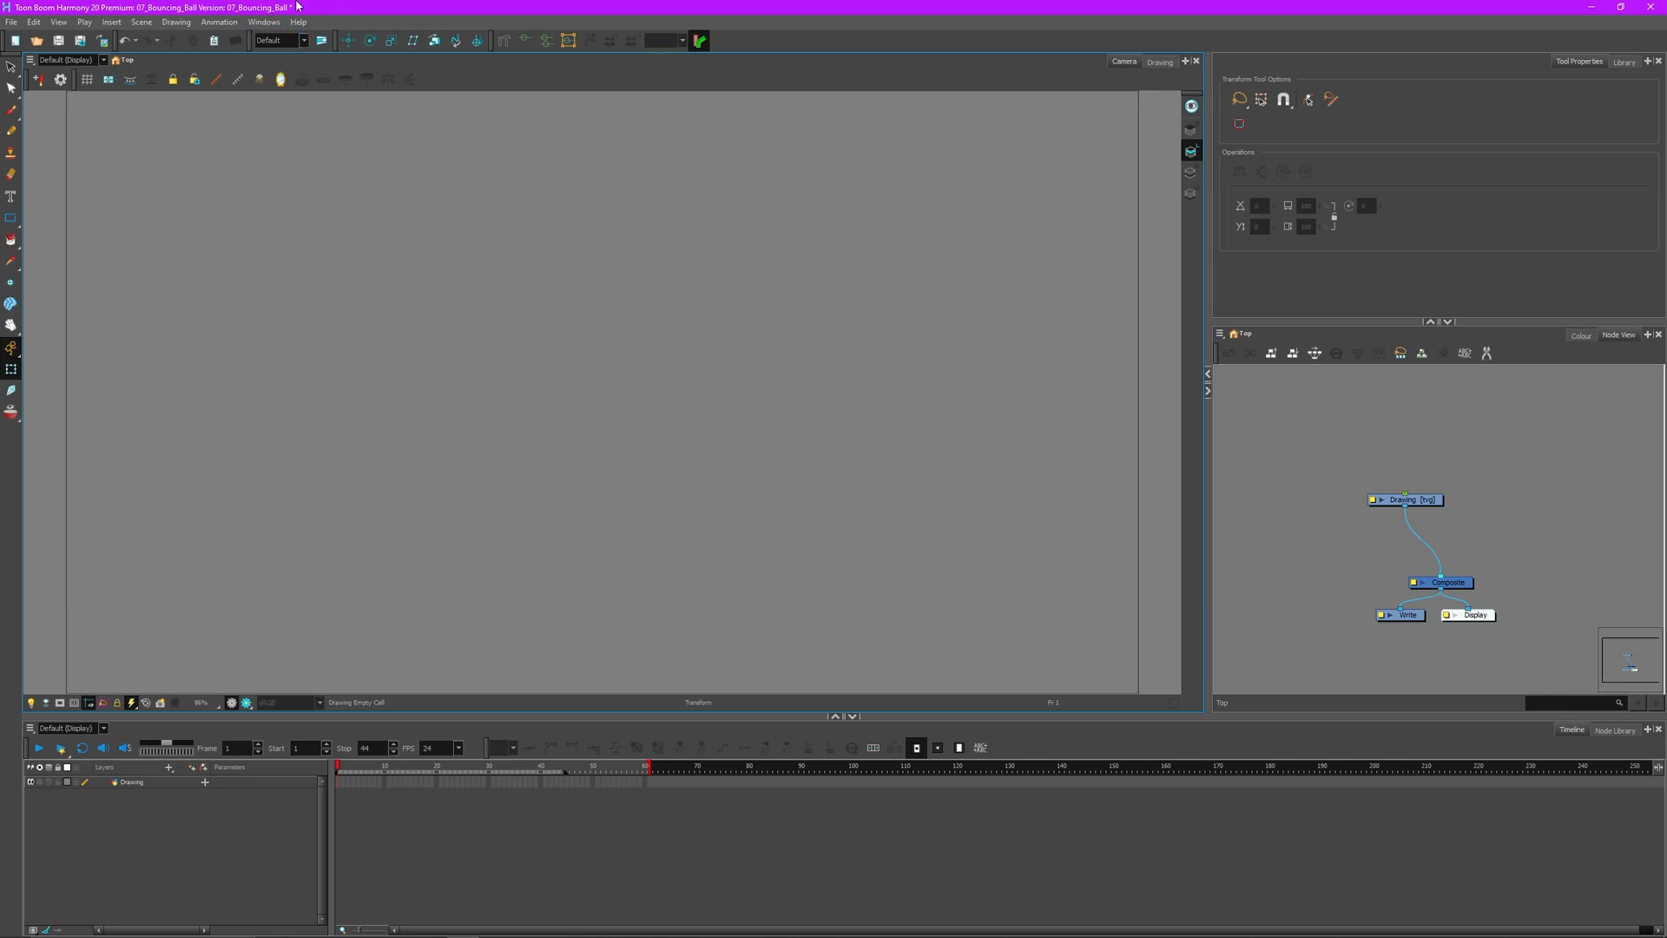
# - Delete the default Drawing node together with its drawing files
pyautogui.click(1415, 499)
pyautogui.press('Delete')
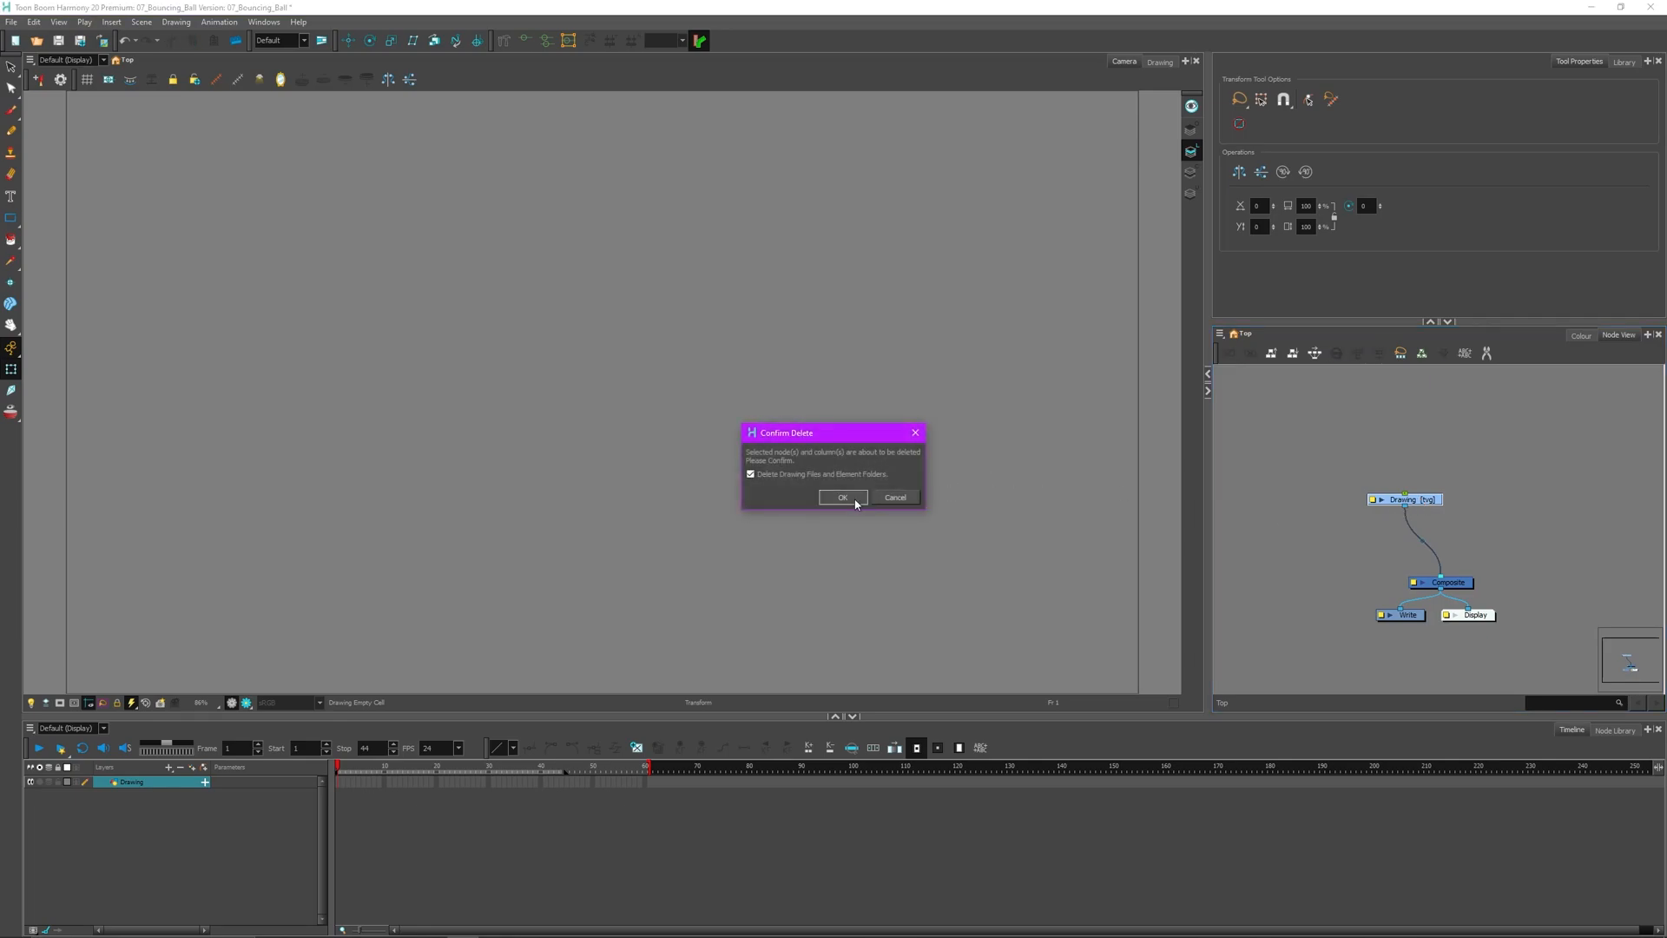
pyautogui.click(864, 500)
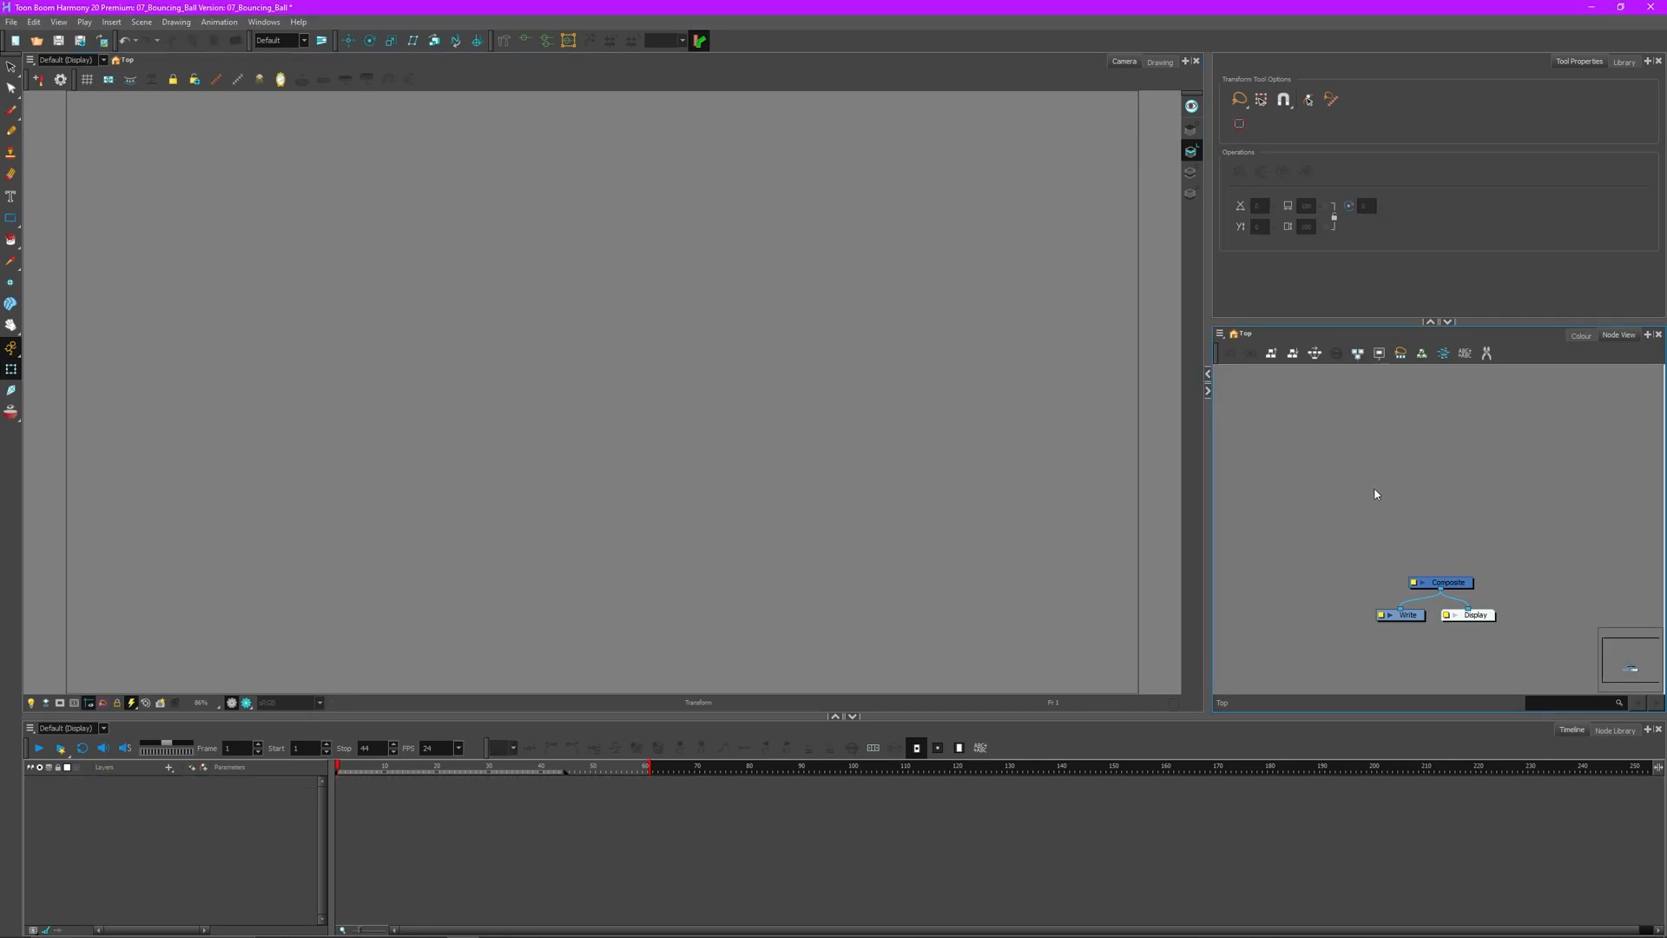
# - Add two new drawing layers named 'ball' and 'ground' with Ctrl+R
pyautogui.hotkey('ctrl', 'r')
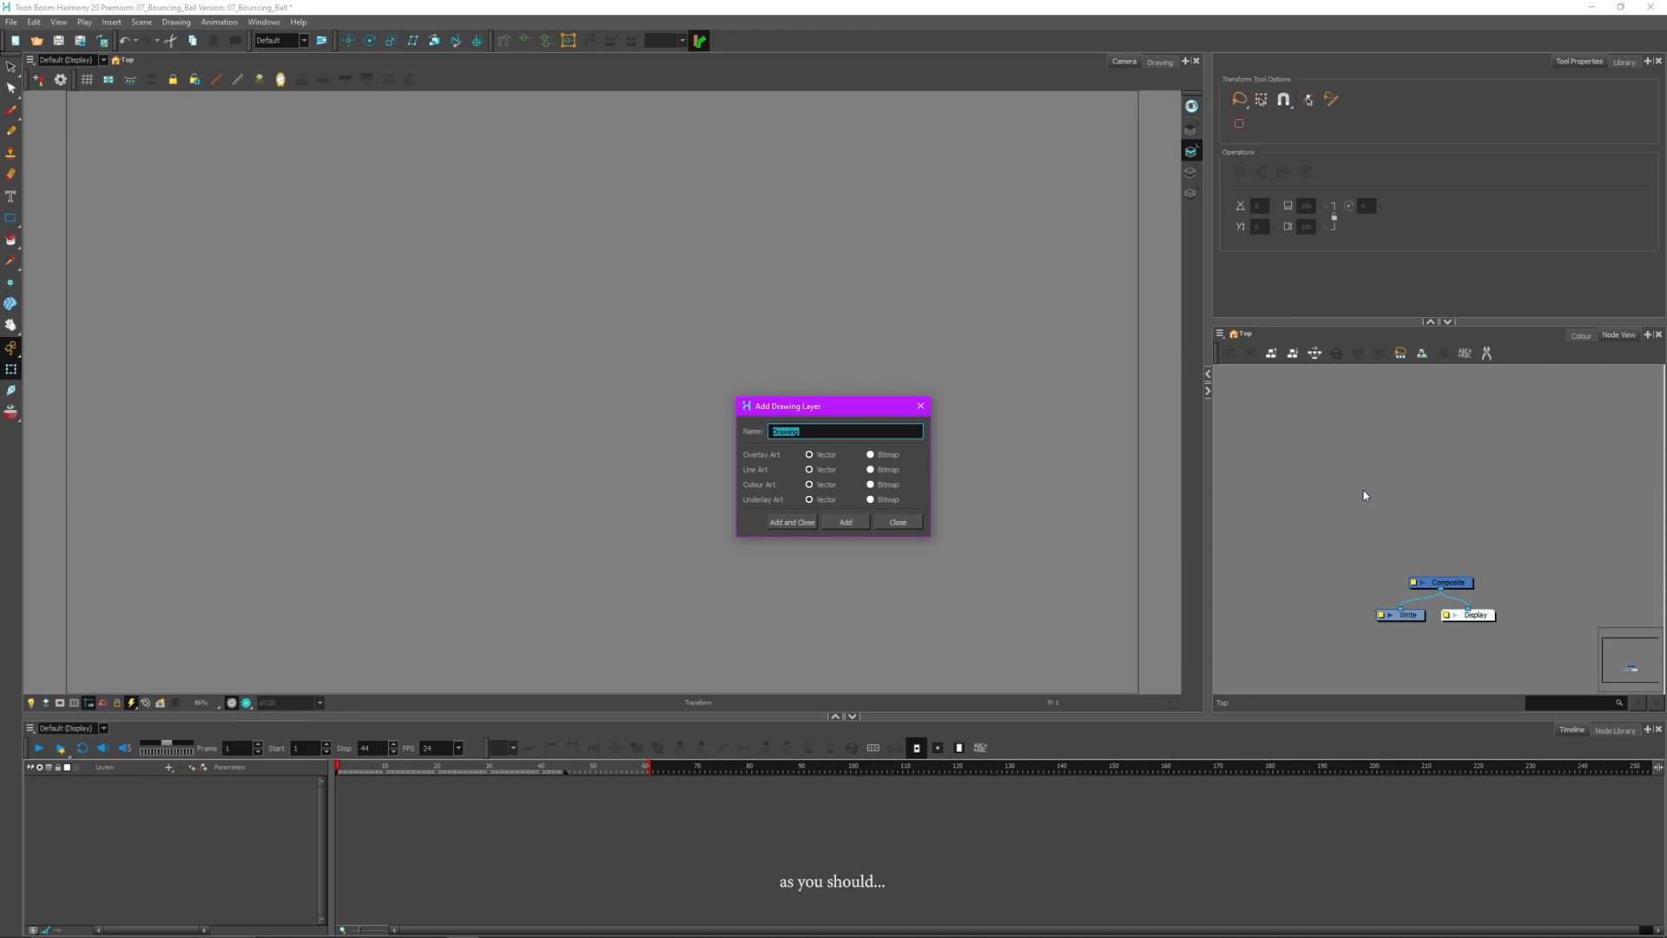
pyautogui.write('ball')
pyautogui.press('Return')
pyautogui.write('gr')
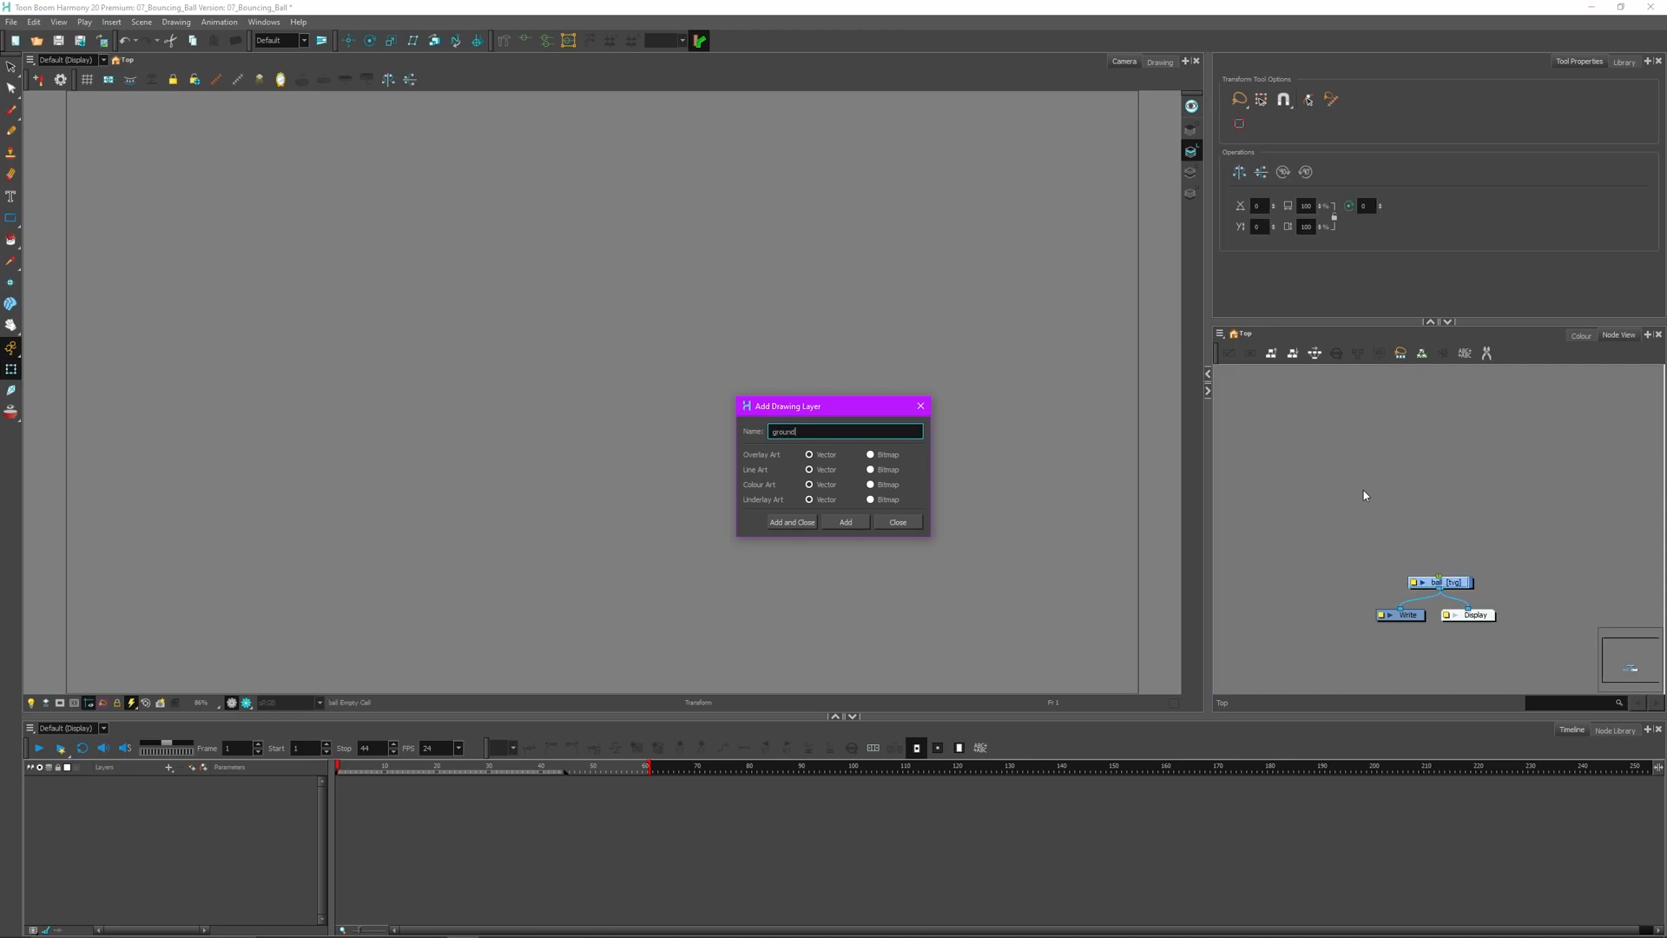
pyautogui.write('ound')
pyautogui.press('Return')
pyautogui.click(898, 522)
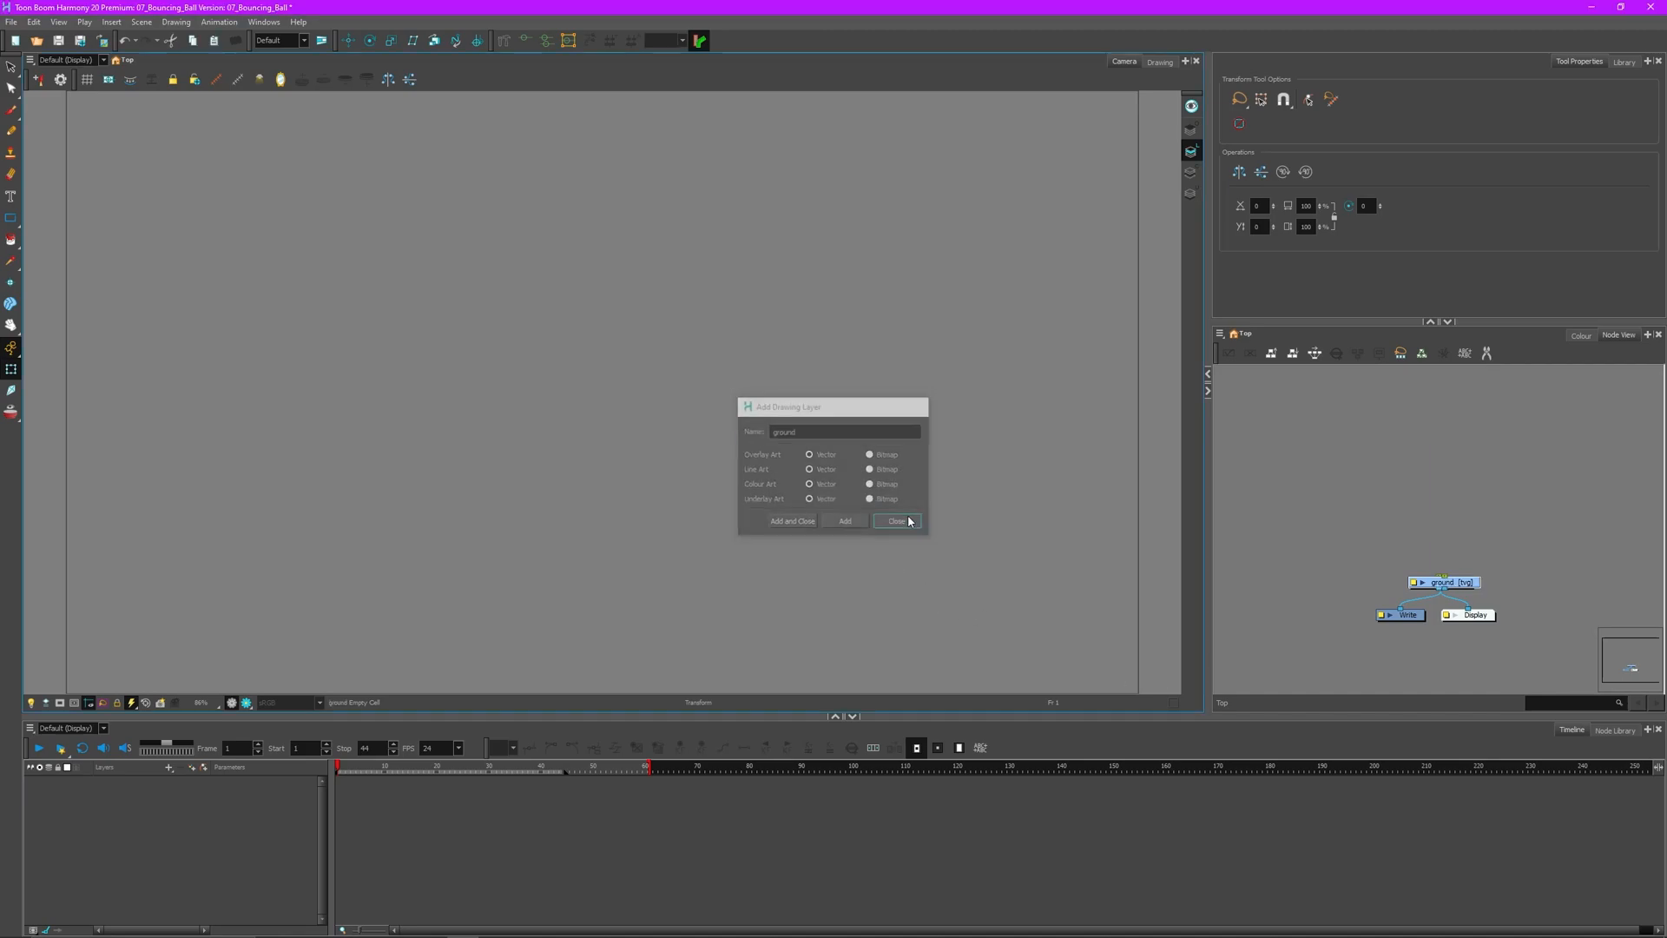
# - Cable the ground and ball nodes into the Composite, then make ground the current layer
pyautogui.moveTo(1473, 582); pyautogui.dragTo(1425, 526)
pyautogui.click(1497, 519)
pyautogui.scroll(3, 1498, 521)
pyautogui.moveTo(1436, 566); pyautogui.dragTo(1483, 510)
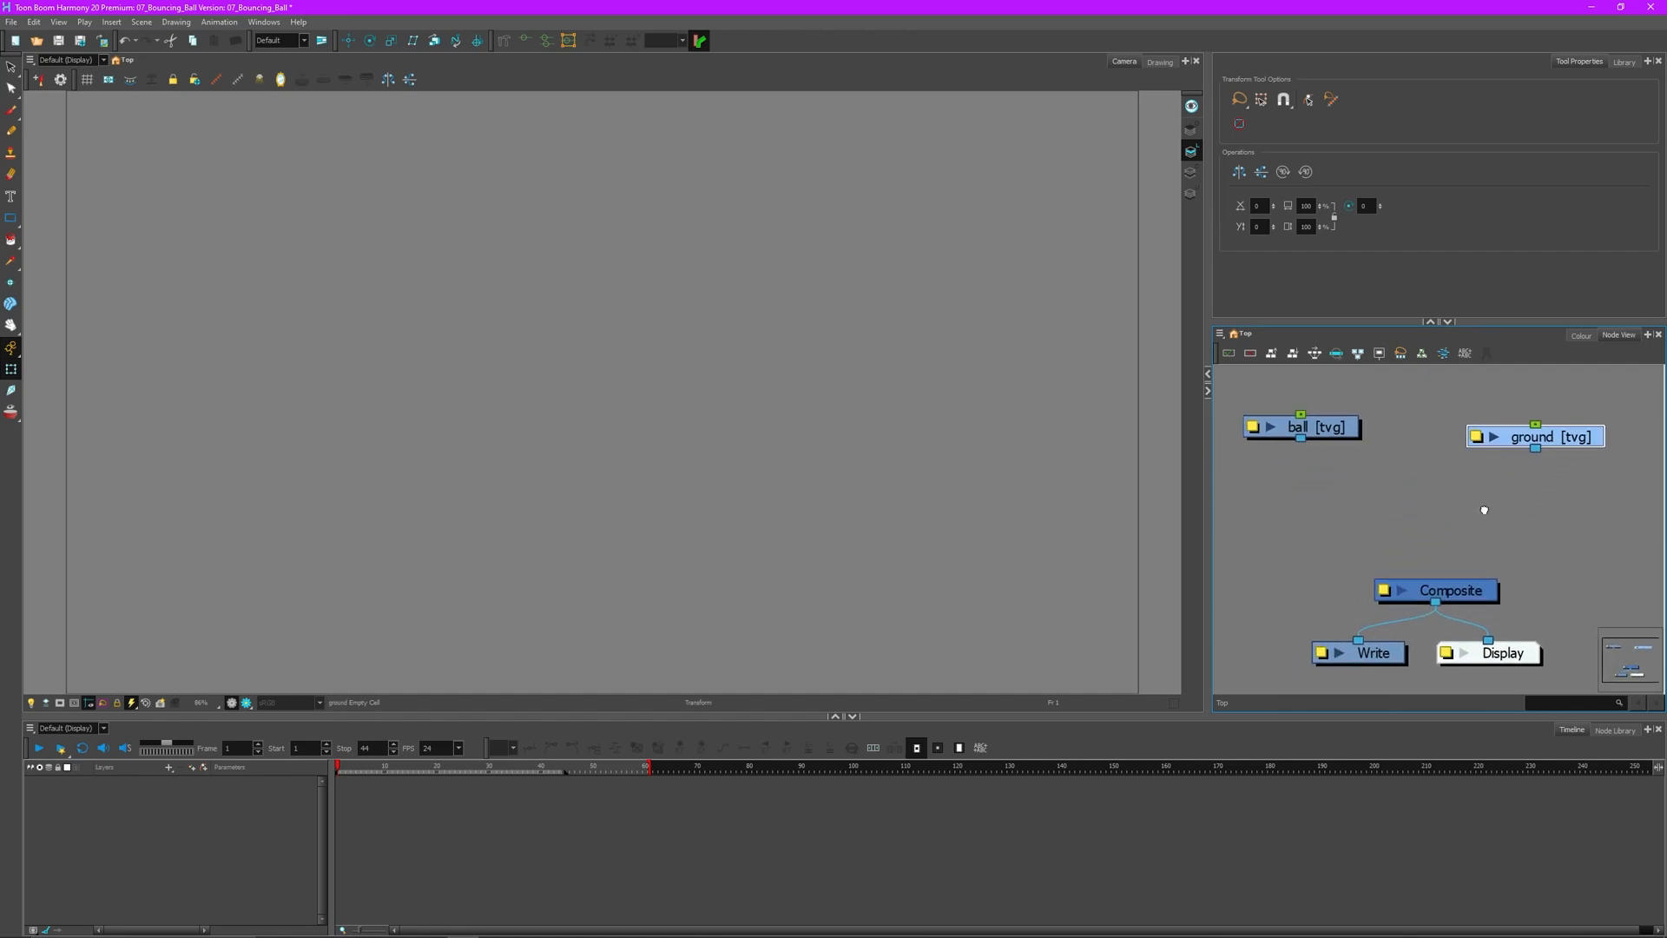
pyautogui.moveTo(1536, 449); pyautogui.dragTo(1441, 573)
pyautogui.moveTo(1301, 439); pyautogui.dragTo(1361, 439)
pyautogui.click(1384, 446)
pyautogui.click(1418, 466)
pyautogui.click(1369, 438)
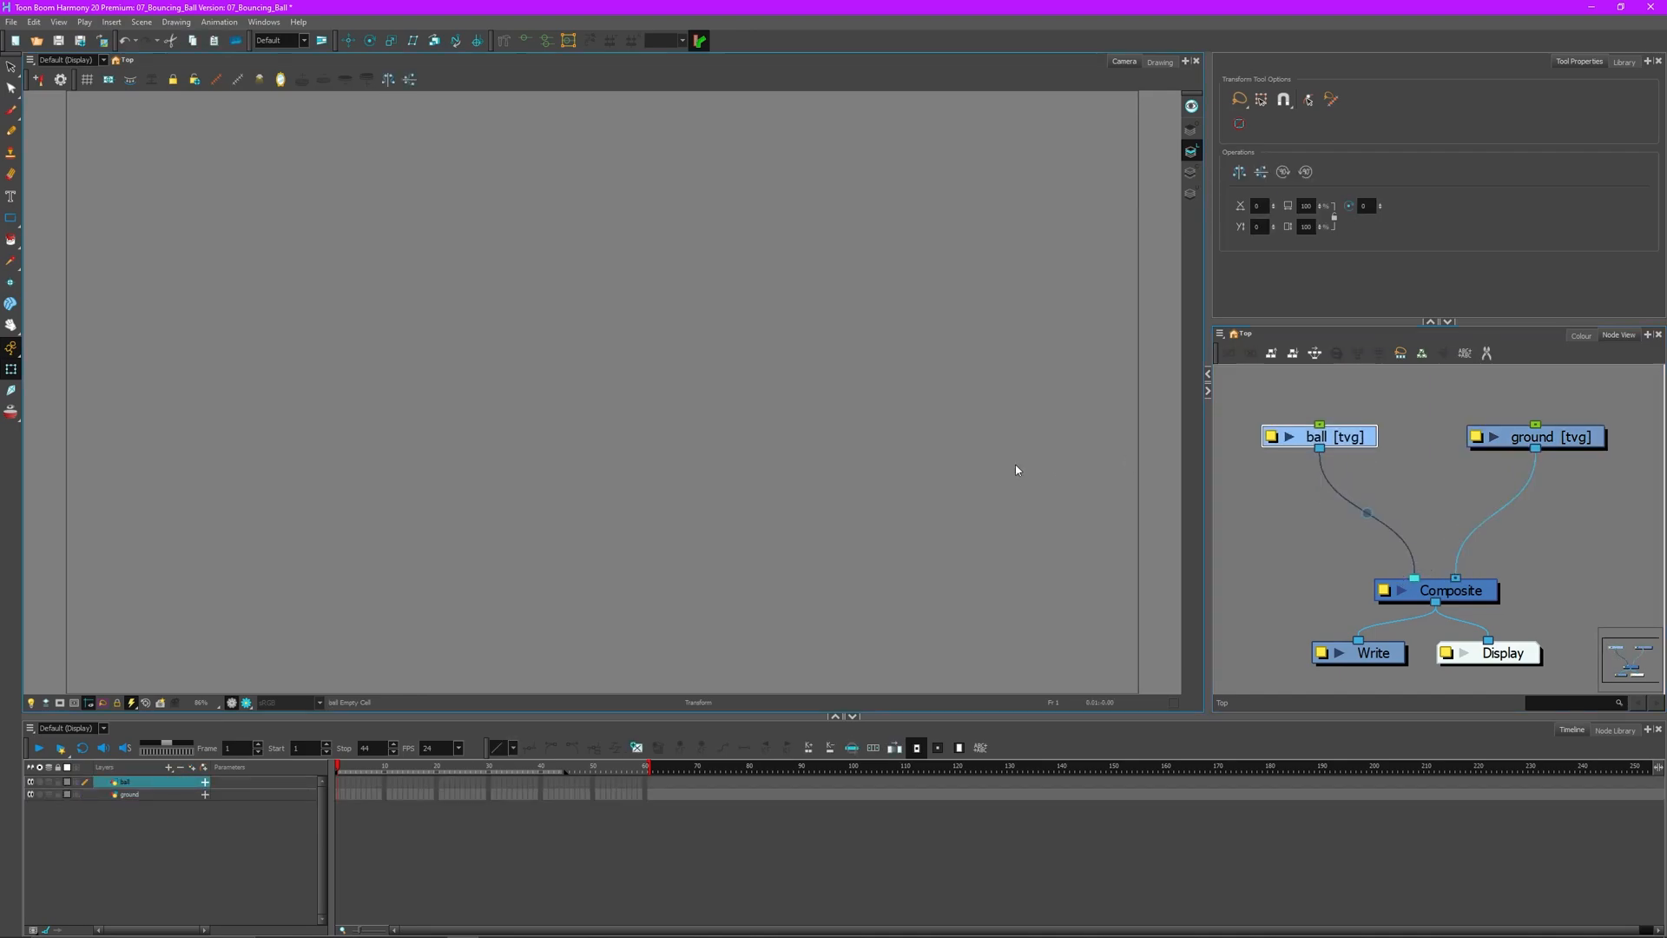
pyautogui.click(1575, 442)
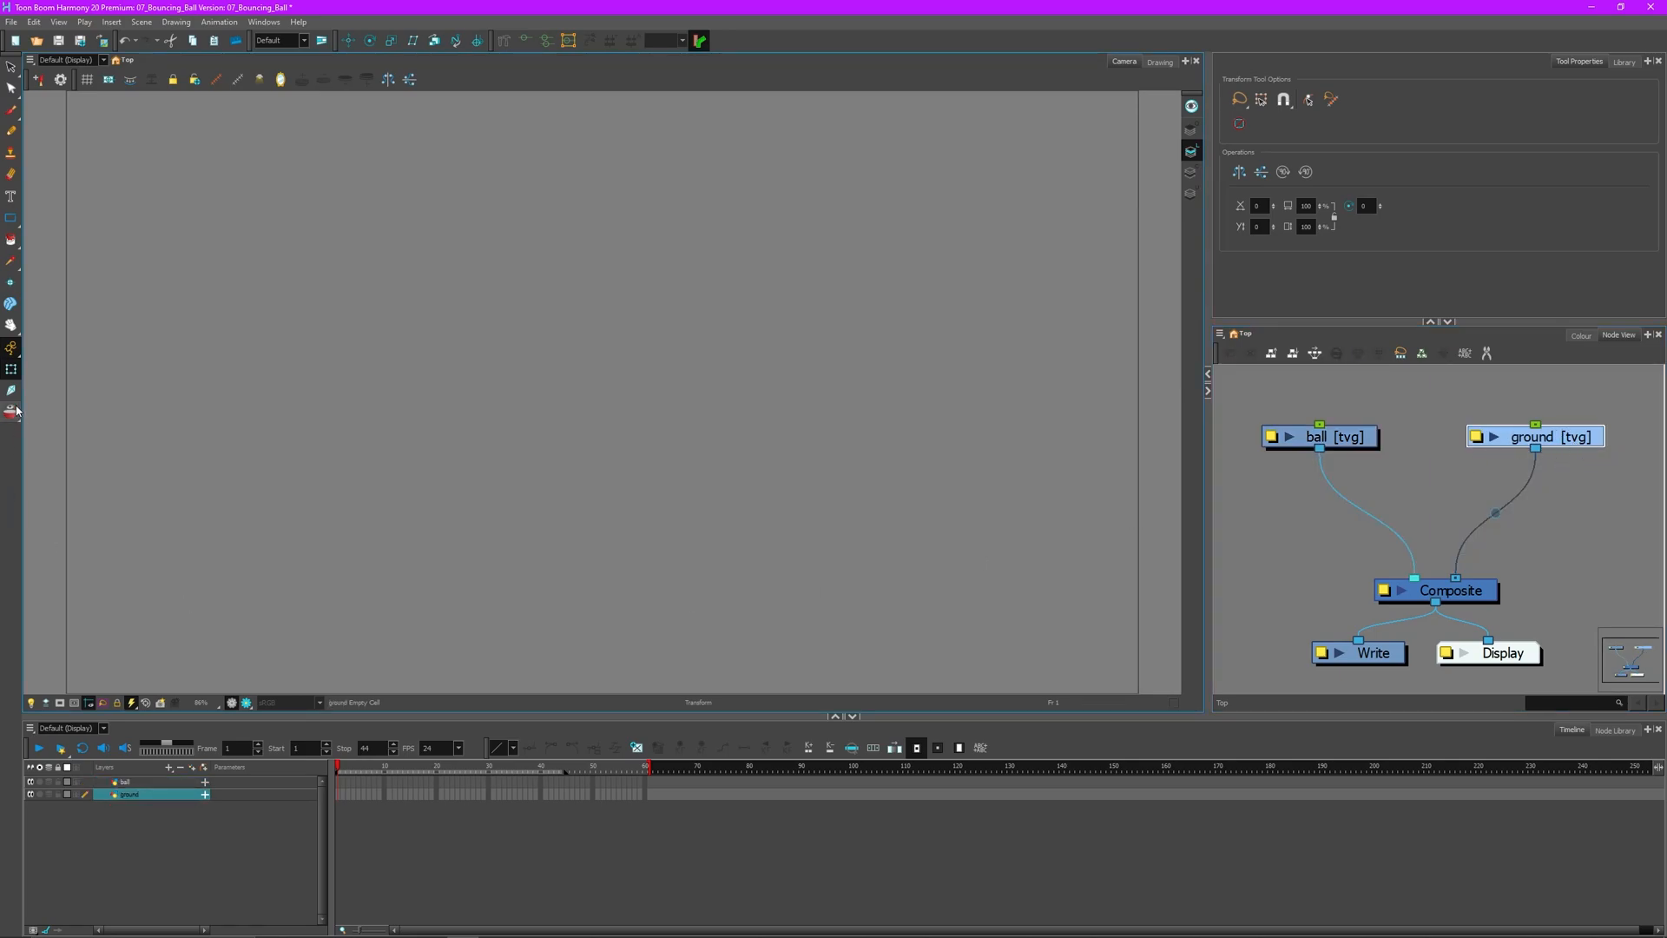
# - Draw a horizontal line across the lower canvas with the Line tool
pyautogui.click(12, 221)
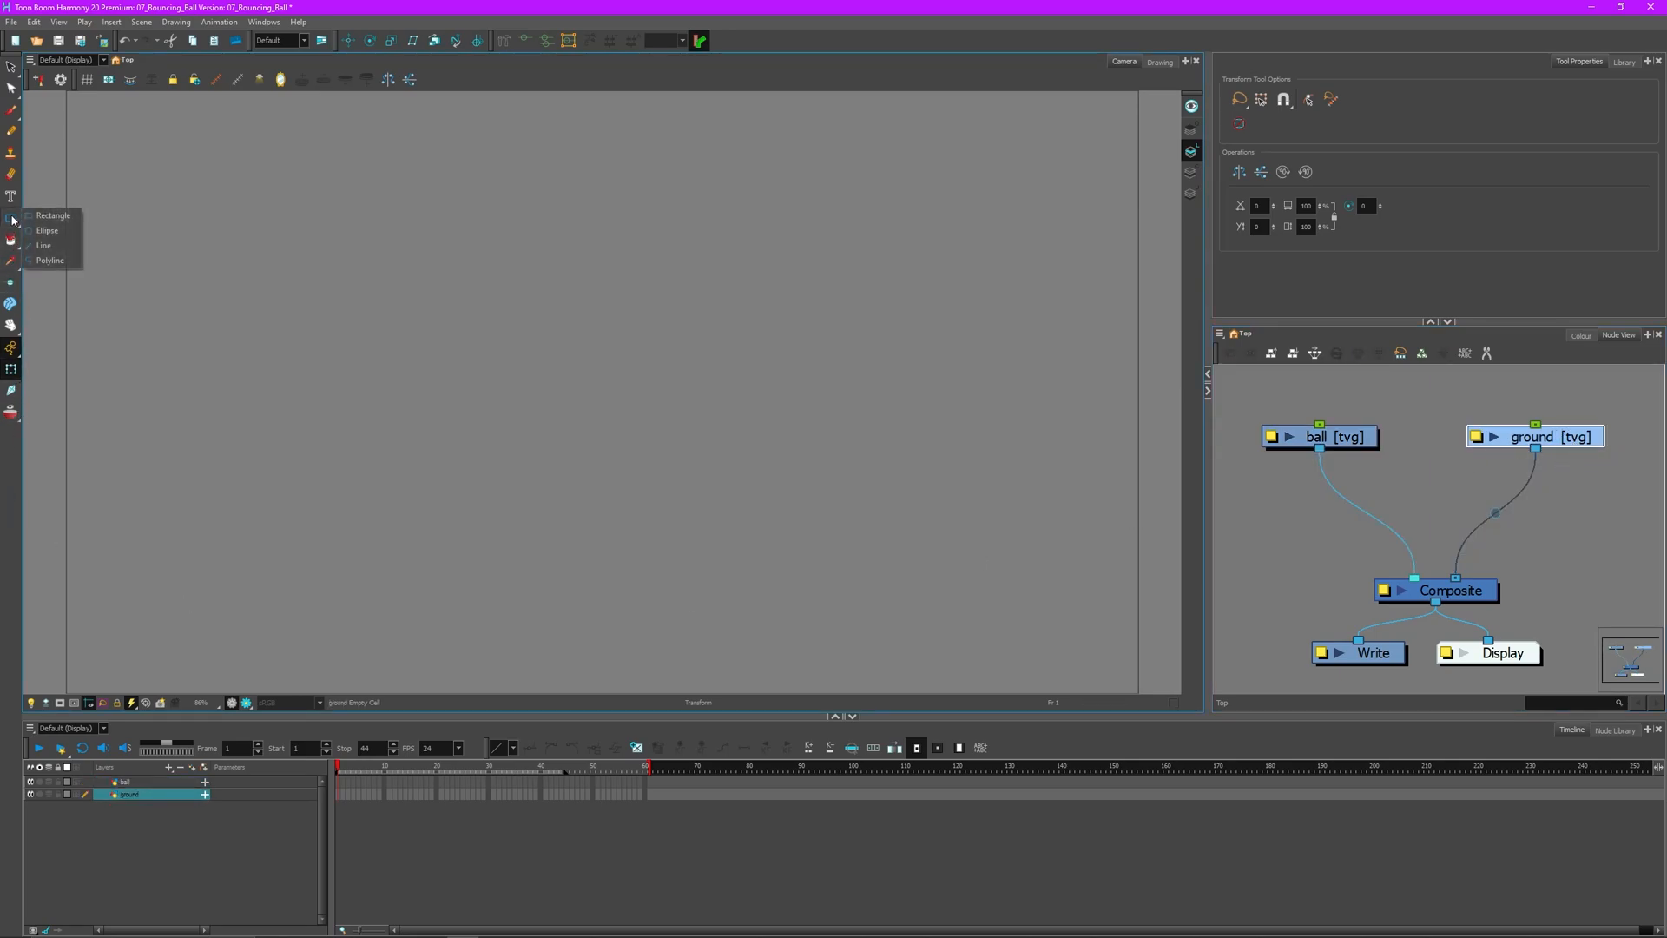
pyautogui.click(56, 252)
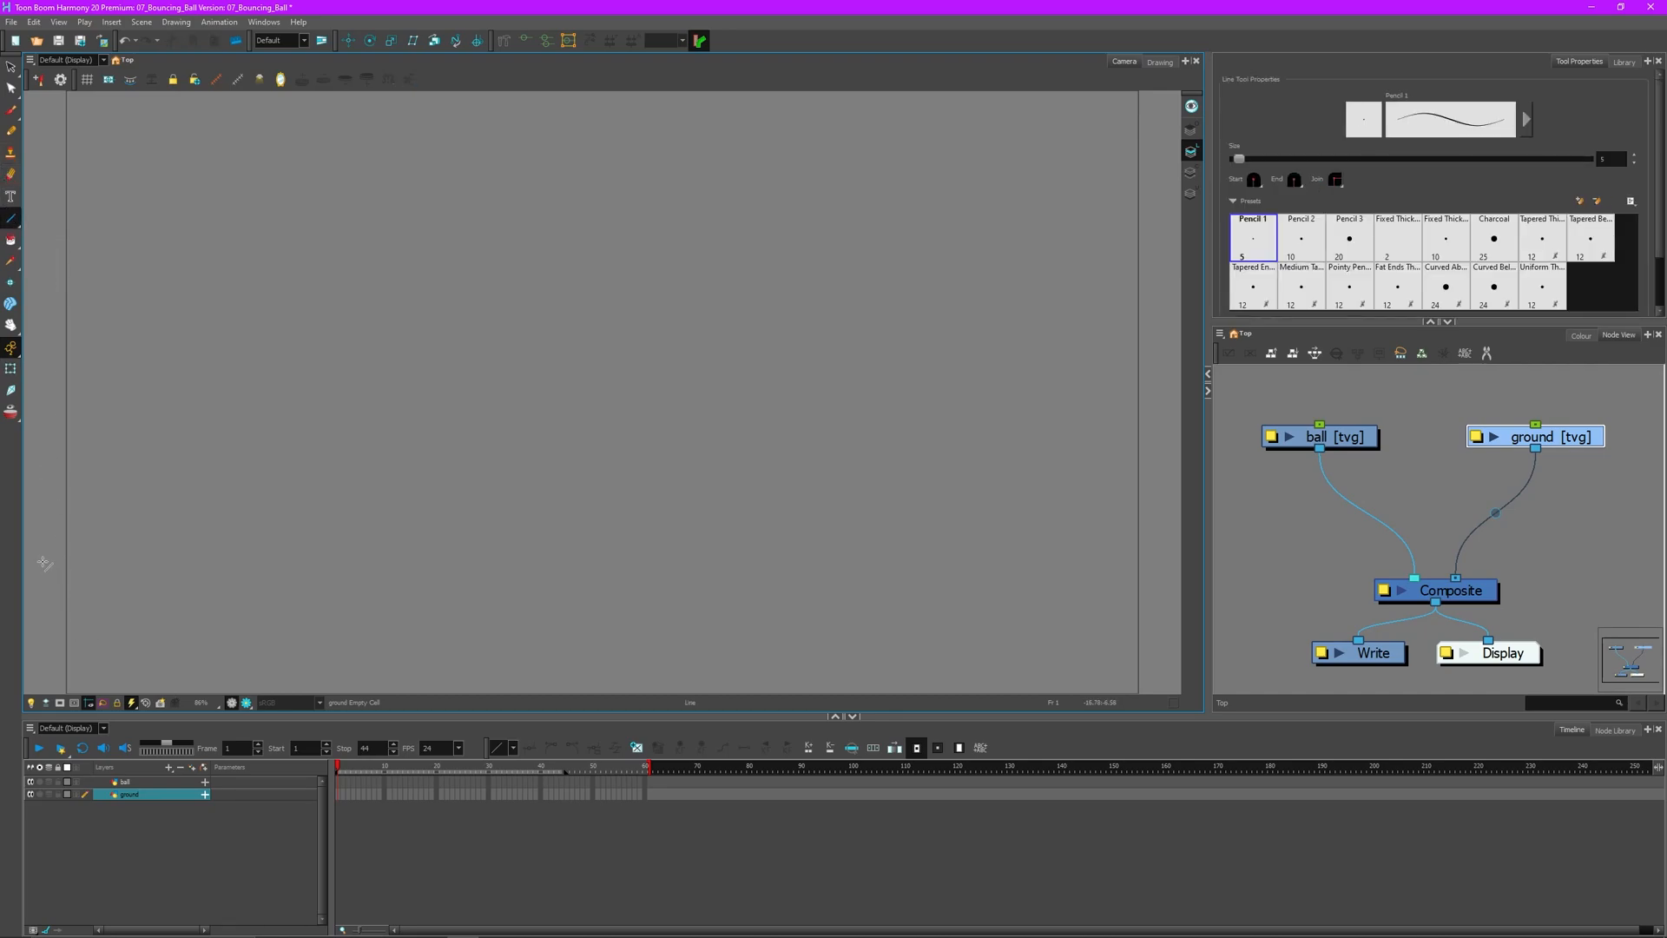
pyautogui.moveTo(63, 582)
pyautogui.mouseDown()
pyautogui.moveTo(653, 610)
pyautogui.moveTo(1143, 598)
pyautogui.mouseUp()
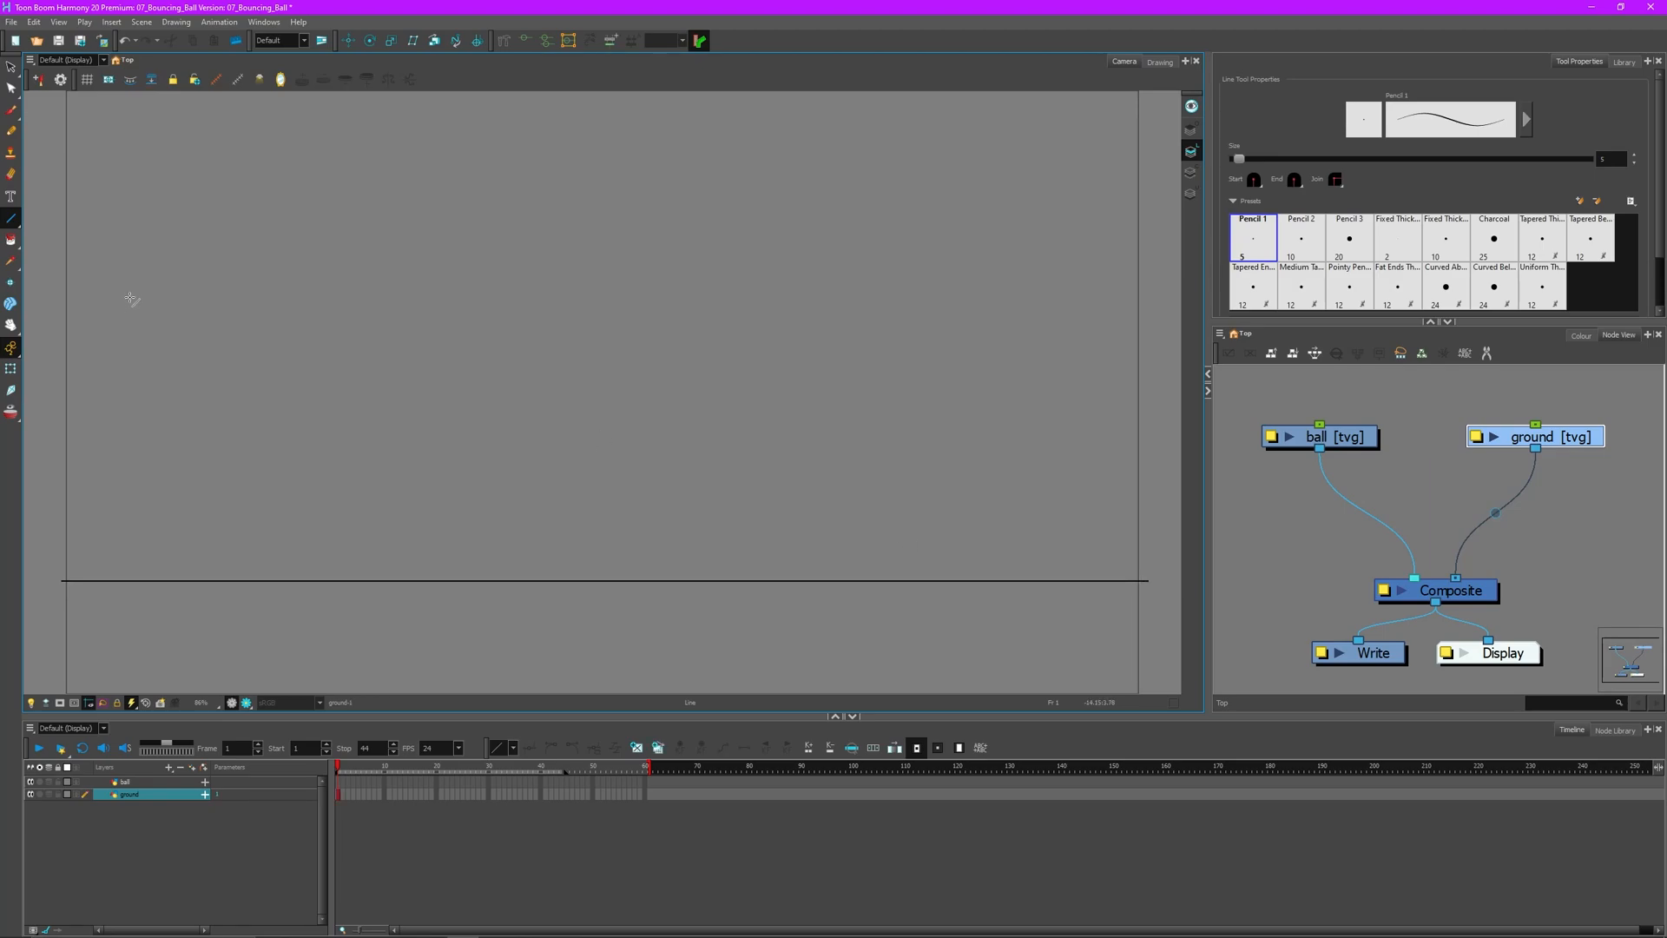
# - Select the ground line and raise its Maximum Size to make it thick
pyautogui.hotkey('alt', 's')
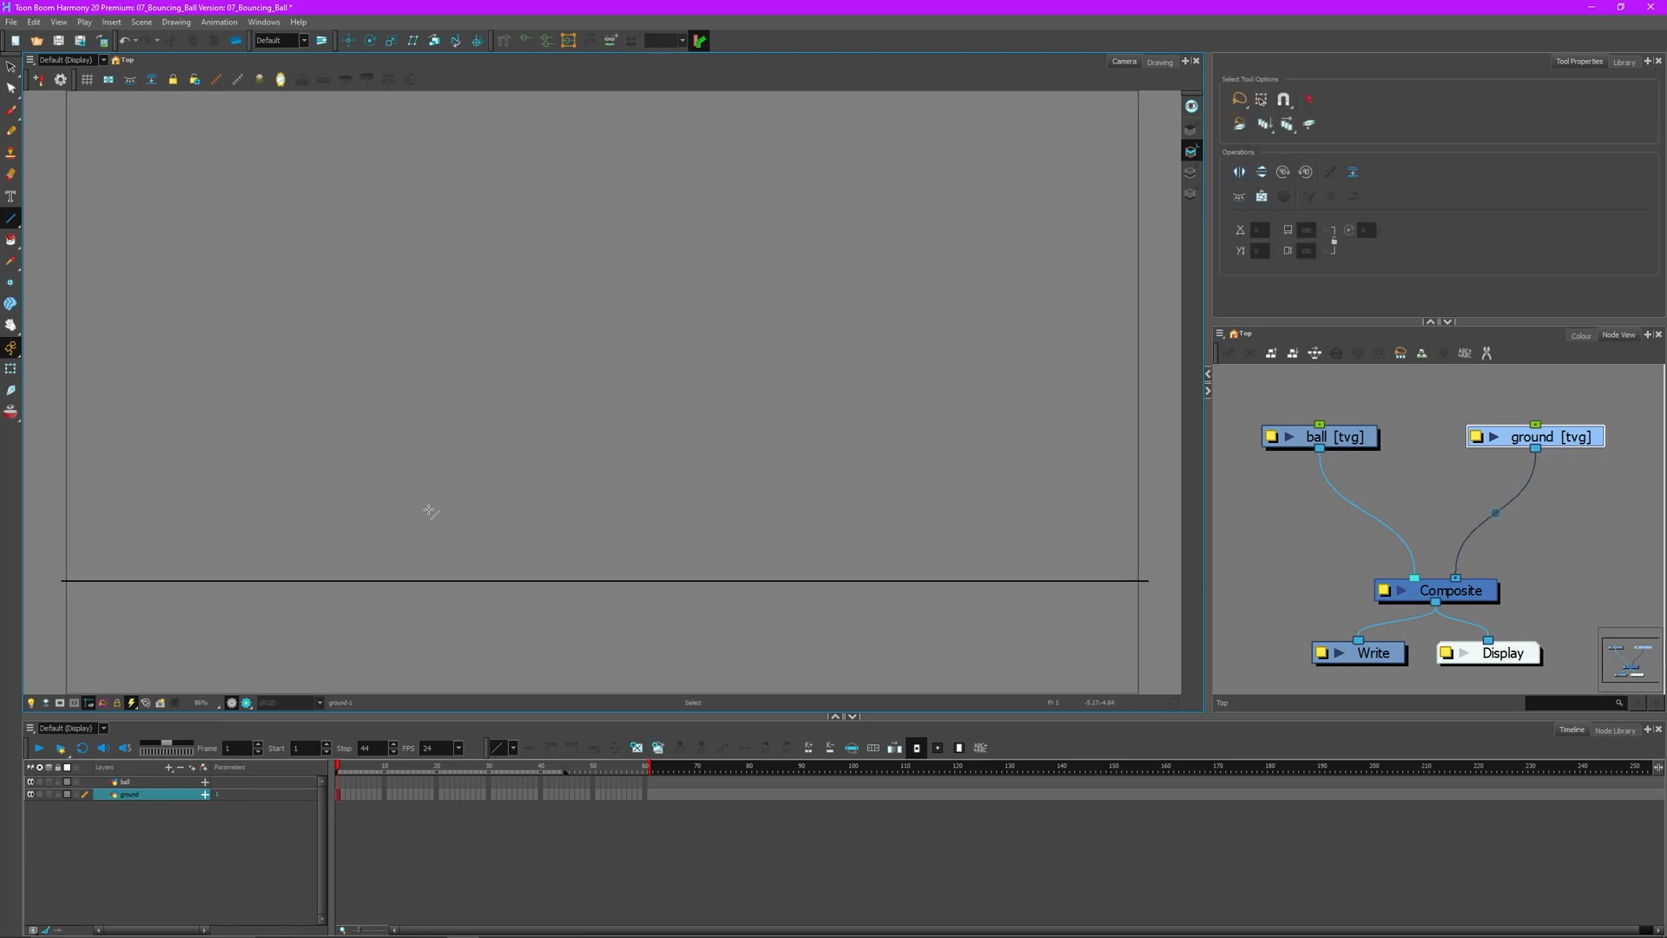
pyautogui.click(420, 583)
pyautogui.click(529, 486)
pyautogui.moveTo(508, 565); pyautogui.dragTo(473, 625)
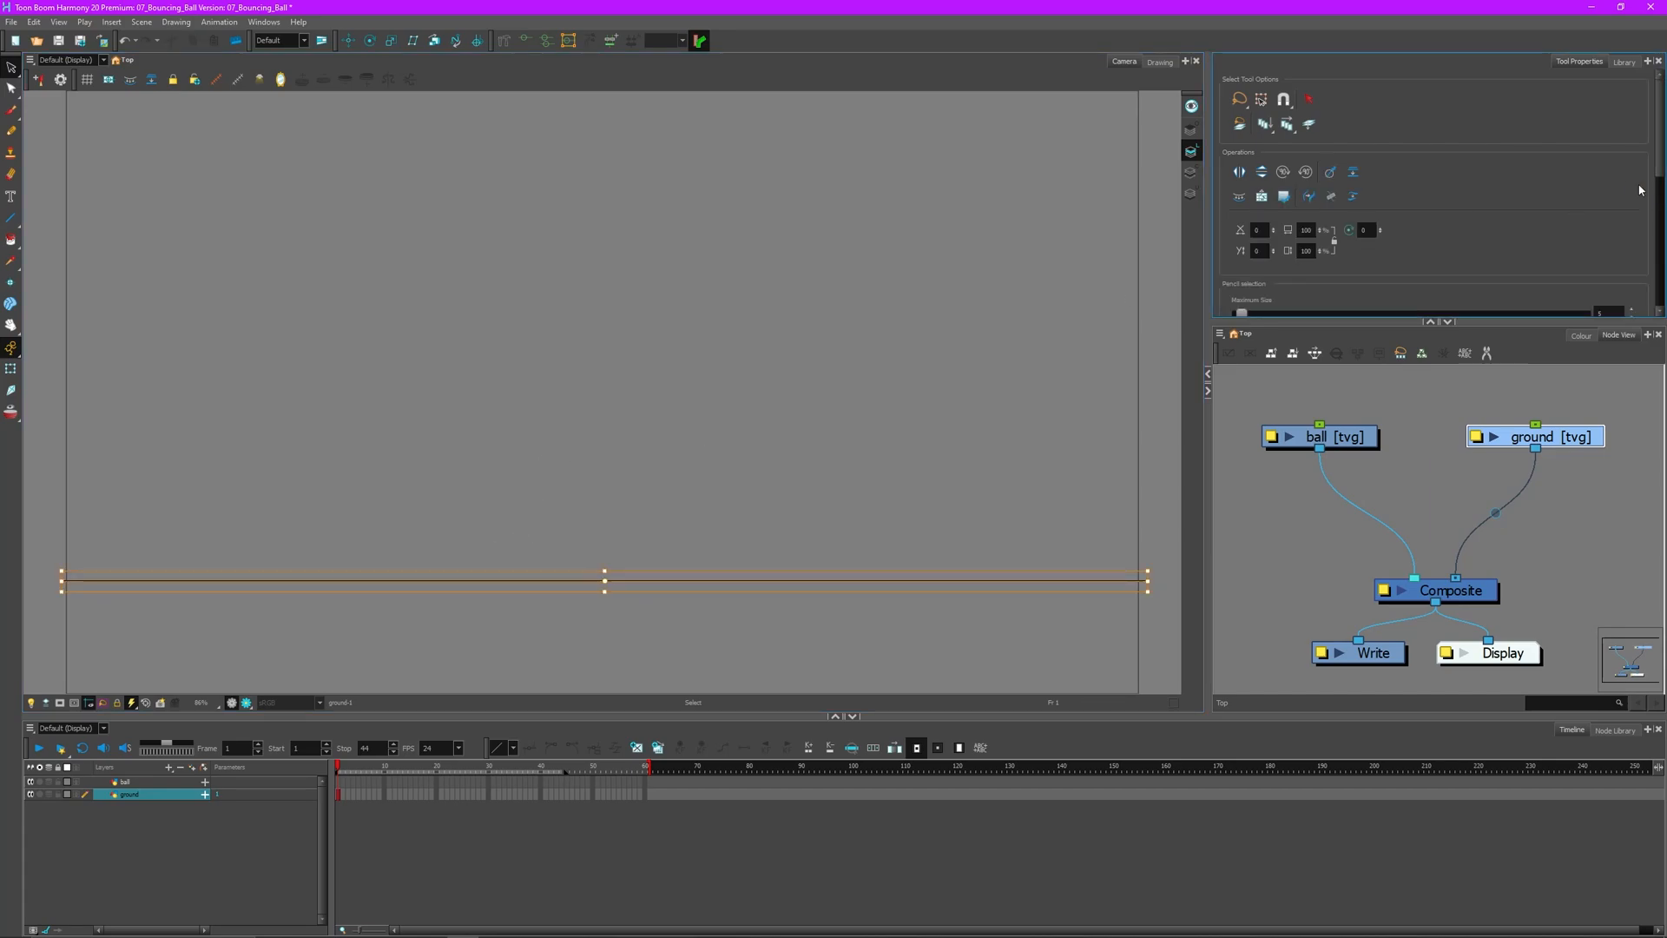
pyautogui.click(1593, 309)
pyautogui.click(840, 506)
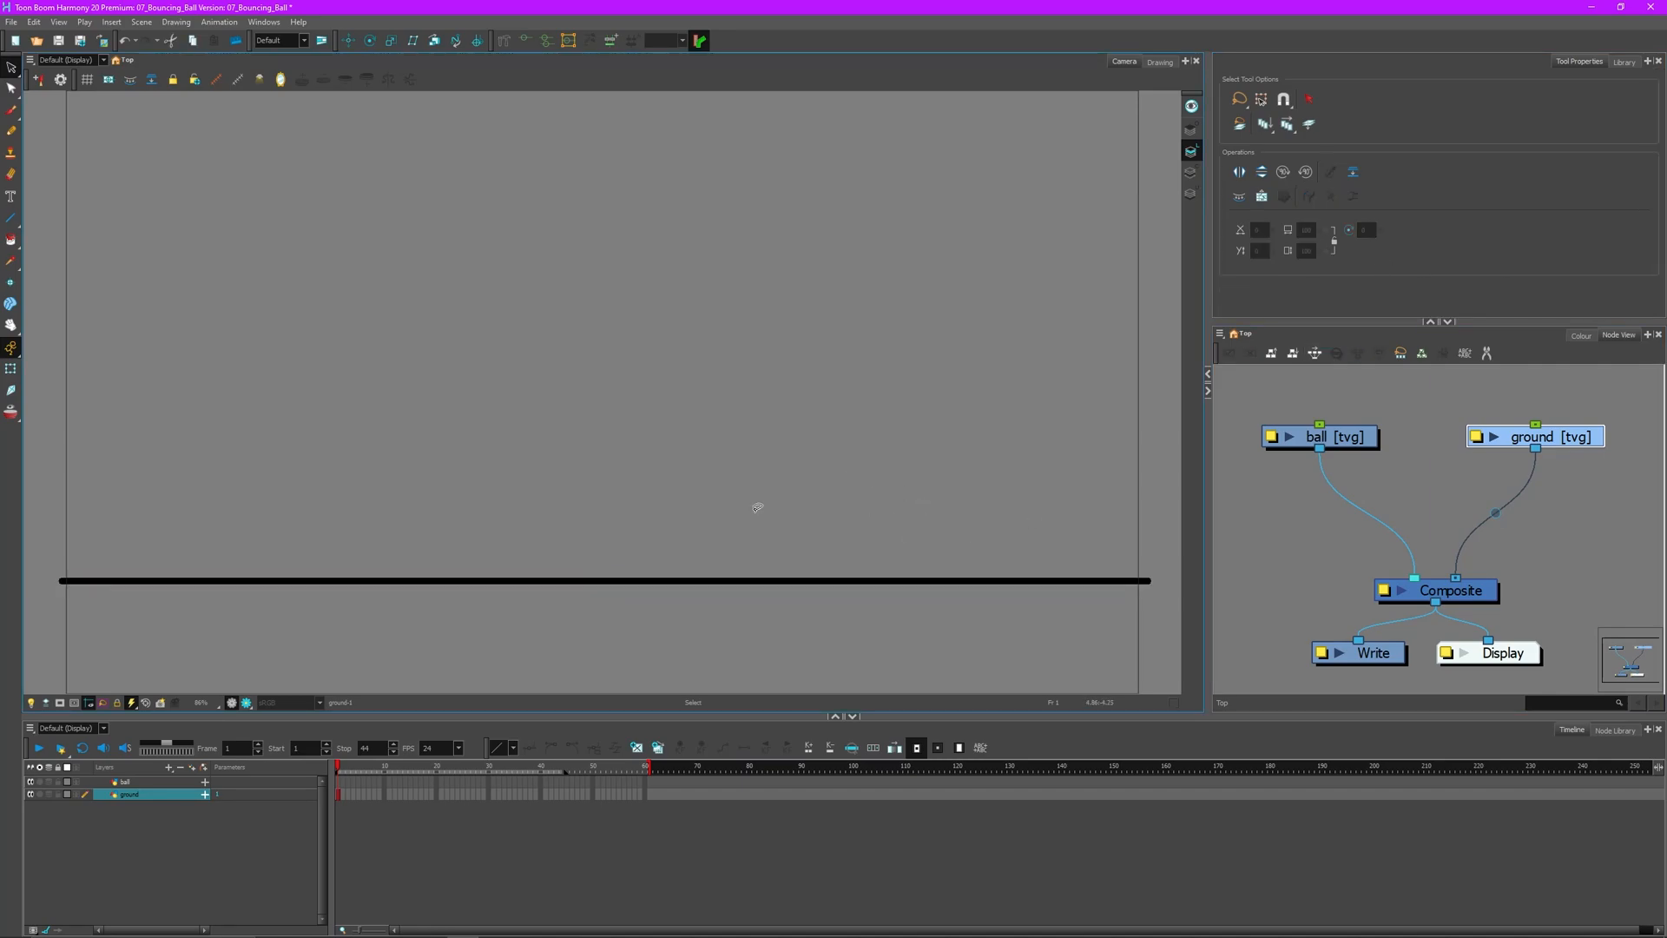
# - Extend the ground drawing through frame 60 and move the Stop marker to frame 60
pyautogui.click(346, 782)
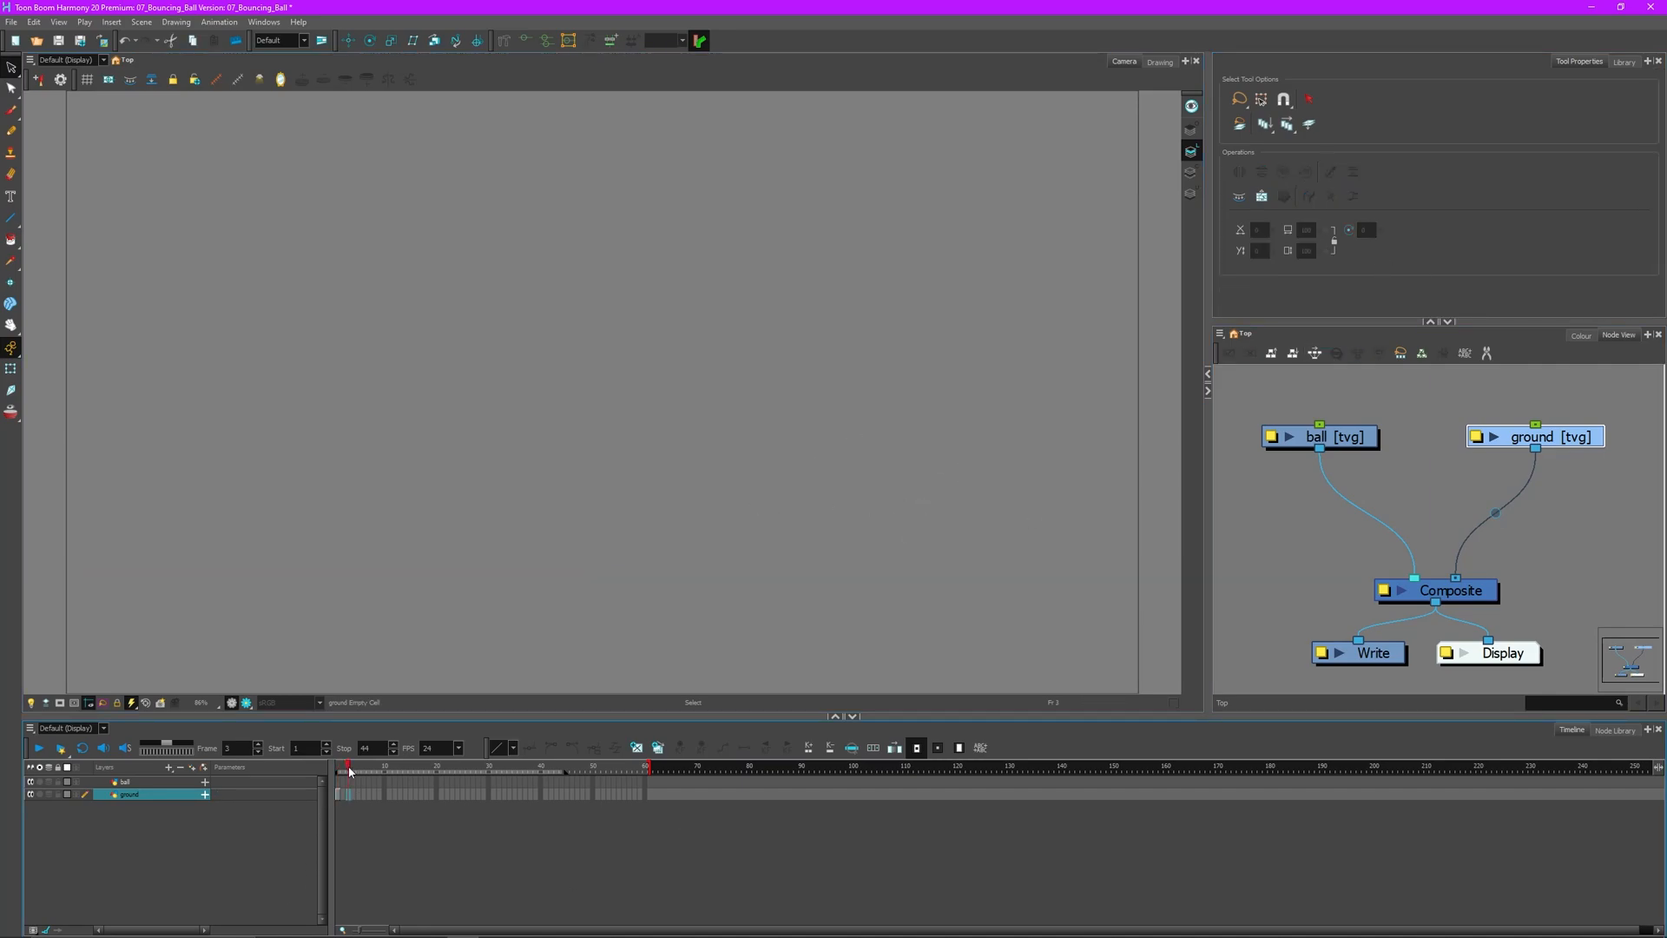
pyautogui.click(648, 792)
pyautogui.press('F5')
pyautogui.moveTo(561, 777)
pyautogui.mouseDown()
pyautogui.moveTo(644, 771)
pyautogui.moveTo(368, 782)
pyautogui.moveTo(690, 771)
pyautogui.moveTo(317, 788)
pyautogui.mouseUp()
# - Return the playhead to frame 1 and make the ball layer current
pyautogui.click(389, 793)
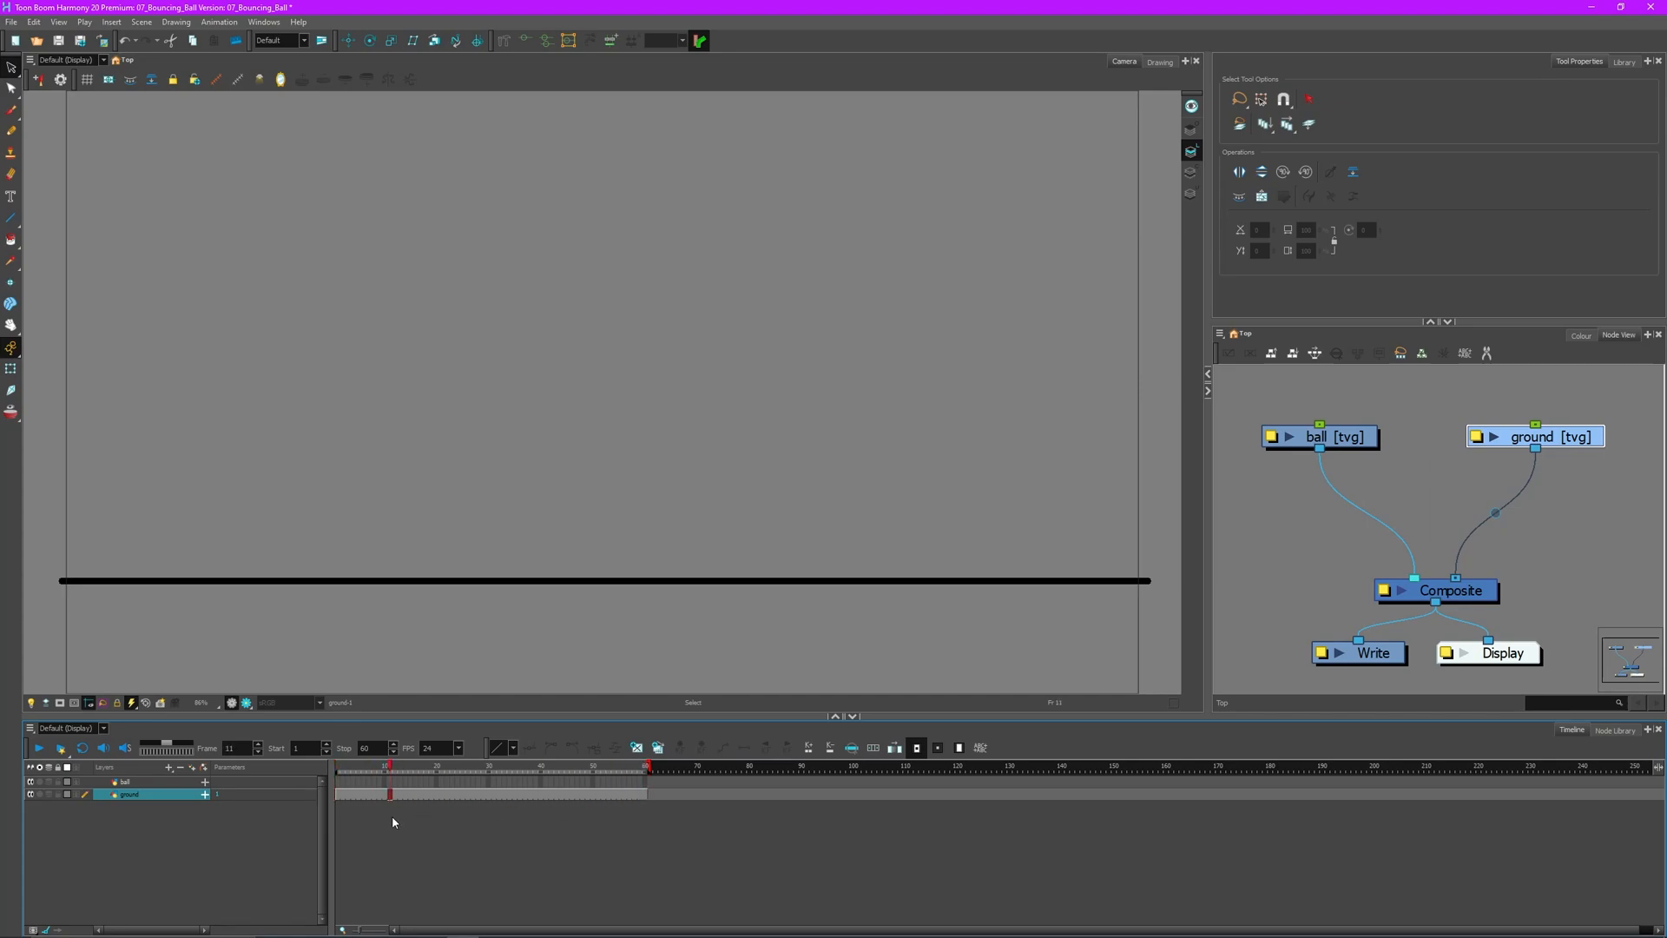
pyautogui.moveTo(526, 793); pyautogui.dragTo(337, 766)
pyautogui.click(1400, 470)
pyautogui.click(1375, 443)
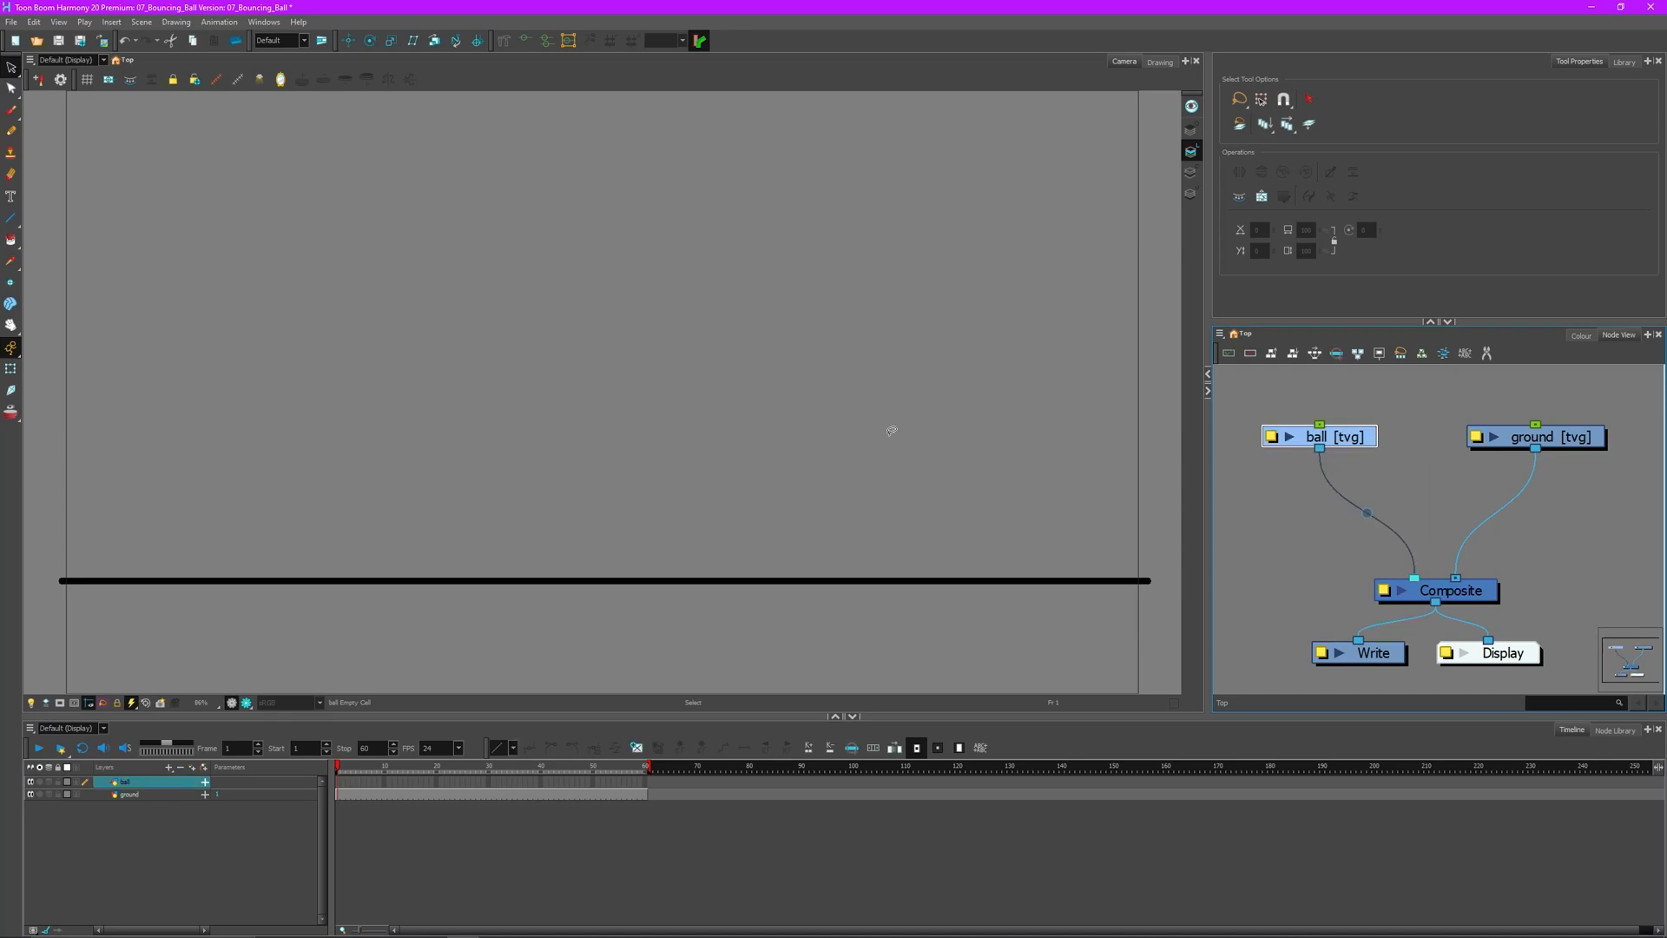
pyautogui.click(12, 223)
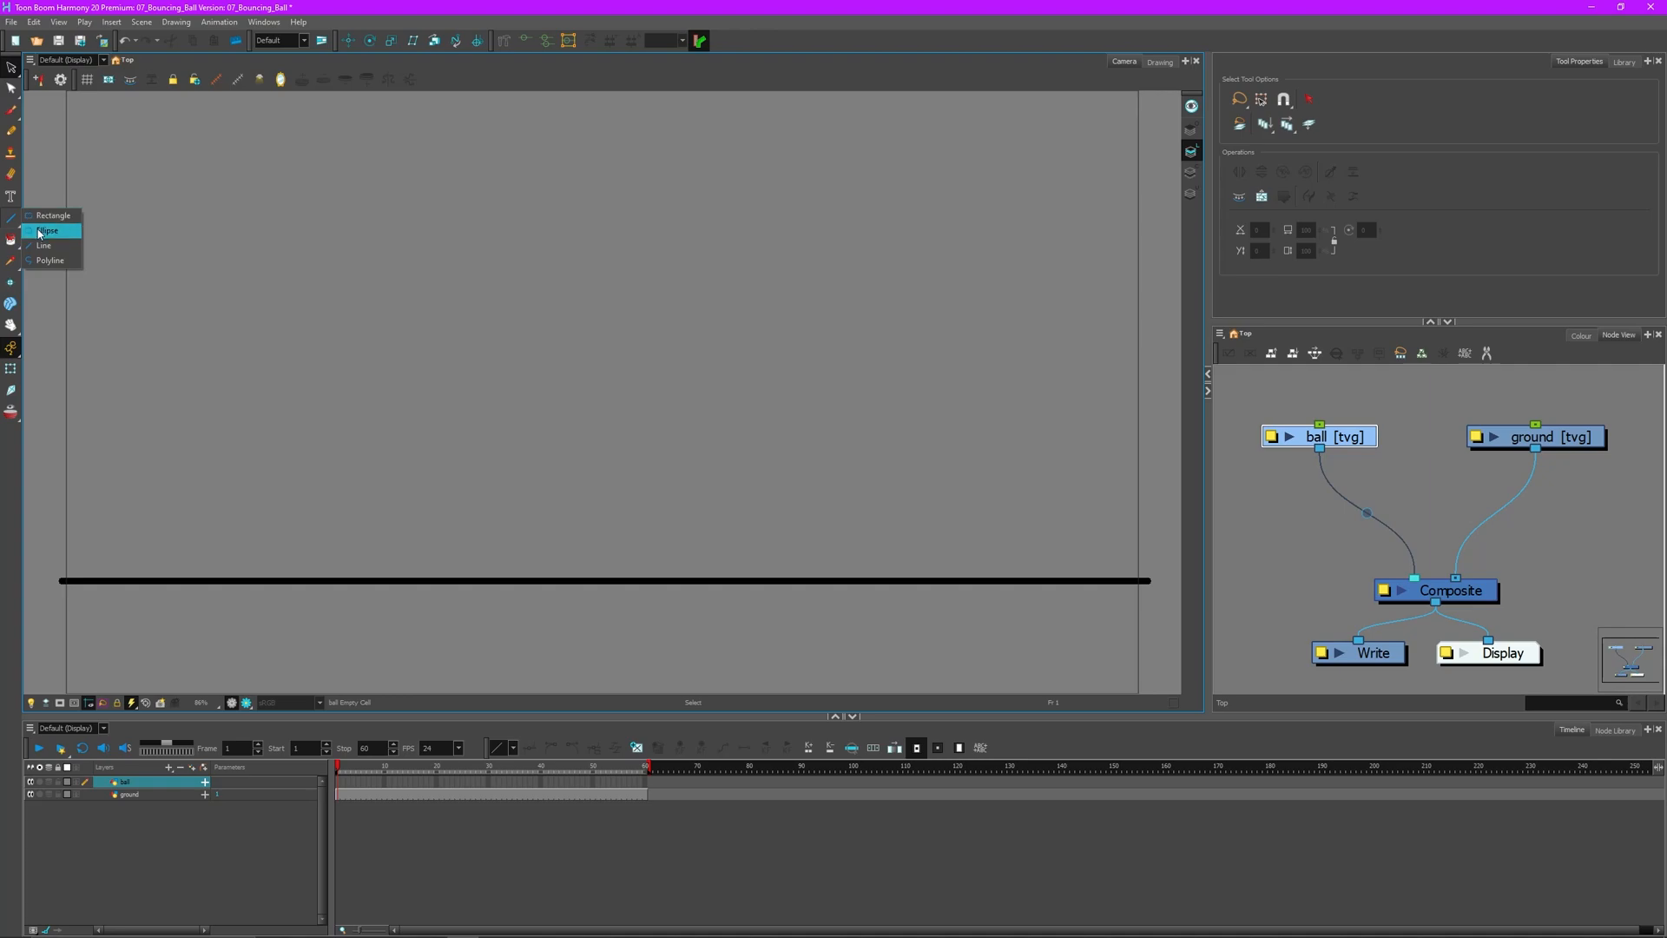
# - Draw an ellipse-tool circle on the ball layer and move it up near the frame's top
pyautogui.click(43, 231)
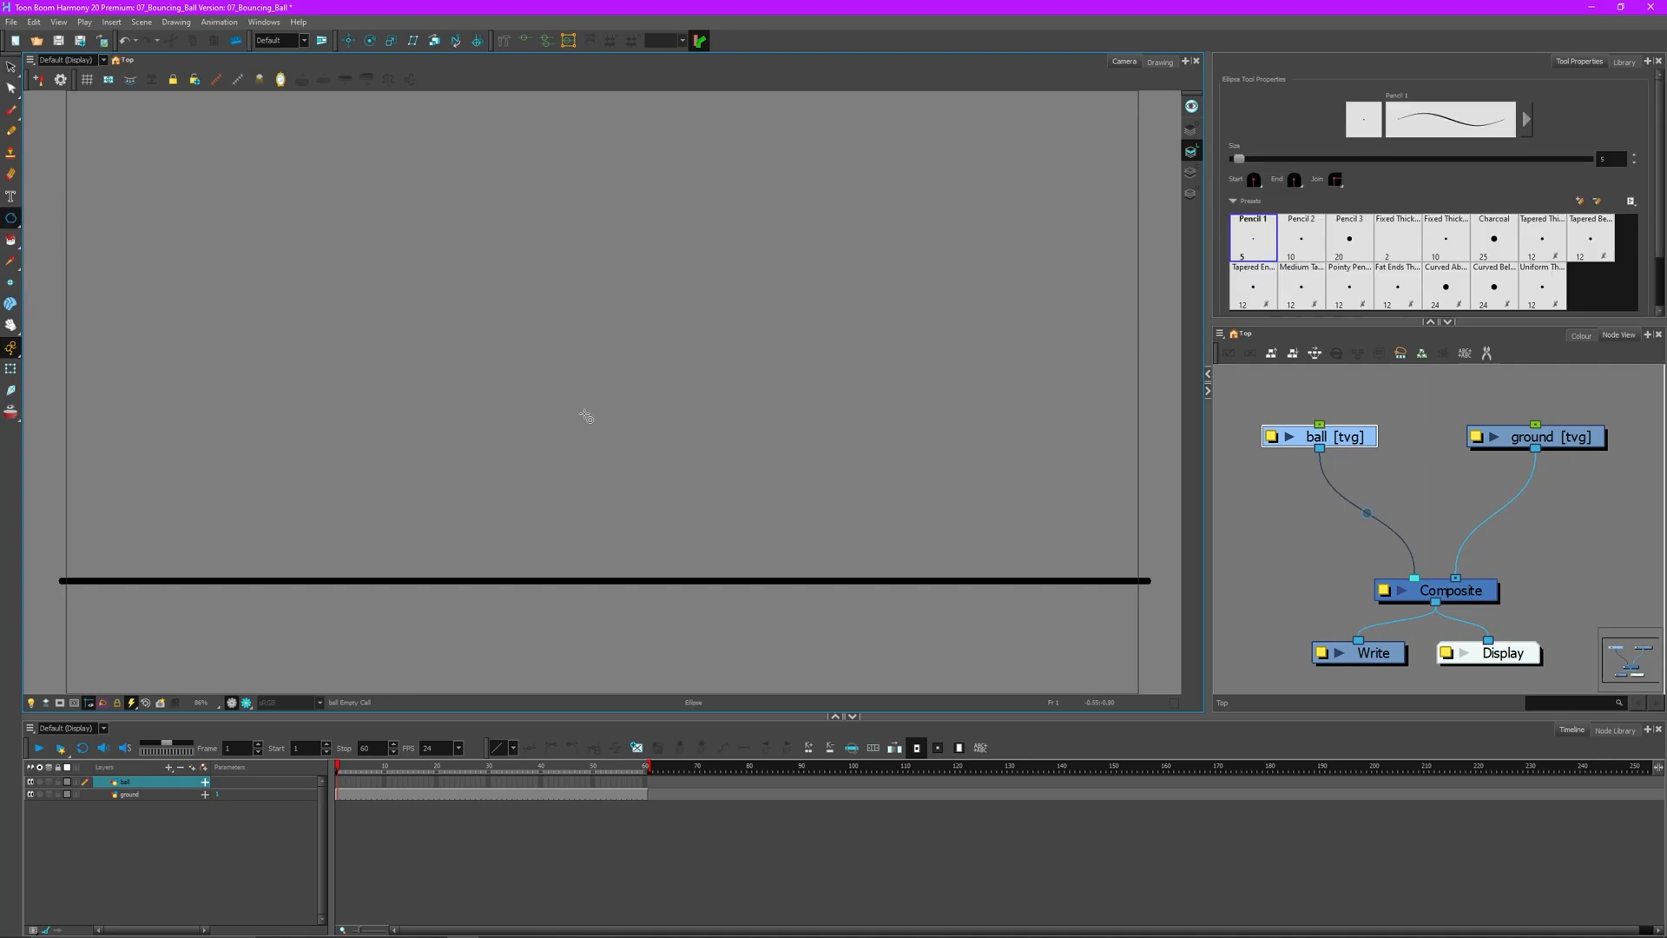
pyautogui.moveTo(573, 388); pyautogui.dragTo(594, 436)
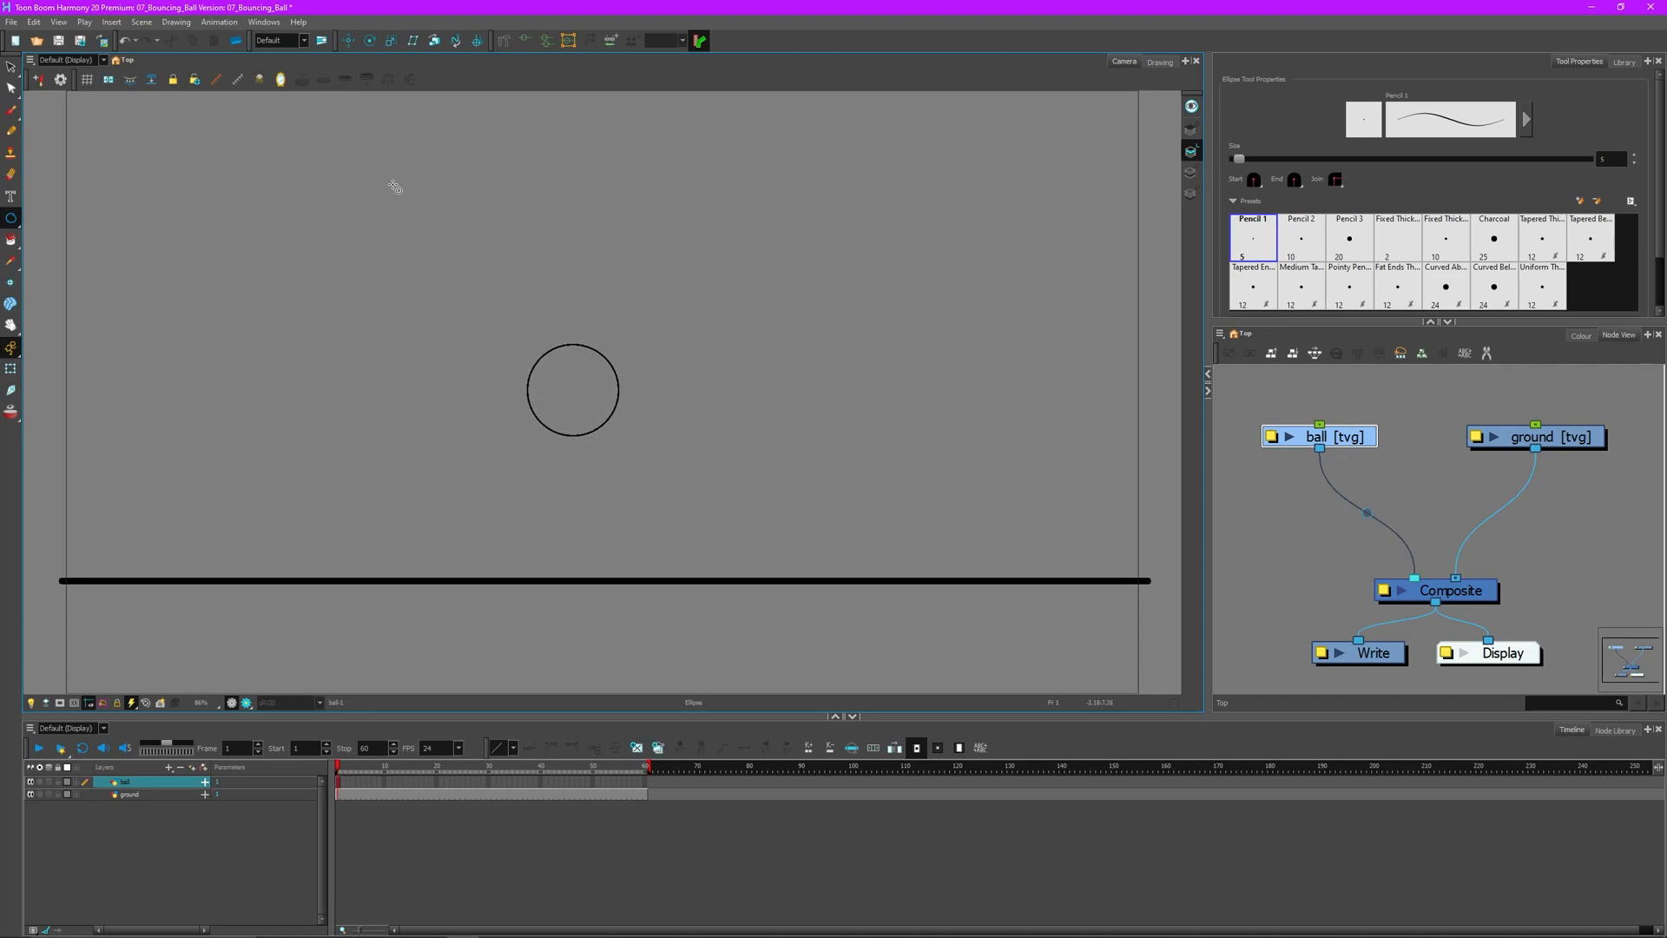
pyautogui.hotkey('alt', 's')
pyautogui.hotkey('ctrl', 'a')
pyautogui.moveTo(604, 357); pyautogui.dragTo(594, 123)
pyautogui.press('space')
pyautogui.moveTo(646, 284)
pyautogui.mouseDown()
pyautogui.moveTo(663, 339)
pyautogui.moveTo(655, 242)
pyautogui.moveTo(658, 298)
pyautogui.moveTo(665, 285)
pyautogui.mouseUp()
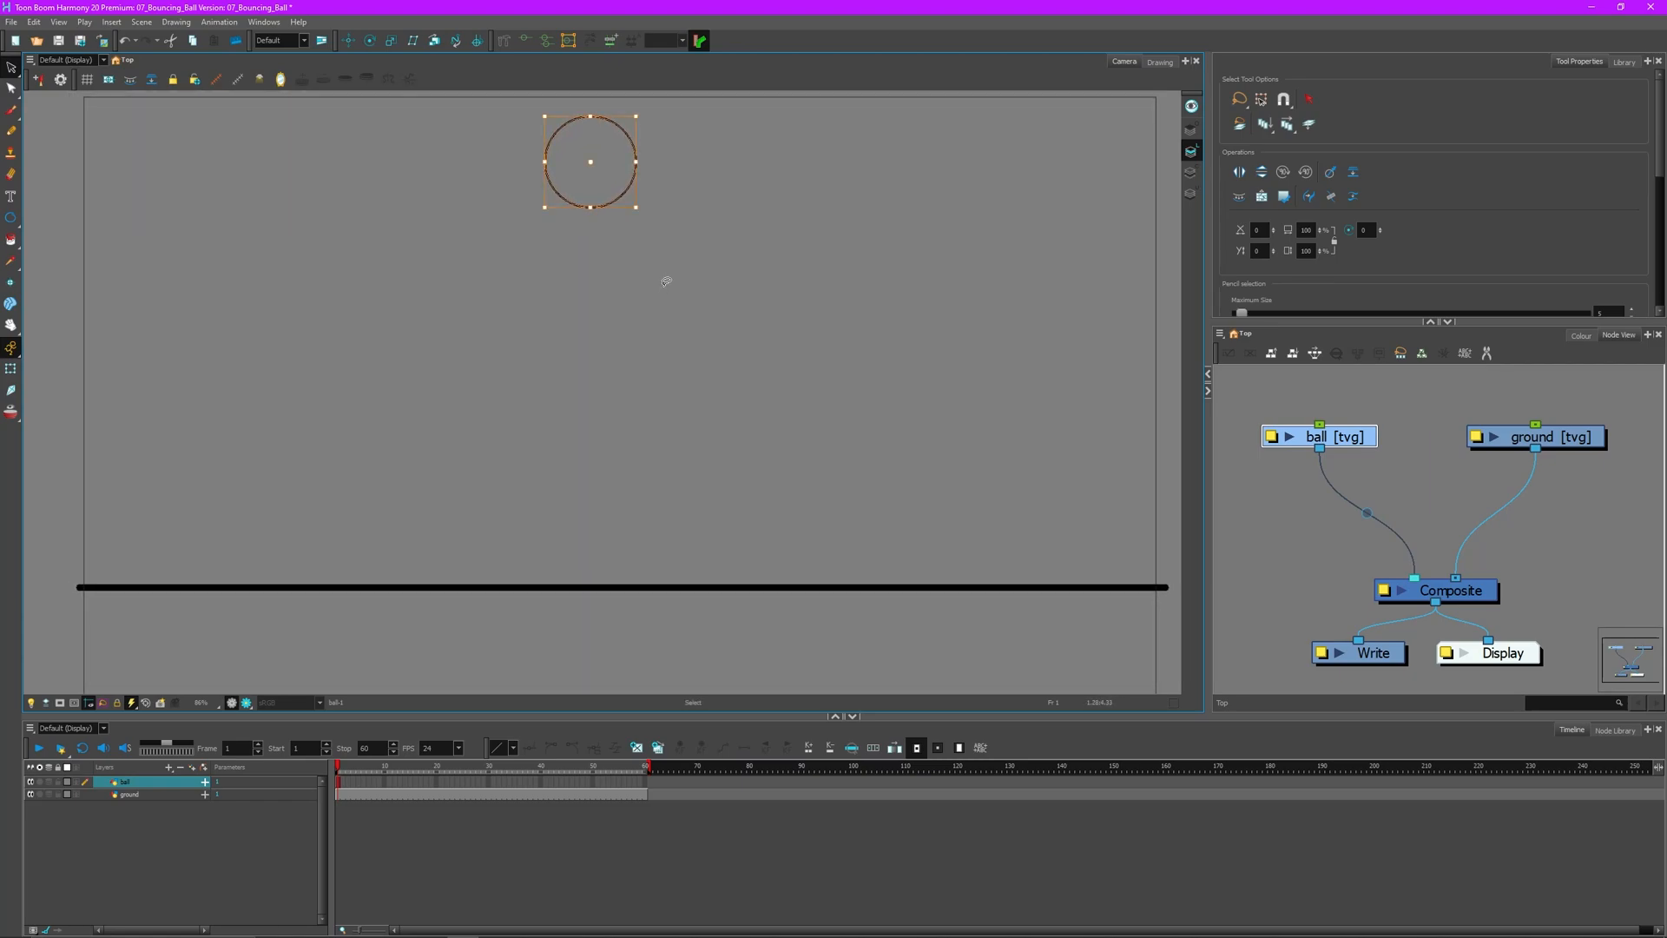
pyautogui.click(1653, 365)
# - Fill the circle with the purple 'ball' swatch using the Paint tool
pyautogui.click(1580, 336)
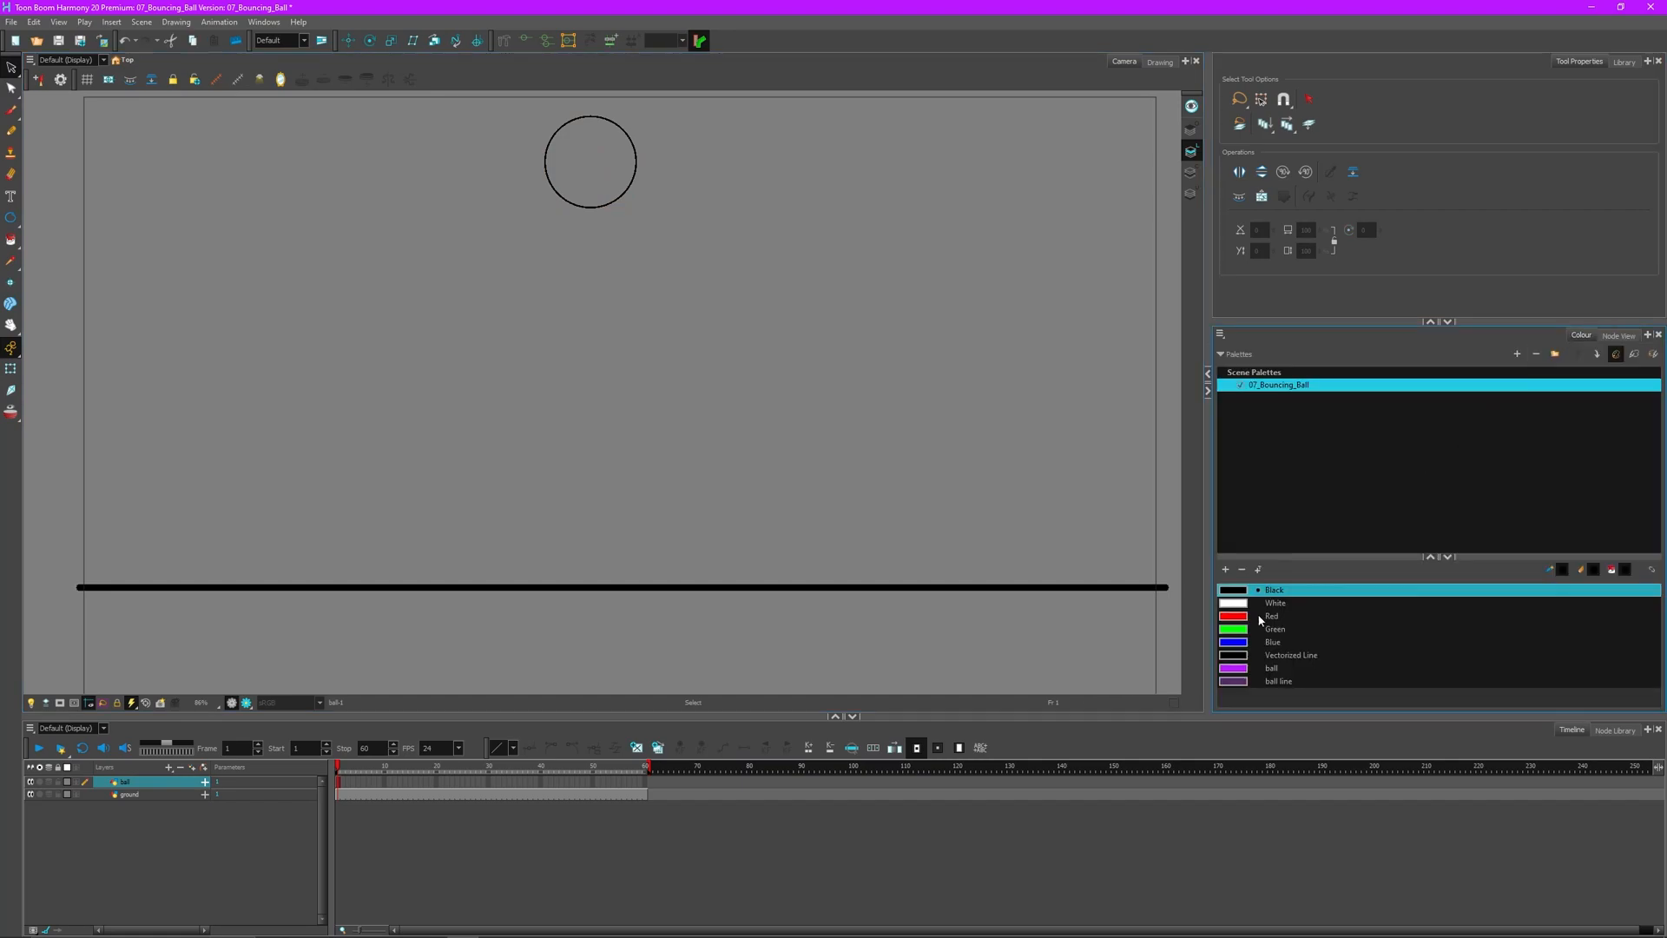
pyautogui.click(1244, 670)
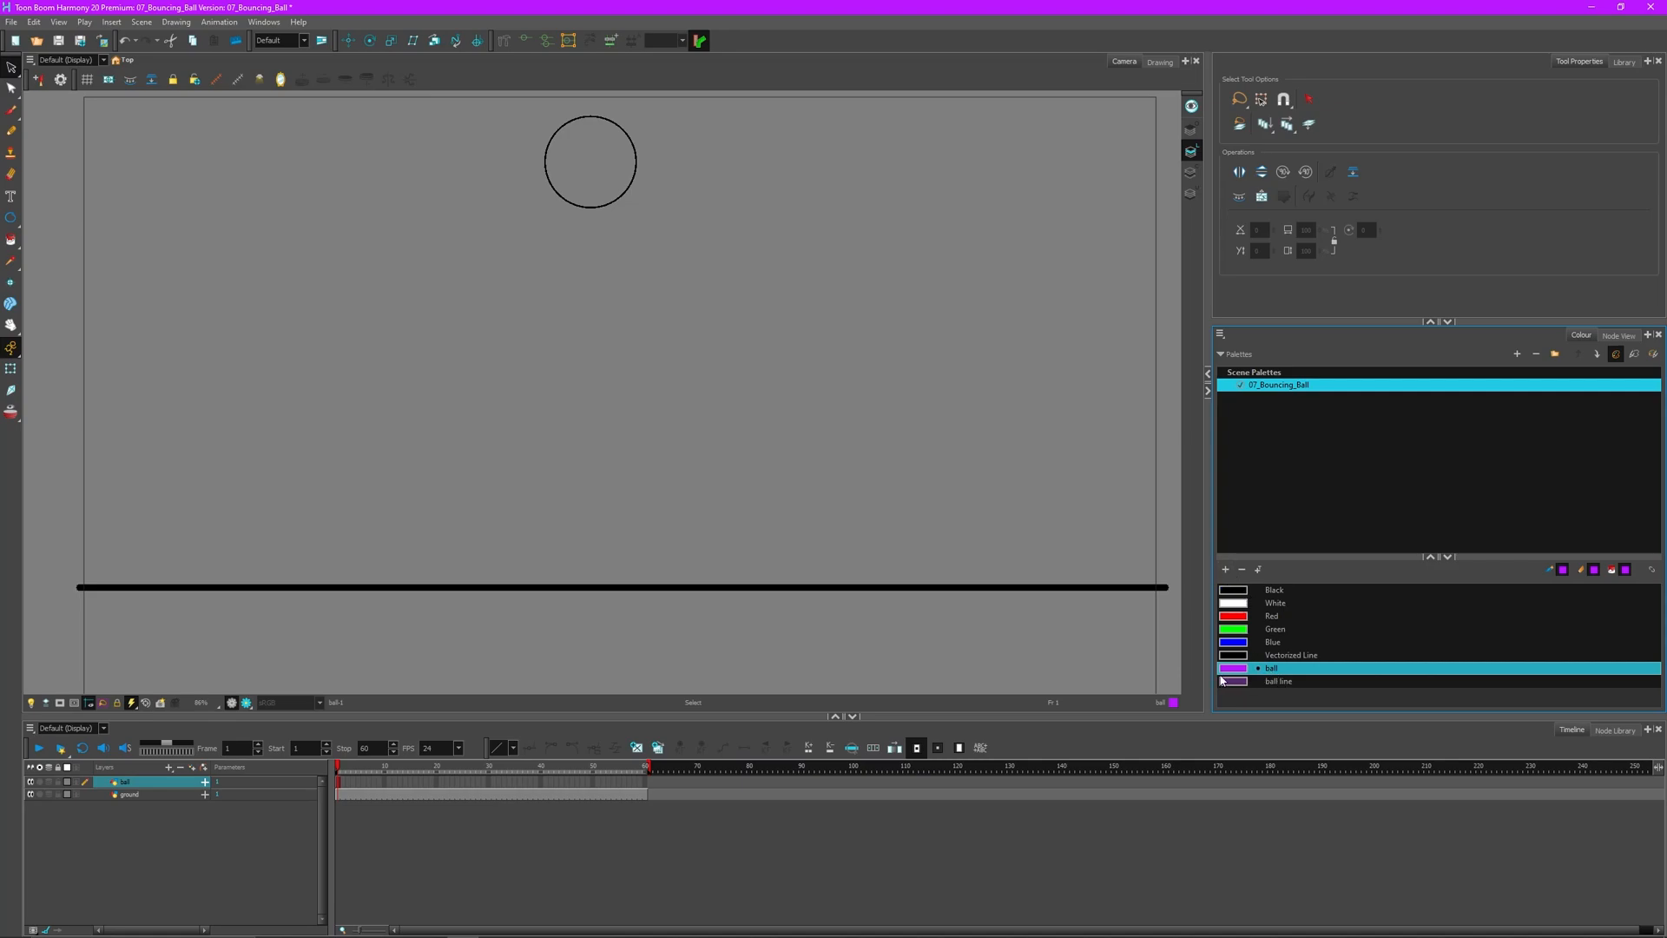
pyautogui.click(636, 162)
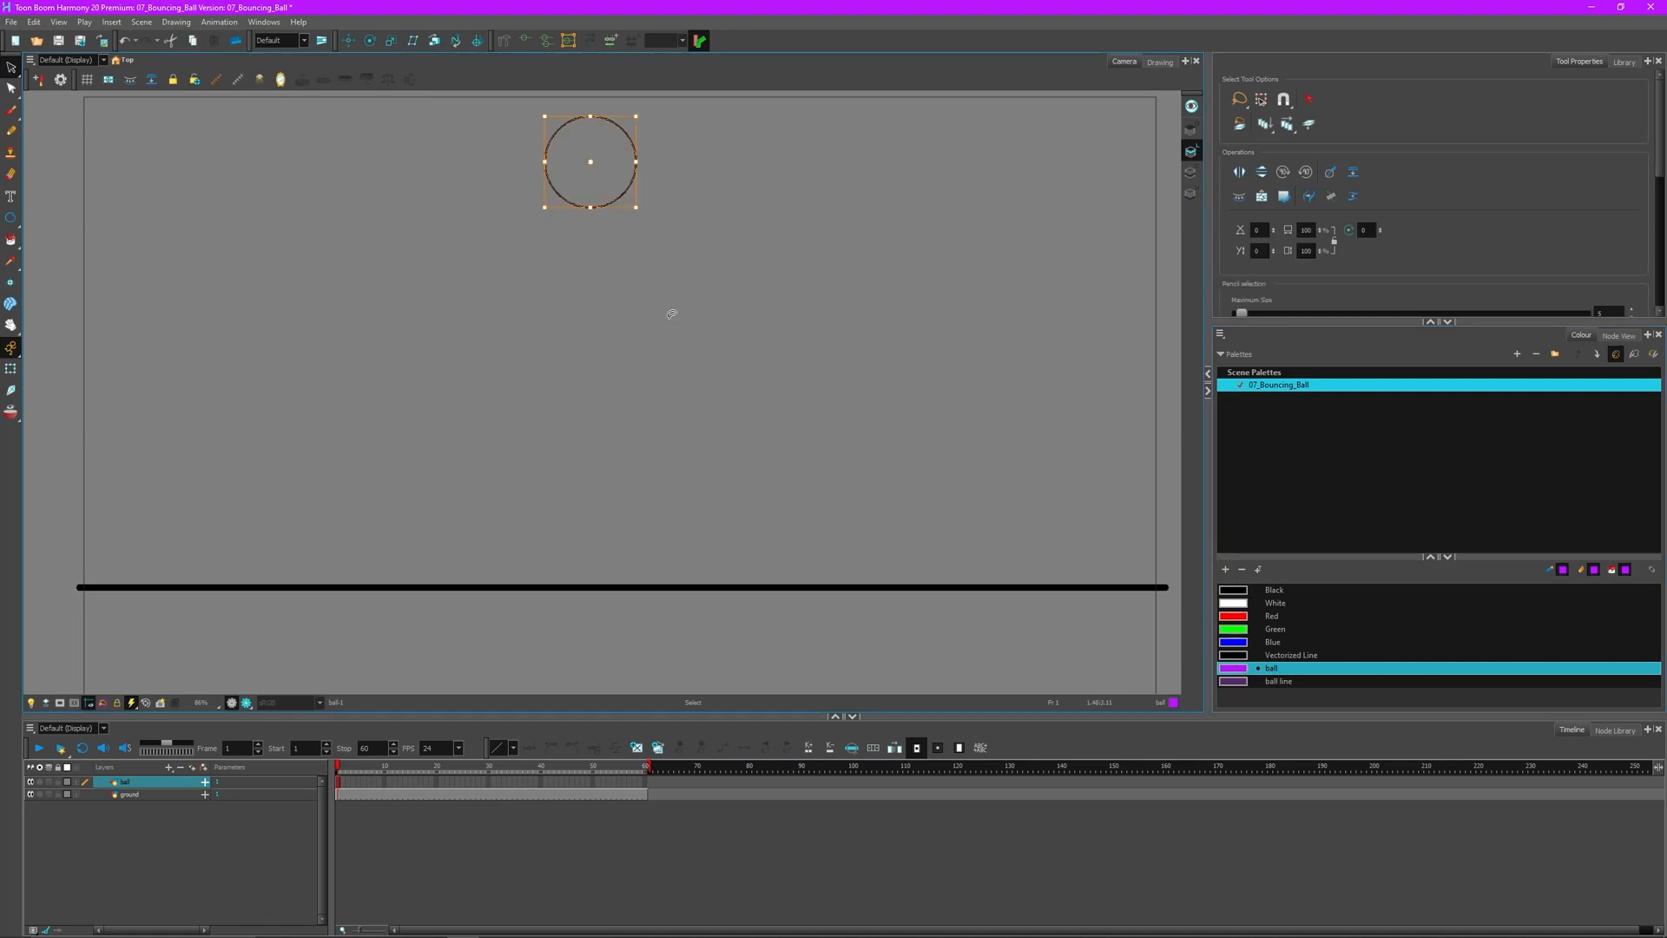
pyautogui.click(814, 258)
pyautogui.hotkey('alt', 'i')
pyautogui.click(603, 173)
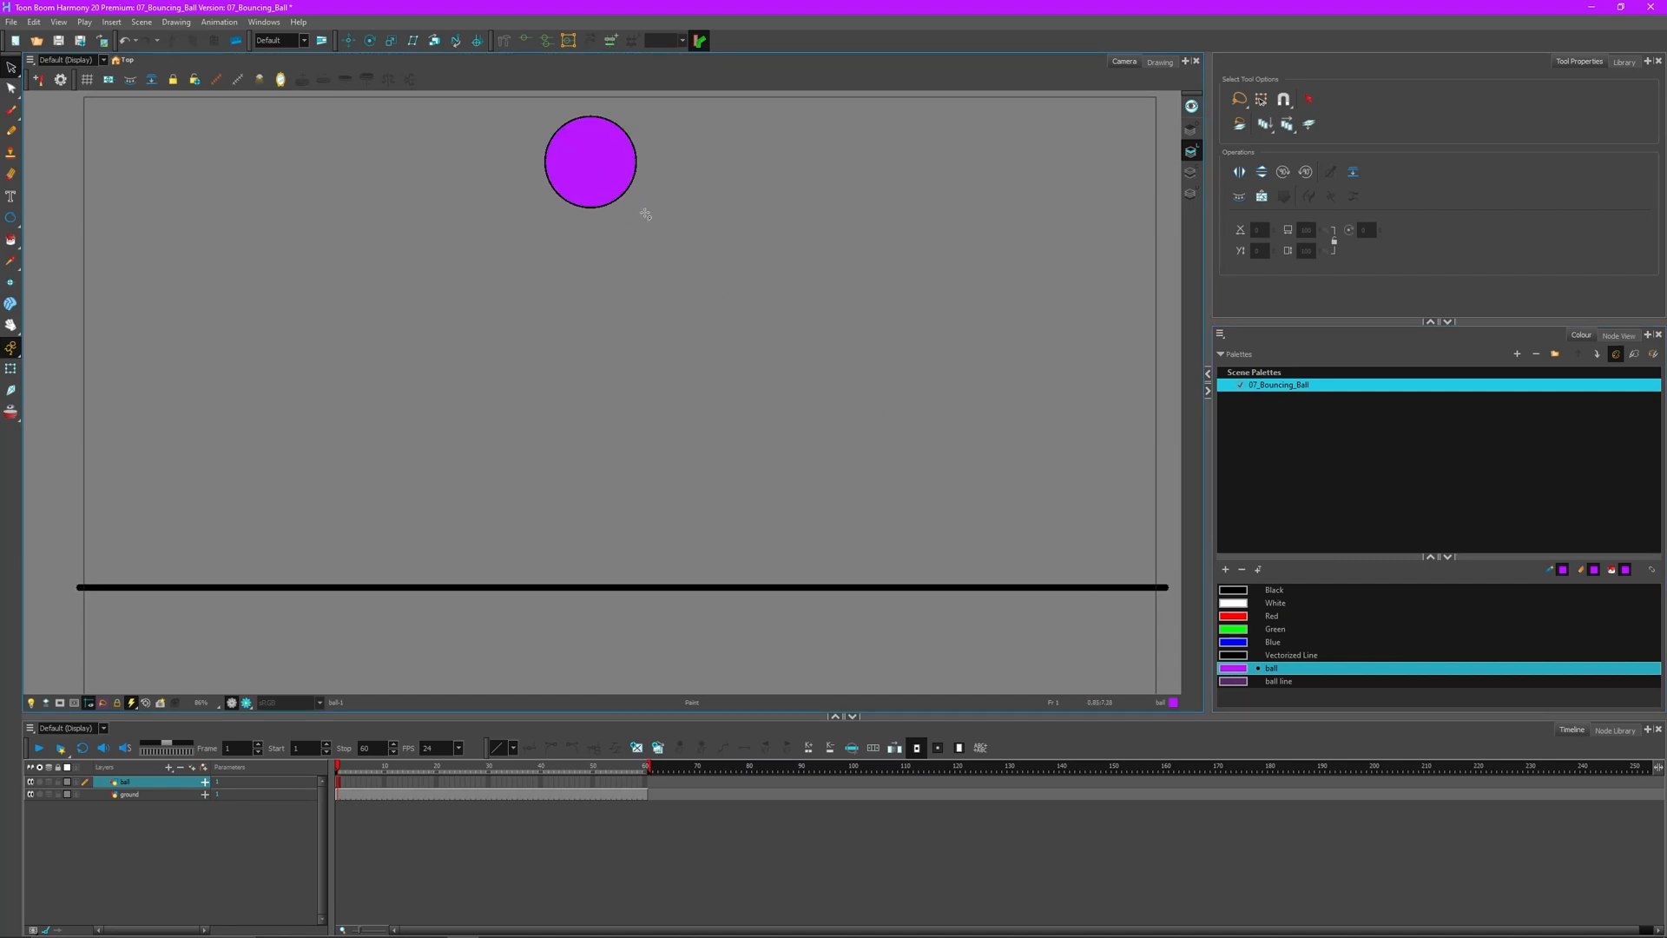
pyautogui.hotkey('alt', 's')
pyautogui.click(13, 366)
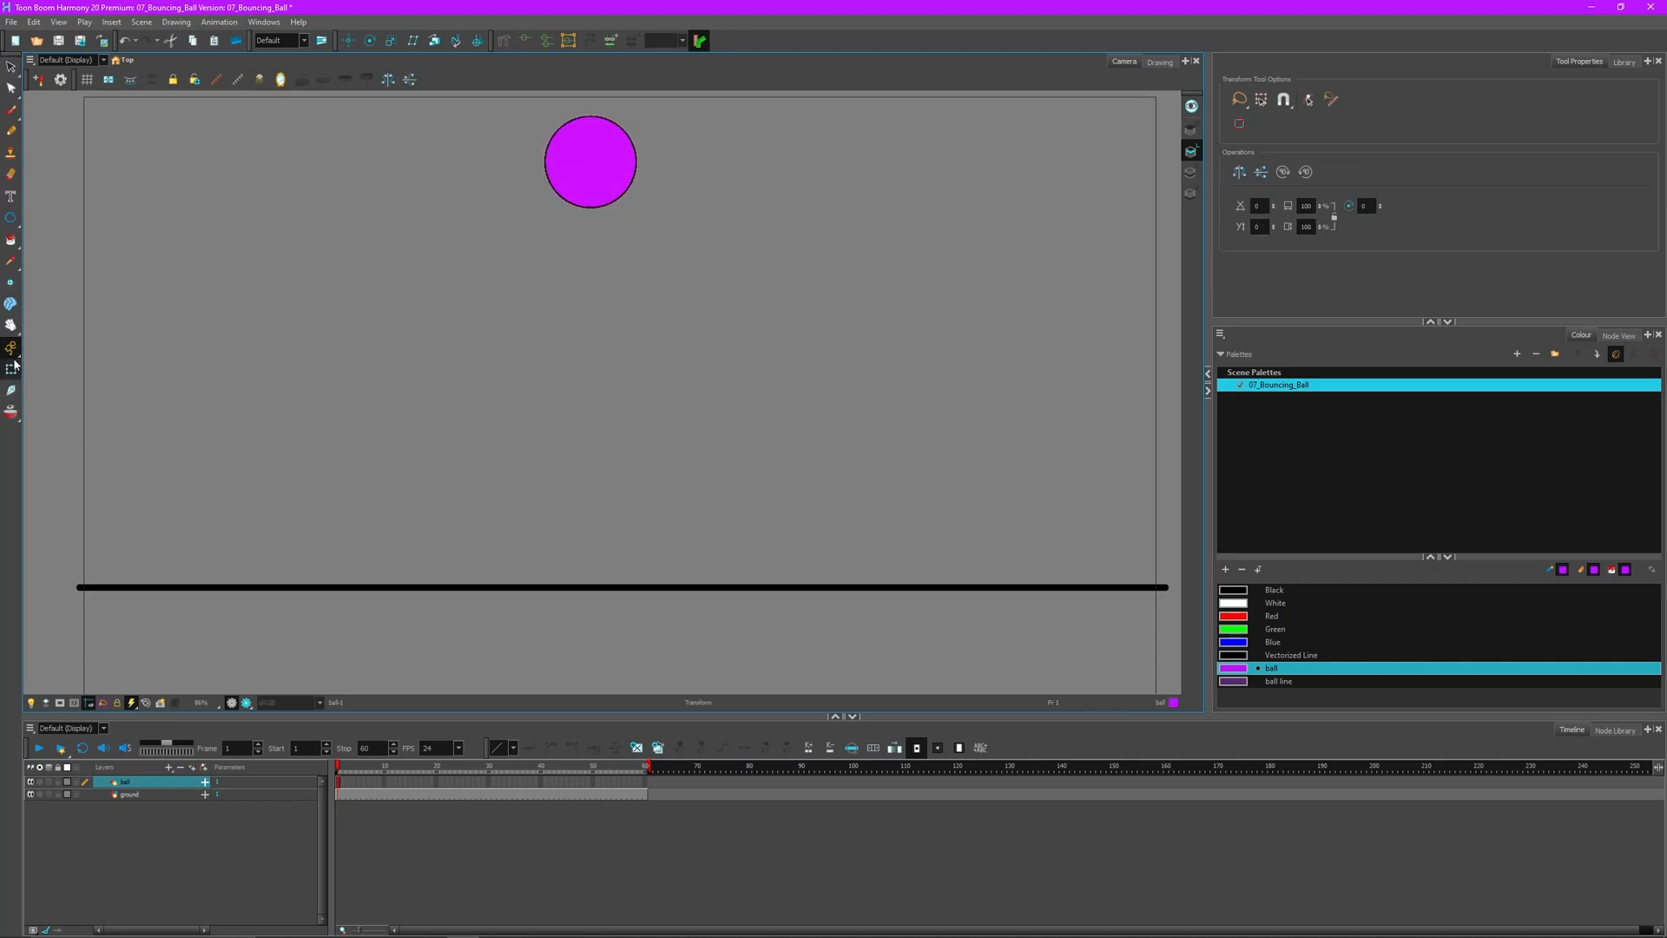
pyautogui.click(1619, 335)
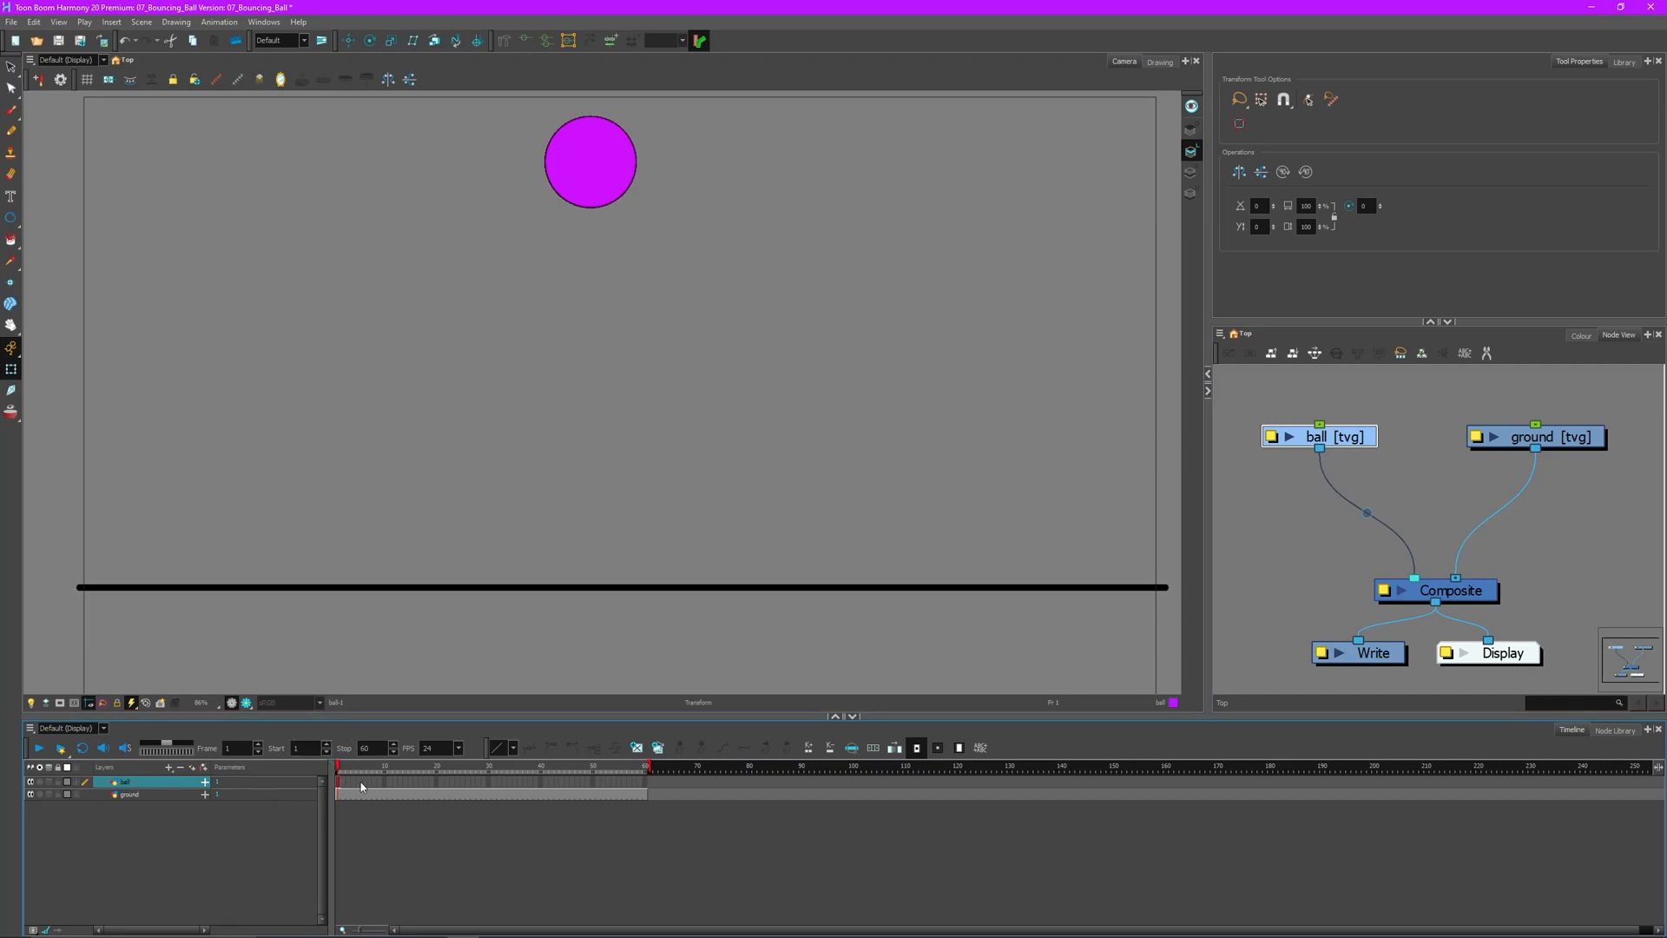
# - Extend the ball drawing through frame 60 and play the animation back from frame 1
pyautogui.moveTo(339, 770); pyautogui.dragTo(660, 778)
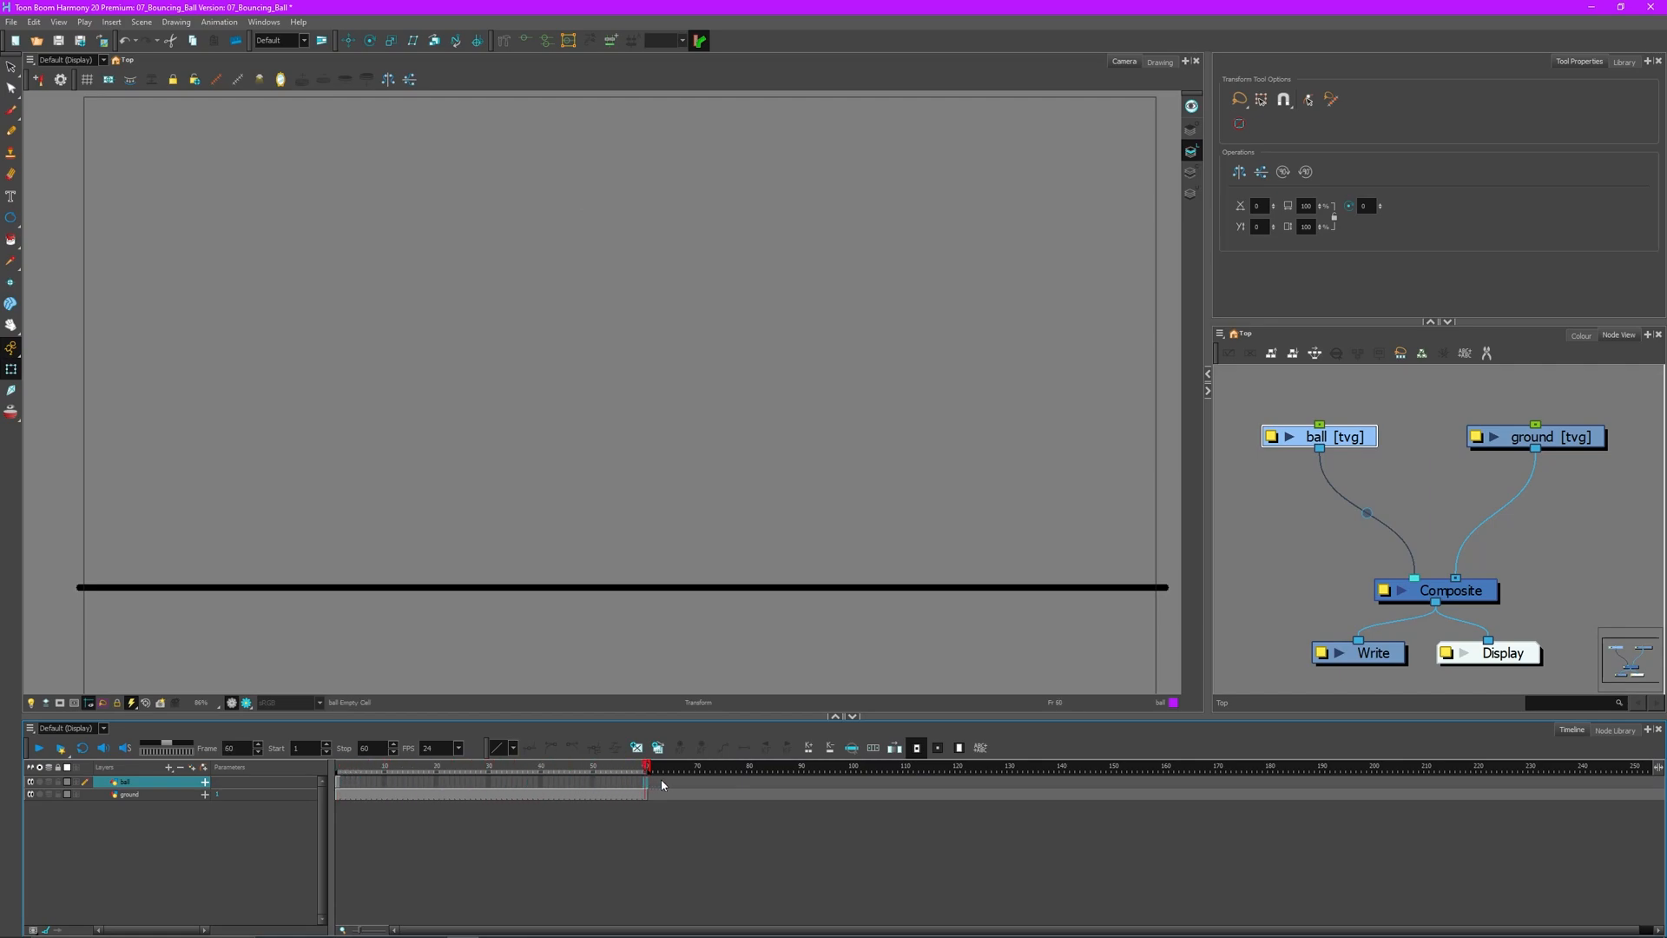
pyautogui.press('F5')
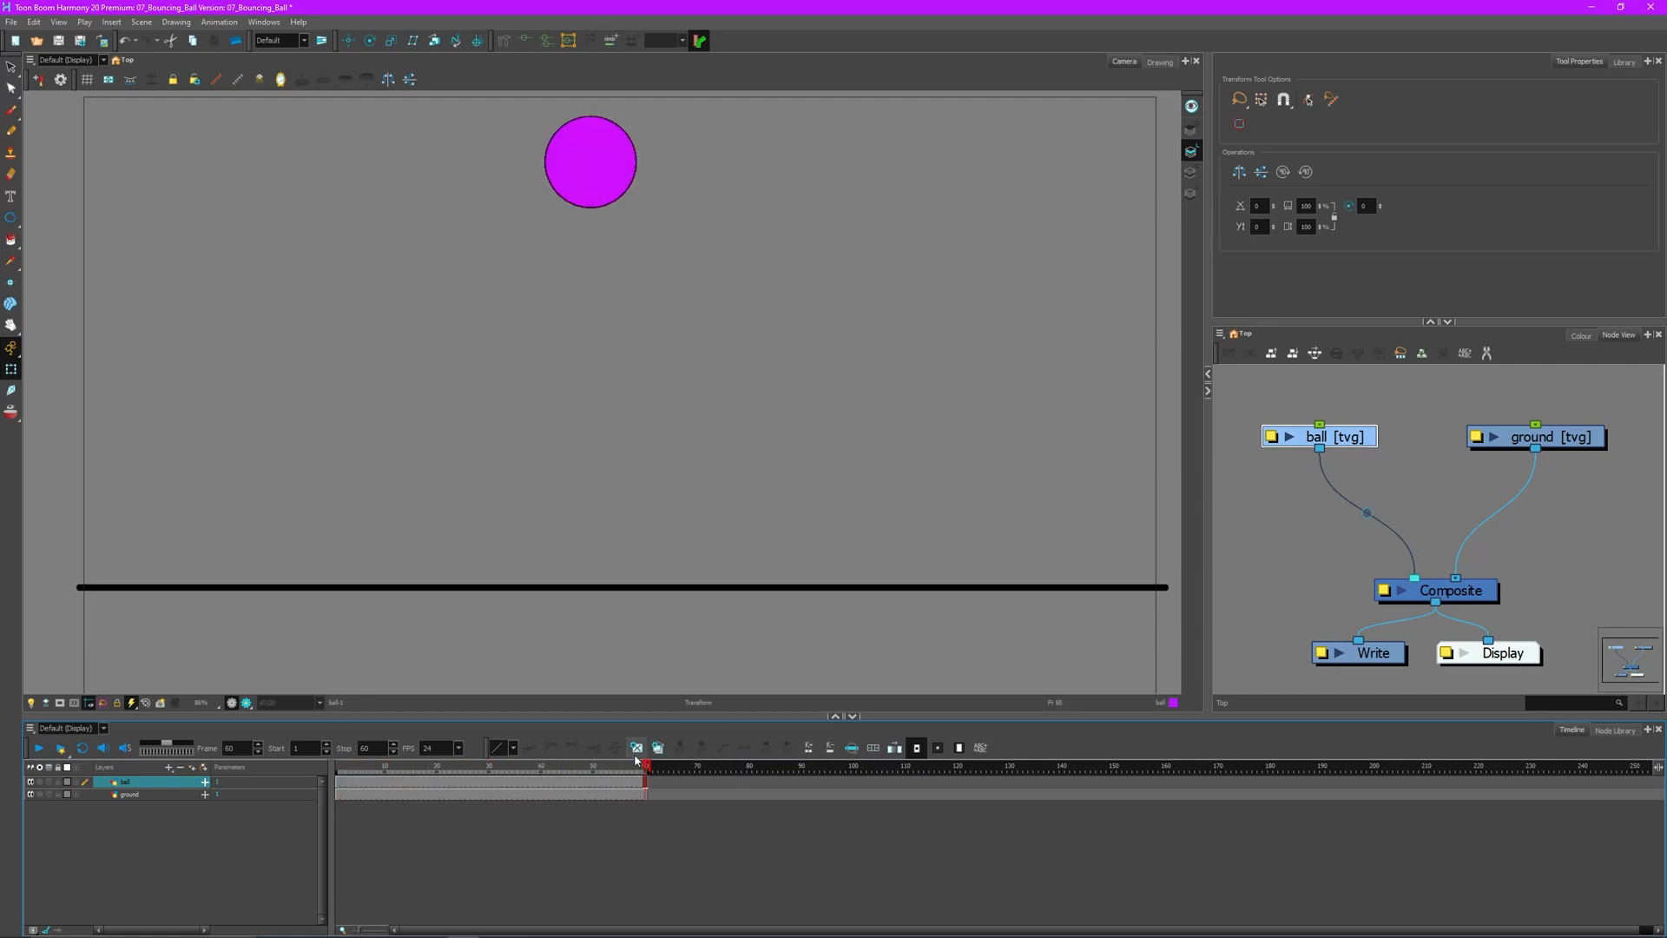
pyautogui.moveTo(629, 769); pyautogui.dragTo(457, 790)
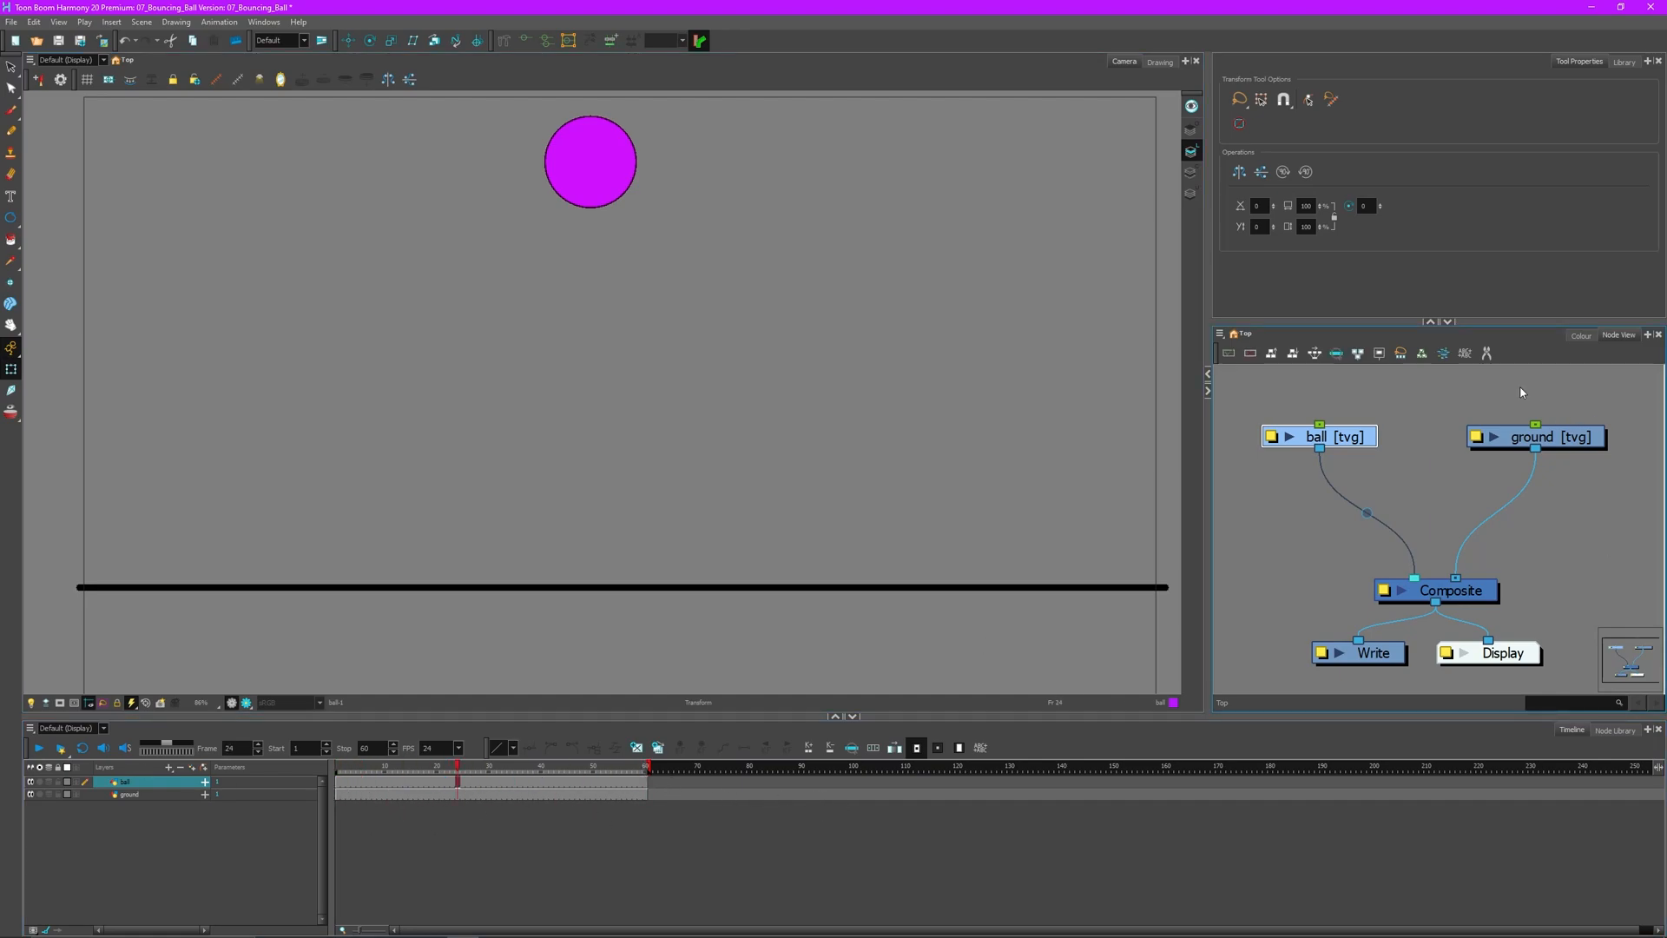
pyautogui.click(1428, 481)
pyautogui.moveTo(432, 770); pyautogui.dragTo(225, 780)
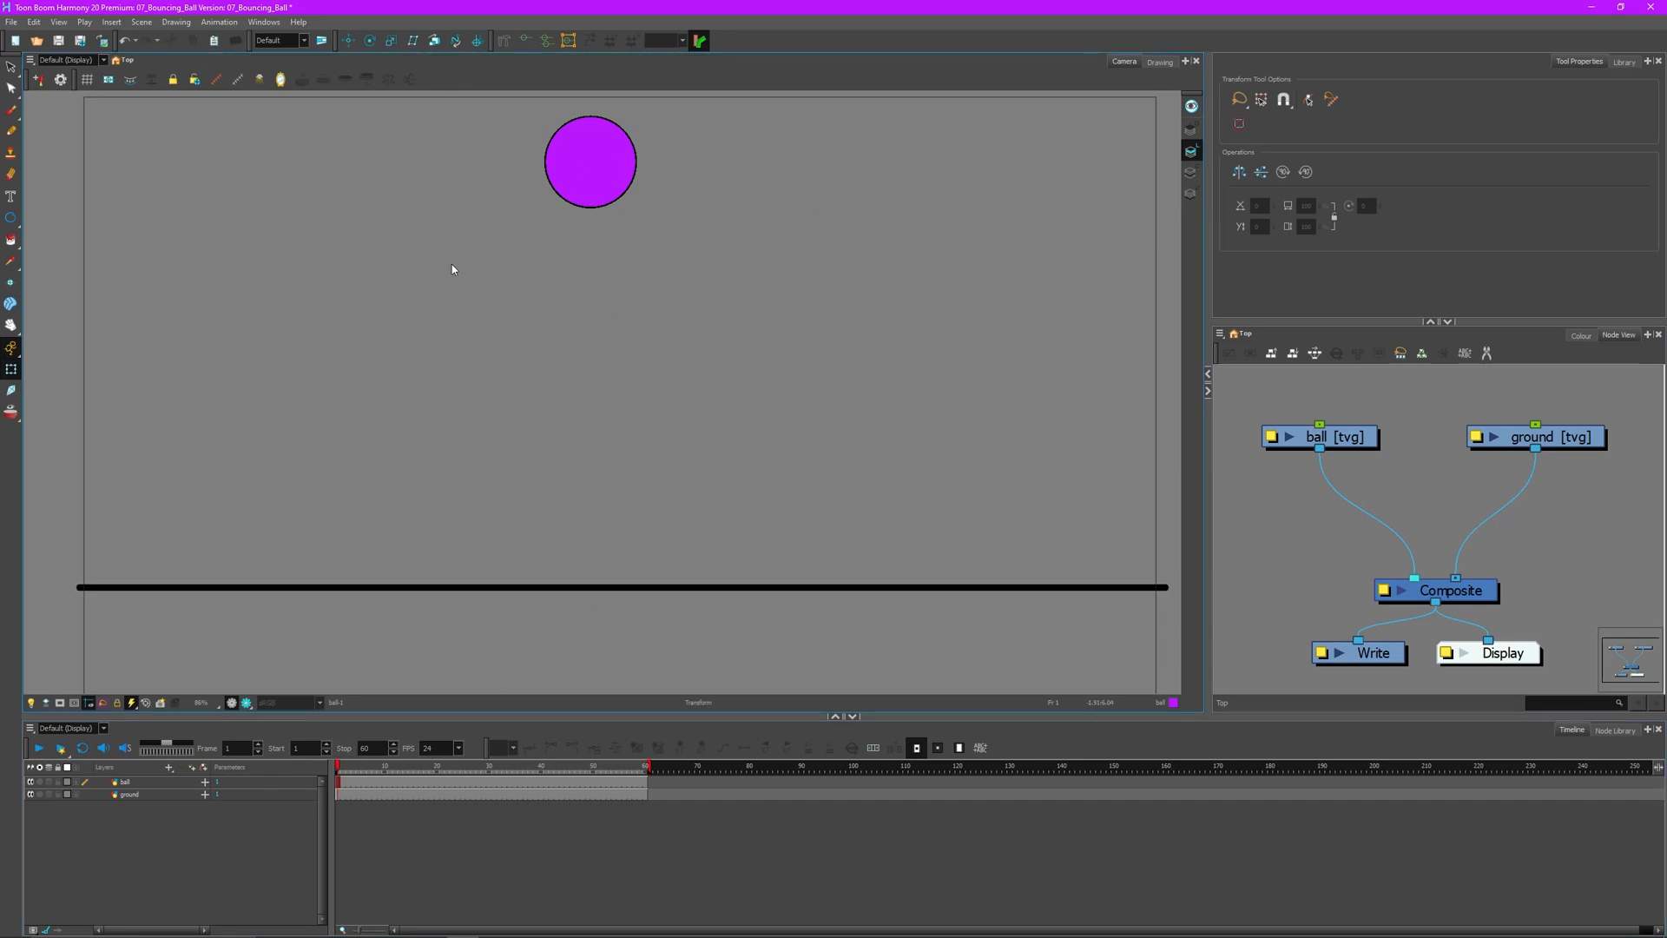
pyautogui.click(38, 749)
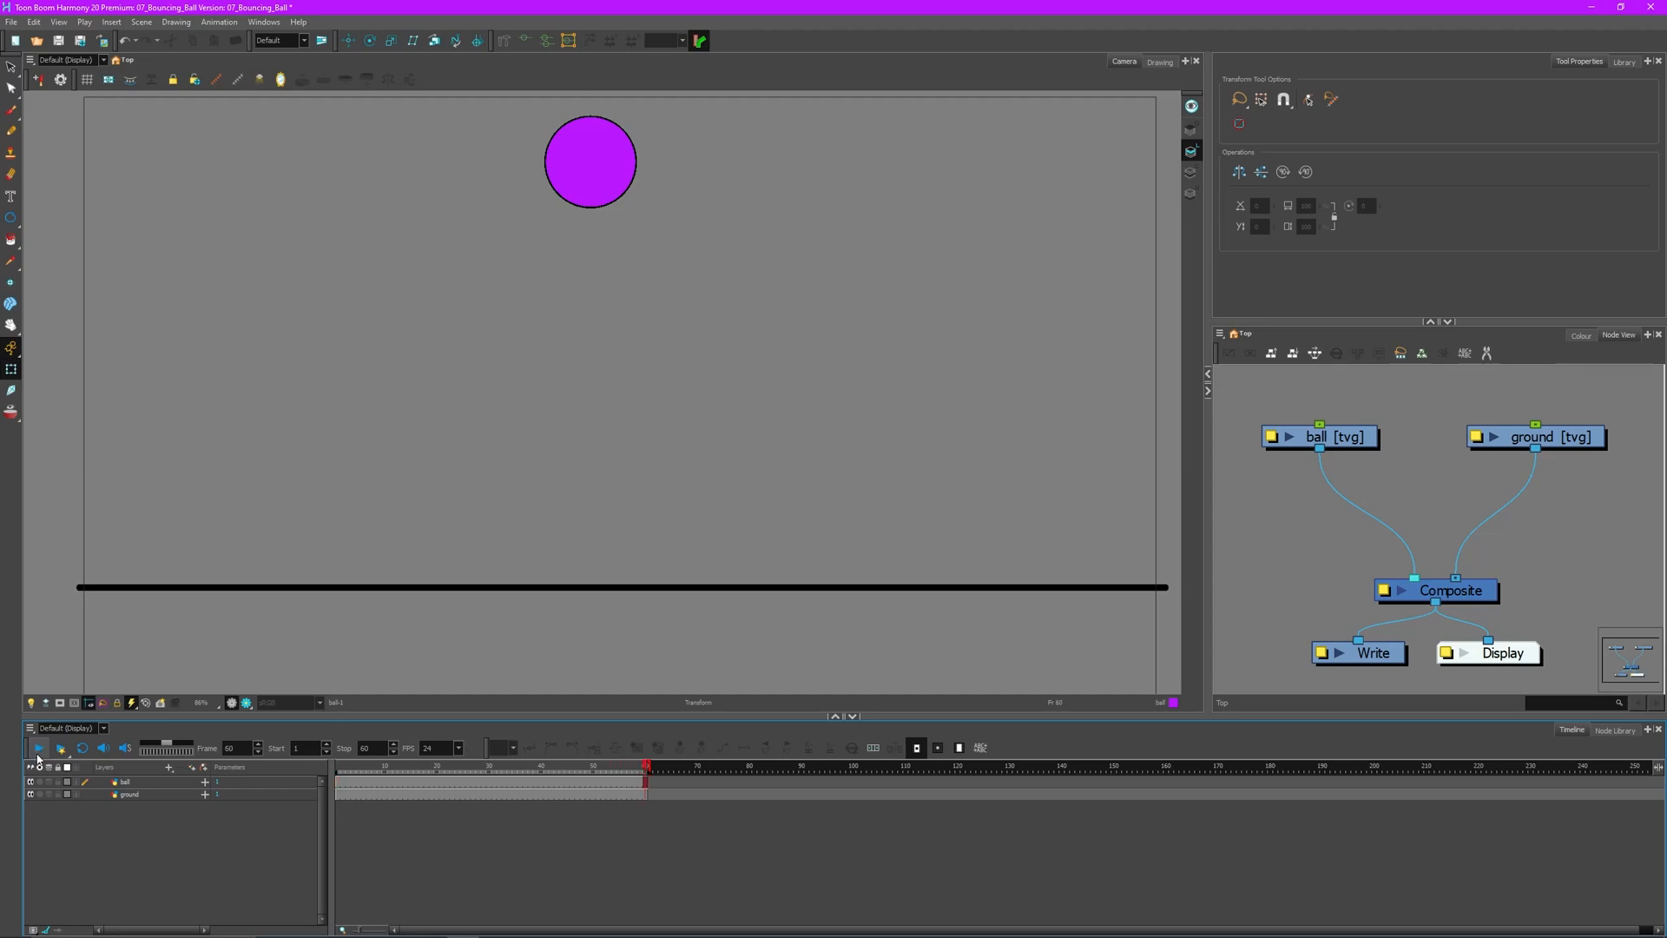
pyautogui.moveTo(406, 767); pyautogui.dragTo(324, 765)
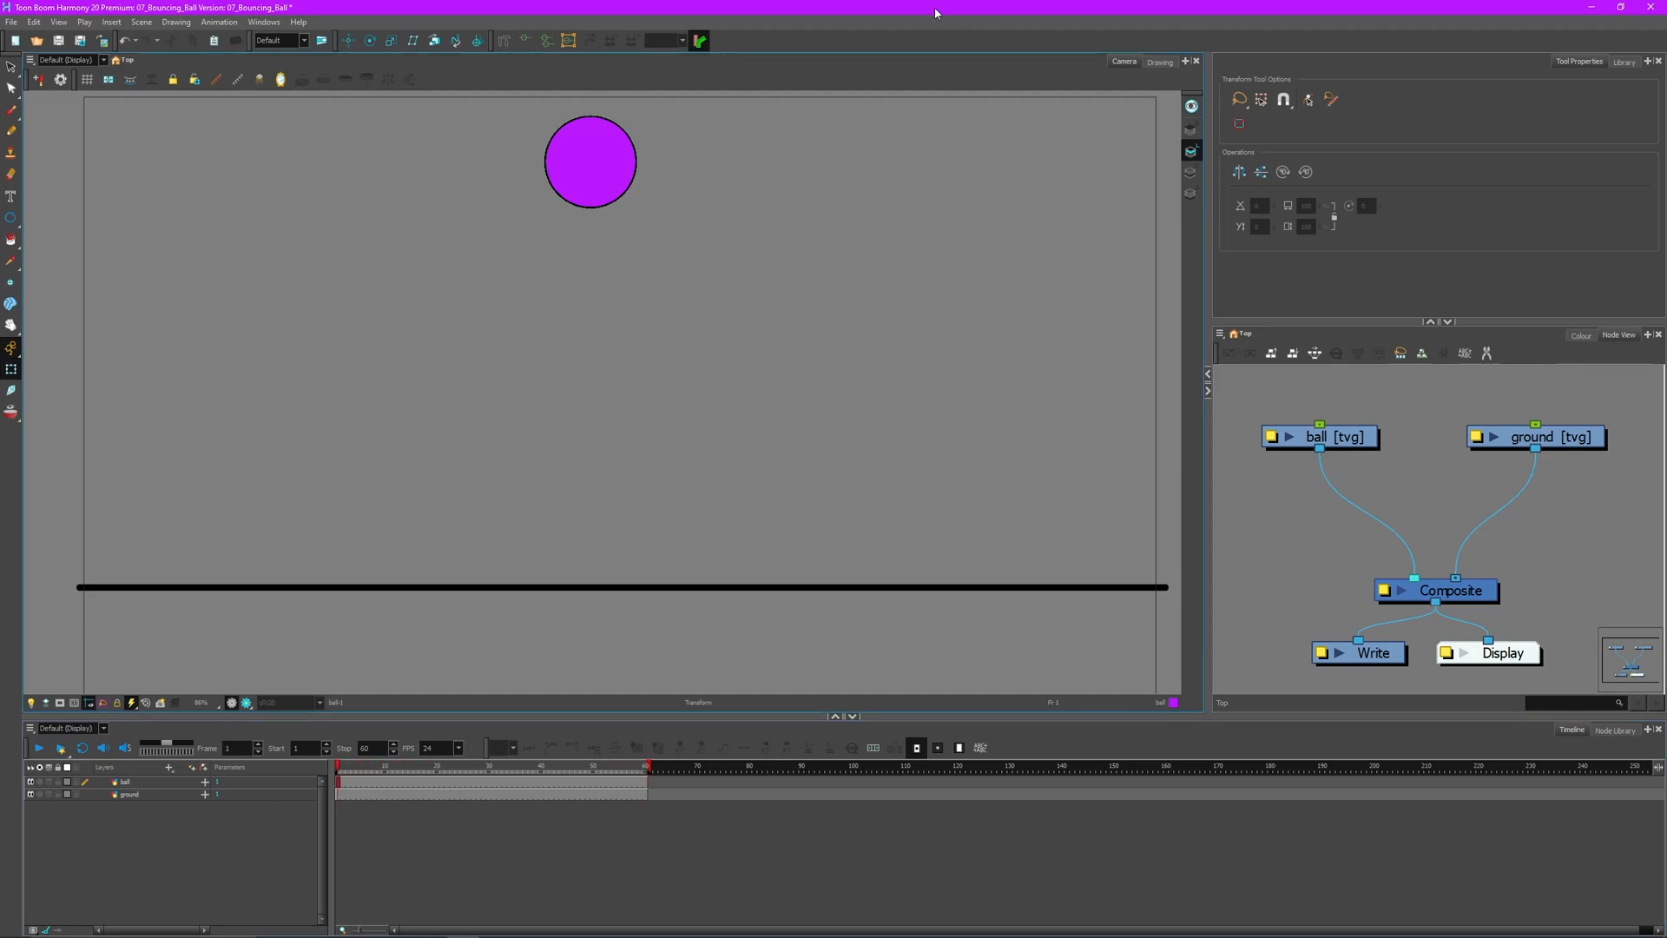
# - Recentre the Node View and select the ball node
pyautogui.moveTo(1447, 467); pyautogui.dragTo(1429, 473)
pyautogui.scroll(-2, 1406, 520)
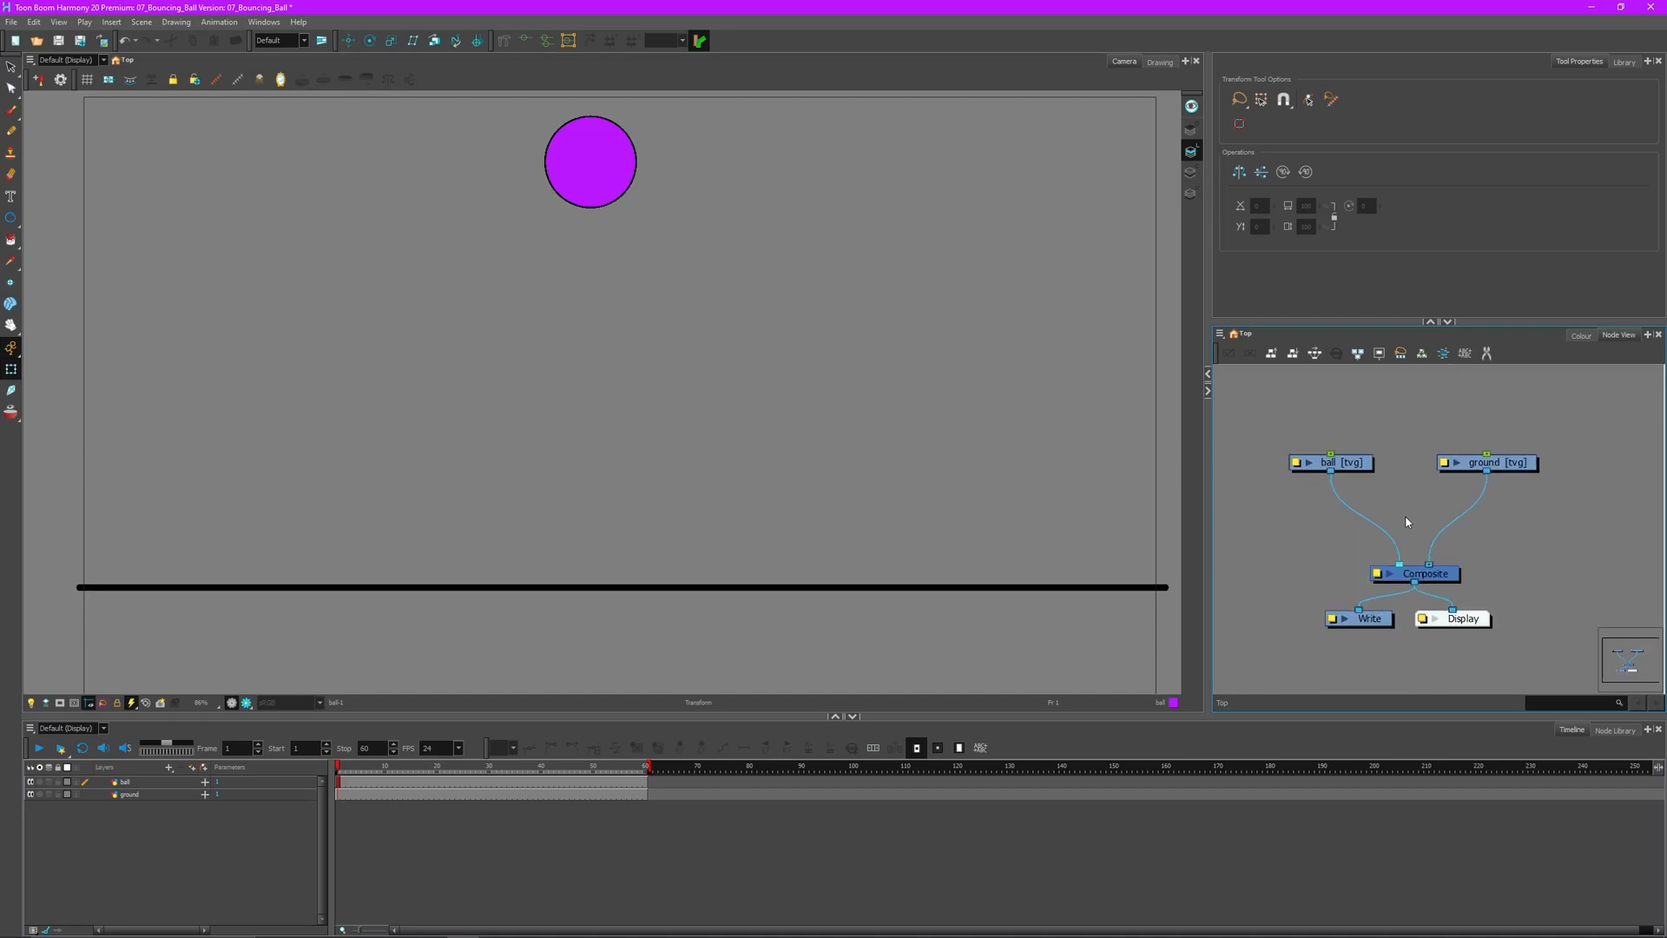
pyautogui.scroll(-1, 1407, 521)
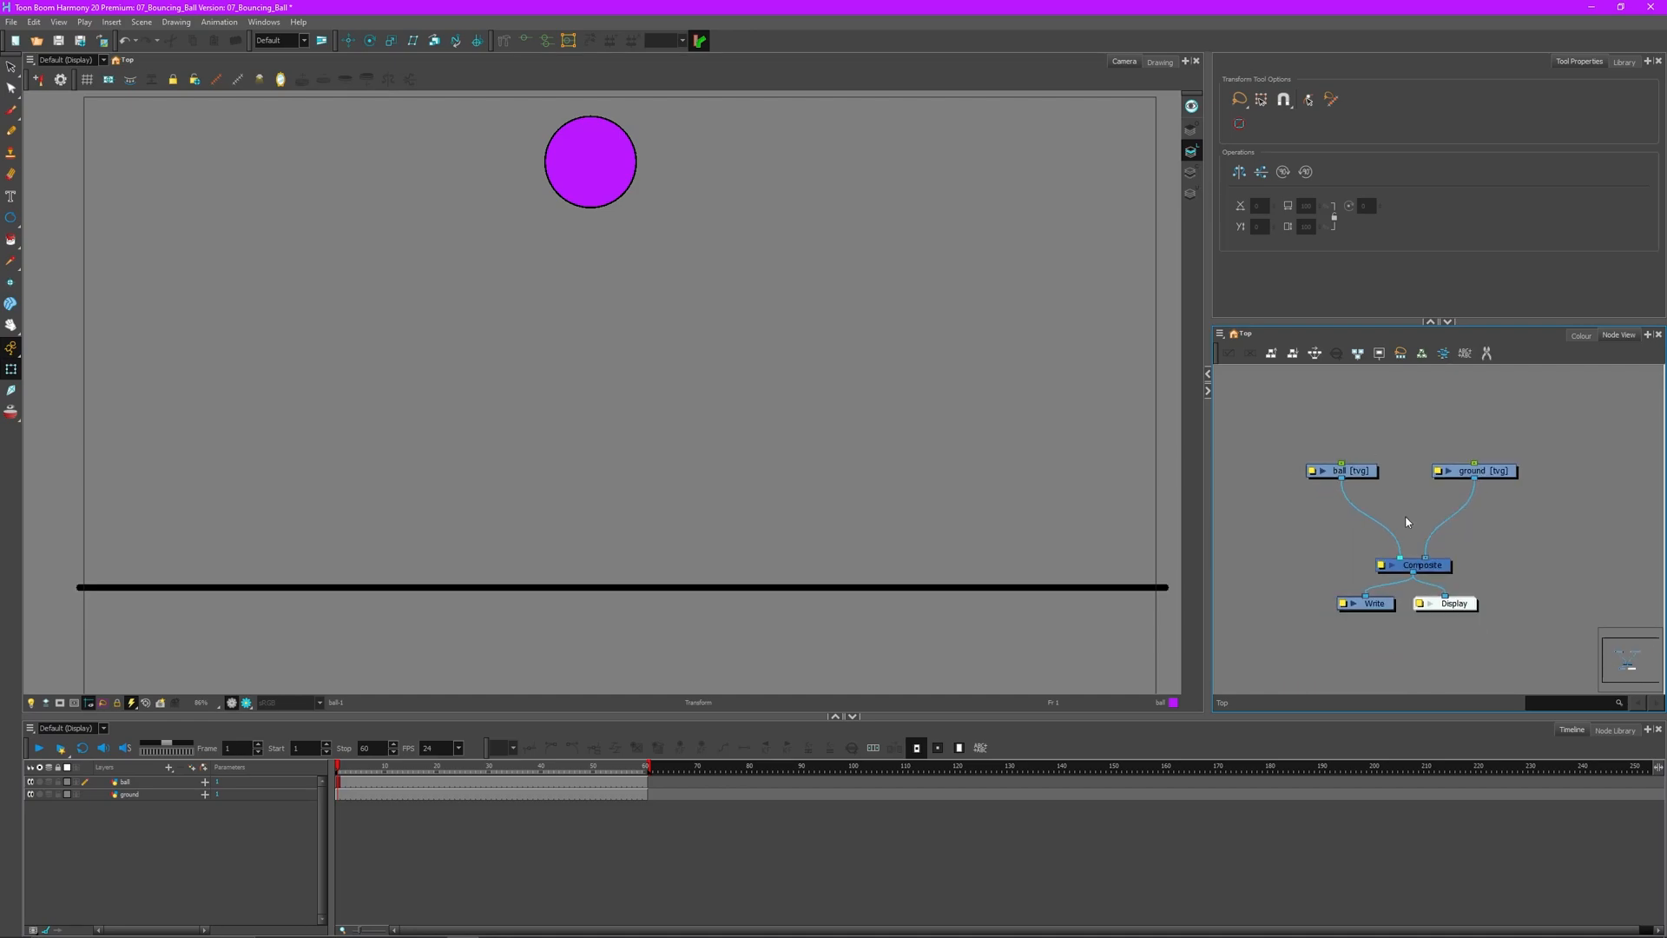
pyautogui.moveTo(1435, 483); pyautogui.dragTo(1400, 516)
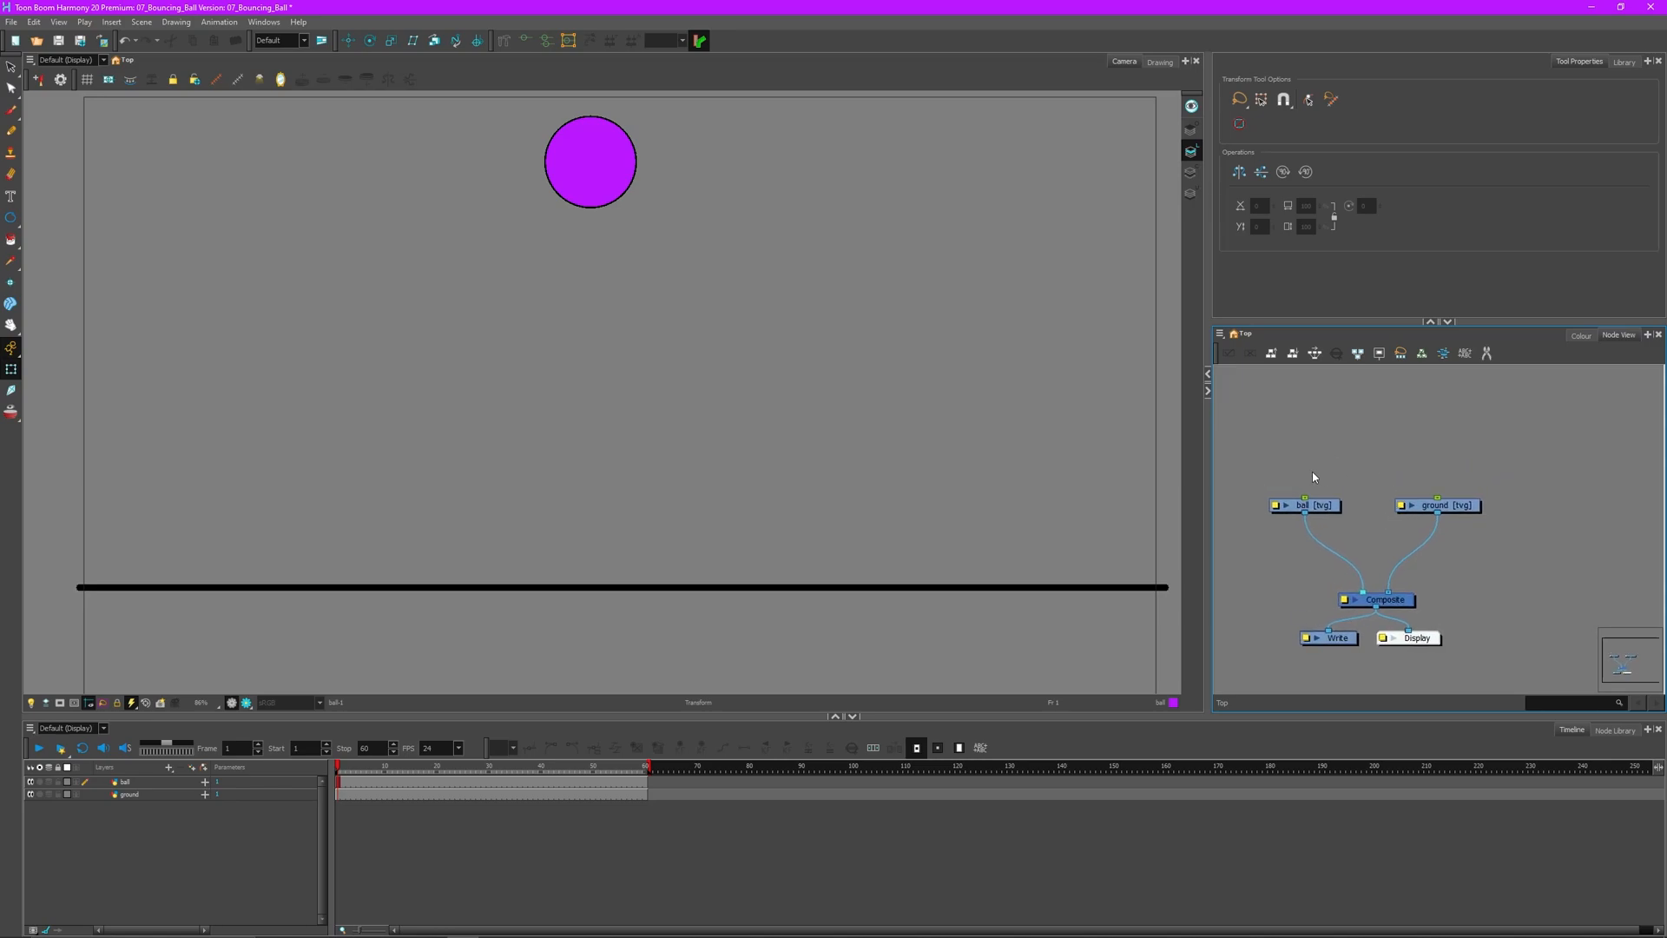
pyautogui.scroll(1, 1302, 503)
pyautogui.click(1302, 506)
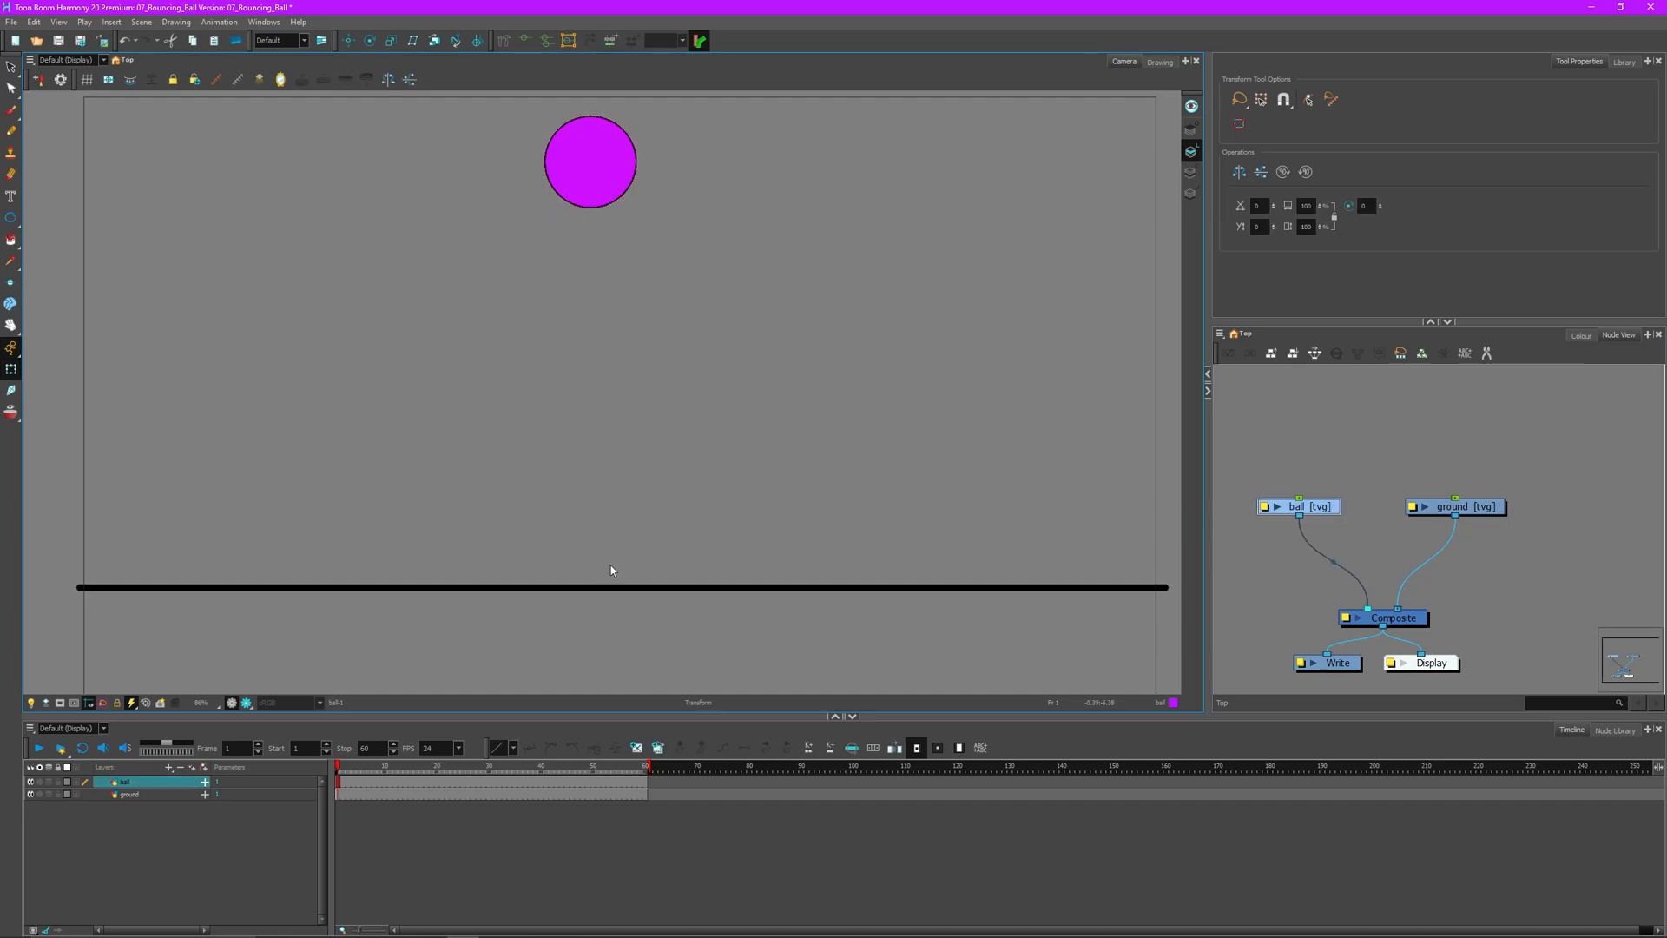
pyautogui.keyDown('shift'); pyautogui.click(614, 588); pyautogui.keyUp('shift')
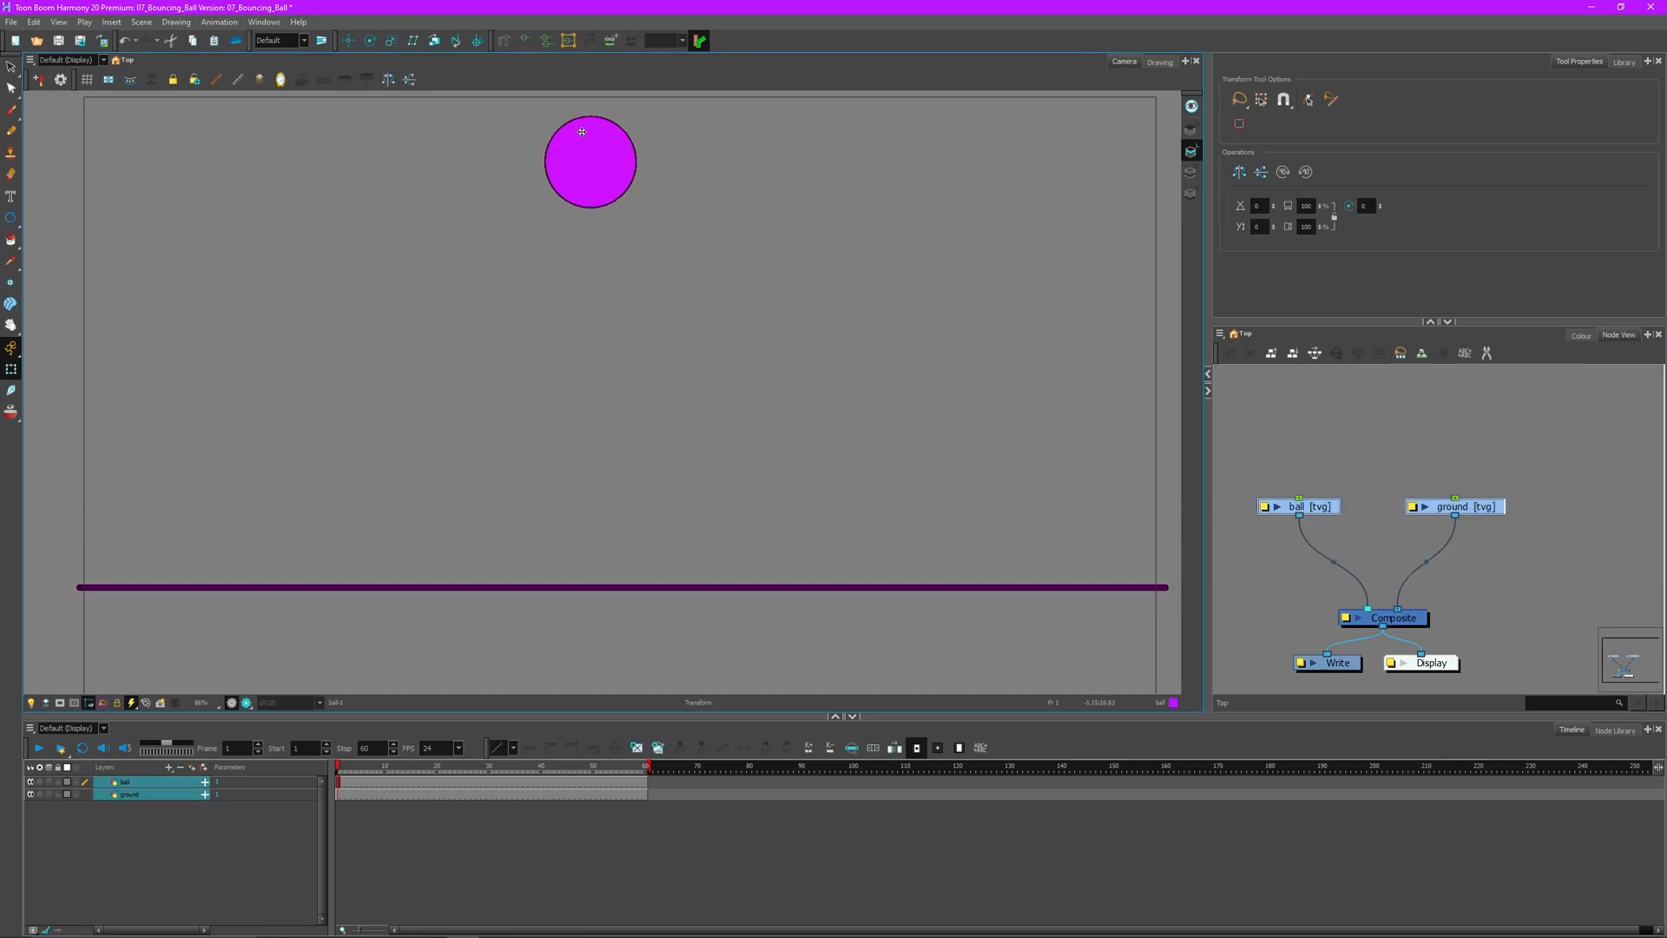
pyautogui.click(858, 306)
pyautogui.click(1328, 514)
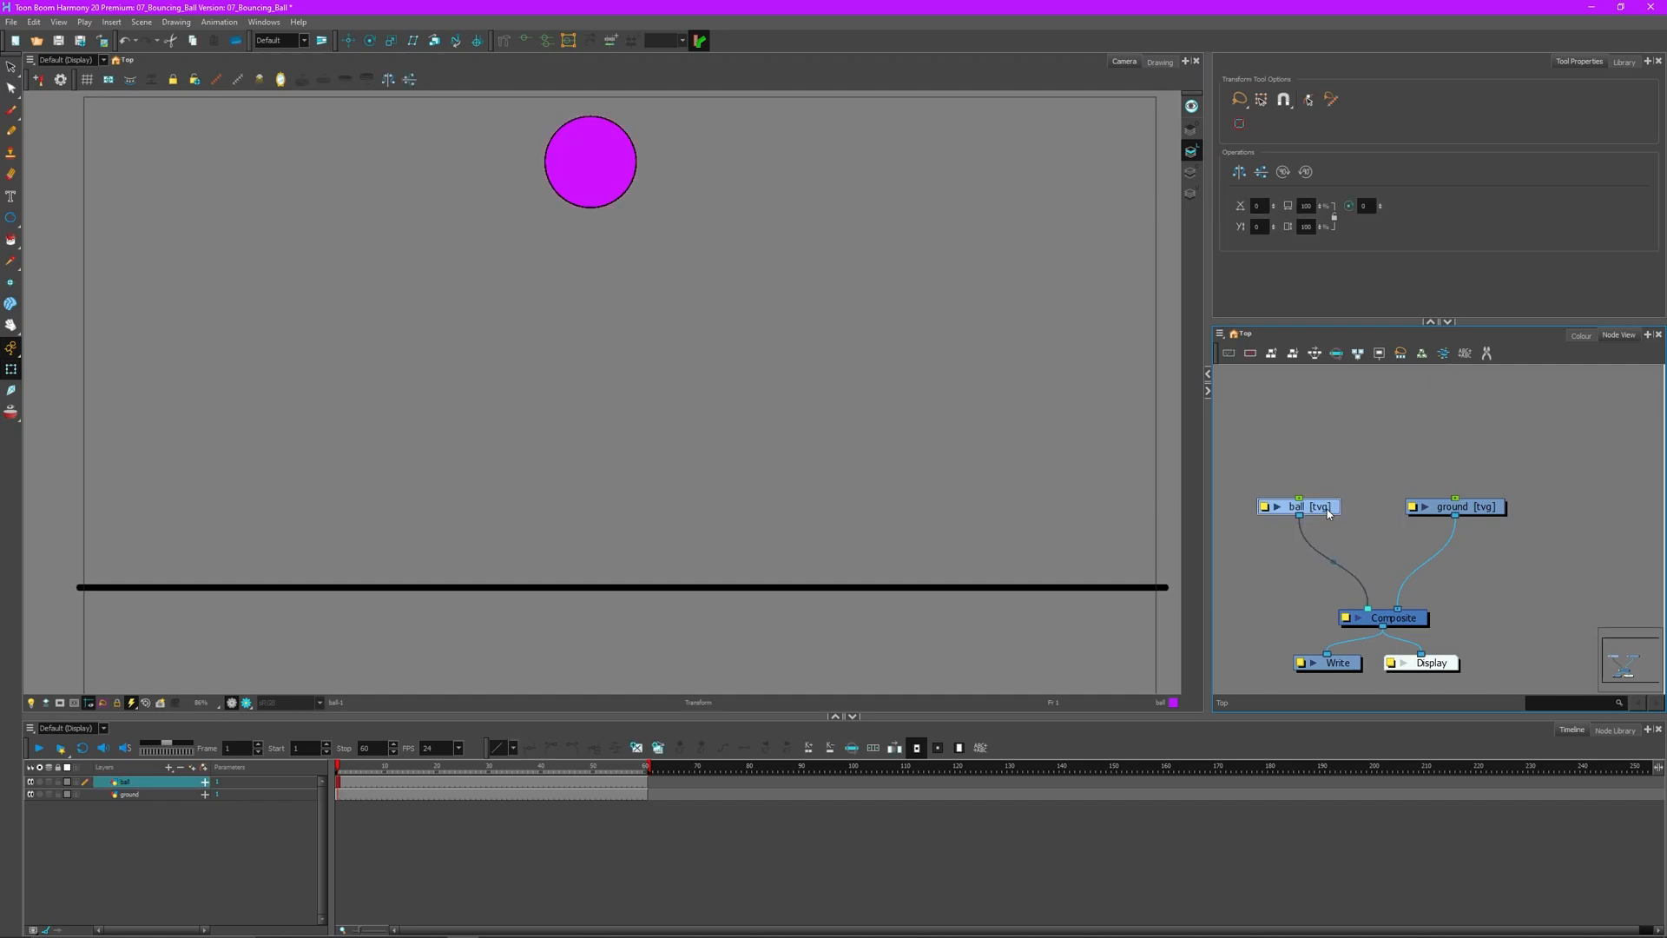
# - Add a ball-P parent peg with Ctrl+P and place it just above the ball node
pyautogui.hotkey('ctrl', 'p')
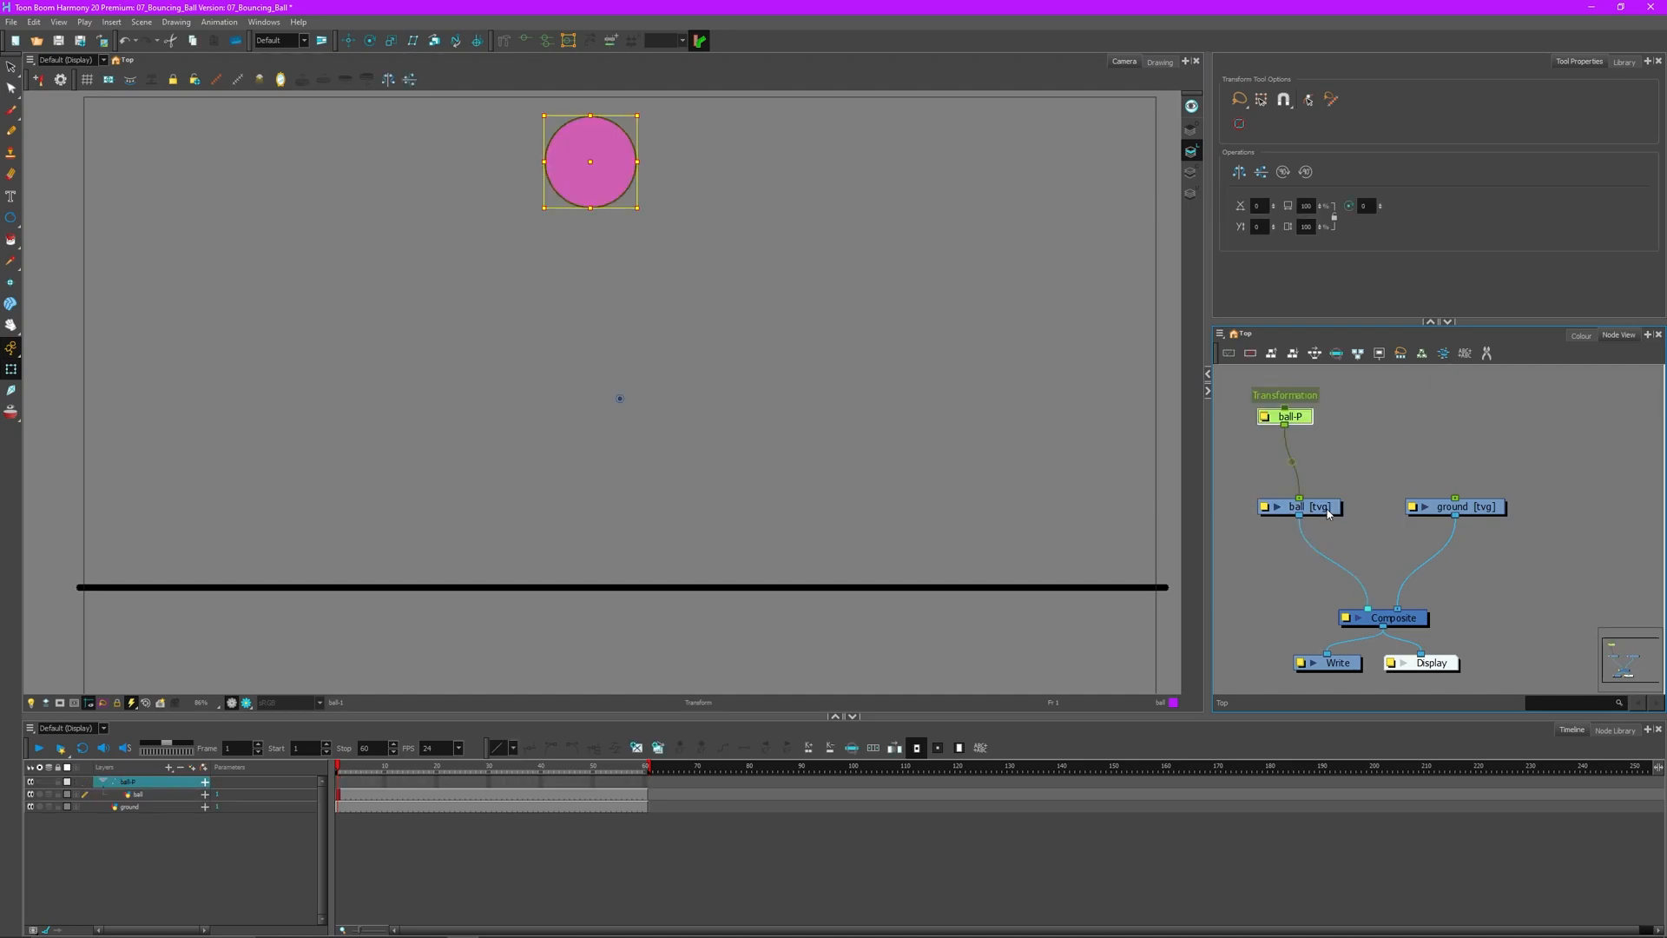
pyautogui.moveTo(1313, 418); pyautogui.dragTo(1323, 452)
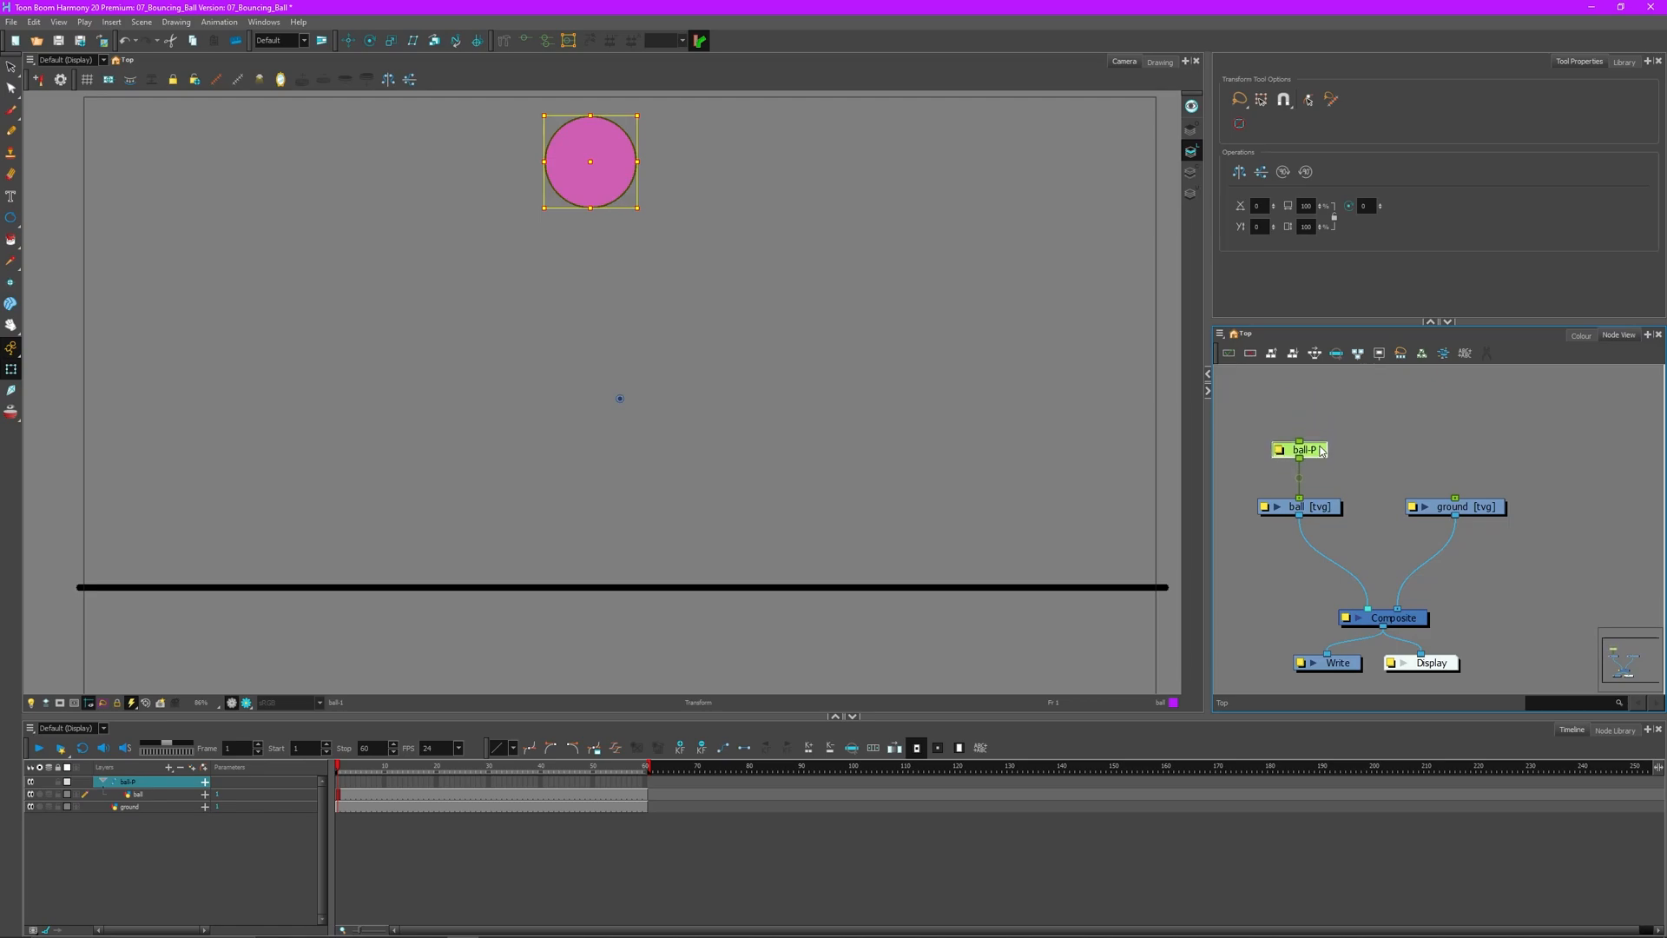
pyautogui.click(1415, 449)
# - Test-stretch the ball through its parent peg, then undo the stretch
pyautogui.click(587, 187)
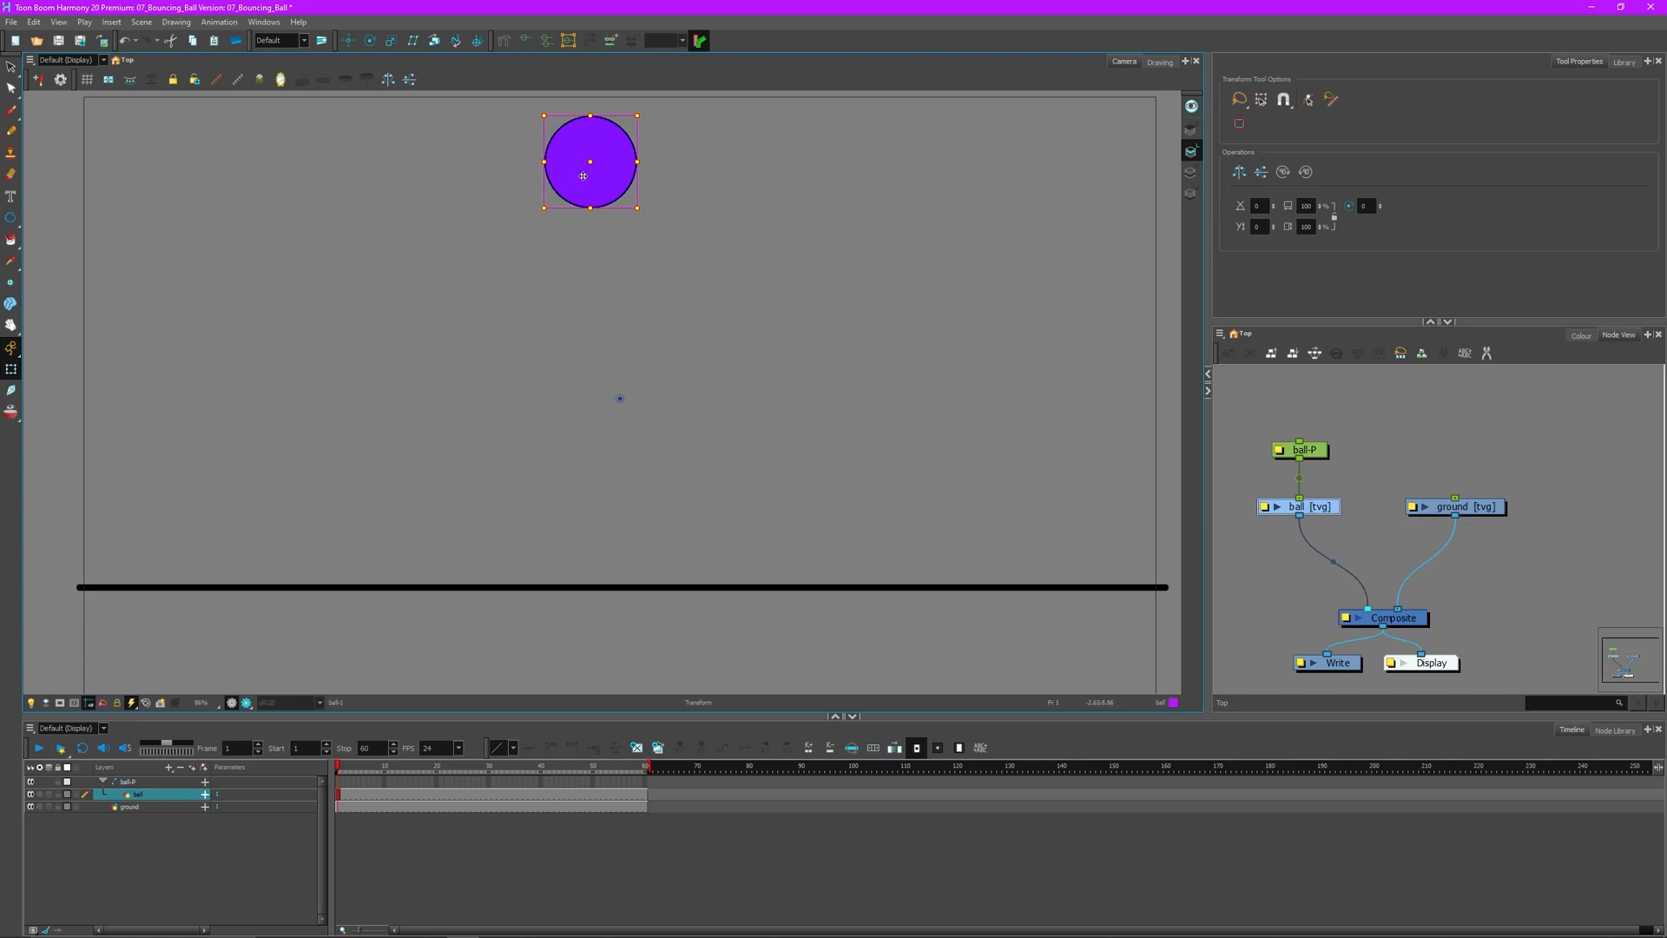
pyautogui.press('b')
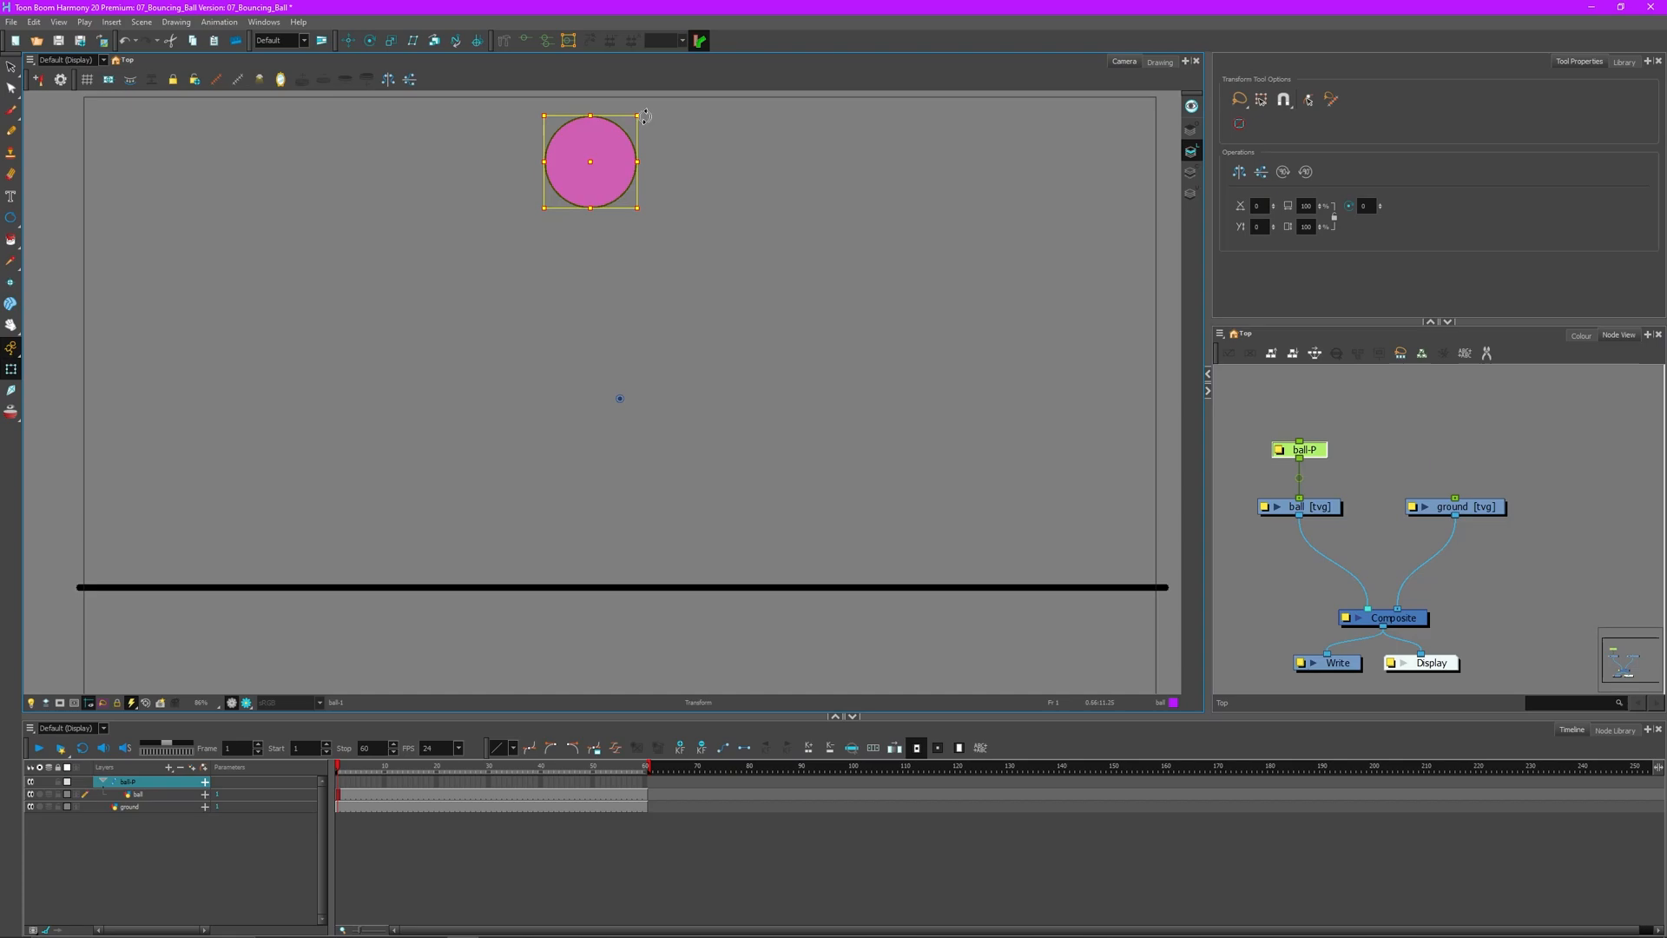
pyautogui.moveTo(647, 130)
pyautogui.mouseDown()
pyautogui.moveTo(744, 202)
pyautogui.moveTo(659, 116)
pyautogui.moveTo(643, 146)
pyautogui.mouseUp()
pyautogui.hotkey('ctrl', 'z')
pyautogui.hotkey('ctrl', 'z')
pyautogui.hotkey('ctrl', 'z')
pyautogui.hotkey('ctrl', 'z')
pyautogui.hotkey('ctrl', 'z')
pyautogui.hotkey('ctrl', 'z')
pyautogui.hotkey('ctrl', 'z')
# - Drag the ball-P pivot onto the ball's centre using the Rotate tool
pyautogui.hotkey('alt', 'x')
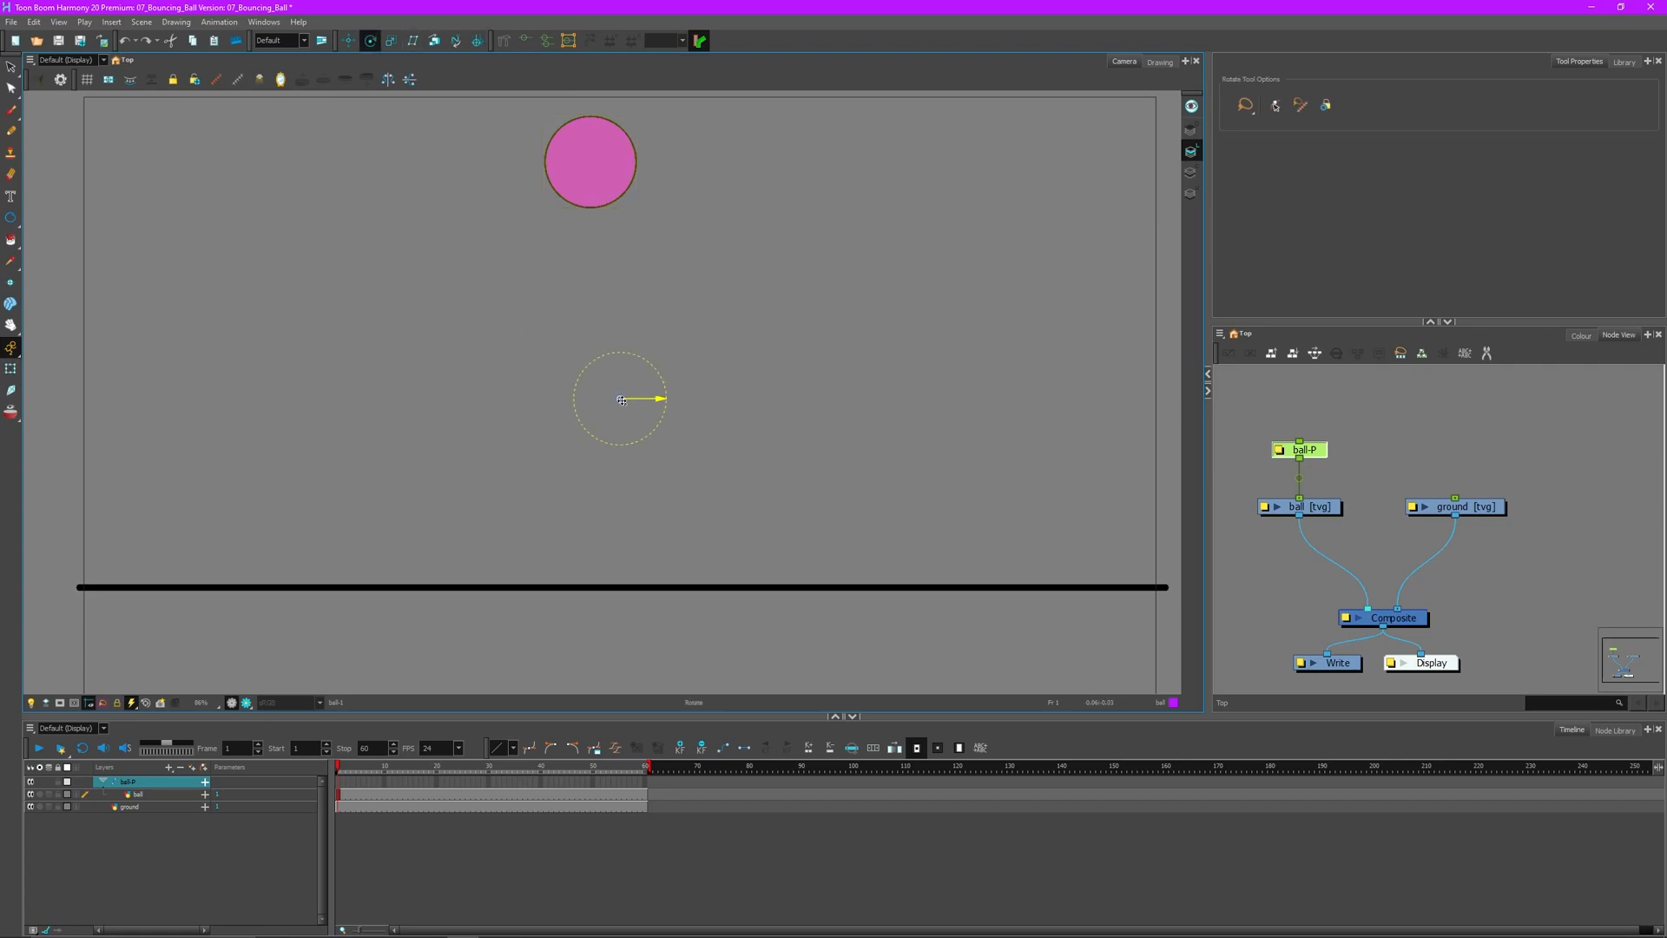
pyautogui.moveTo(621, 400); pyautogui.dragTo(589, 163)
pyautogui.click(11, 369)
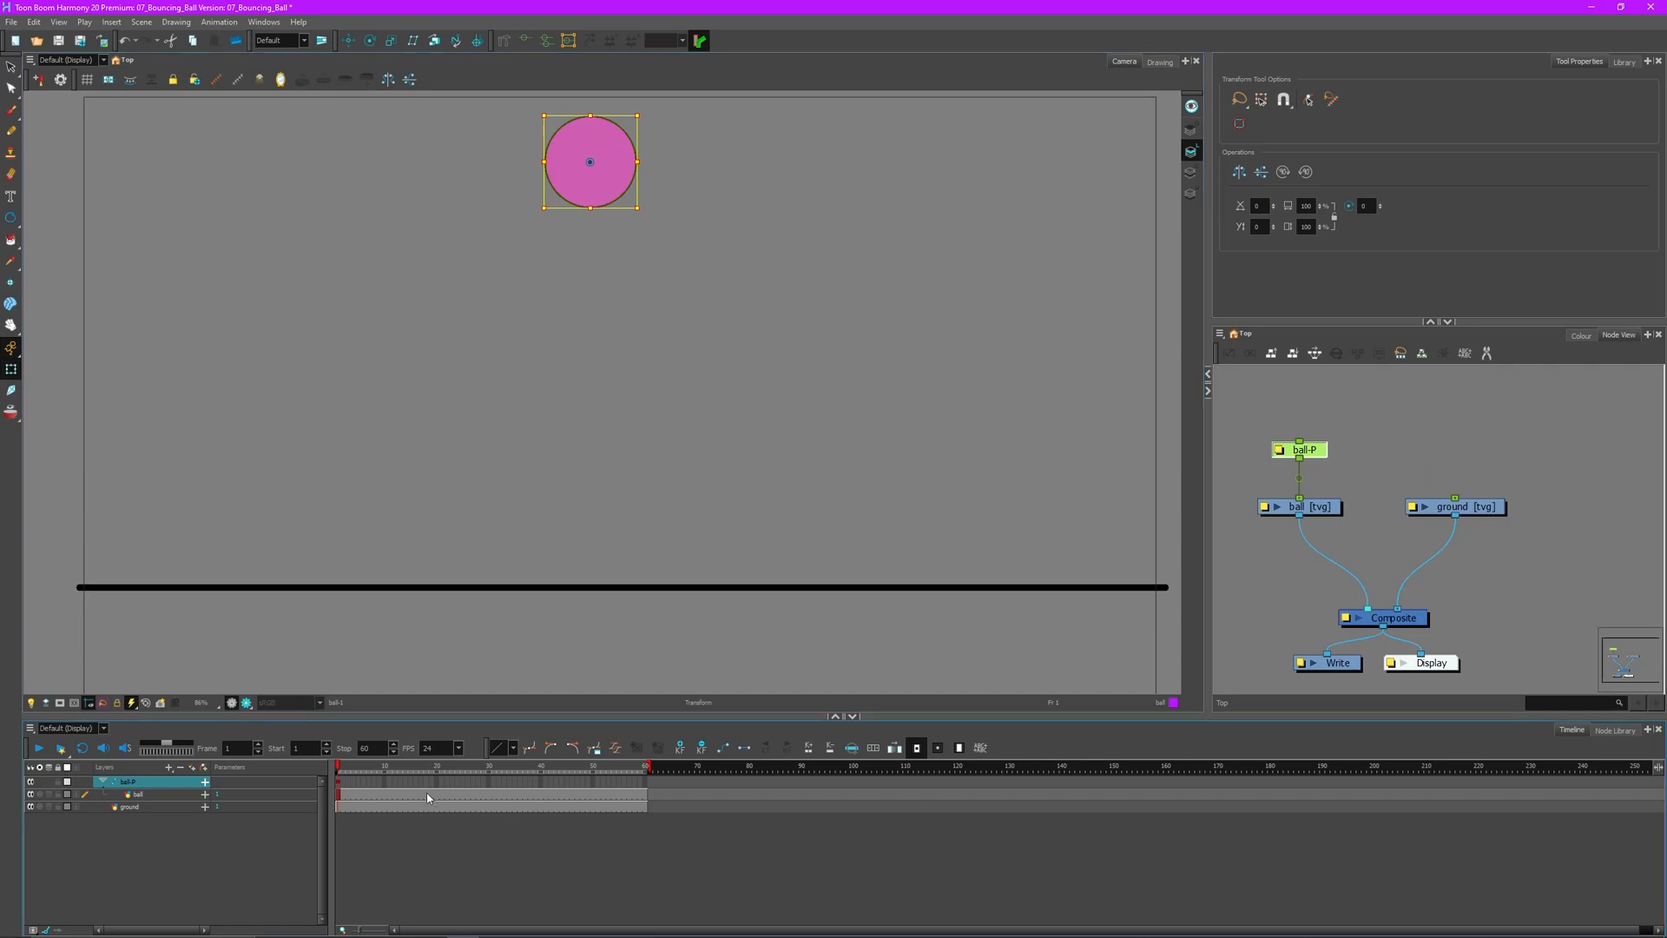
# - Near frame 30, drop the ball onto the ground line and squash it into a wide ellipse
pyautogui.moveTo(343, 782); pyautogui.dragTo(489, 782)
pyautogui.moveTo(598, 157); pyautogui.dragTo(646, 536)
pyautogui.hotkey('ctrl', 'z')
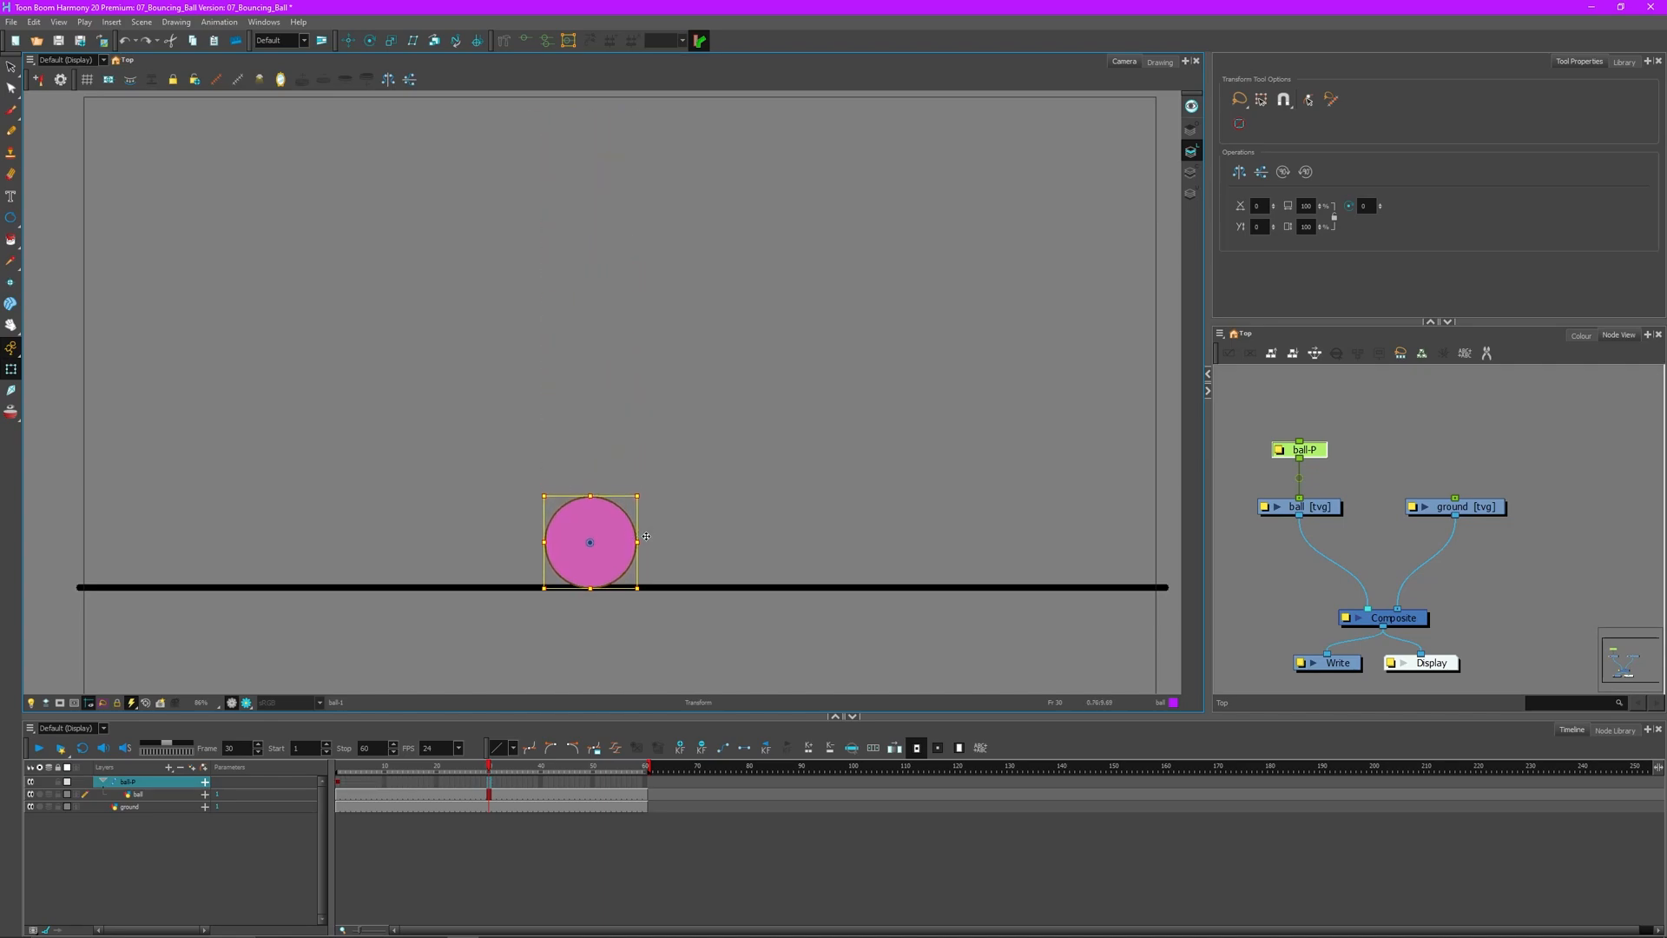
pyautogui.moveTo(448, 775); pyautogui.dragTo(489, 768)
pyautogui.moveTo(639, 493); pyautogui.dragTo(660, 519)
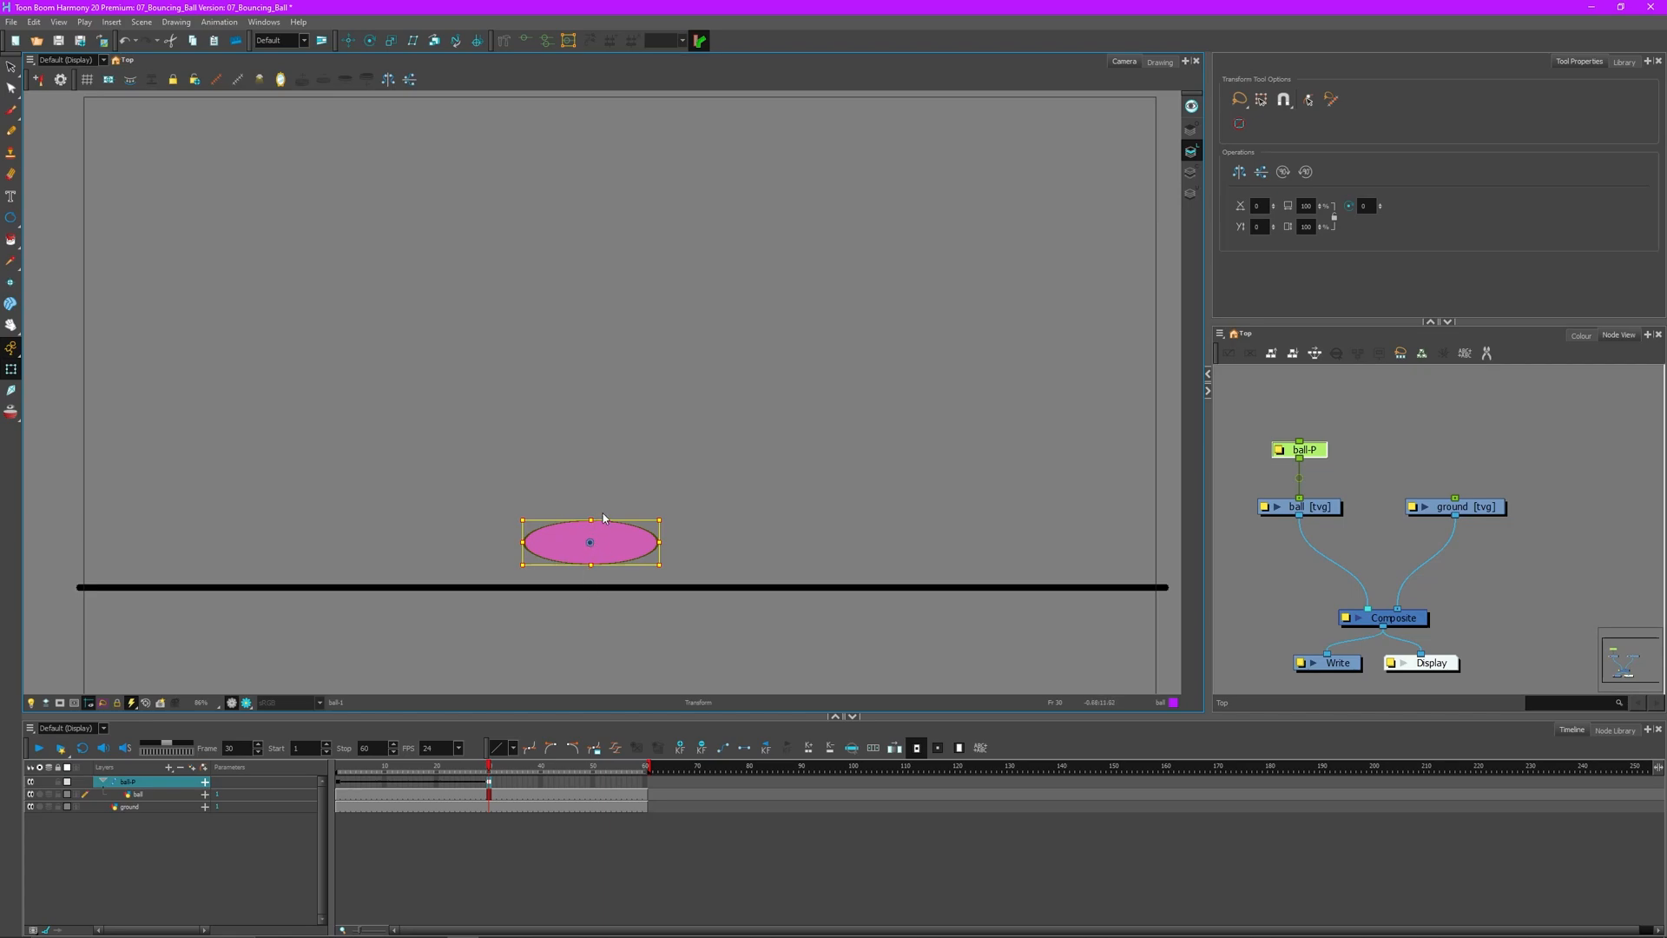
# - At frame 30, select the ball-P peg and drag the squashed ball down onto the ground line
pyautogui.click(628, 473)
pyautogui.click(615, 533)
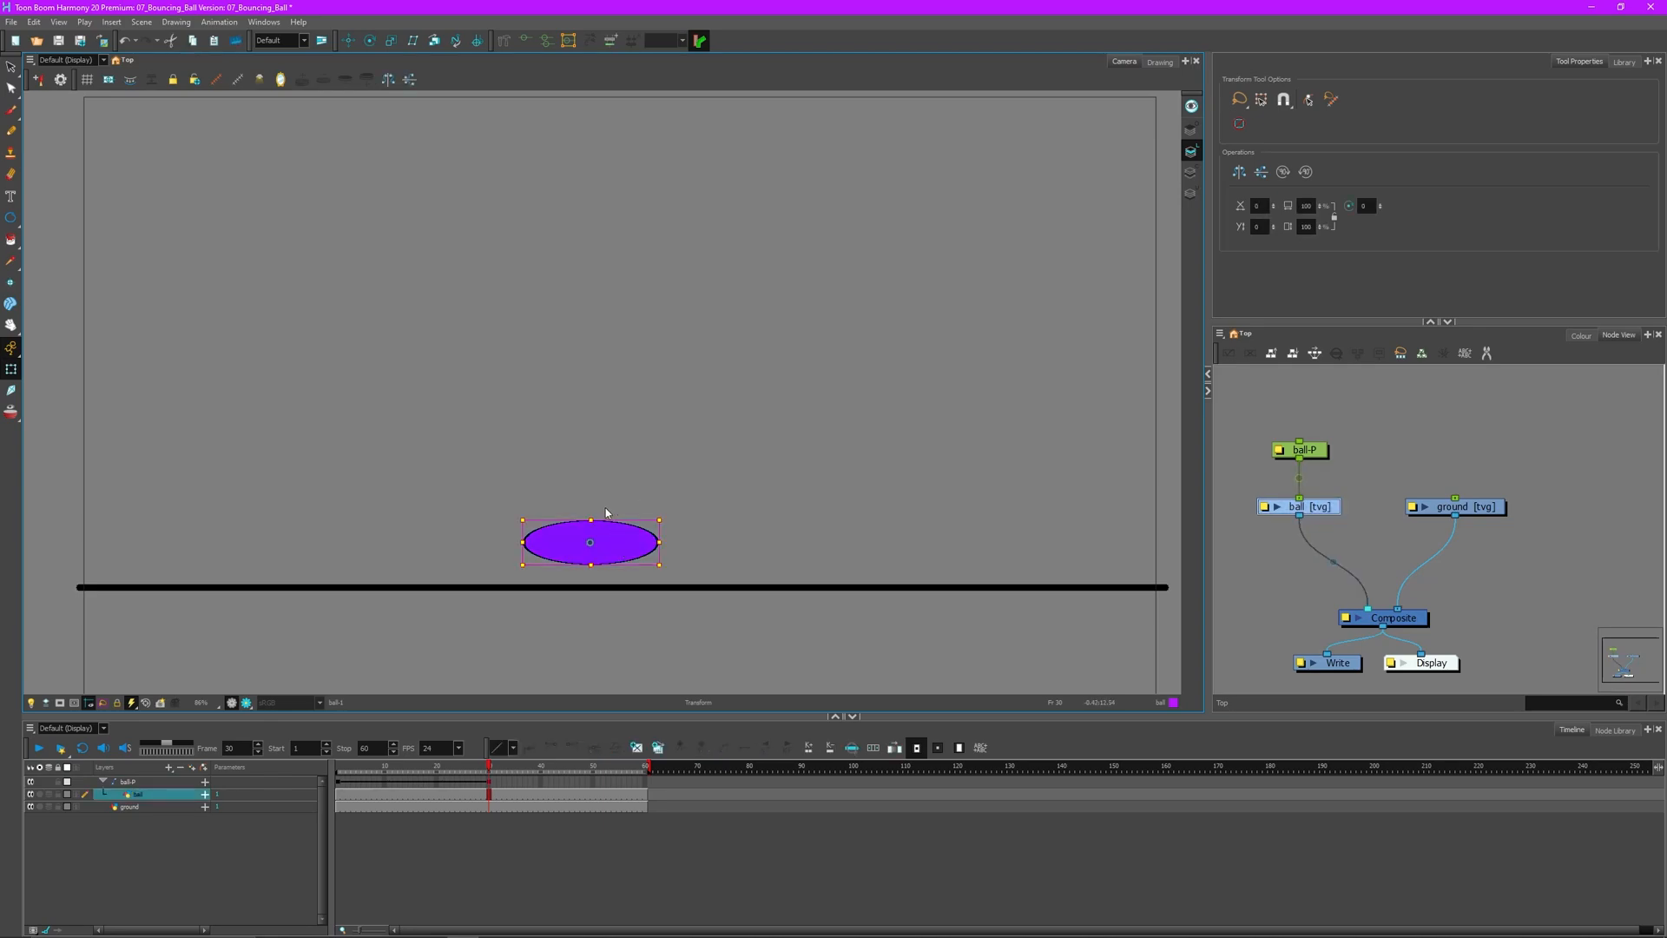
pyautogui.click(1311, 451)
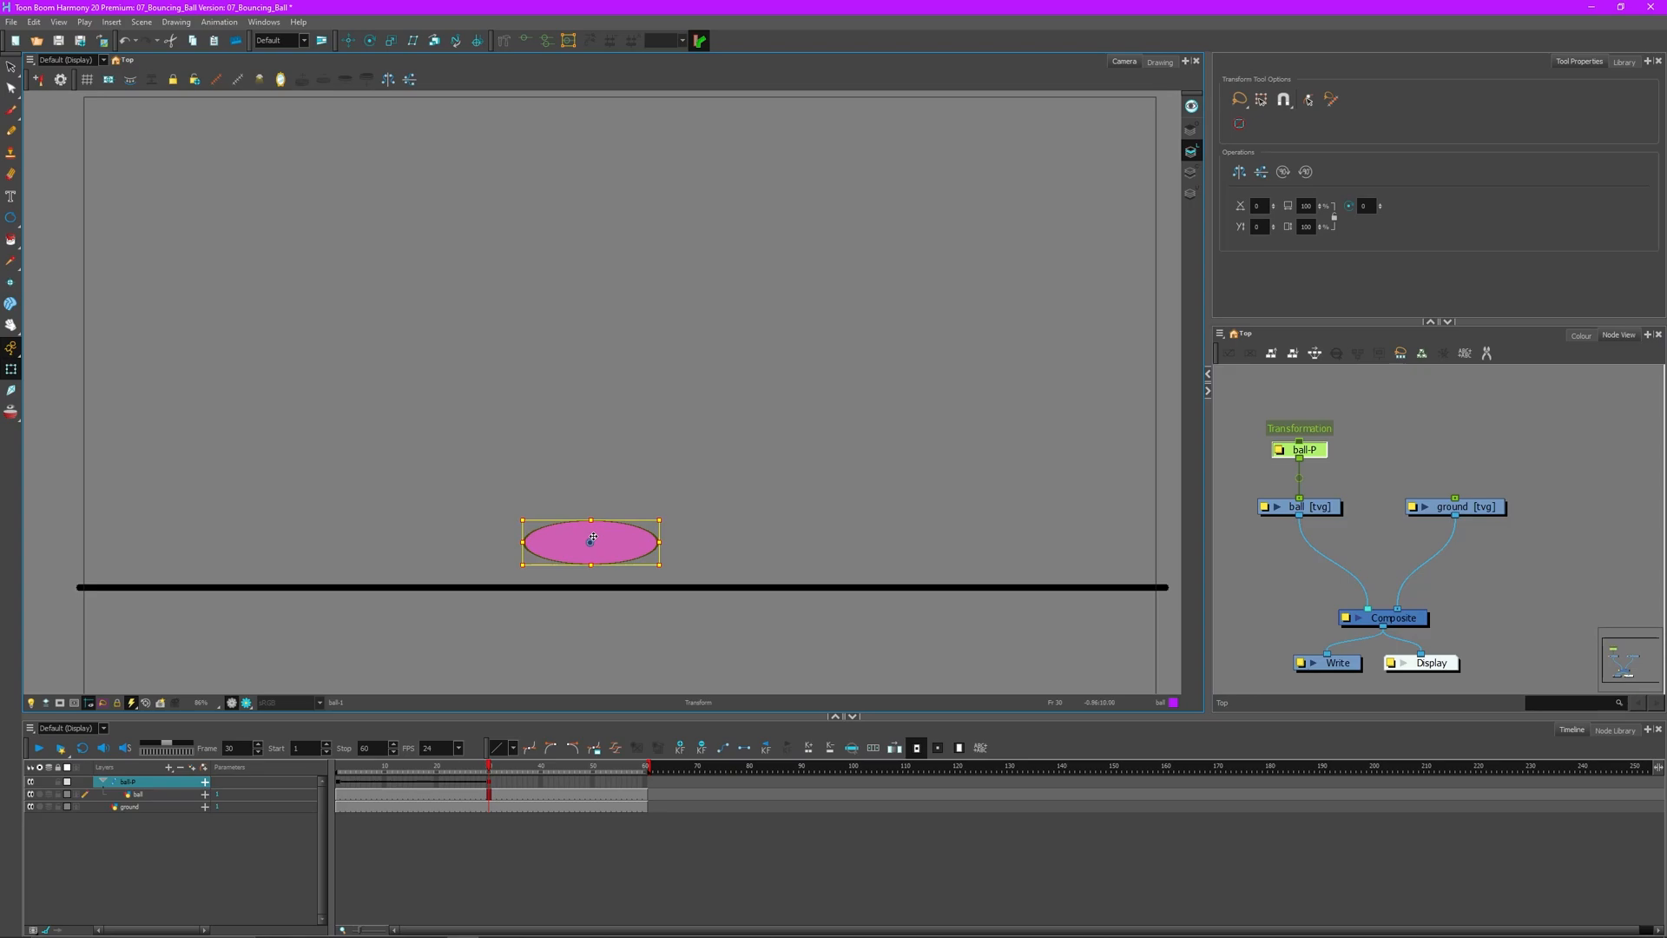
pyautogui.moveTo(594, 537); pyautogui.dragTo(603, 562)
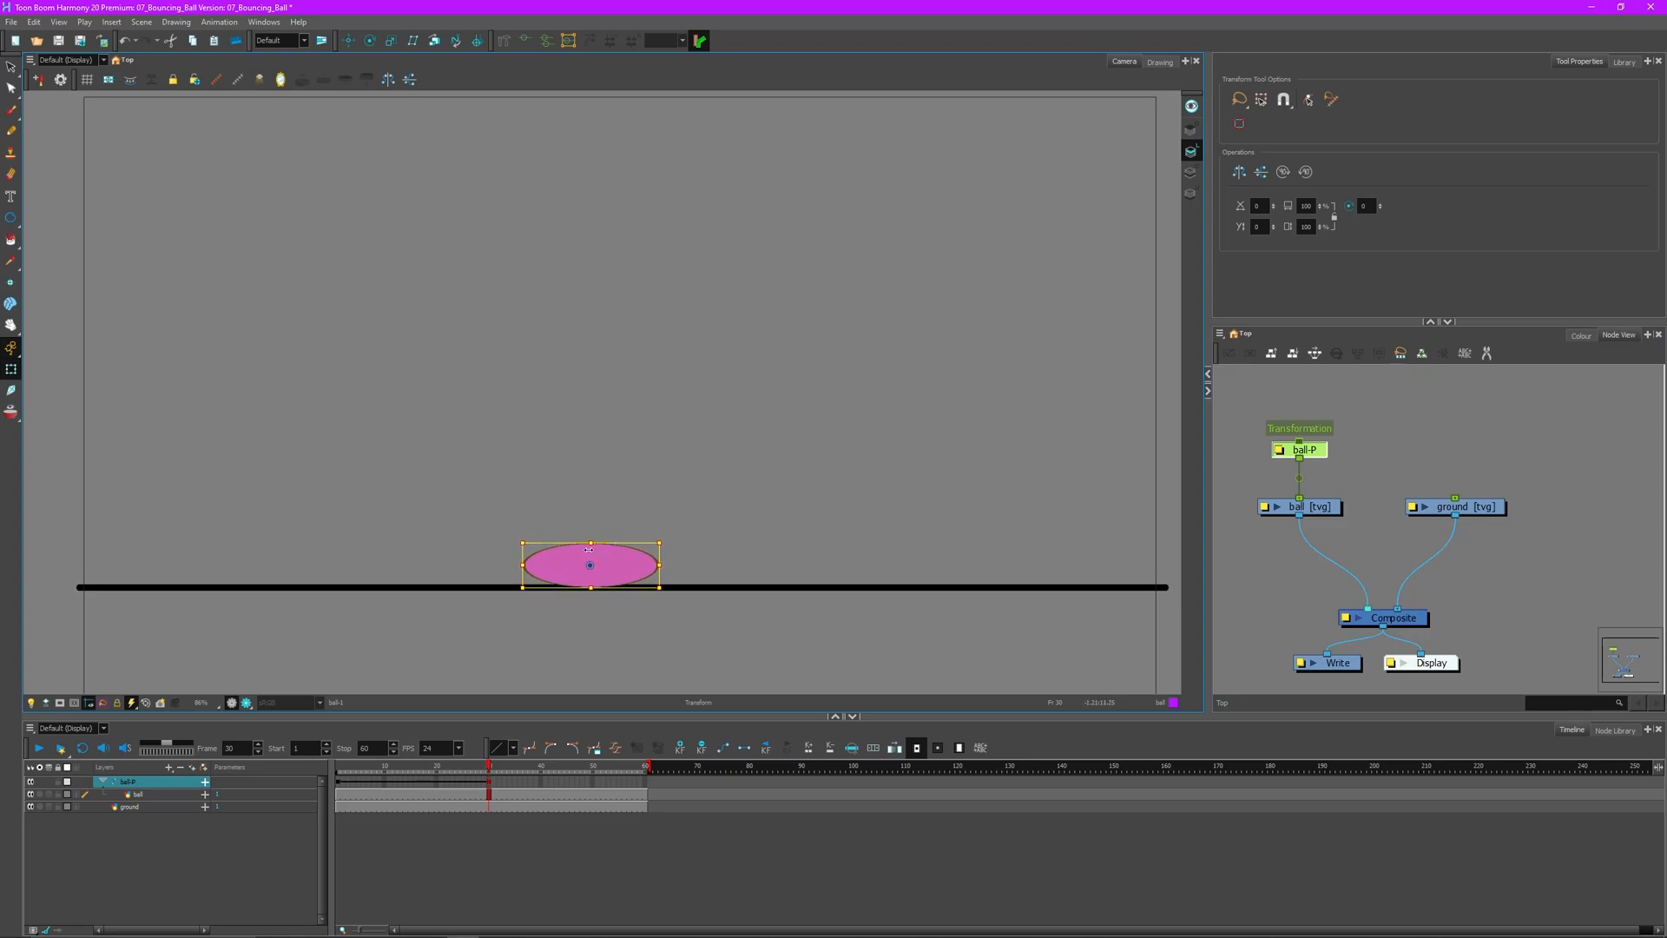
# - Try repositioning the ball's parent peg at frame 31, then undo those frame 31 changes
pyautogui.click(494, 795)
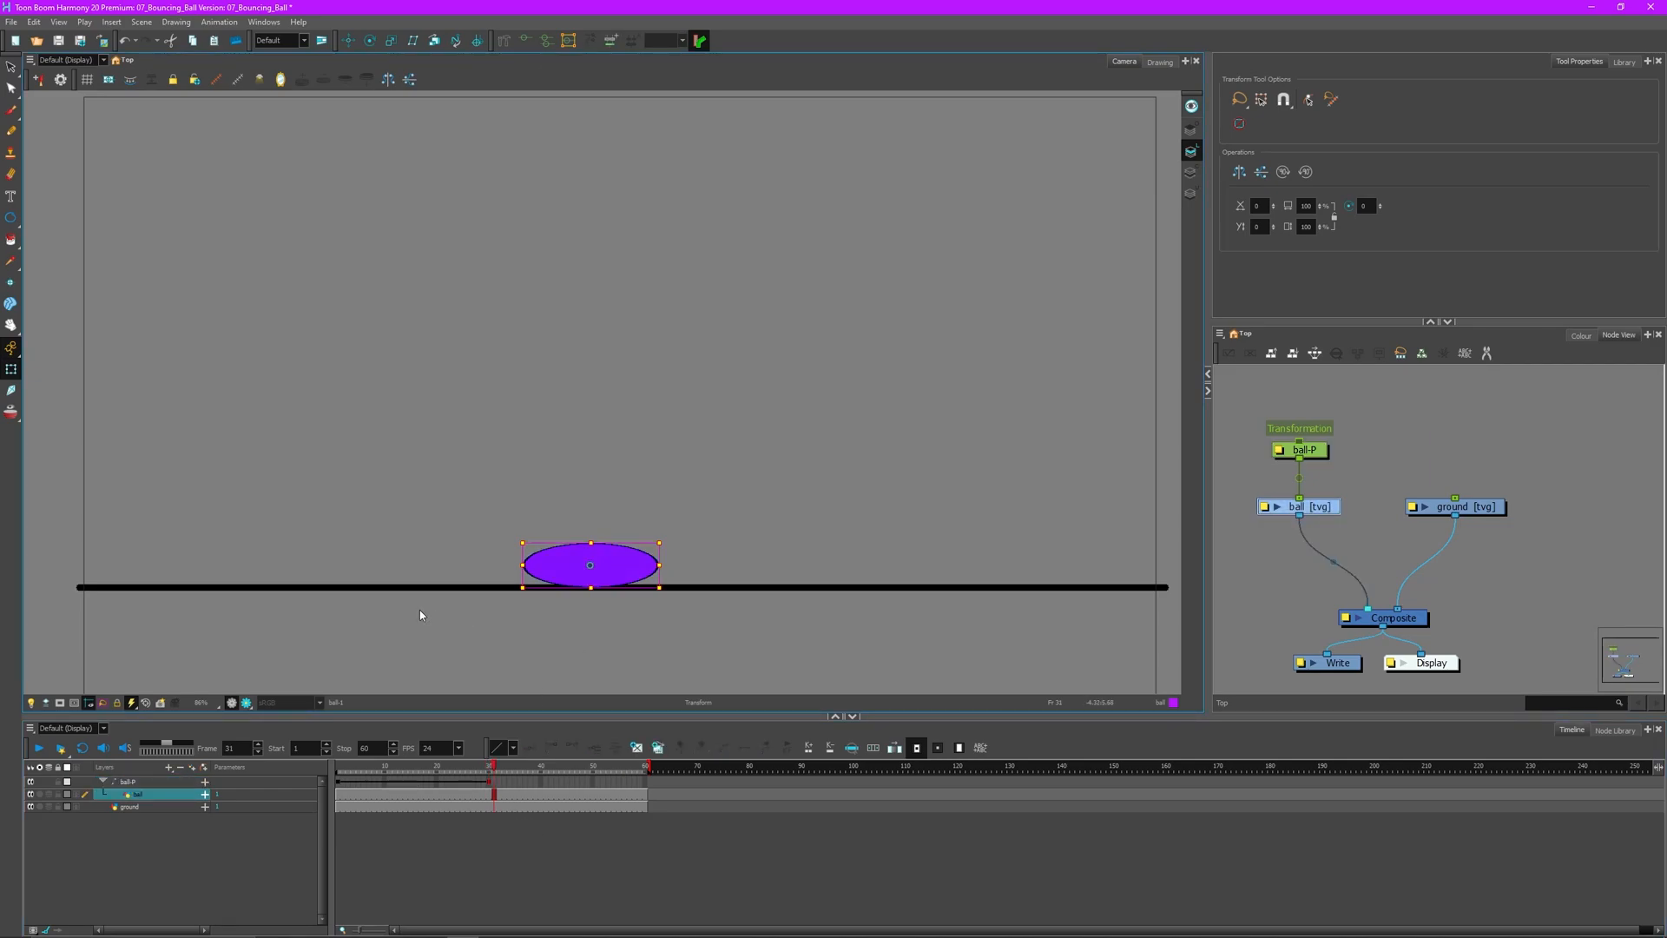
pyautogui.click(667, 483)
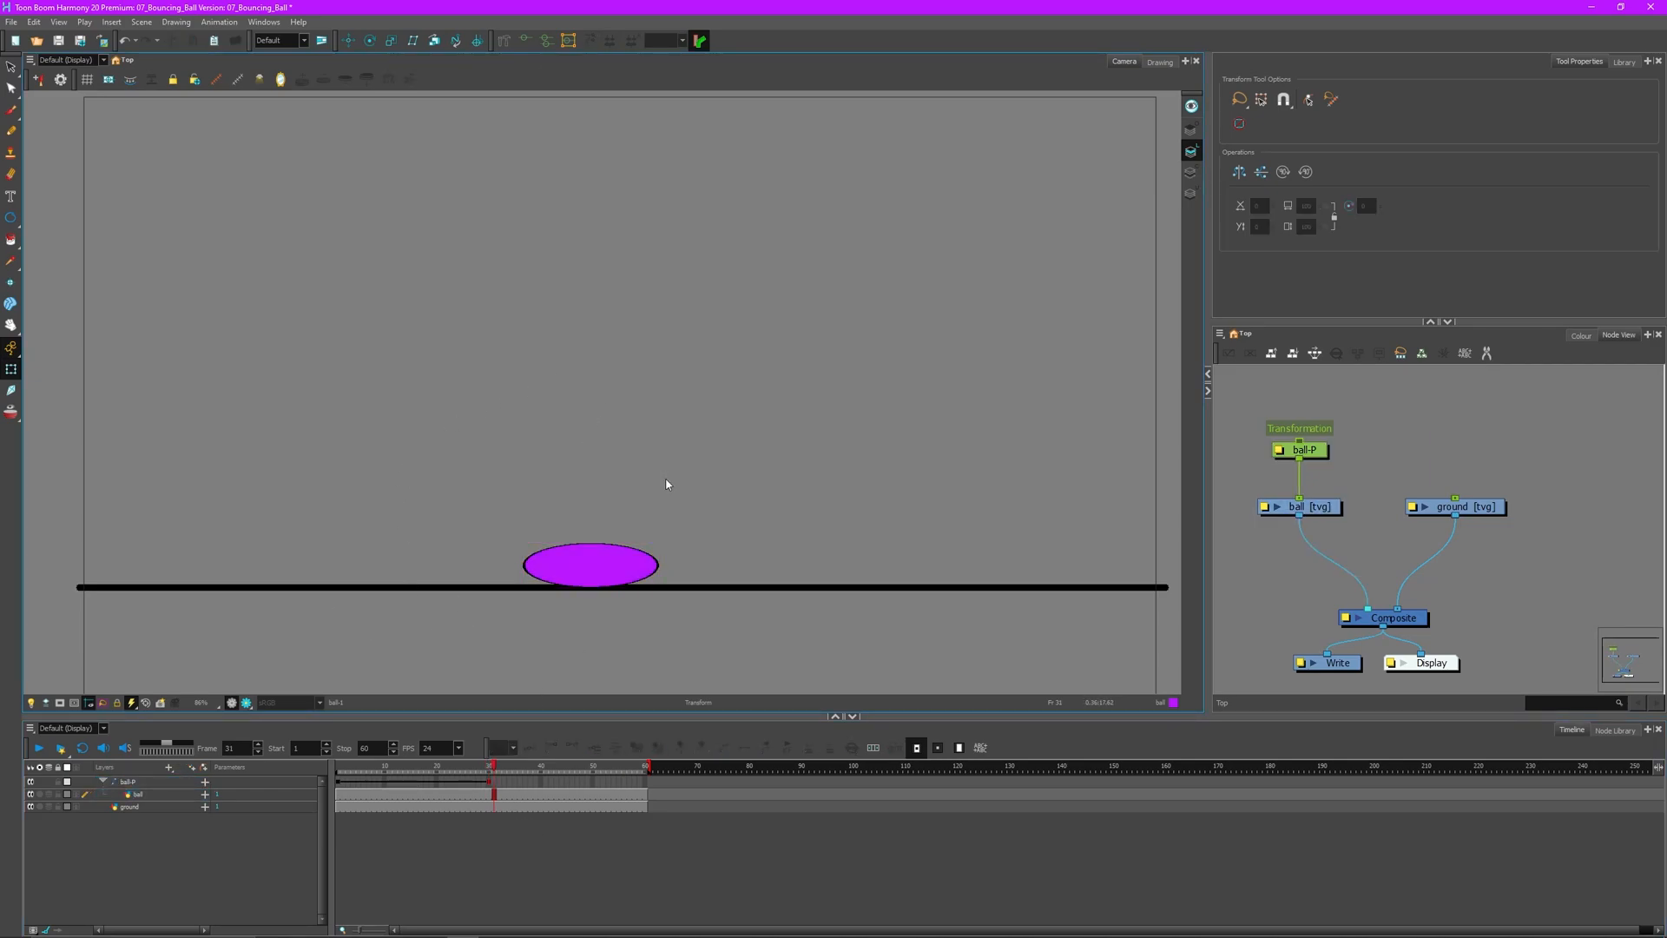
pyautogui.click(607, 565)
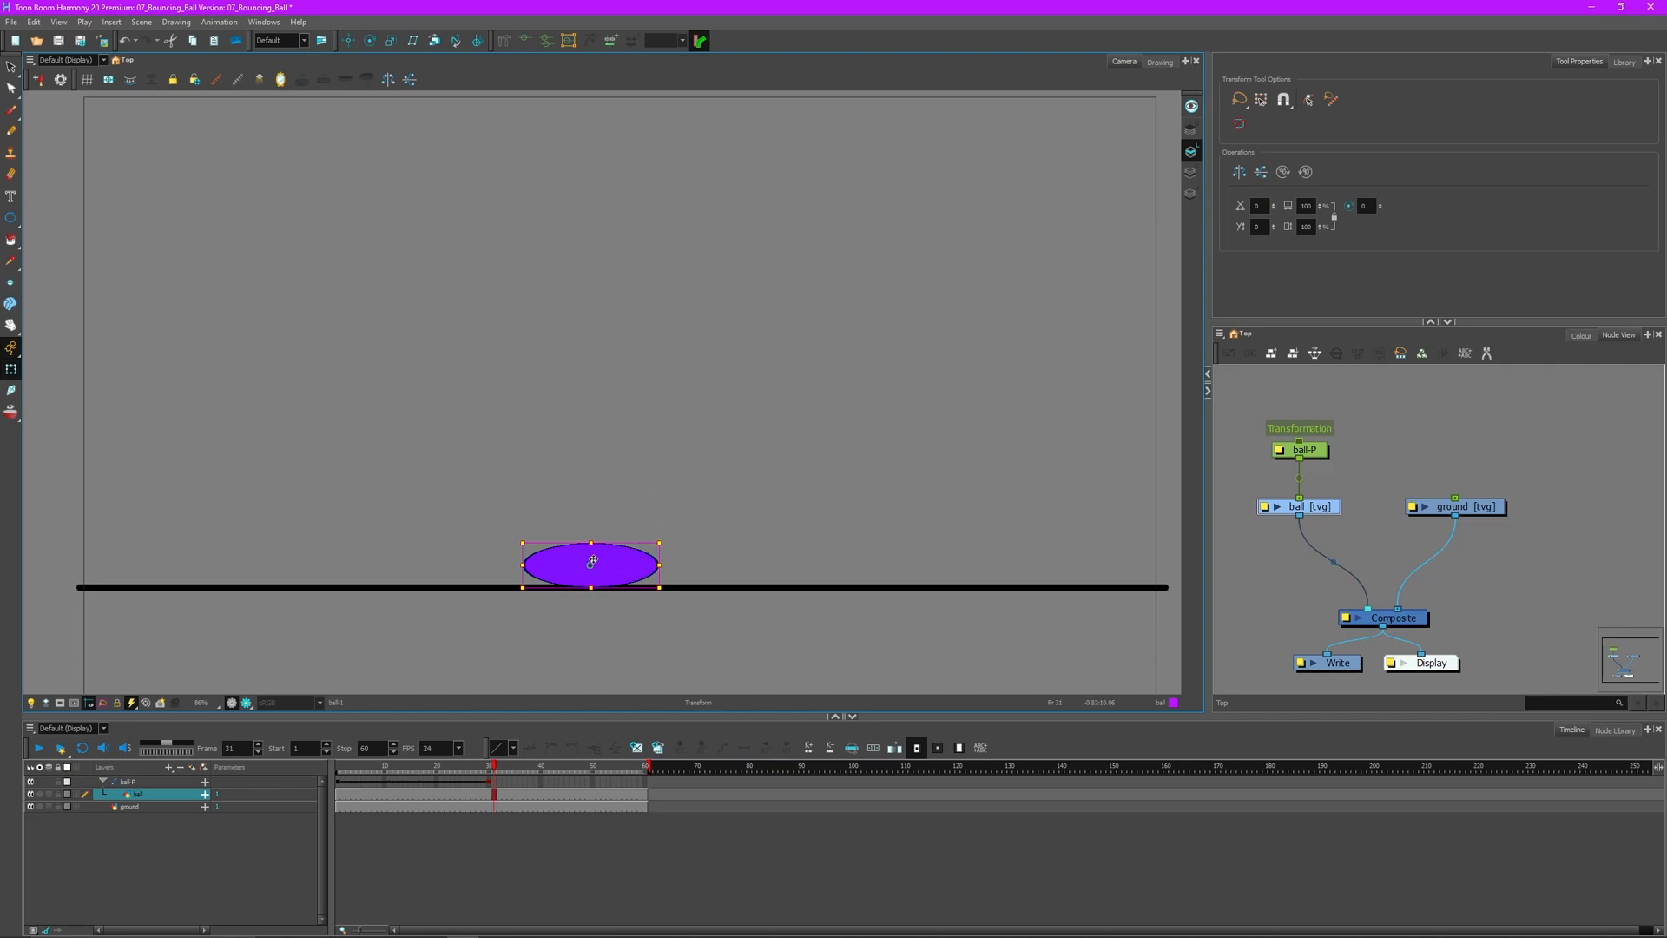
pyautogui.press('b')
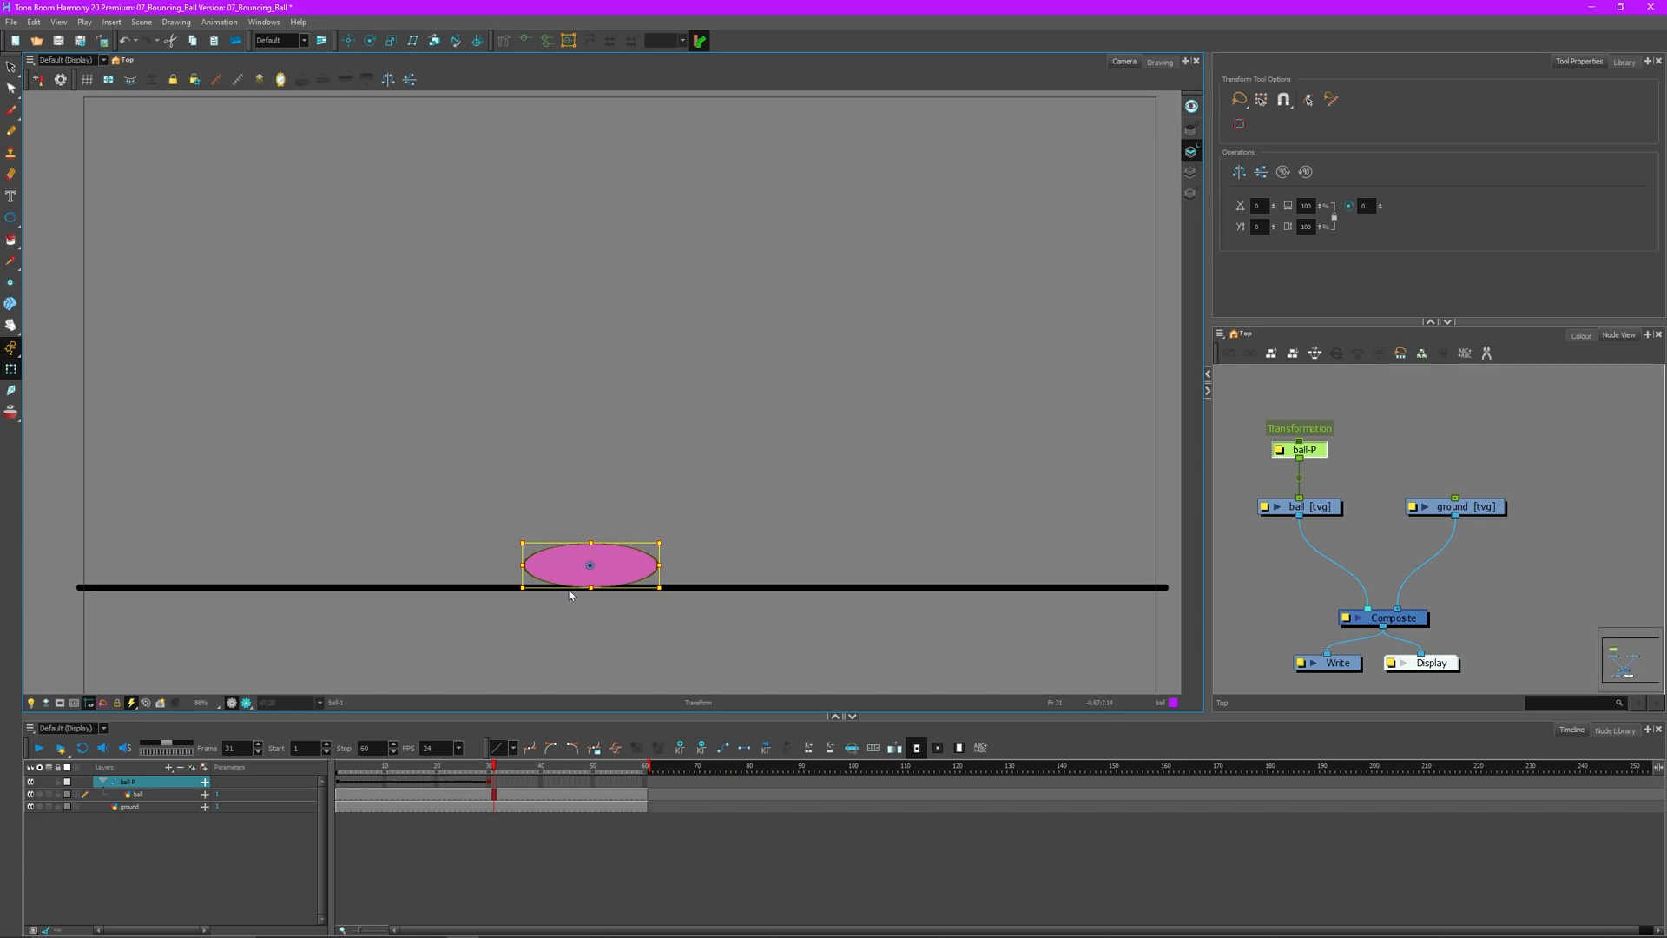
pyautogui.moveTo(597, 567); pyautogui.dragTo(676, 580)
pyautogui.hotkey('ctrl', 'z')
pyautogui.hotkey('ctrl', 'z')
# - Return to frame 30 and scrub to preview the fall into the squash
pyautogui.click(489, 767)
pyautogui.moveTo(488, 766)
pyautogui.mouseDown()
pyautogui.moveTo(338, 767)
pyautogui.moveTo(488, 775)
pyautogui.mouseUp()
pyautogui.click(483, 455)
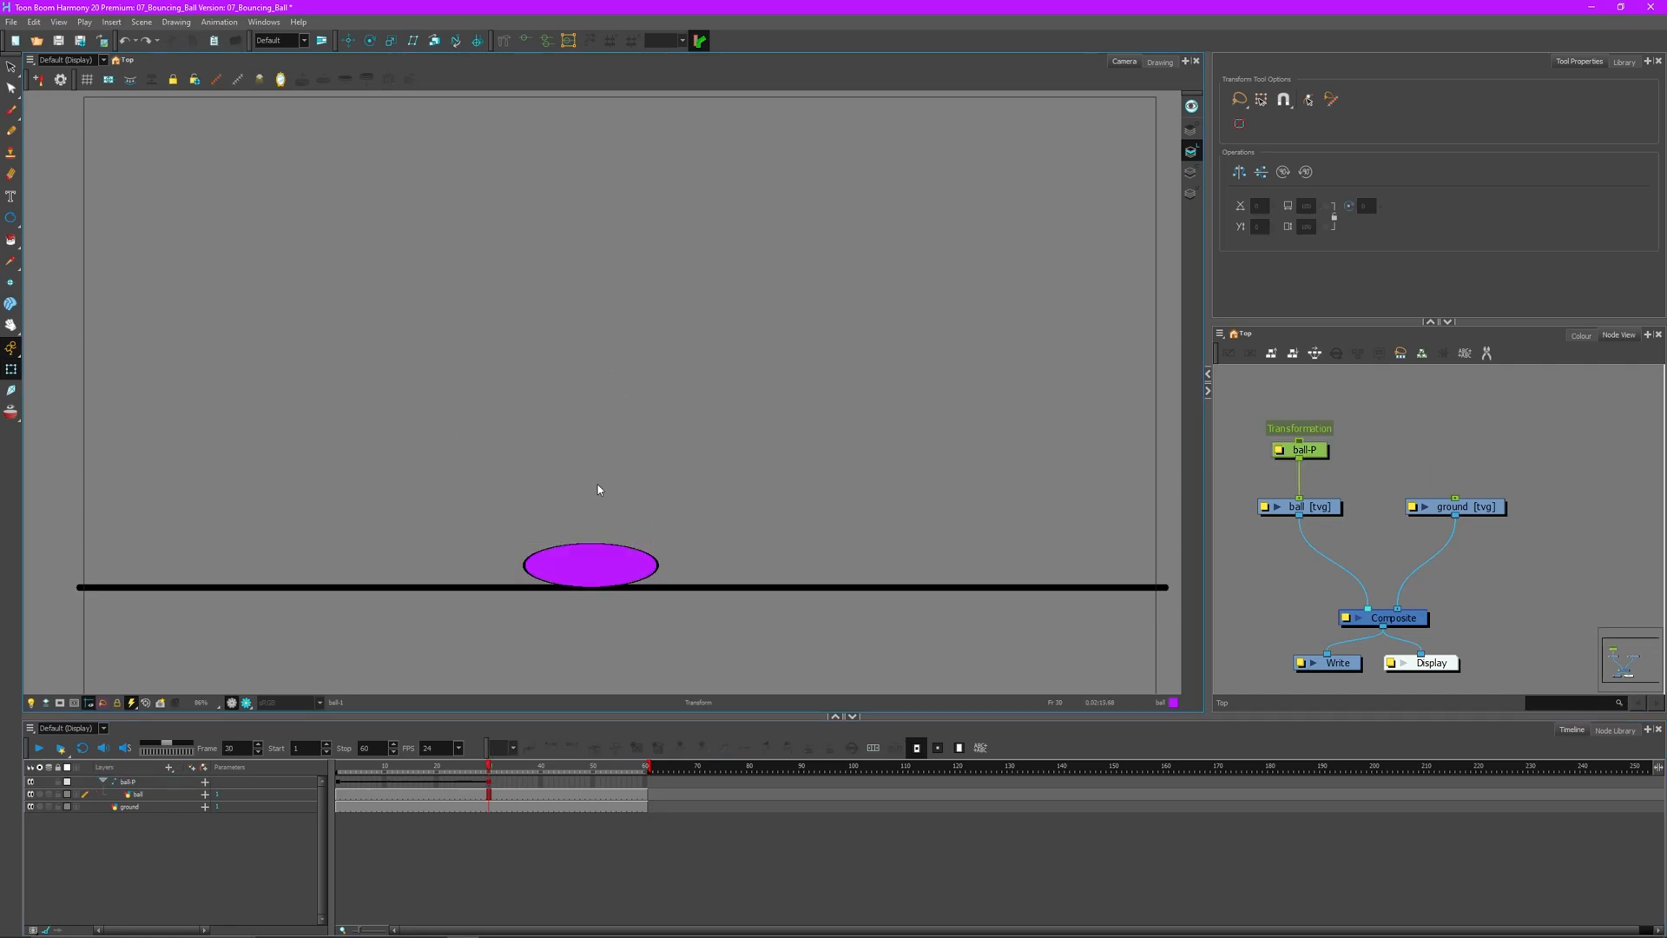
# - Undo the squash, then at frame 1 move the ball peg's pivot to the ball's bottom edge
pyautogui.hotkey('ctrl', 'z')
pyautogui.hotkey('ctrl', 'z')
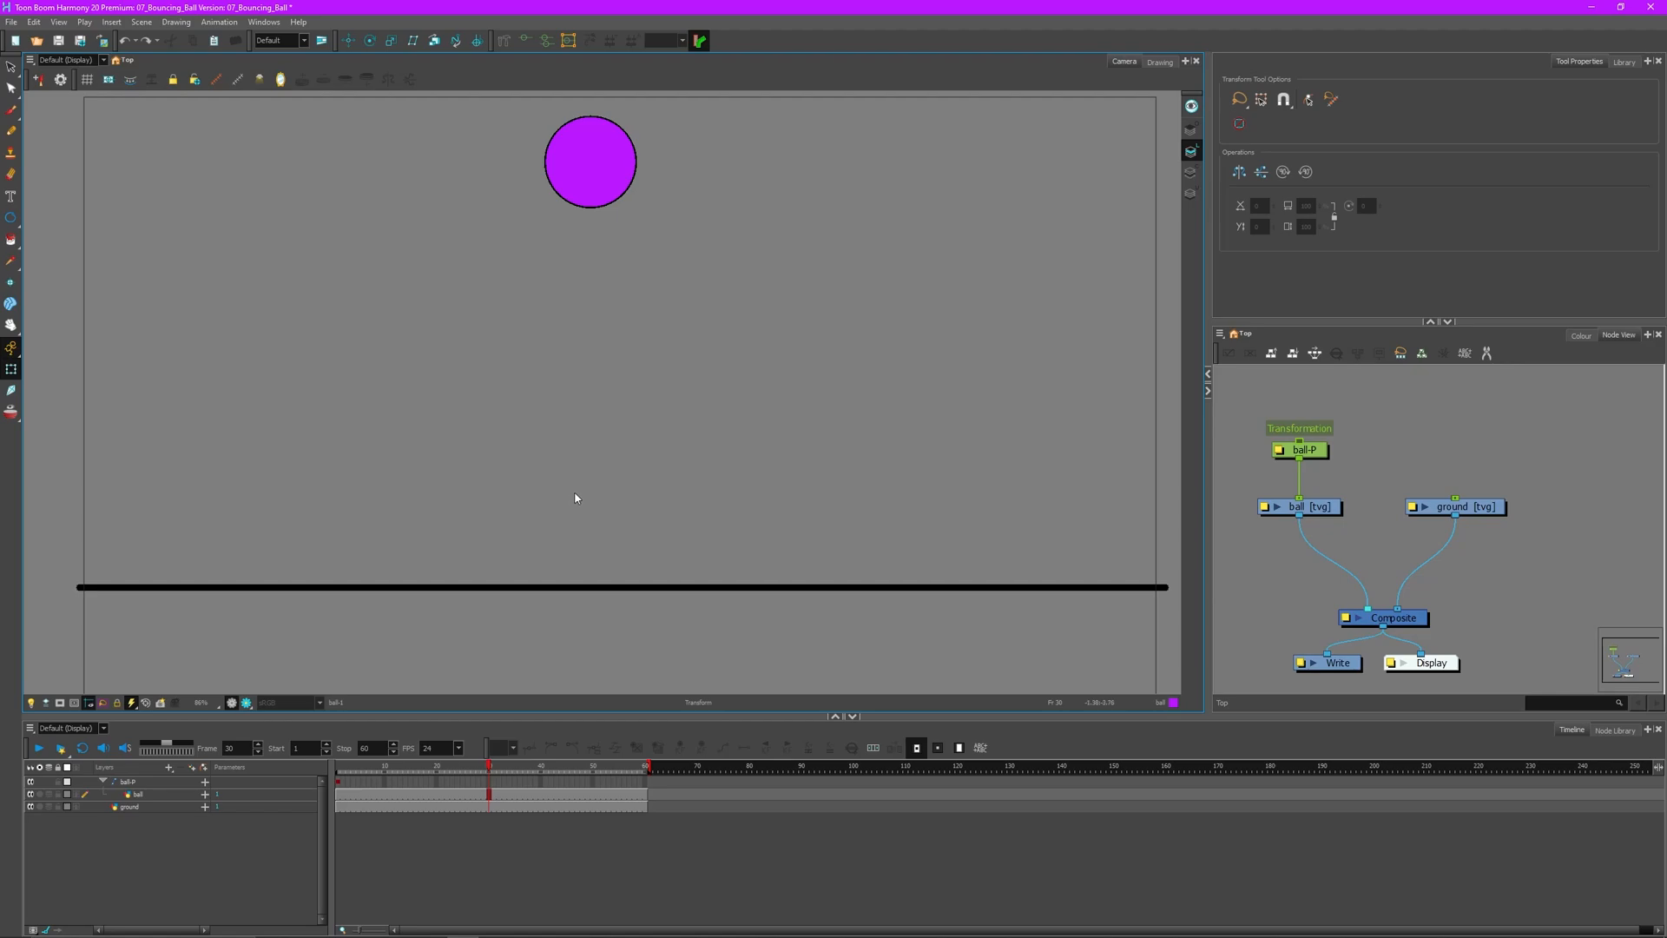
pyautogui.click(338, 767)
pyautogui.click(573, 187)
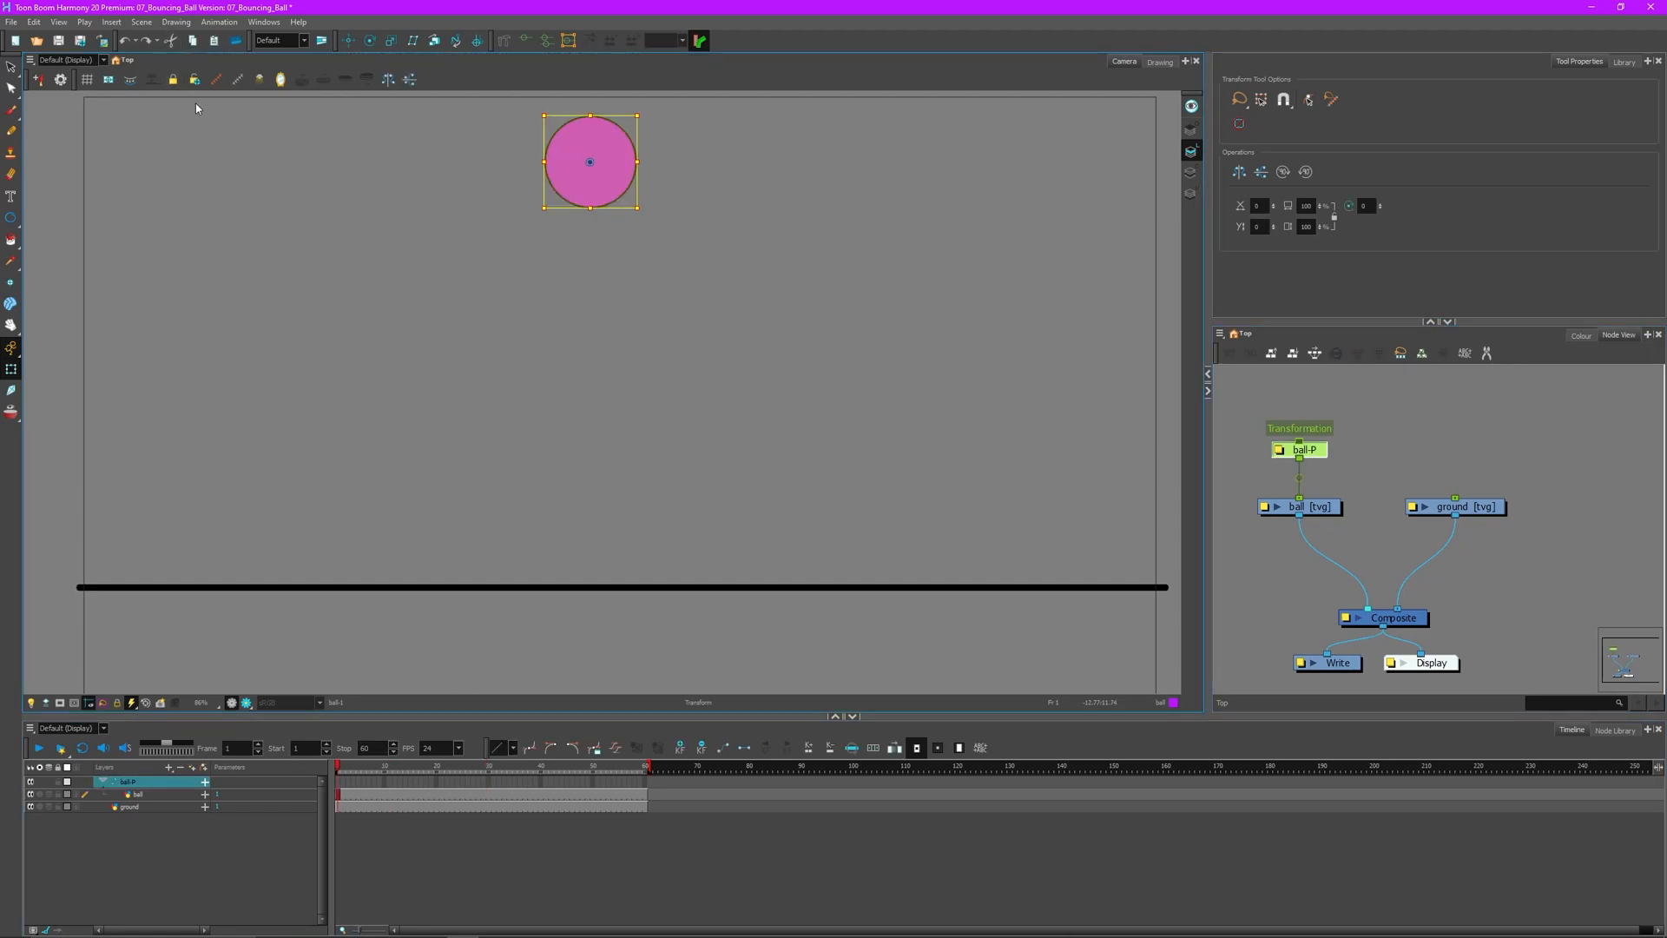
pyautogui.click(368, 41)
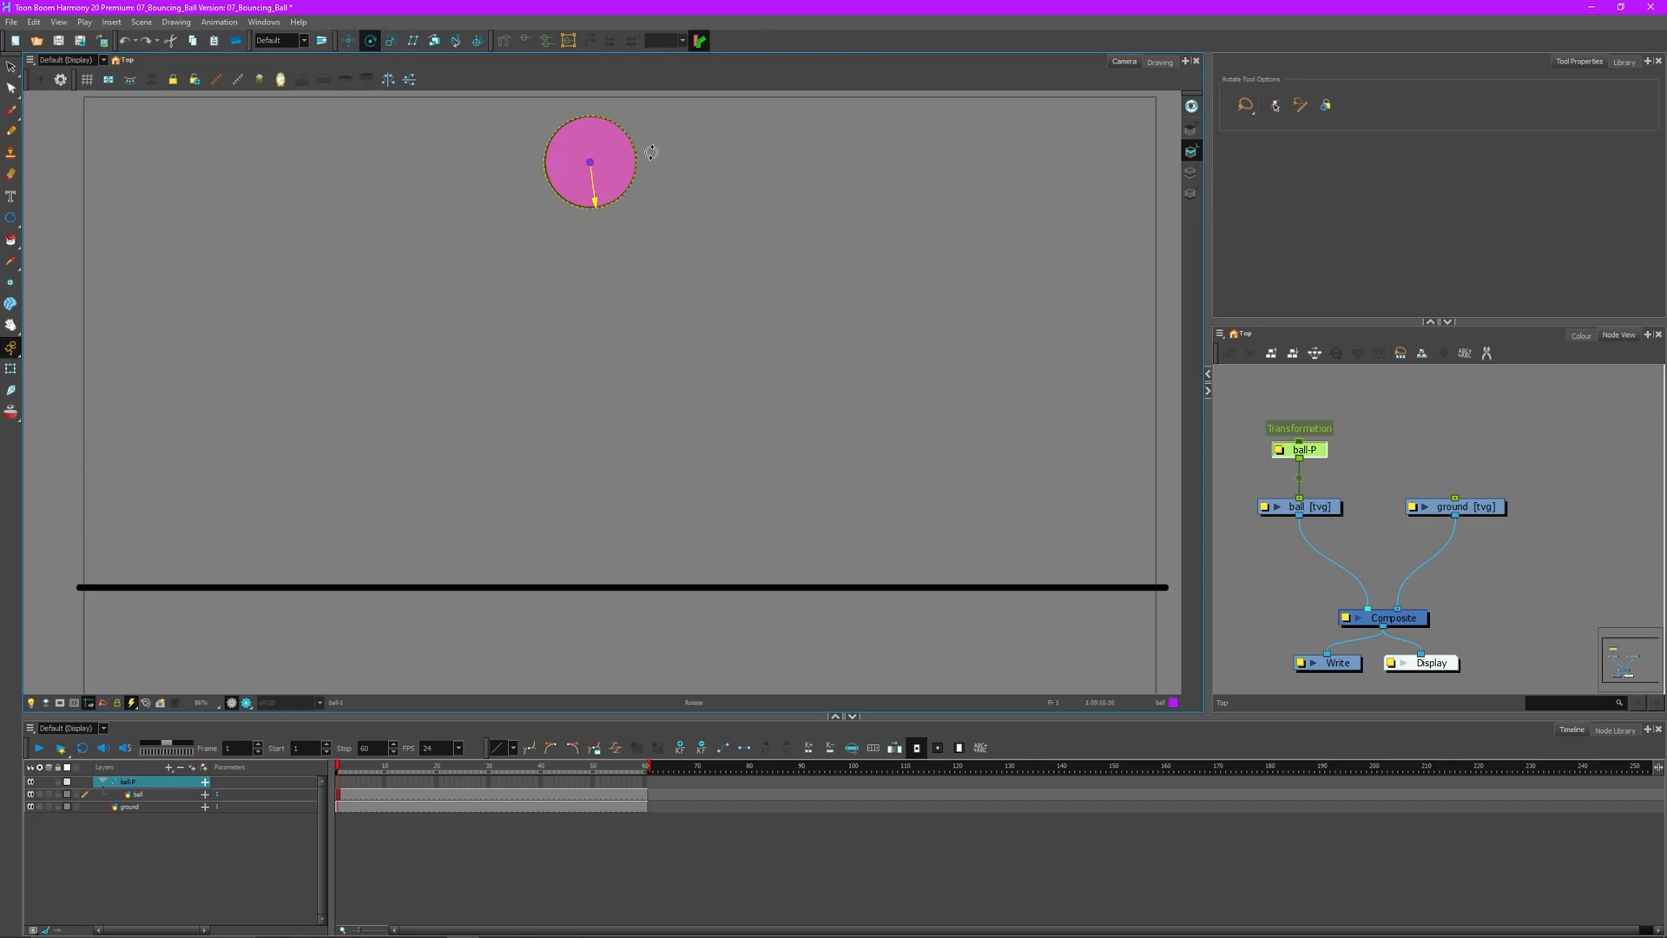
pyautogui.moveTo(592, 162); pyautogui.dragTo(590, 206)
# - At frame 30, drag the ball down onto the ground line with the Transform tool
pyautogui.hotkey('shift', 't')
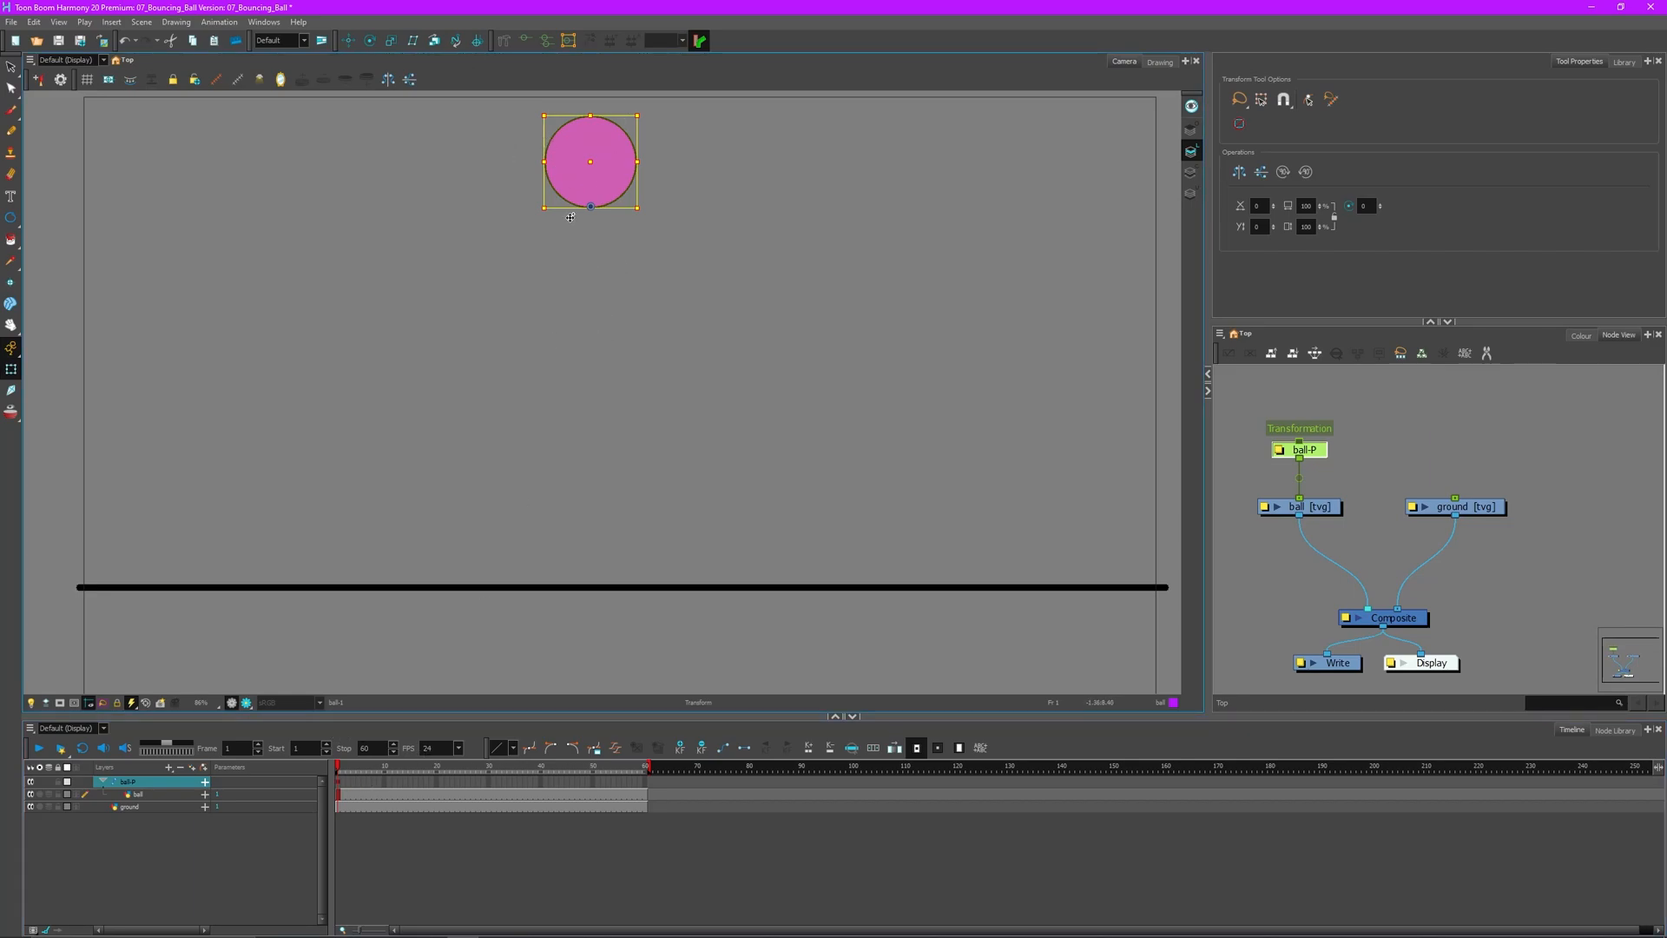
pyautogui.click(488, 771)
pyautogui.moveTo(590, 164); pyautogui.dragTo(676, 548)
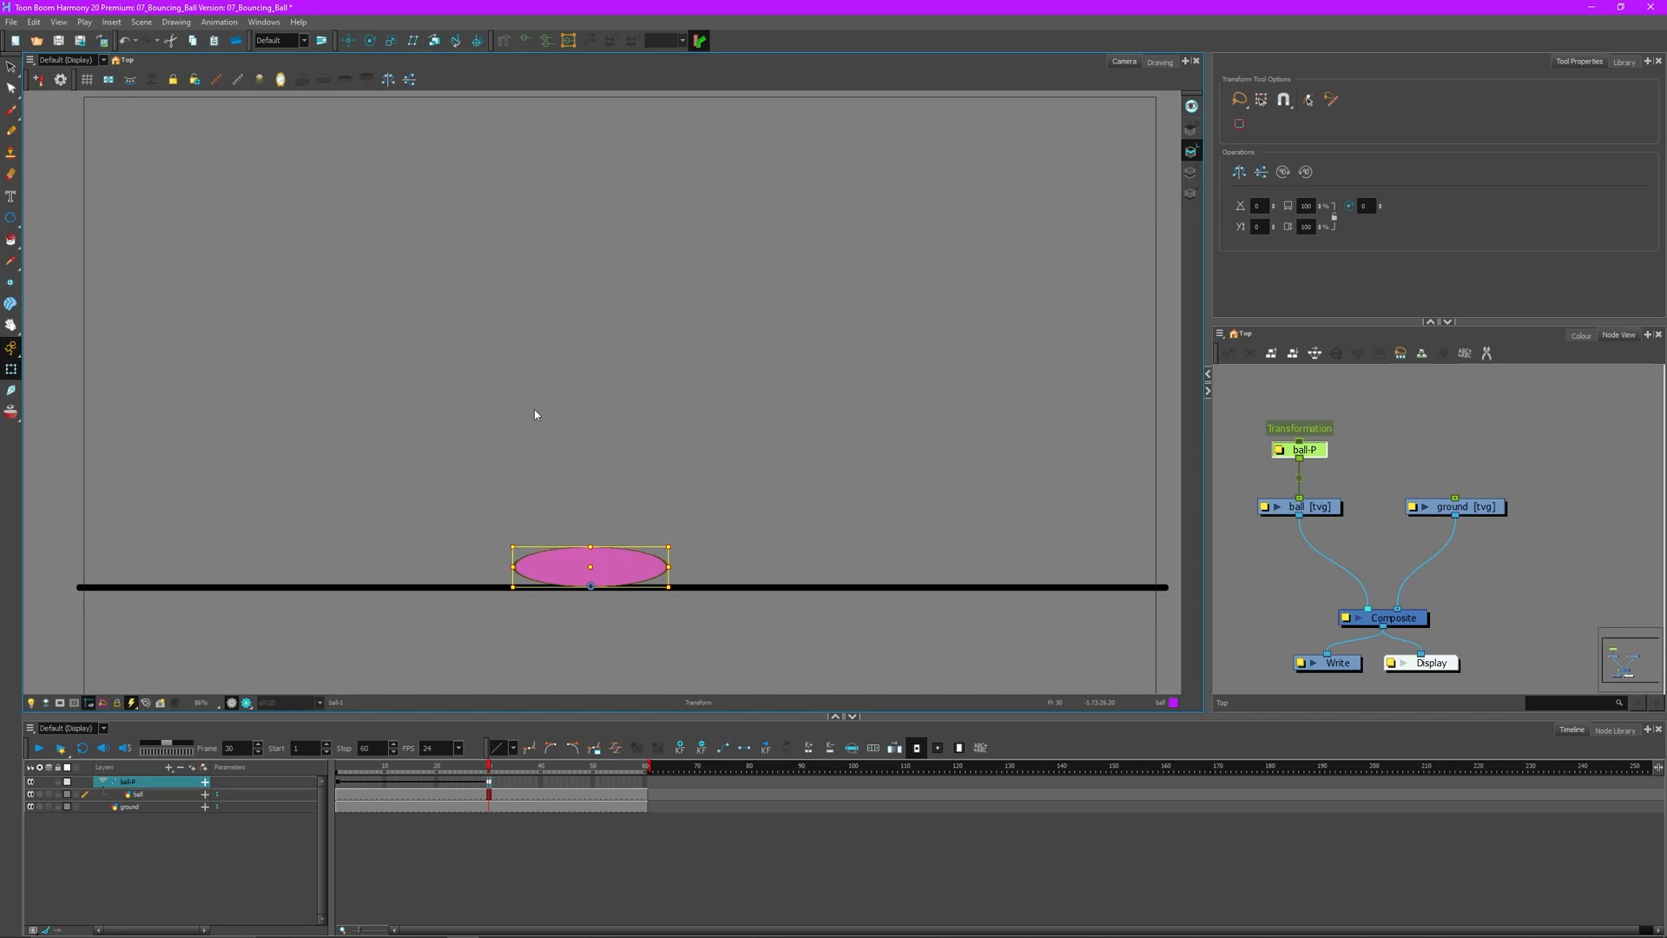
# - Select the ball's parent peg ball-P and return to frame 1, where the ball is round at the top
pyautogui.click(604, 613)
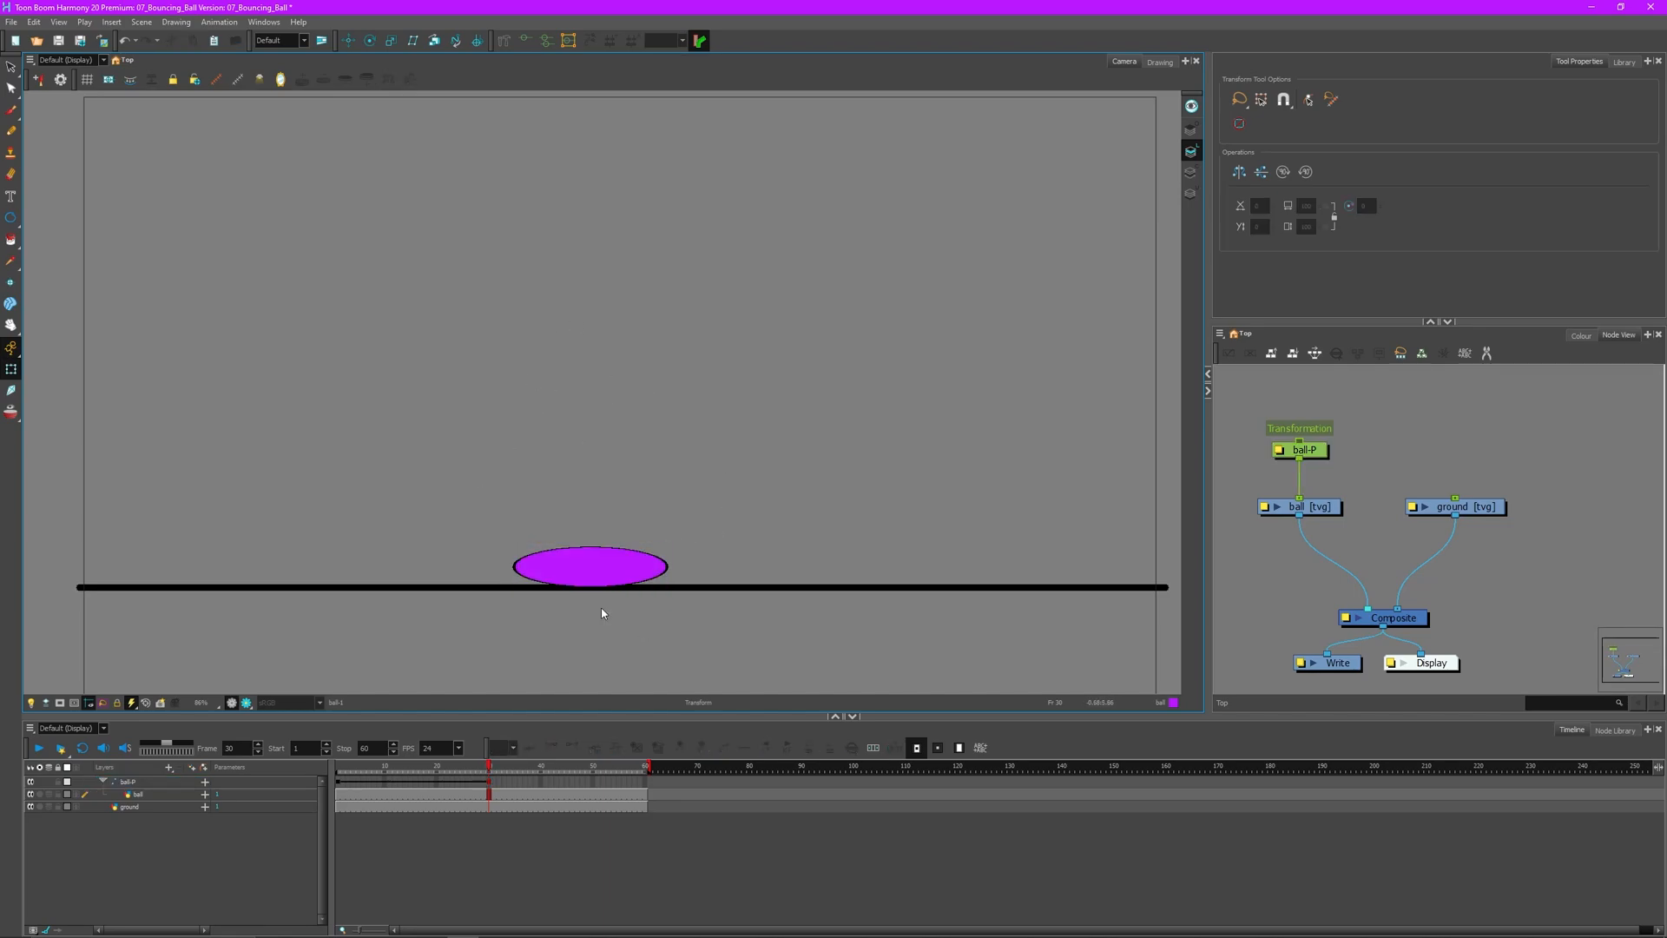
pyautogui.click(618, 571)
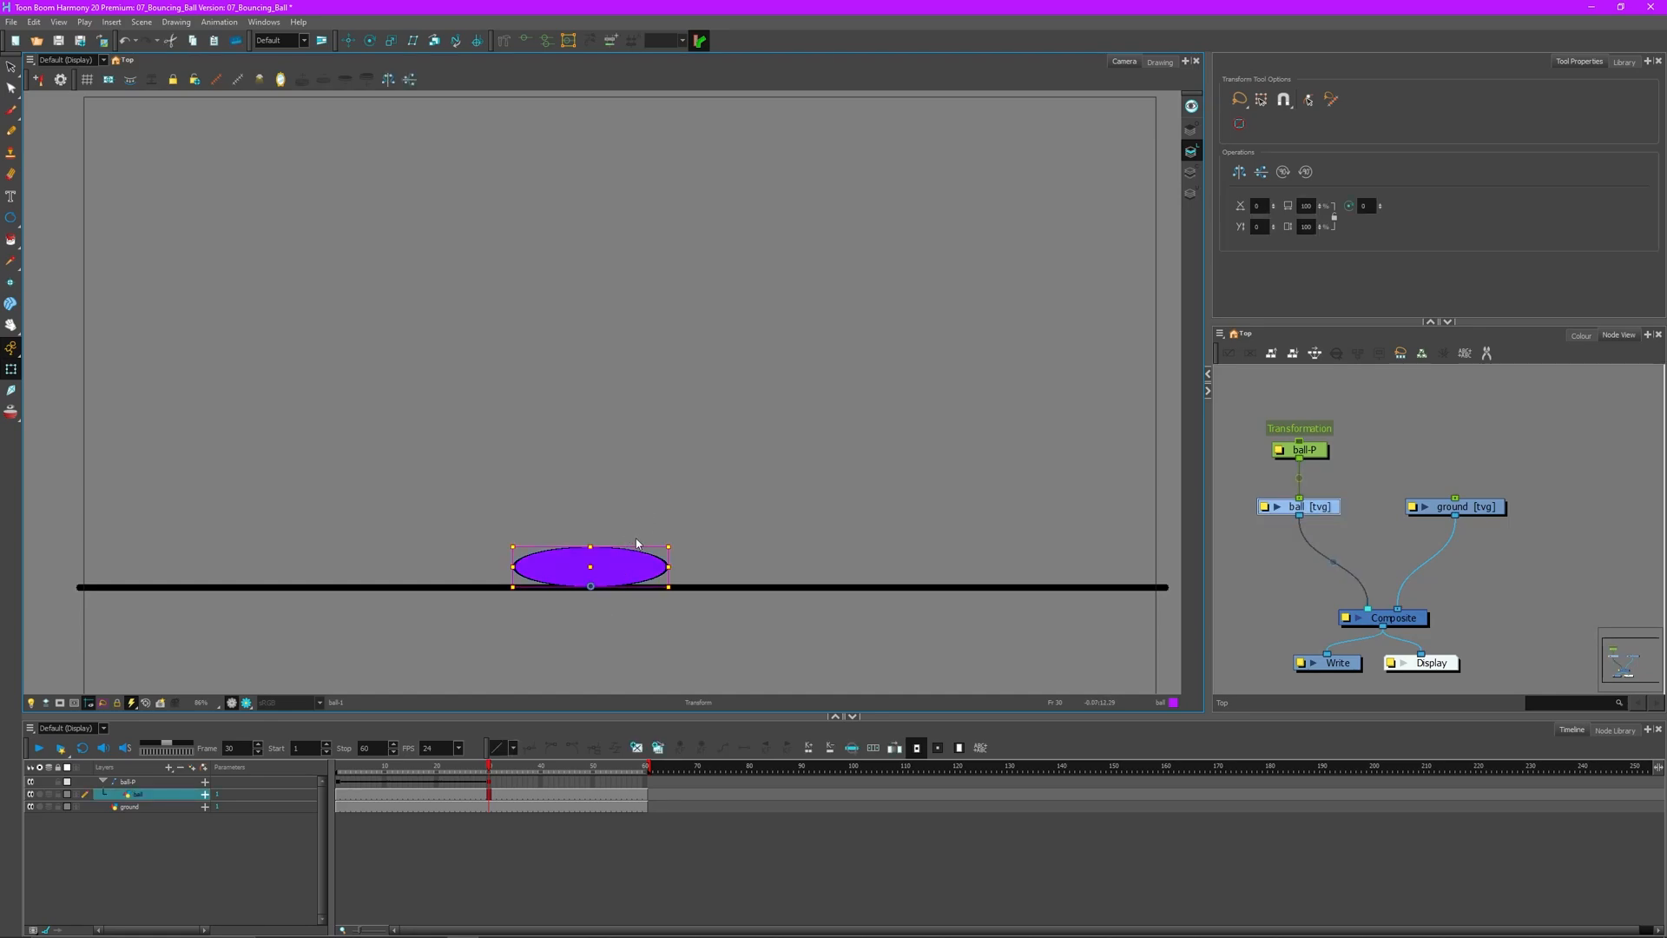
pyautogui.click(630, 556)
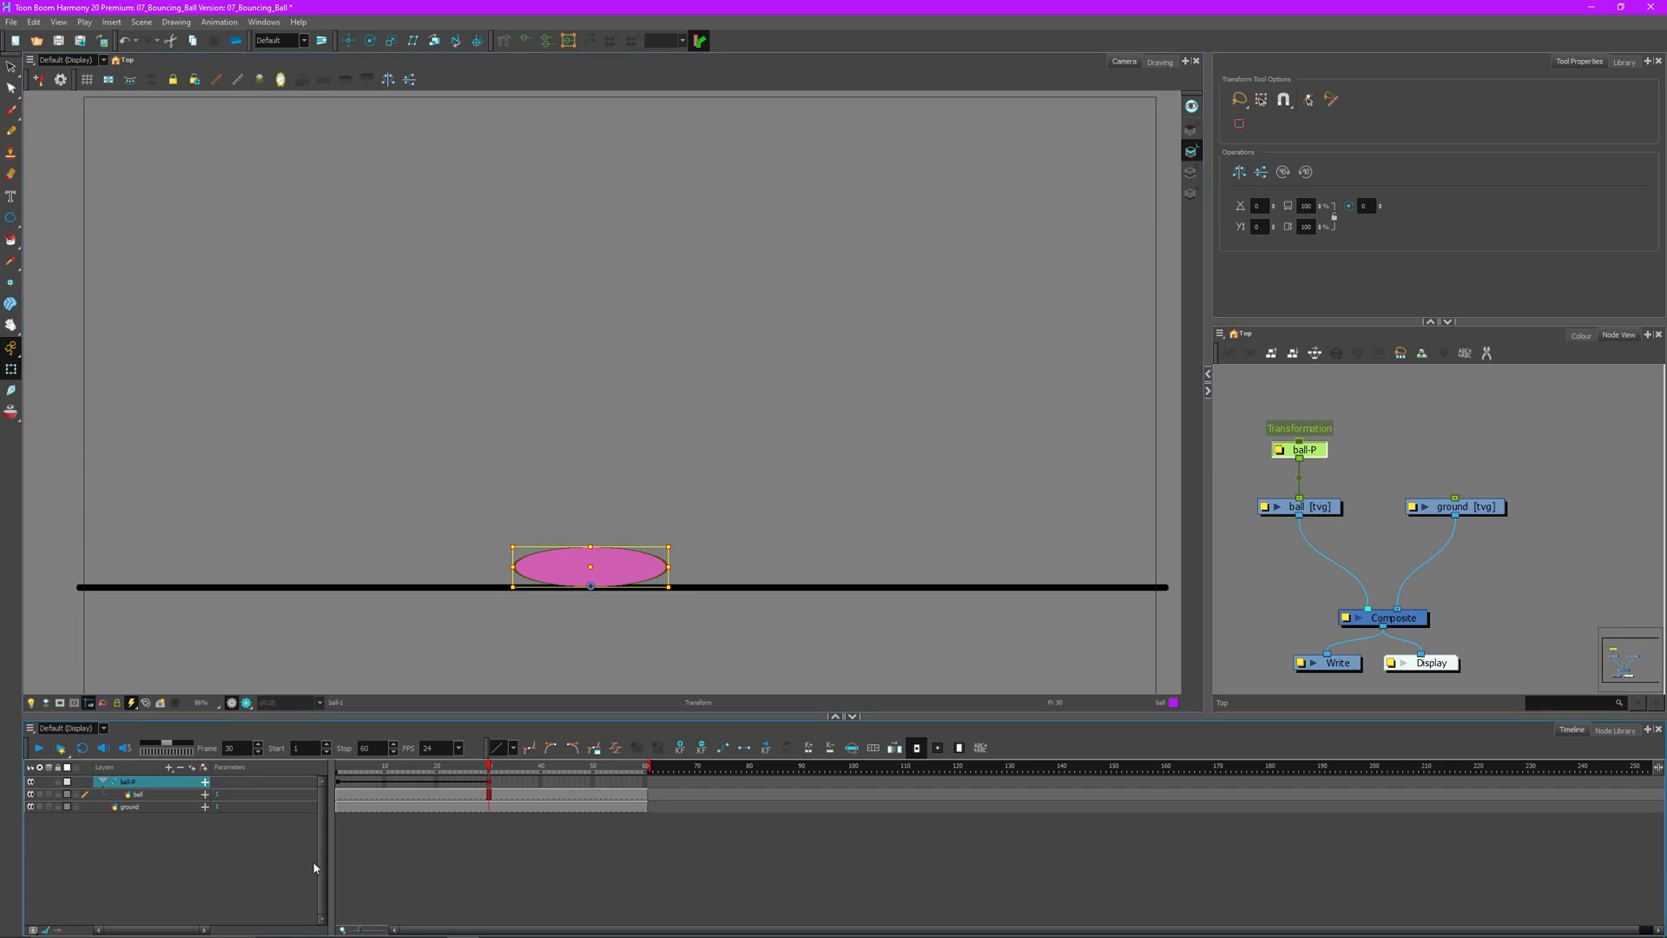
pyautogui.click(339, 785)
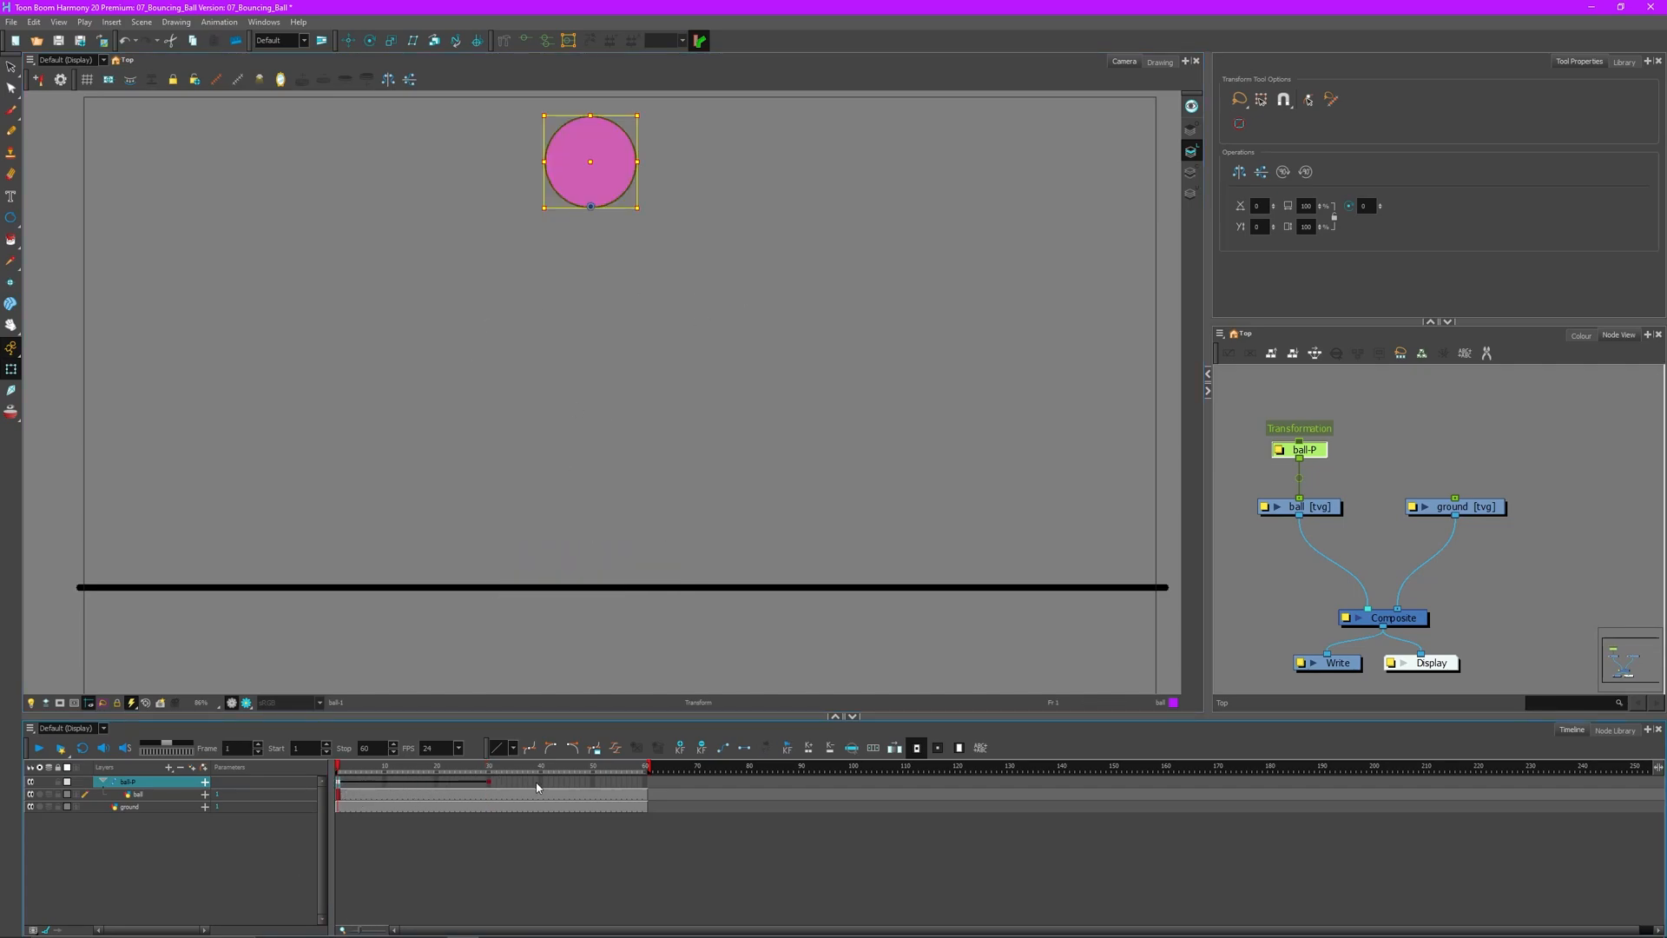
# - Make ball-P's keyframe section stop-motion and scrub the drop into the squash
pyautogui.click(749, 752)
pyautogui.moveTo(344, 771); pyautogui.dragTo(480, 766)
pyautogui.click(509, 625)
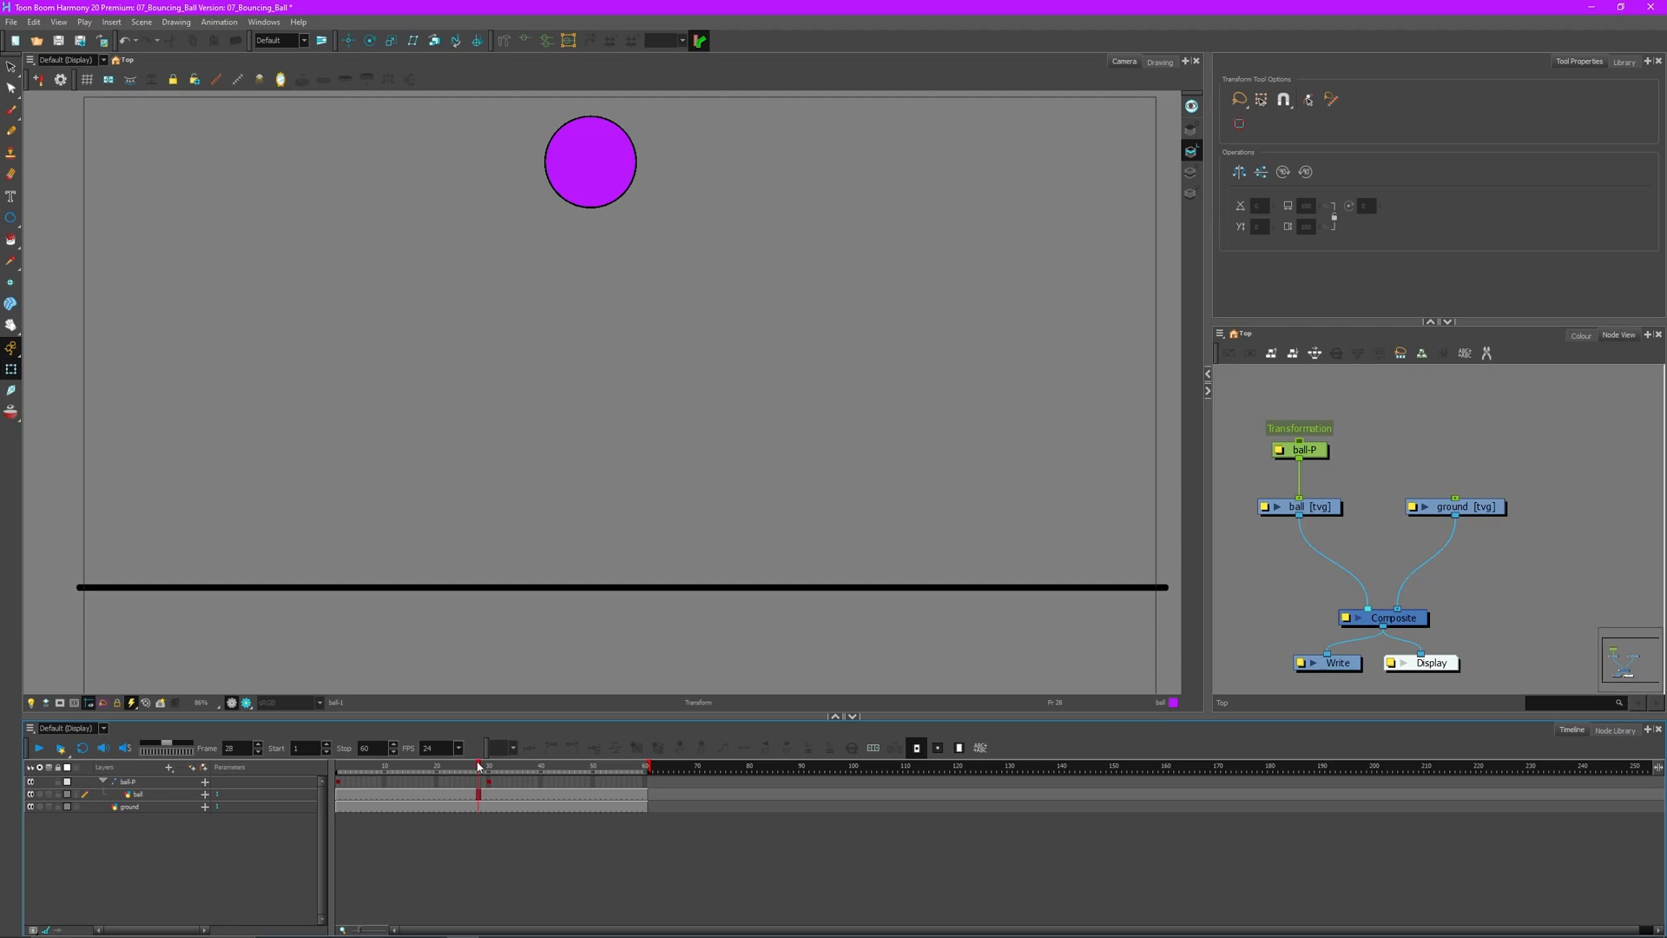
# - At frame 28, select the ball-P peg and drag the ball down onto the ground line, stretched tall
pyautogui.click(586, 164)
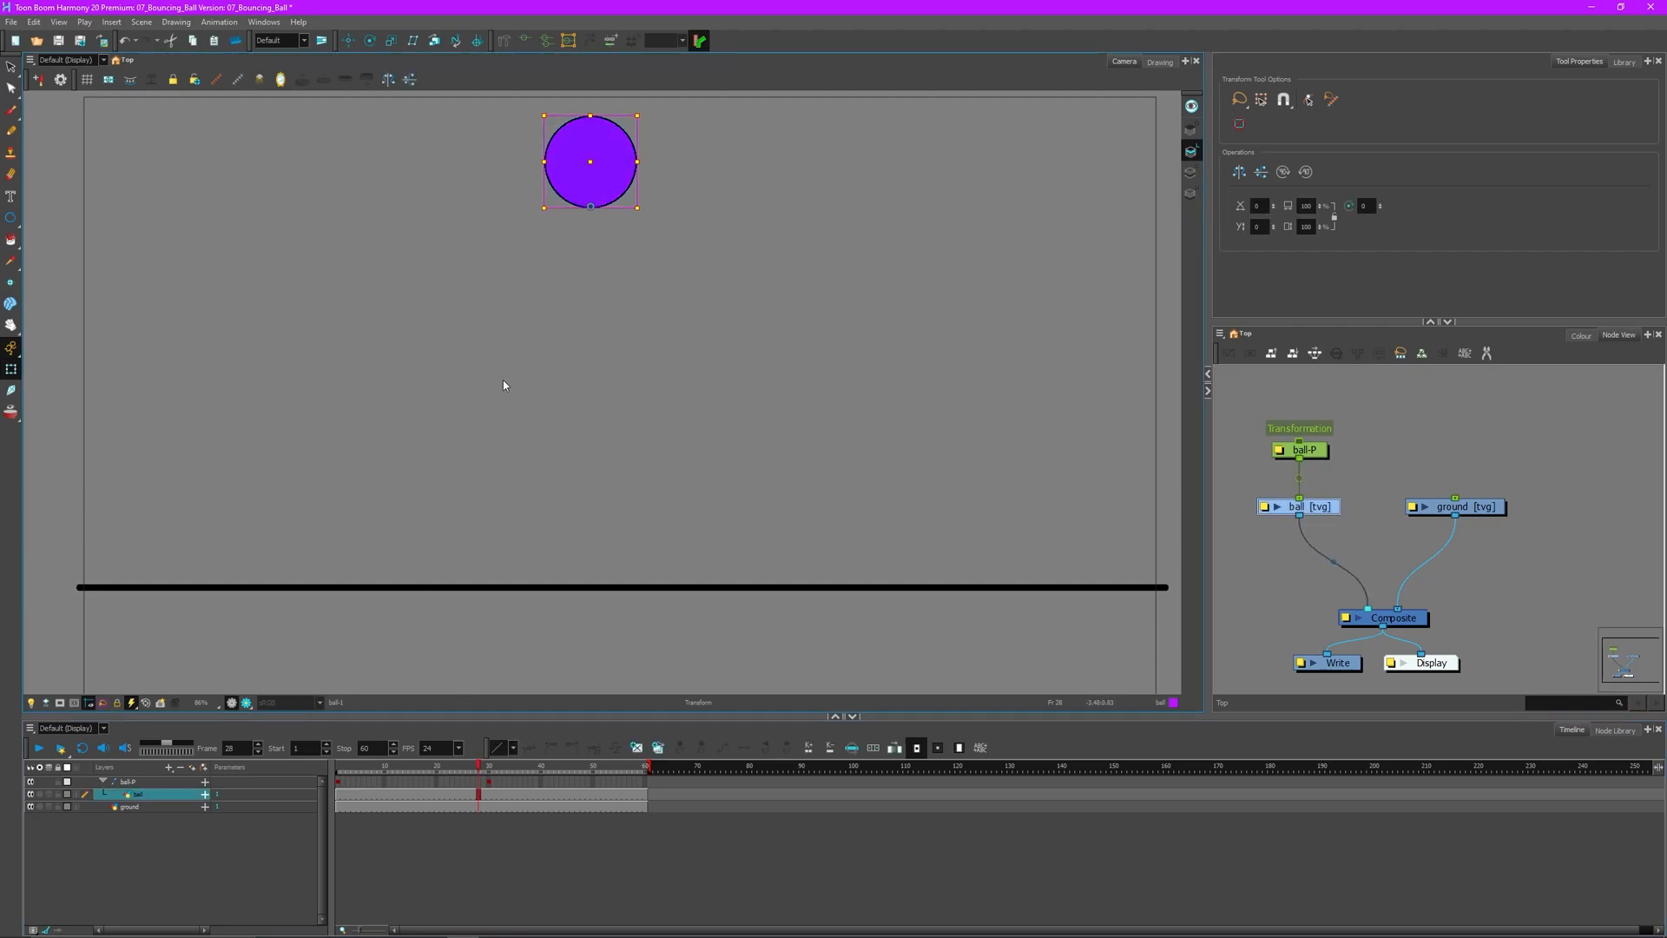
pyautogui.press('b')
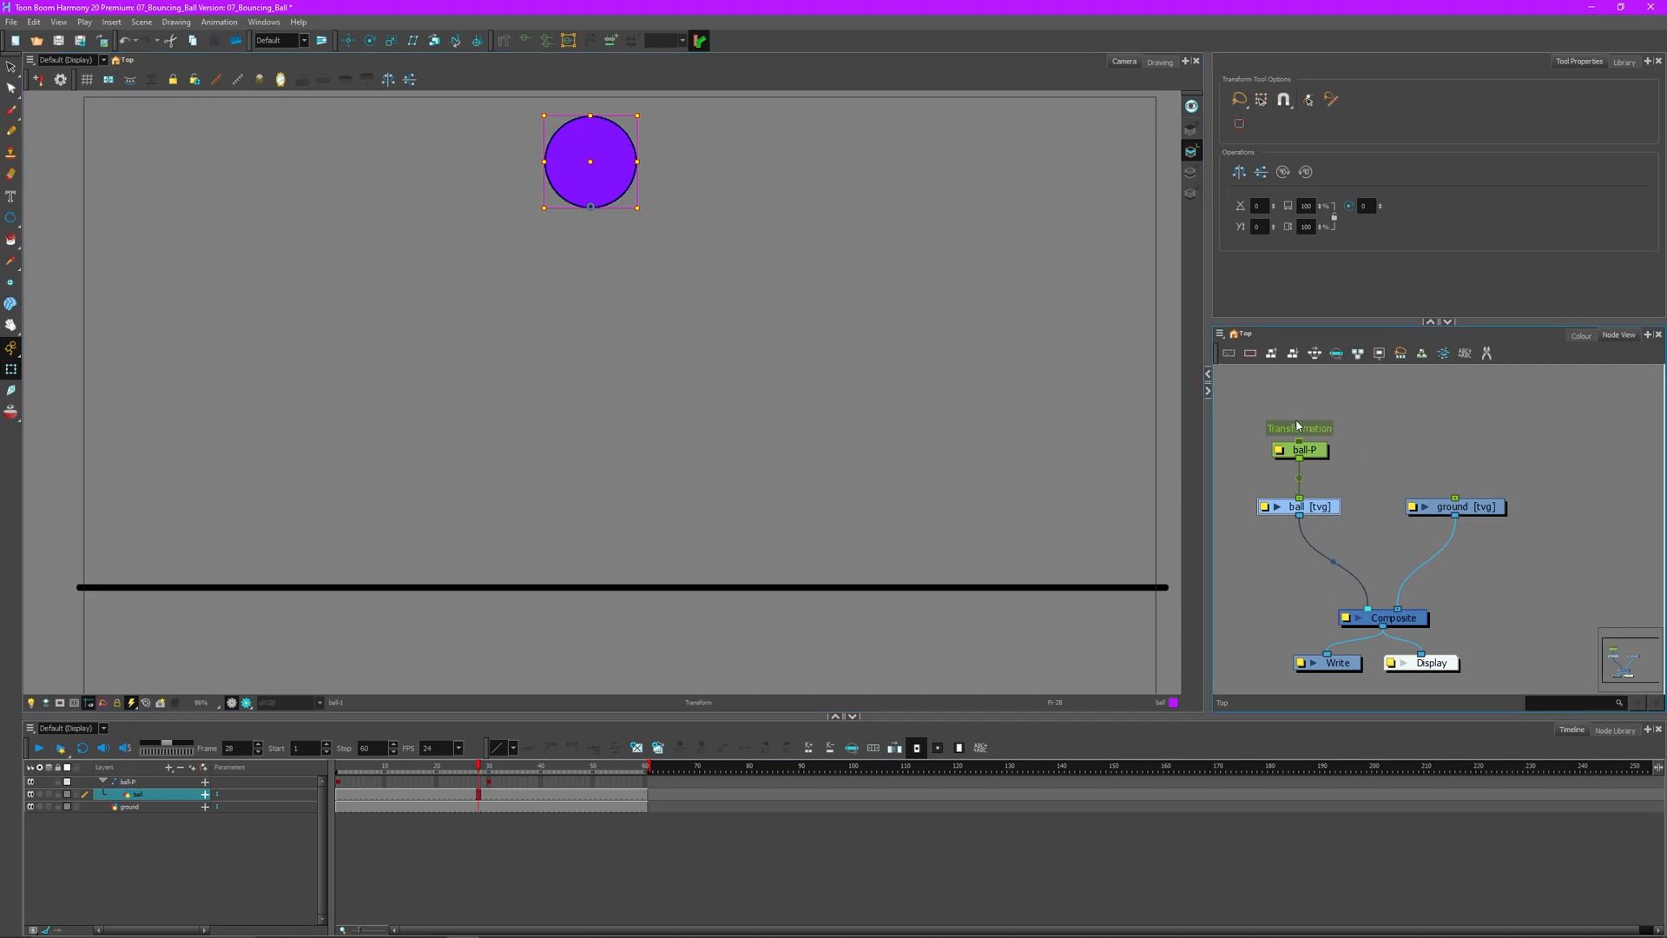
pyautogui.press('b')
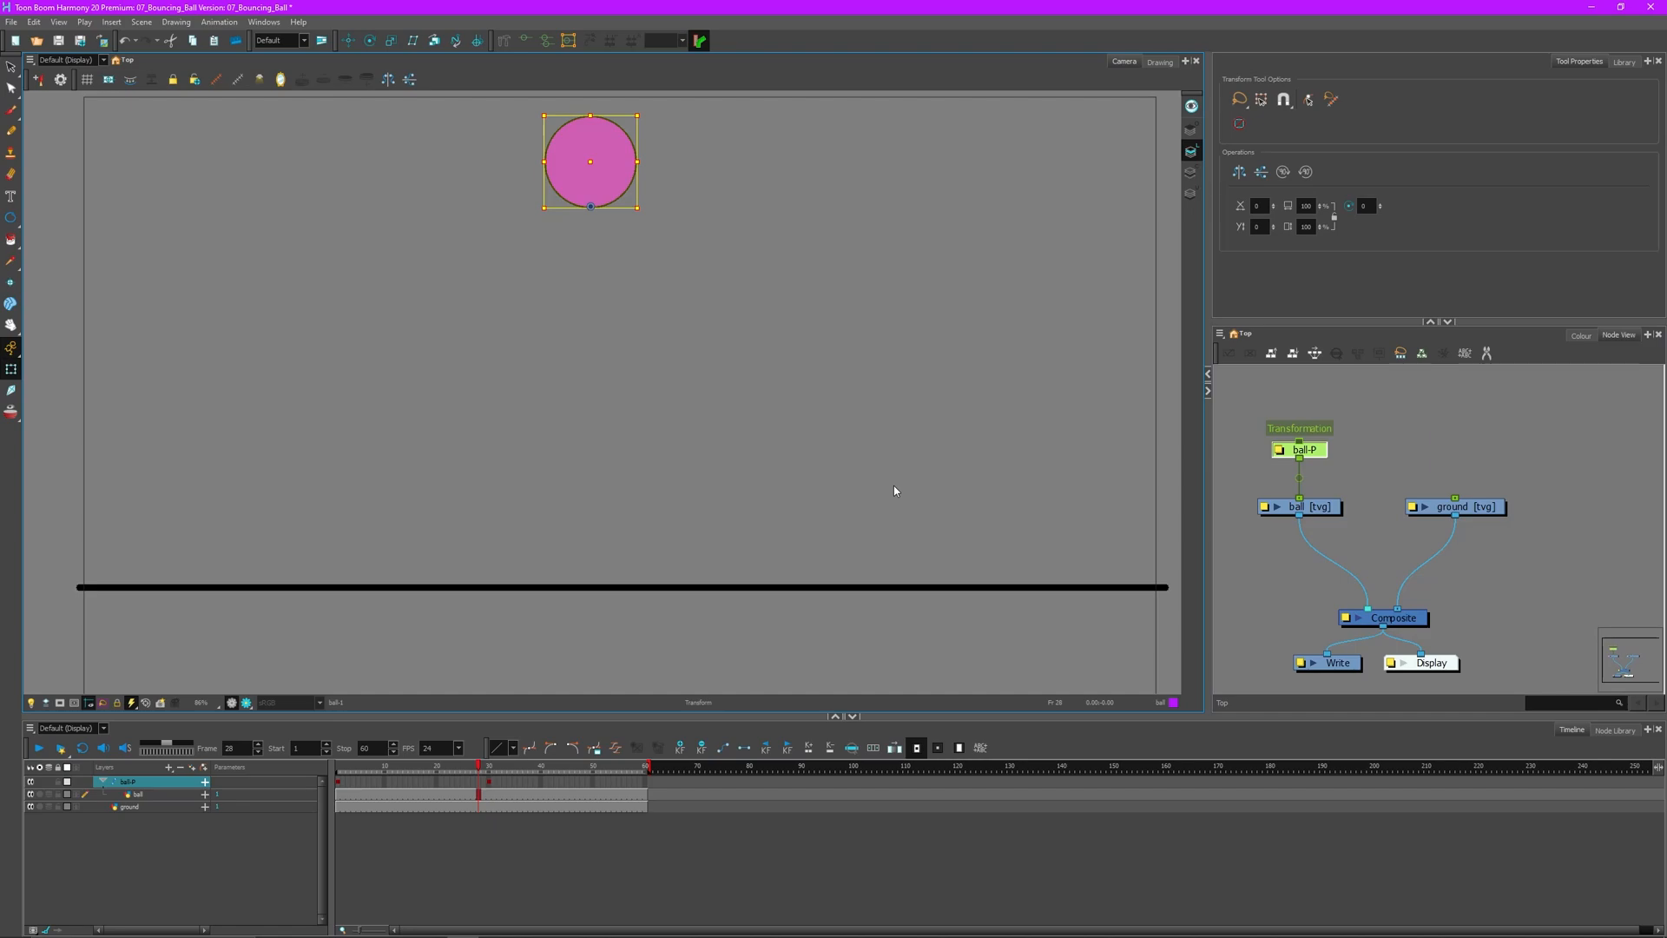
pyautogui.hotkey('shift', 'b')
pyautogui.press('b')
pyautogui.hotkey('shift', 'b')
pyautogui.press('b')
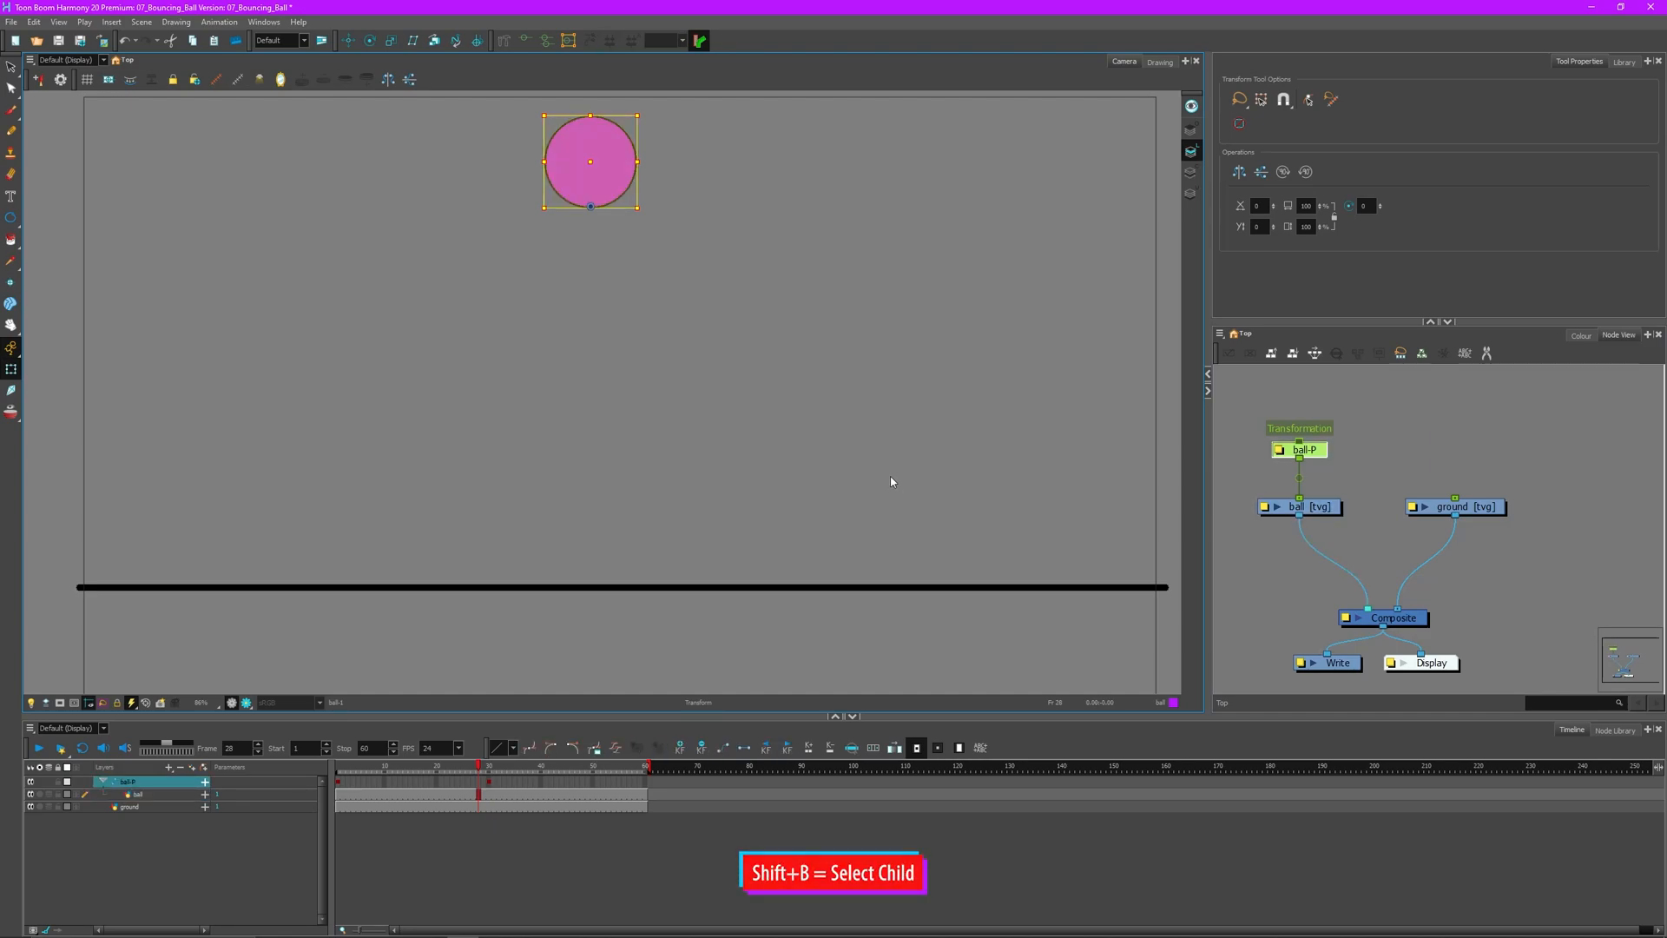
pyautogui.click(837, 425)
pyautogui.click(591, 163)
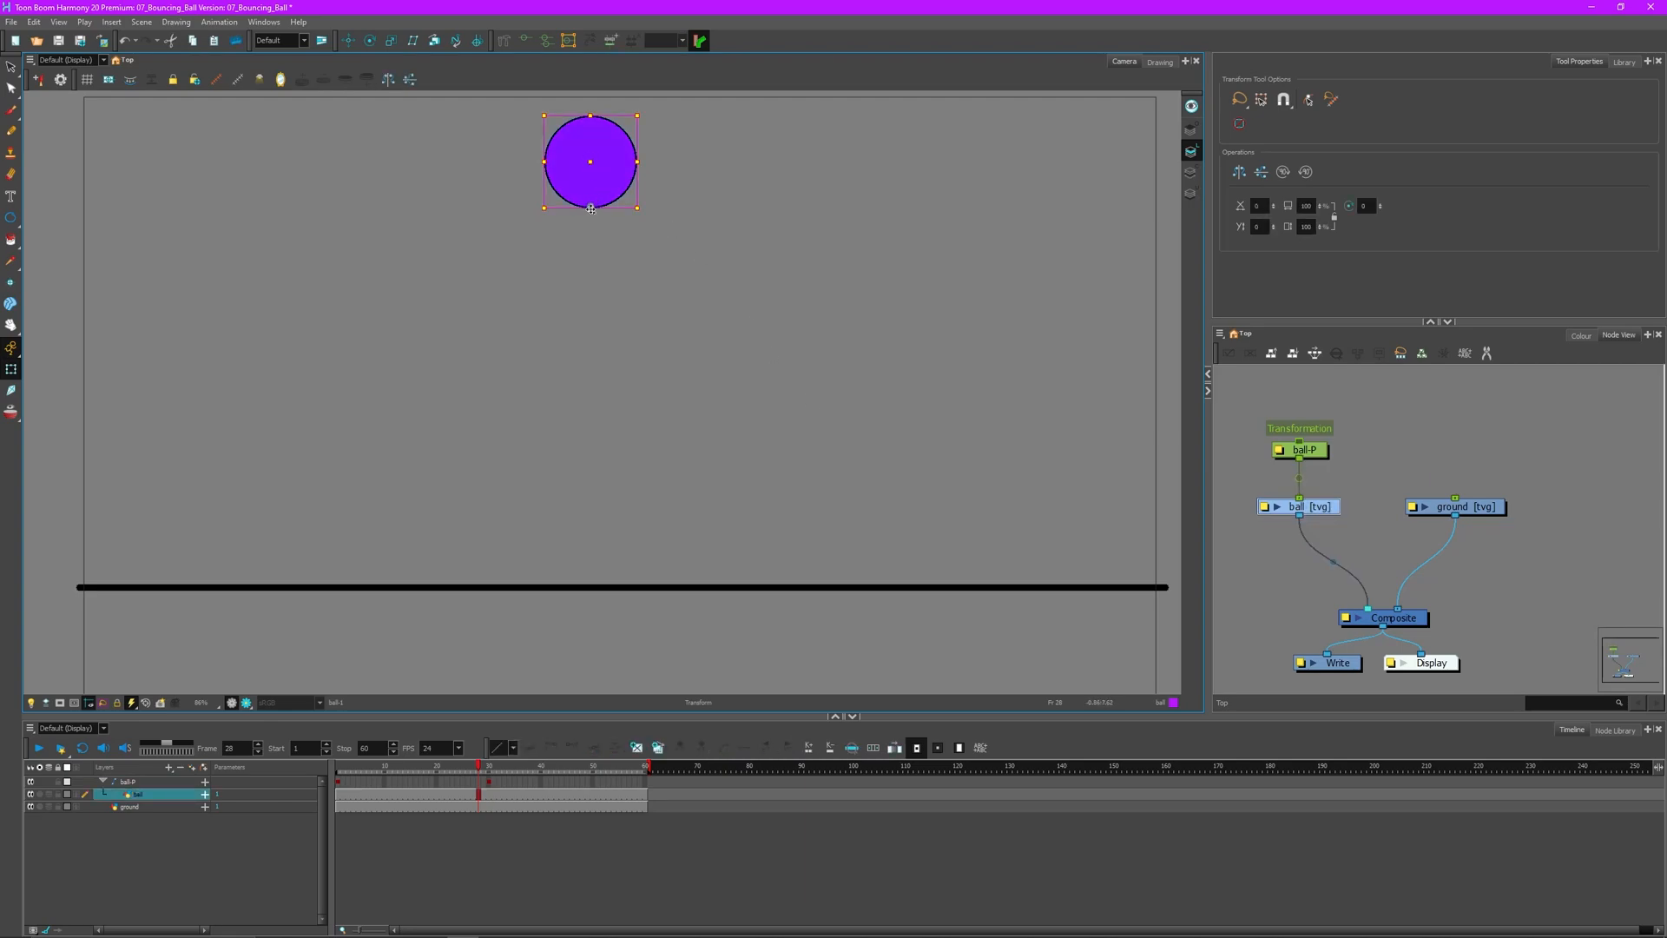
pyautogui.press('b')
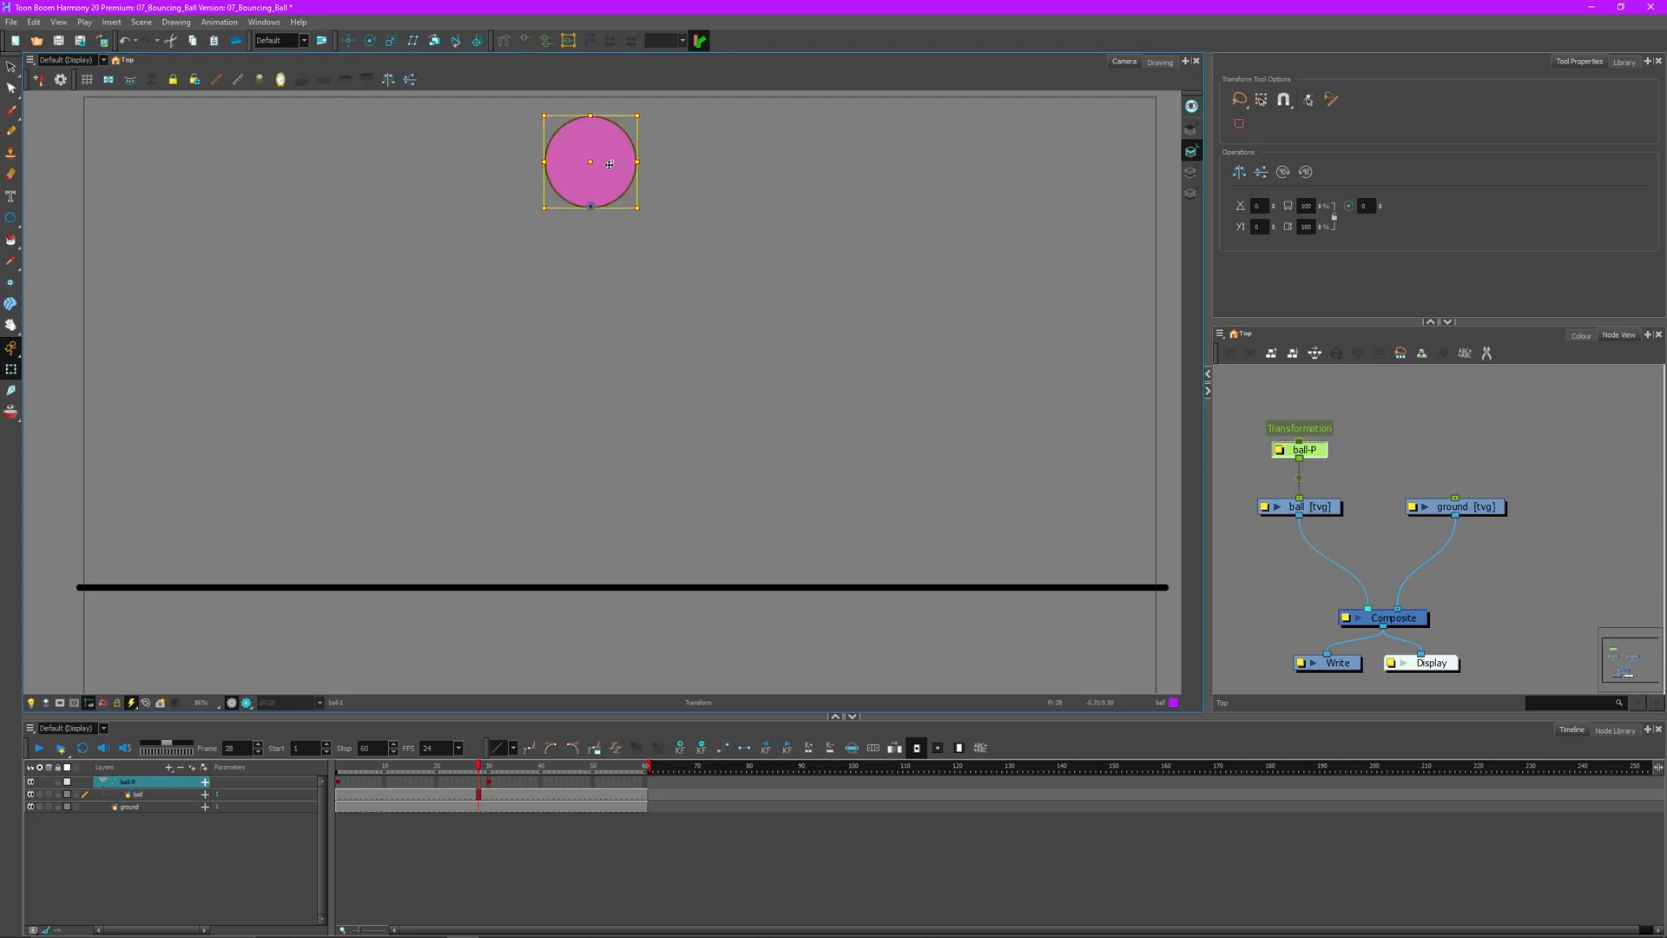
pyautogui.moveTo(590, 162); pyautogui.dragTo(616, 446)
pyautogui.click(734, 450)
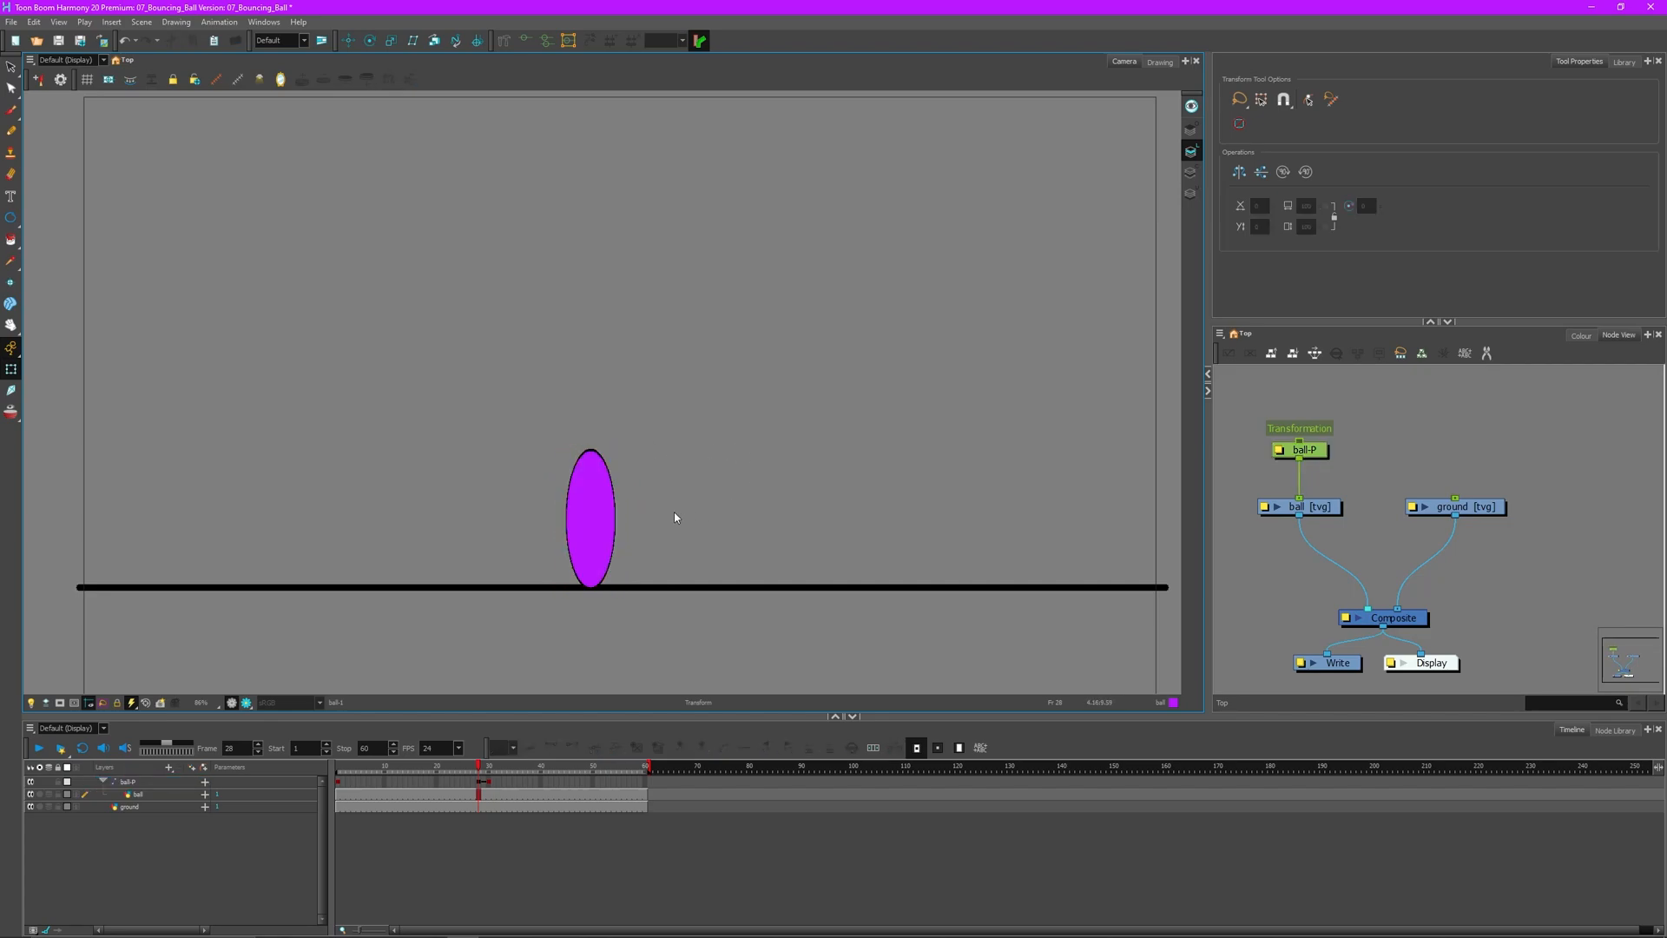
# - Select the ball-P layer and look through the Animation menu without choosing a command
pyautogui.click(479, 783)
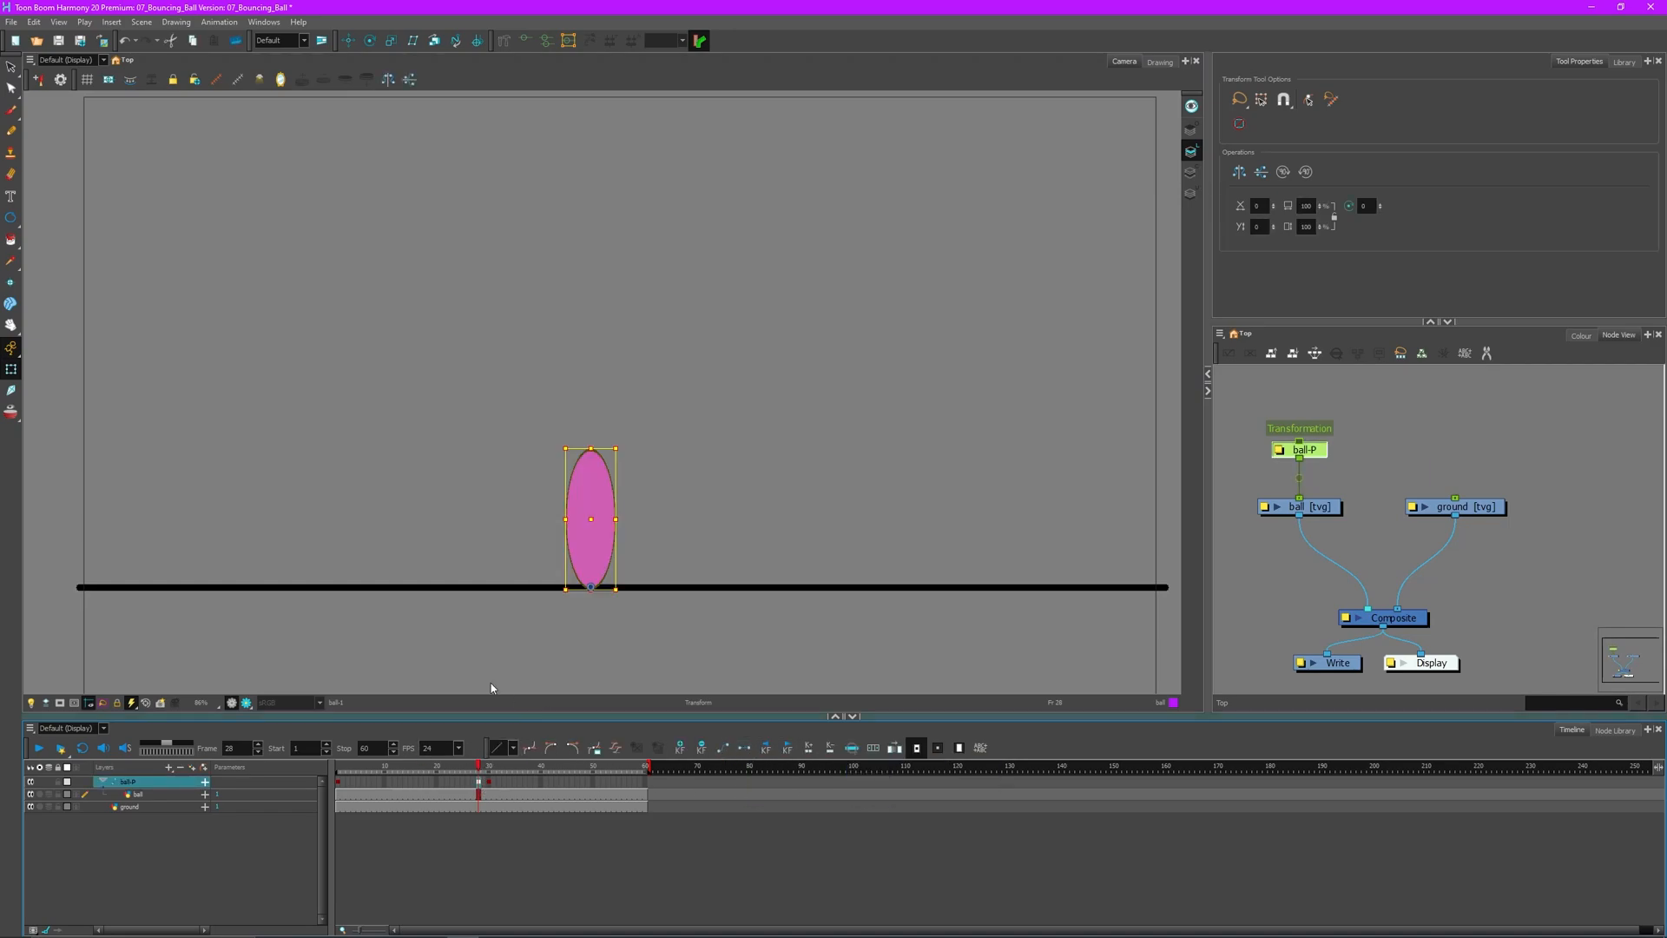
pyautogui.click(219, 22)
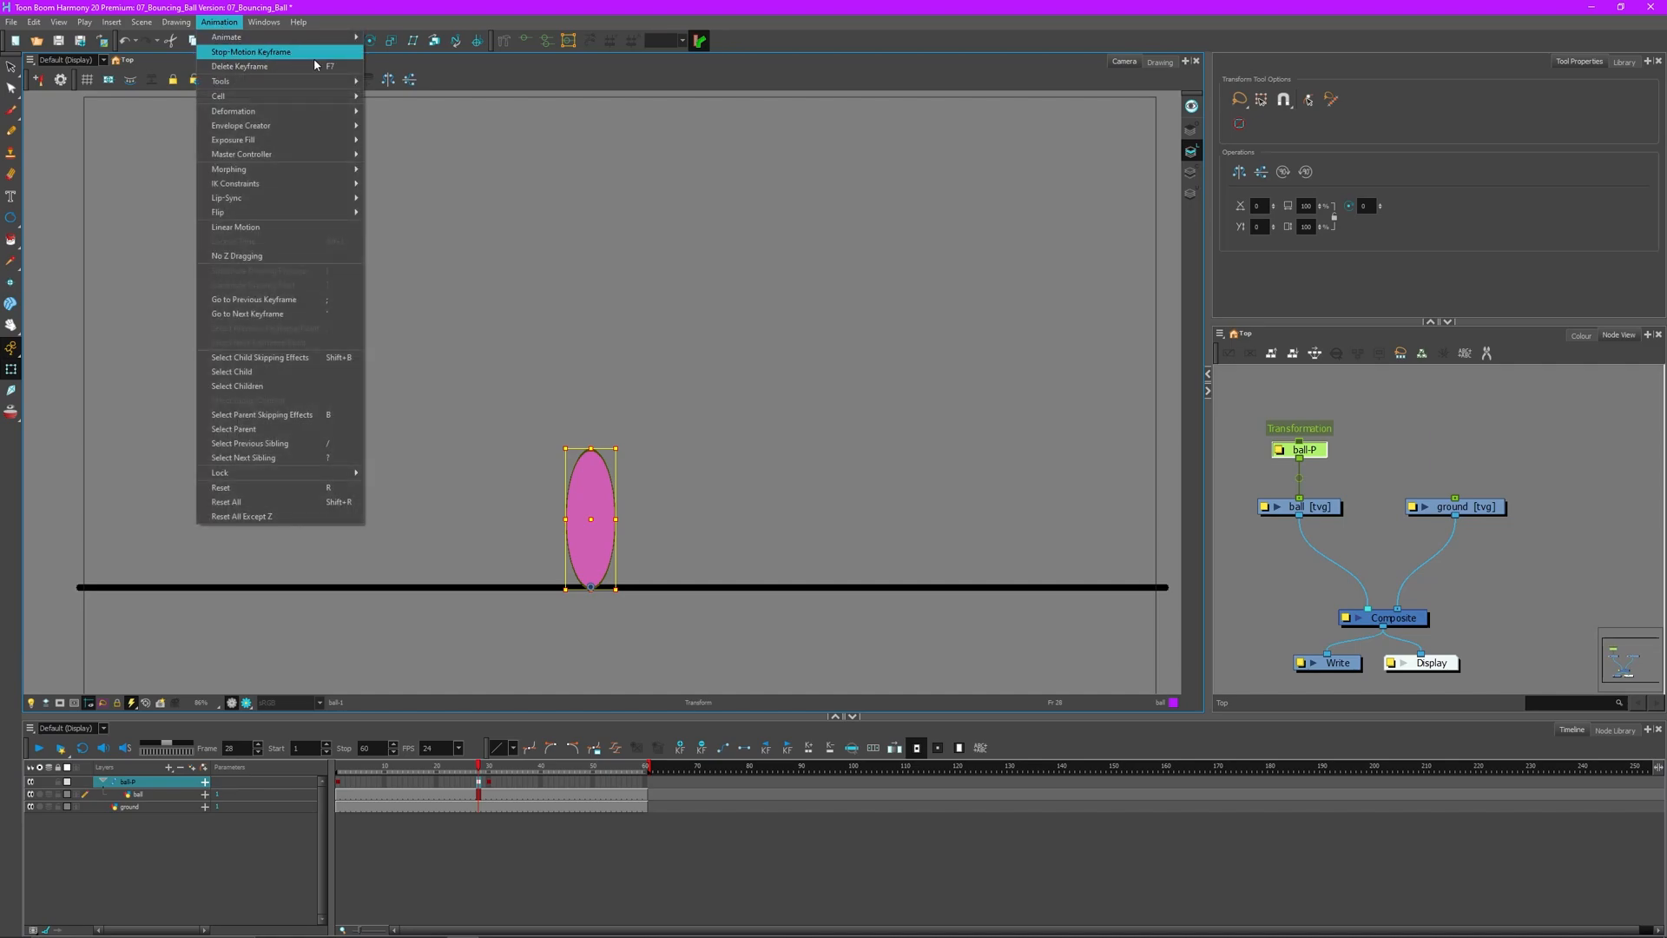
pyautogui.click(585, 82)
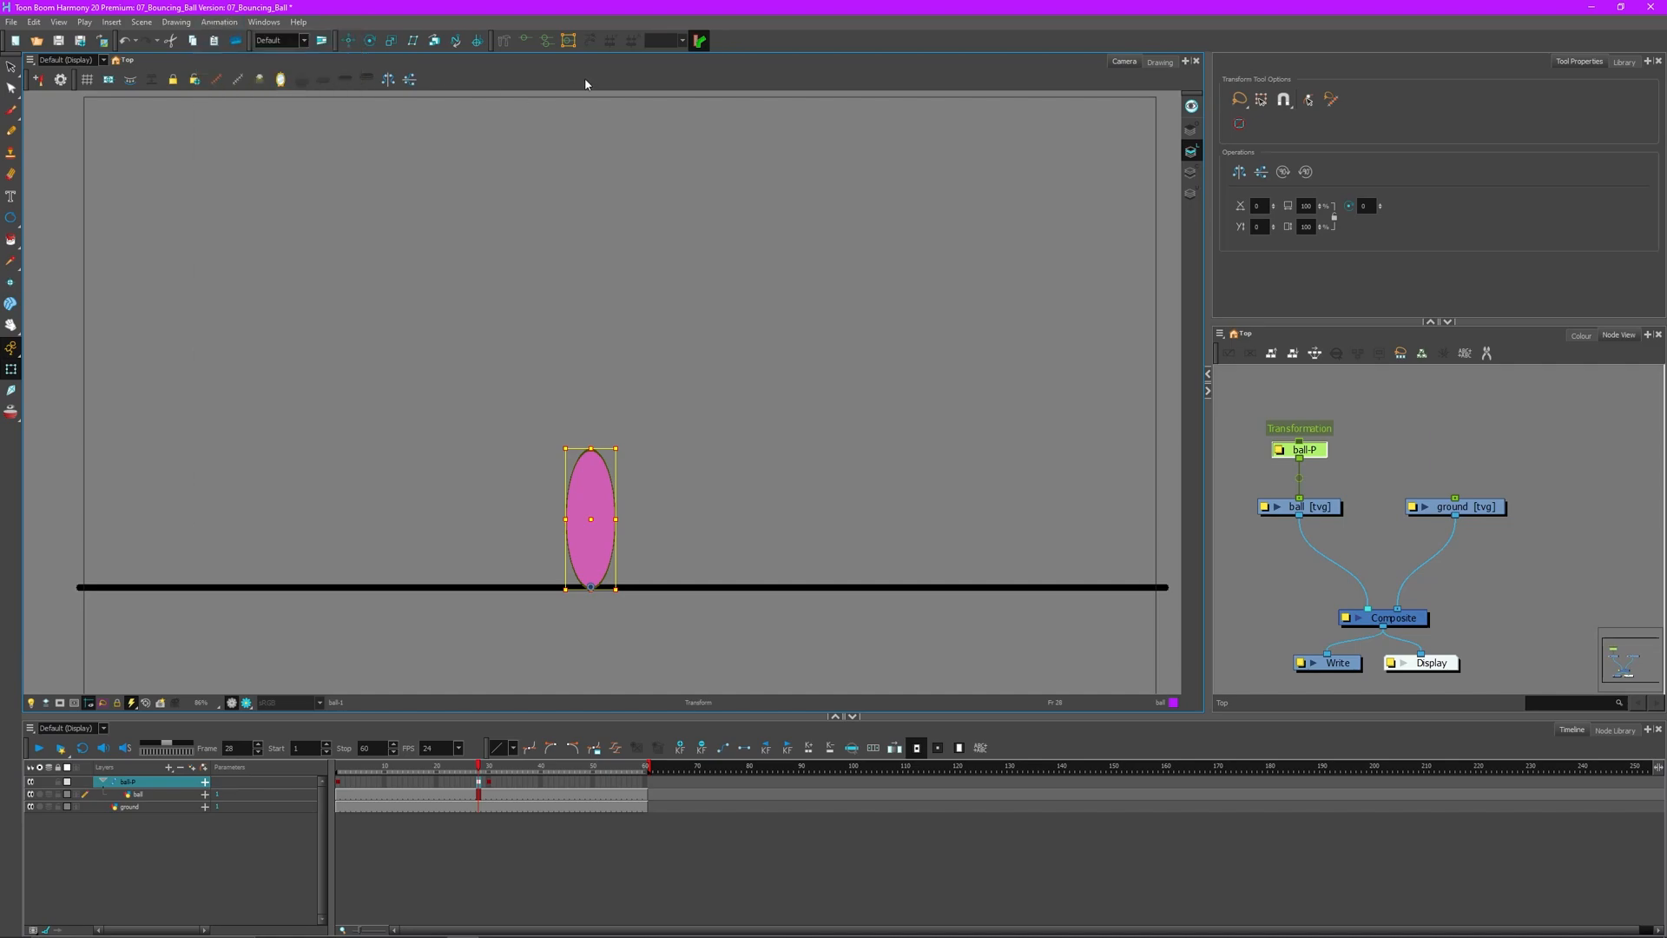
pyautogui.click(456, 554)
# - Play and scrub the ball's drop through frames 23-30, then return to ball-P's frame 1
pyautogui.moveTo(477, 770); pyautogui.dragTo(288, 780)
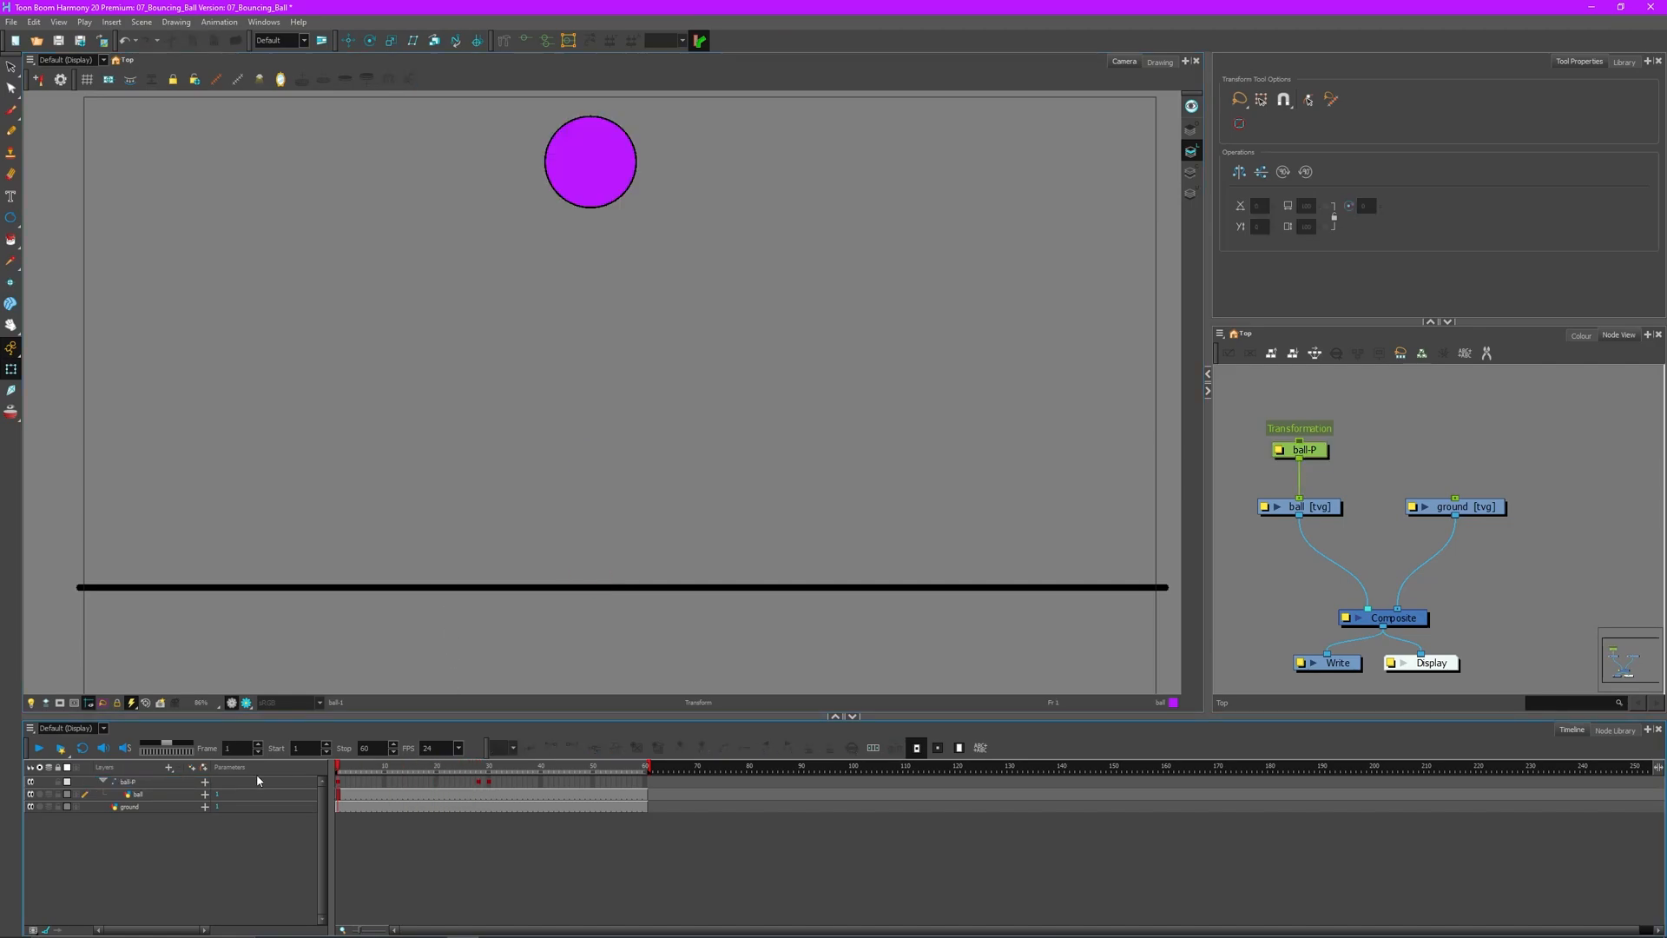
pyautogui.click(40, 750)
pyautogui.click(40, 752)
pyautogui.moveTo(451, 771); pyautogui.dragTo(479, 781)
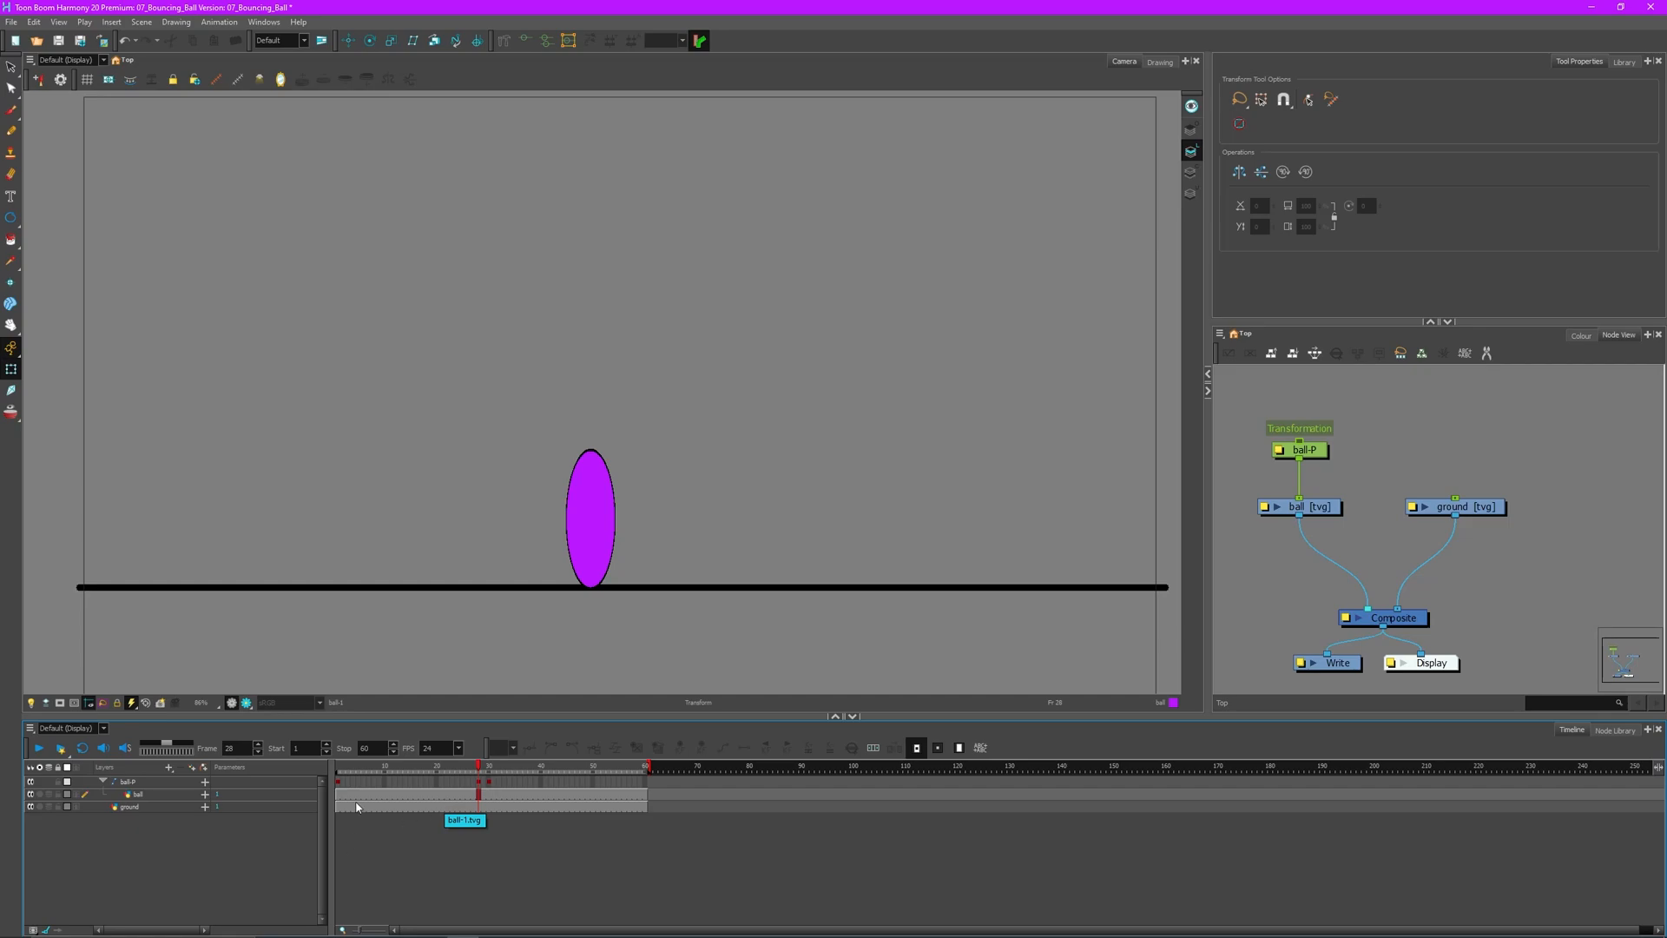
pyautogui.click(338, 783)
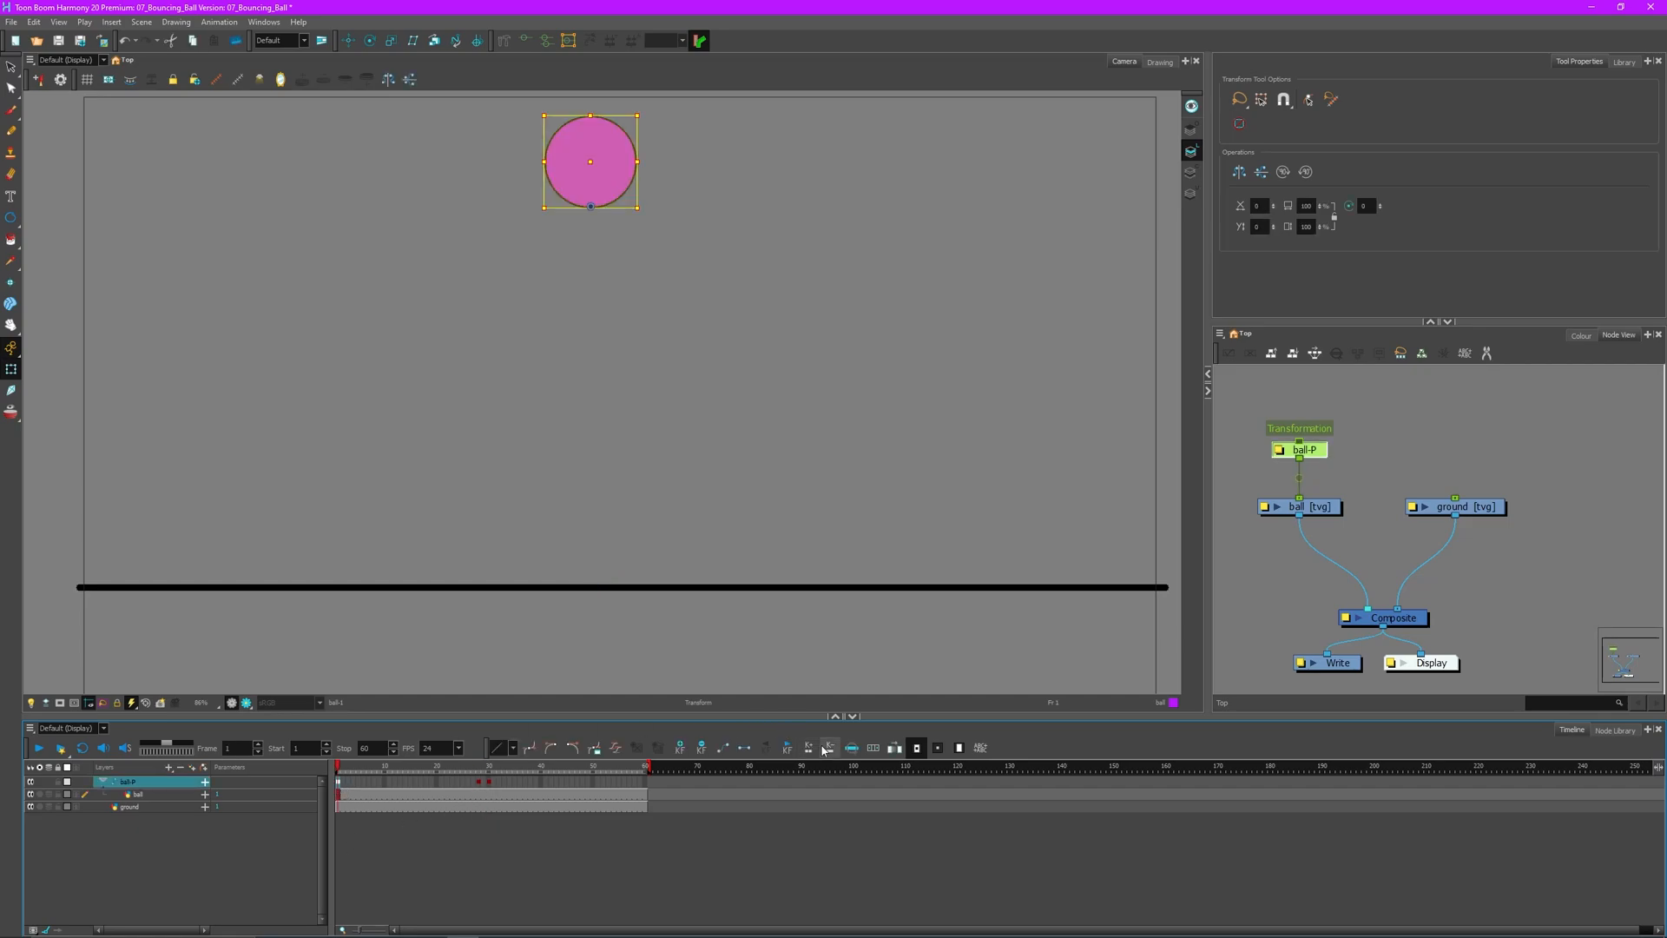
# - Turn ball-P's keyframe into a motion keyframe, check the tween, and open Set Ease for Multiple Parameters
pyautogui.click(723, 748)
pyautogui.click(42, 752)
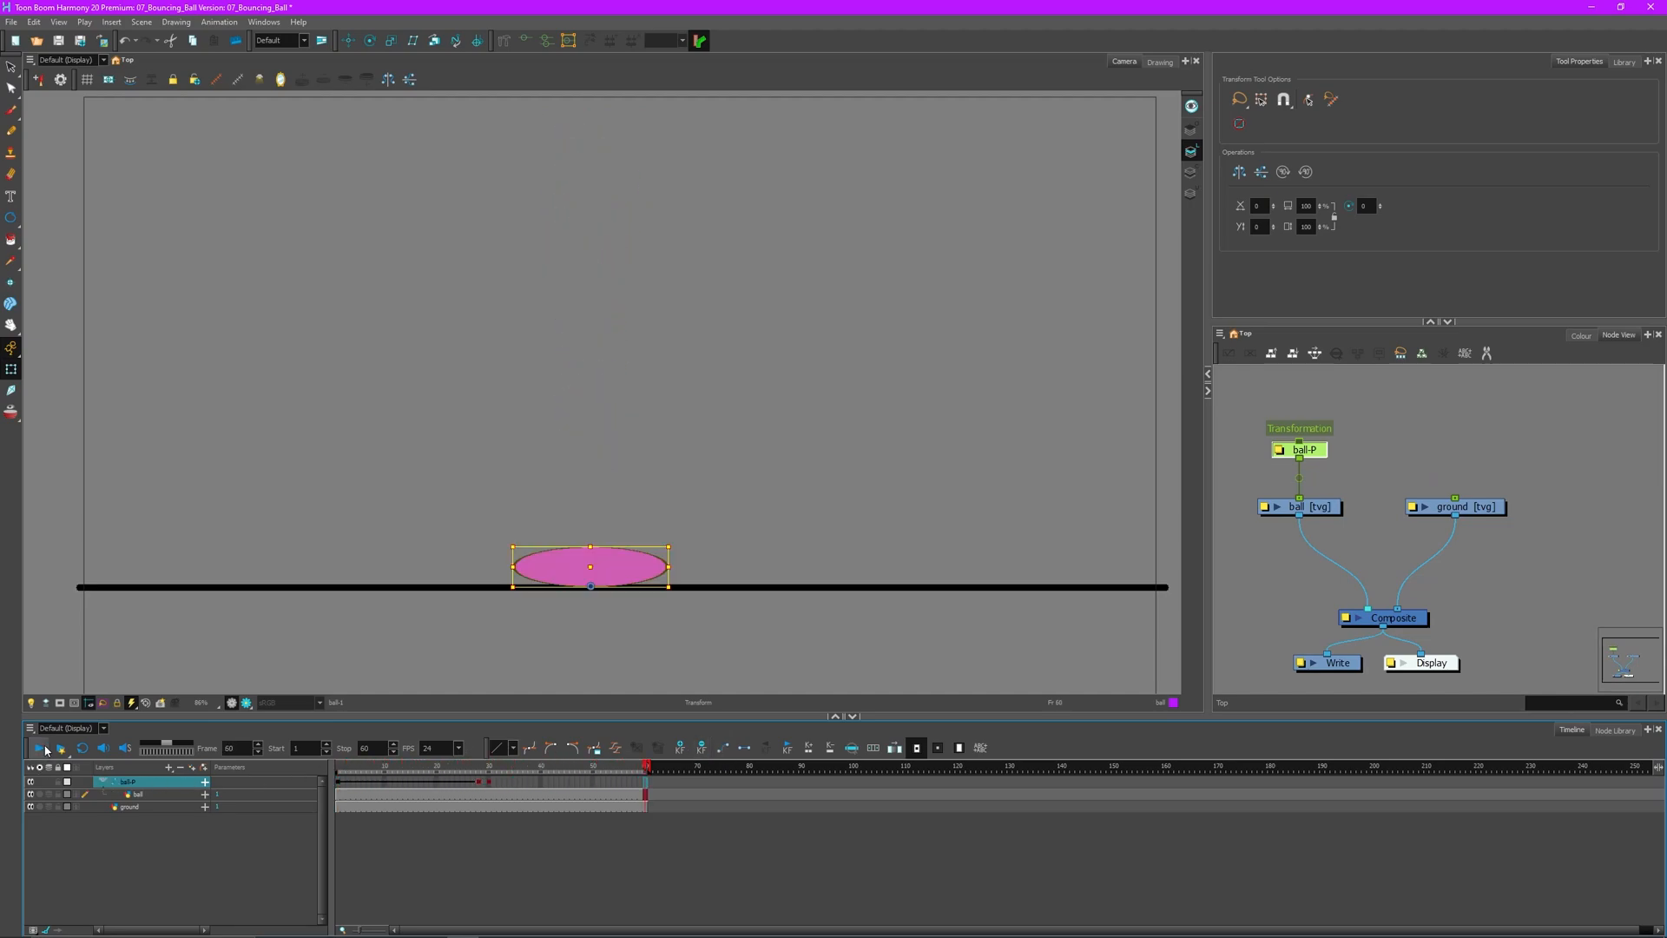
pyautogui.moveTo(347, 768)
pyautogui.mouseDown()
pyautogui.moveTo(477, 770)
pyautogui.moveTo(325, 784)
pyautogui.mouseUp()
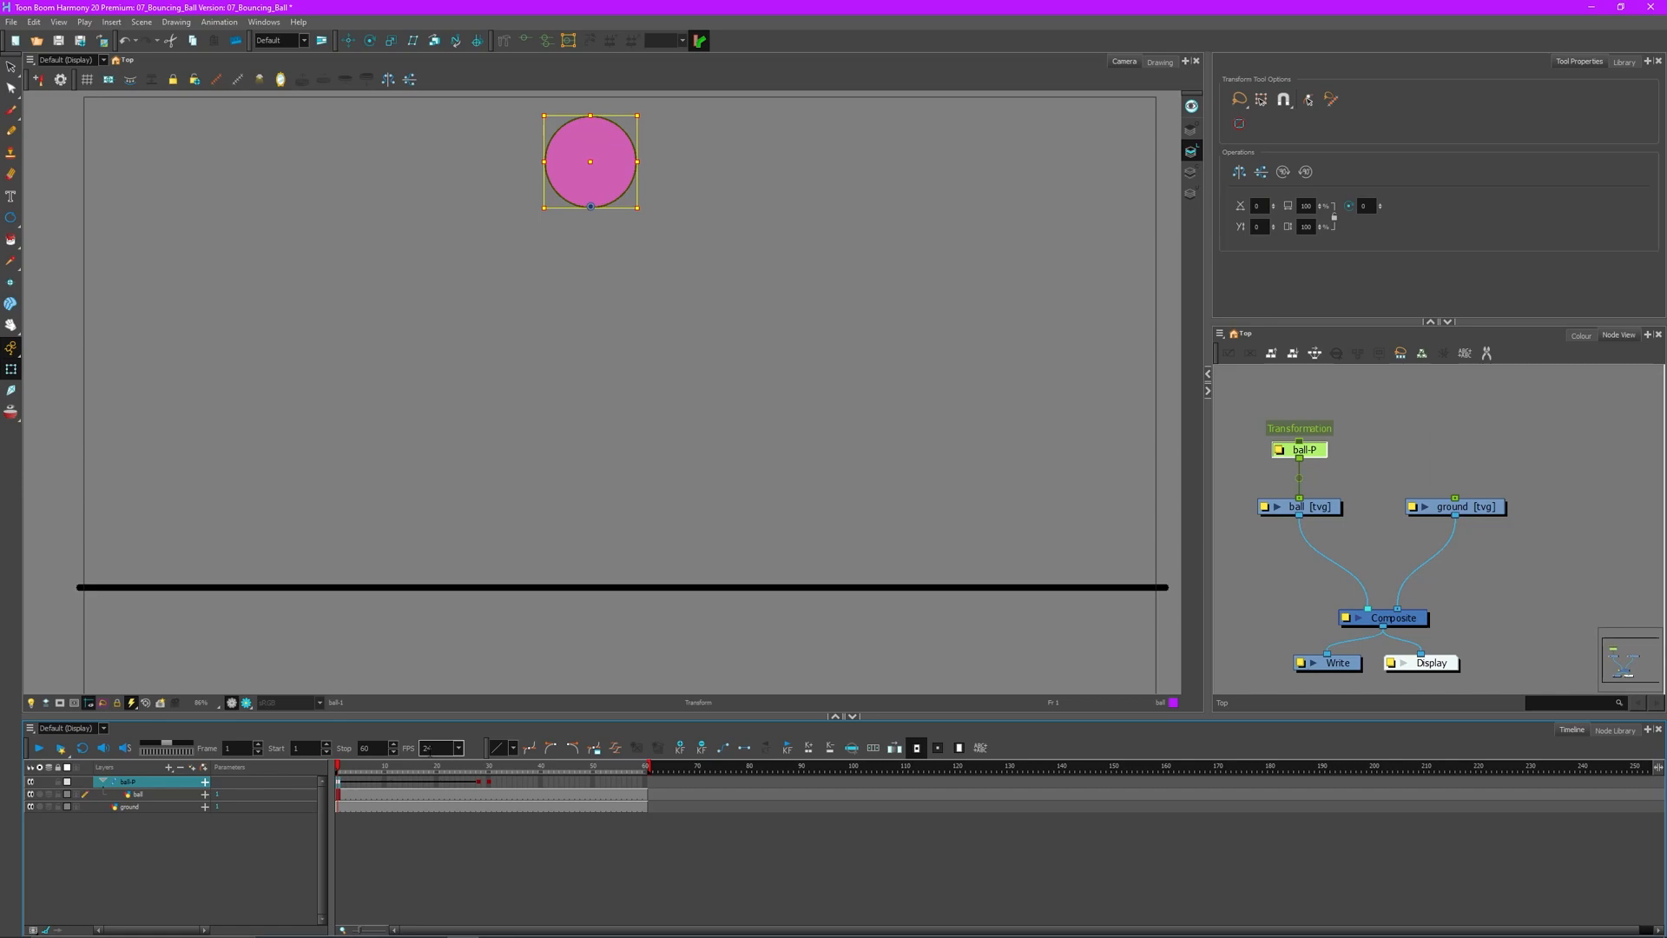
pyautogui.click(614, 748)
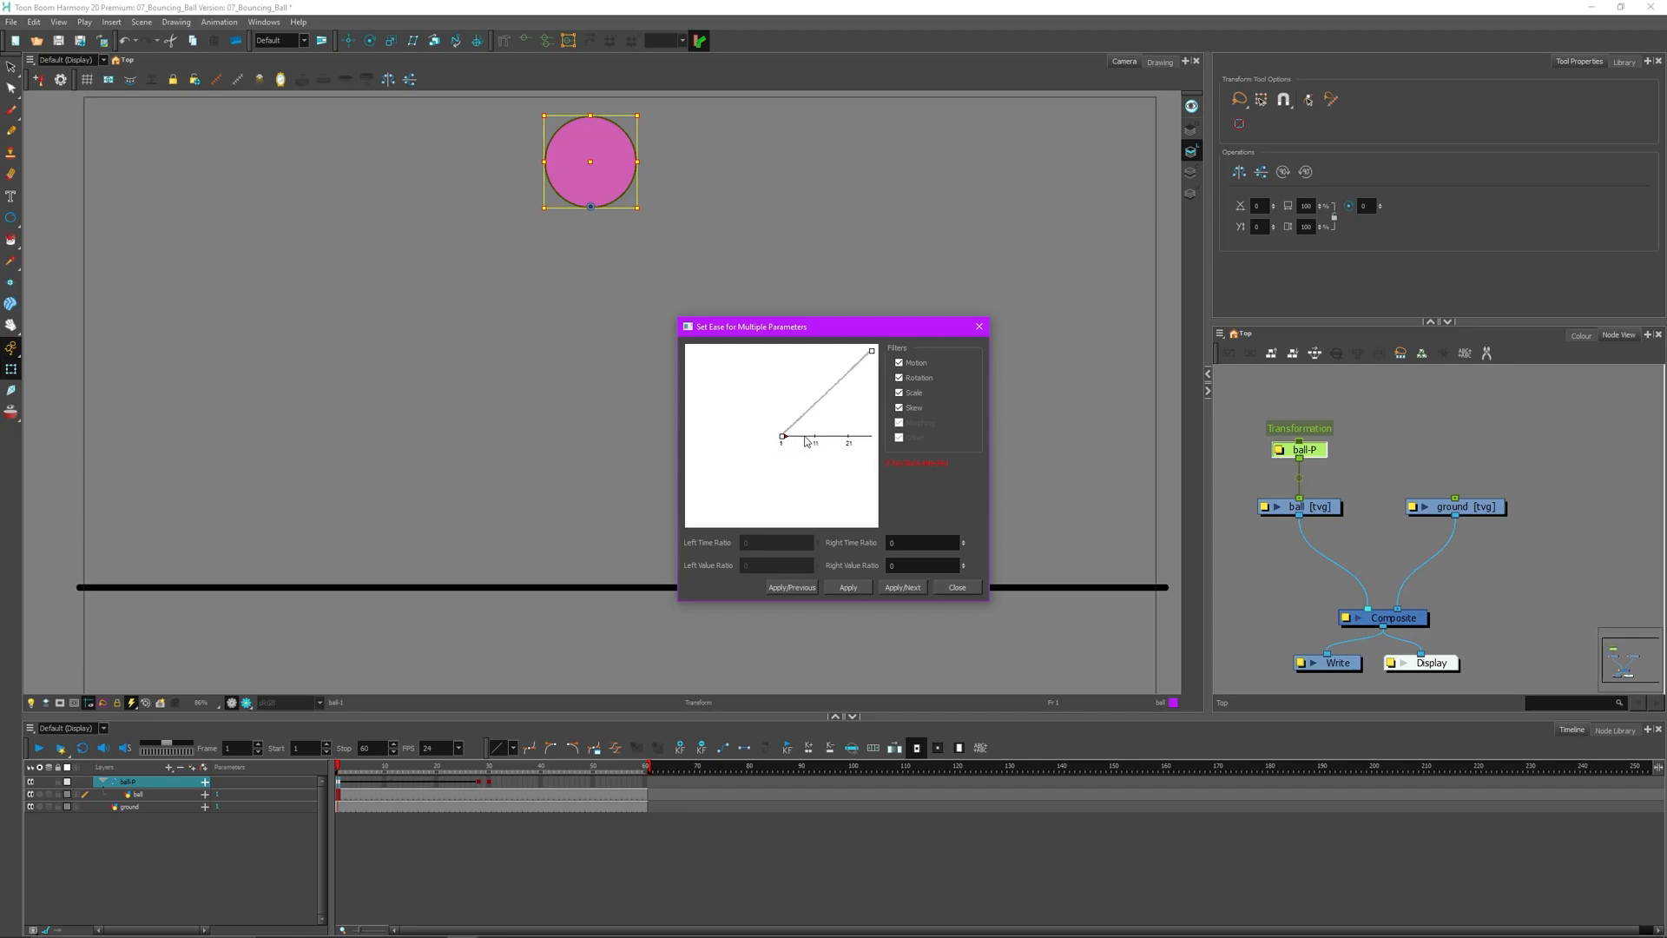
# - Close the Set Ease dialog without changes and play the ball's tweened fall
pyautogui.click(921, 545)
pyautogui.click(956, 588)
pyautogui.click(39, 748)
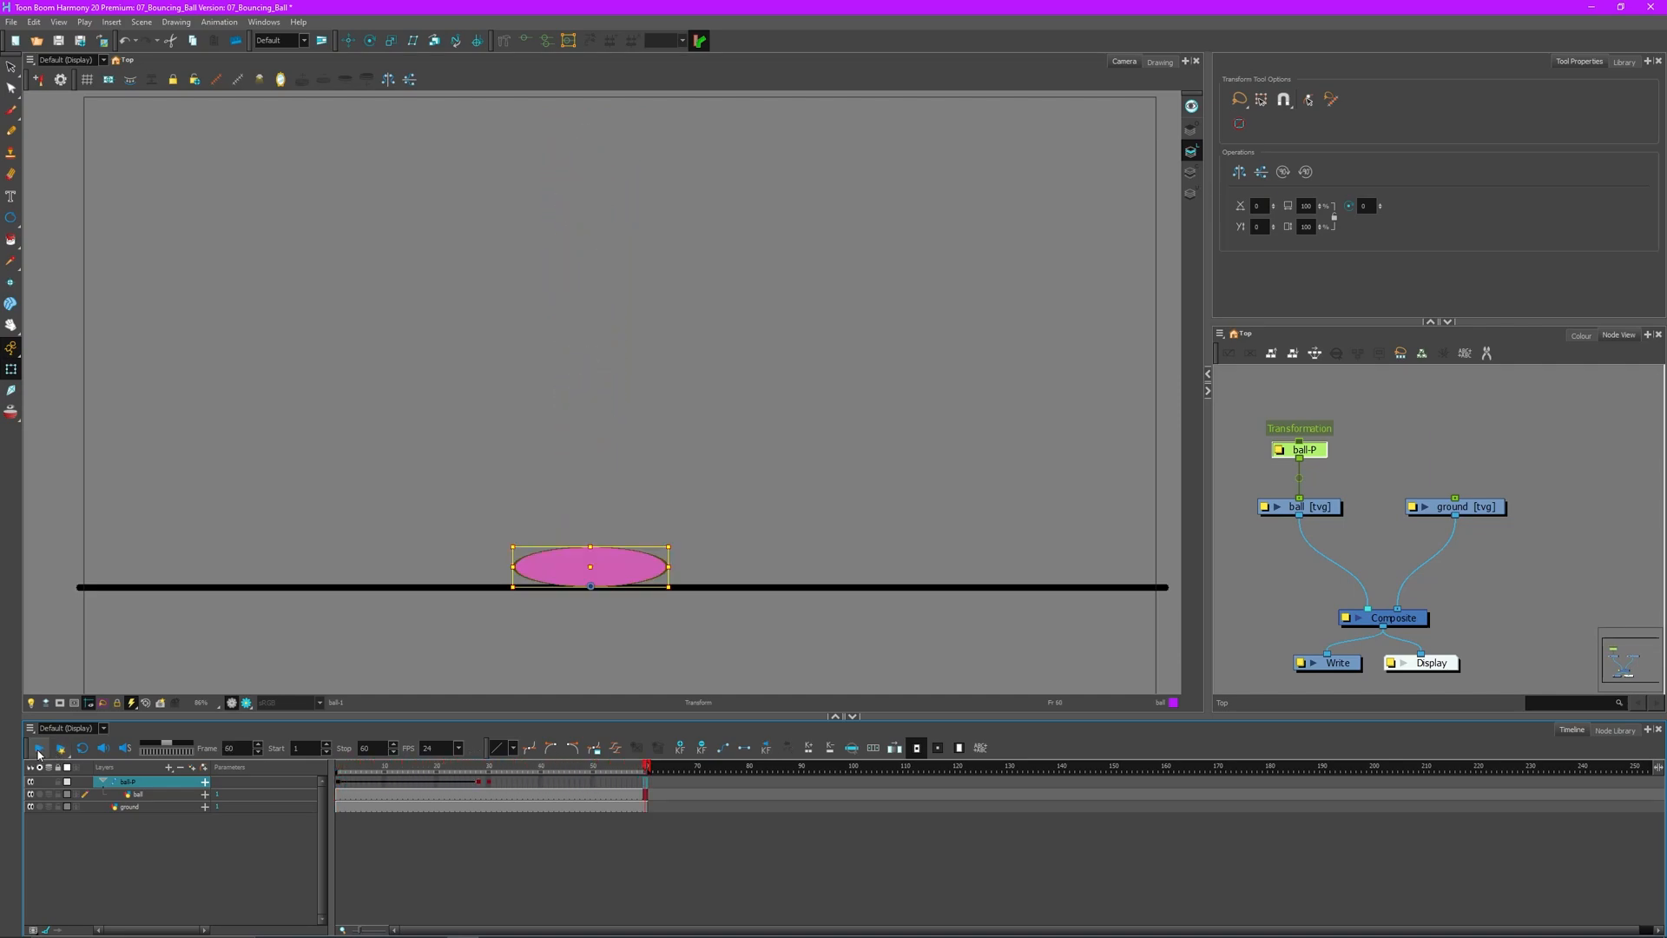
# - Stop at frame 29, go to frame 14, enable onion skin and extend the next-frame ghosts
pyautogui.click(39, 749)
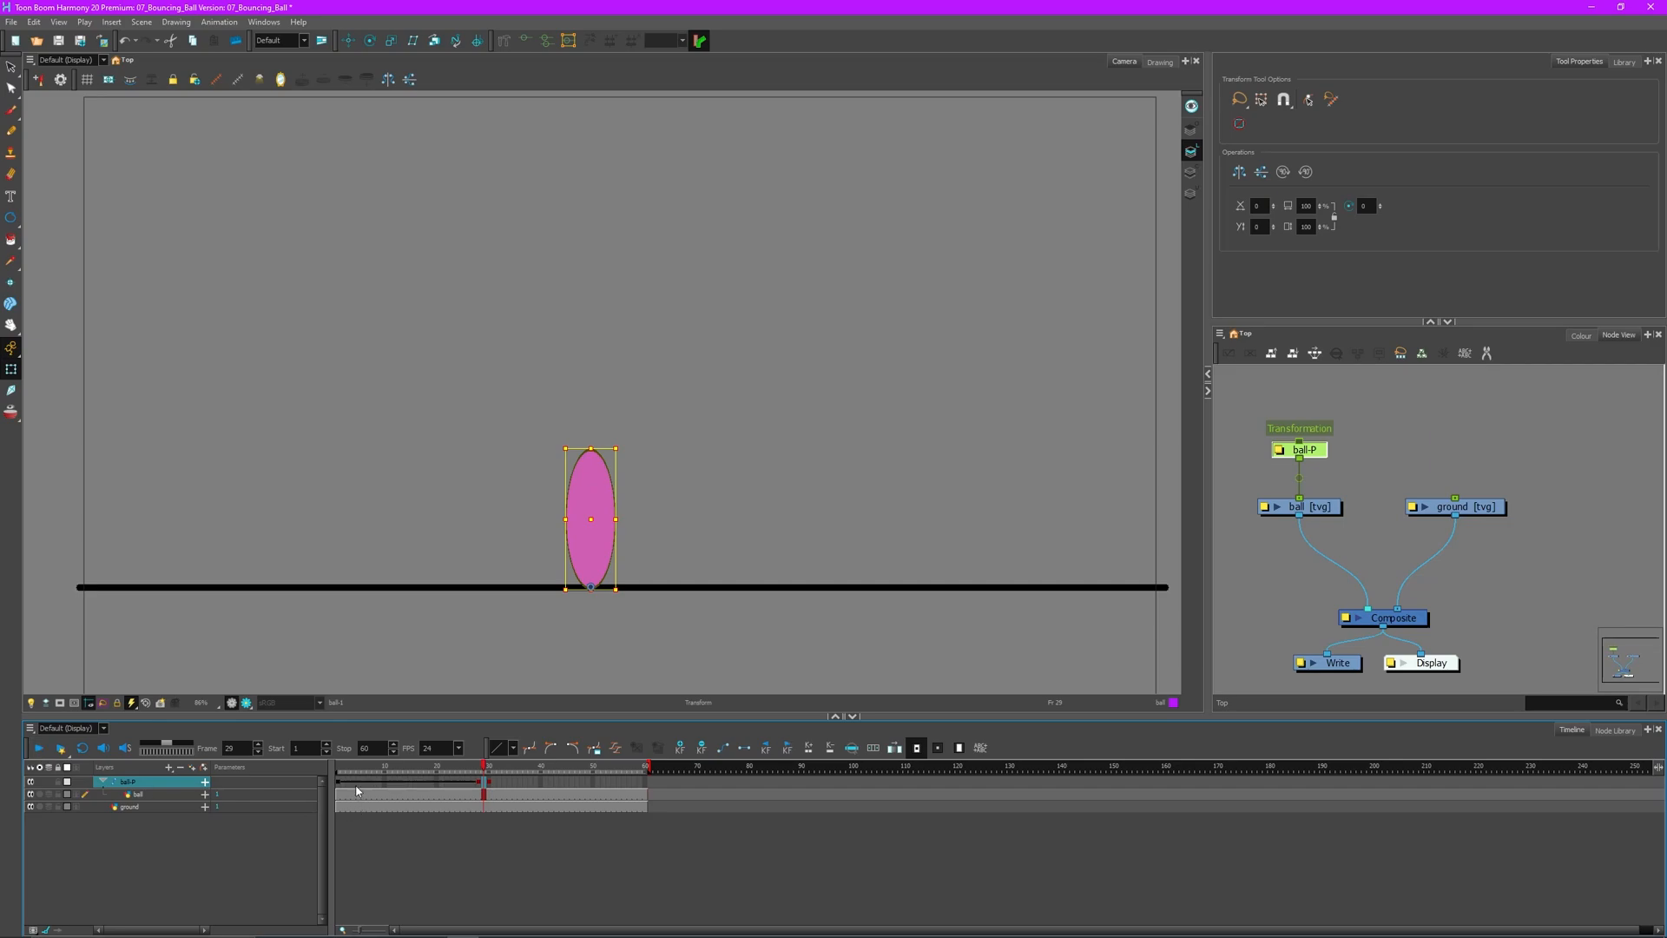
pyautogui.click(405, 784)
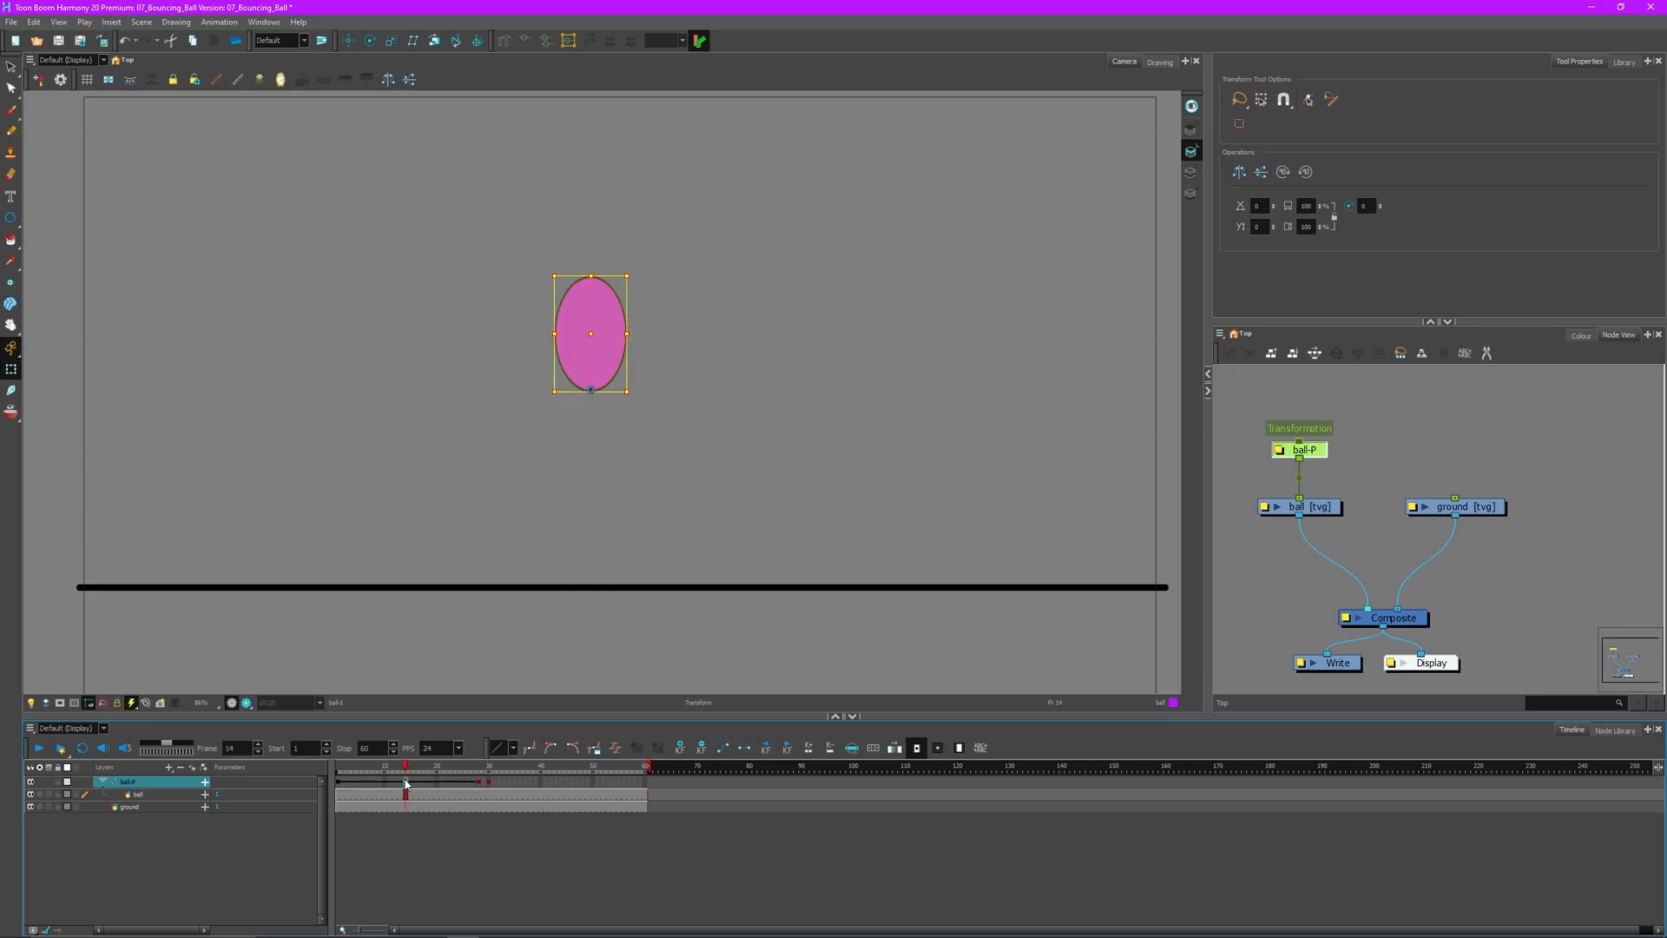
pyautogui.click(12, 413)
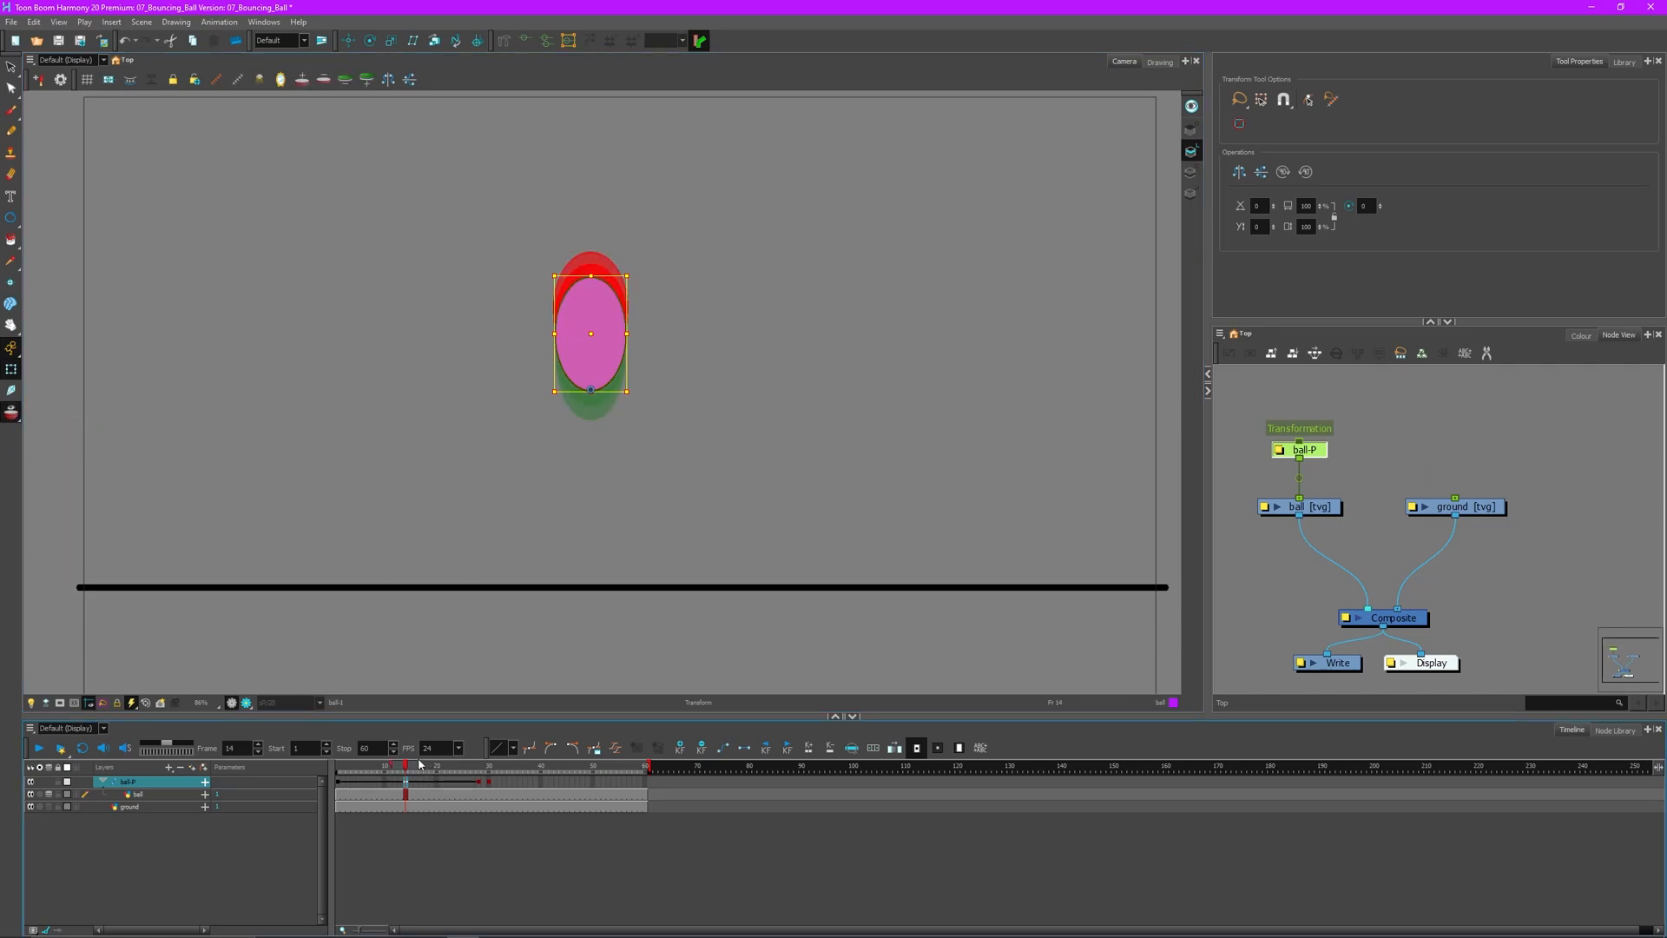
pyautogui.moveTo(424, 767)
pyautogui.mouseDown()
pyautogui.moveTo(480, 766)
pyautogui.moveTo(338, 762)
pyautogui.mouseUp()
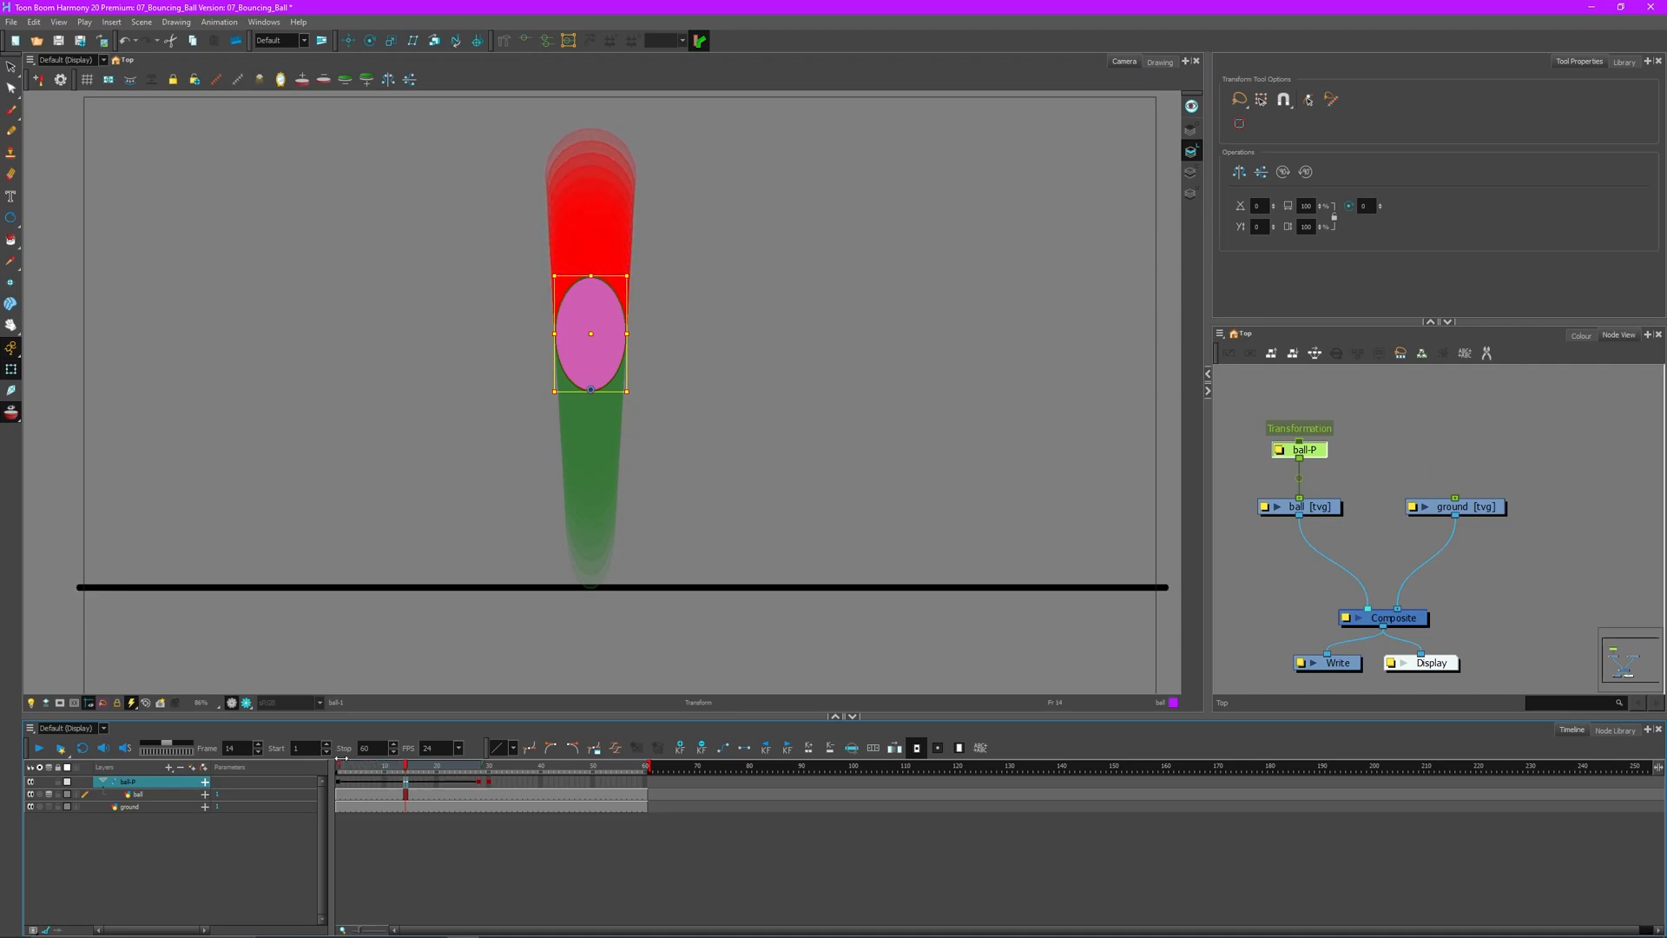
# - Zoom and pan to inspect the onion-skin ghosts, then return to frame 1
pyautogui.scroll(4, 615, 186)
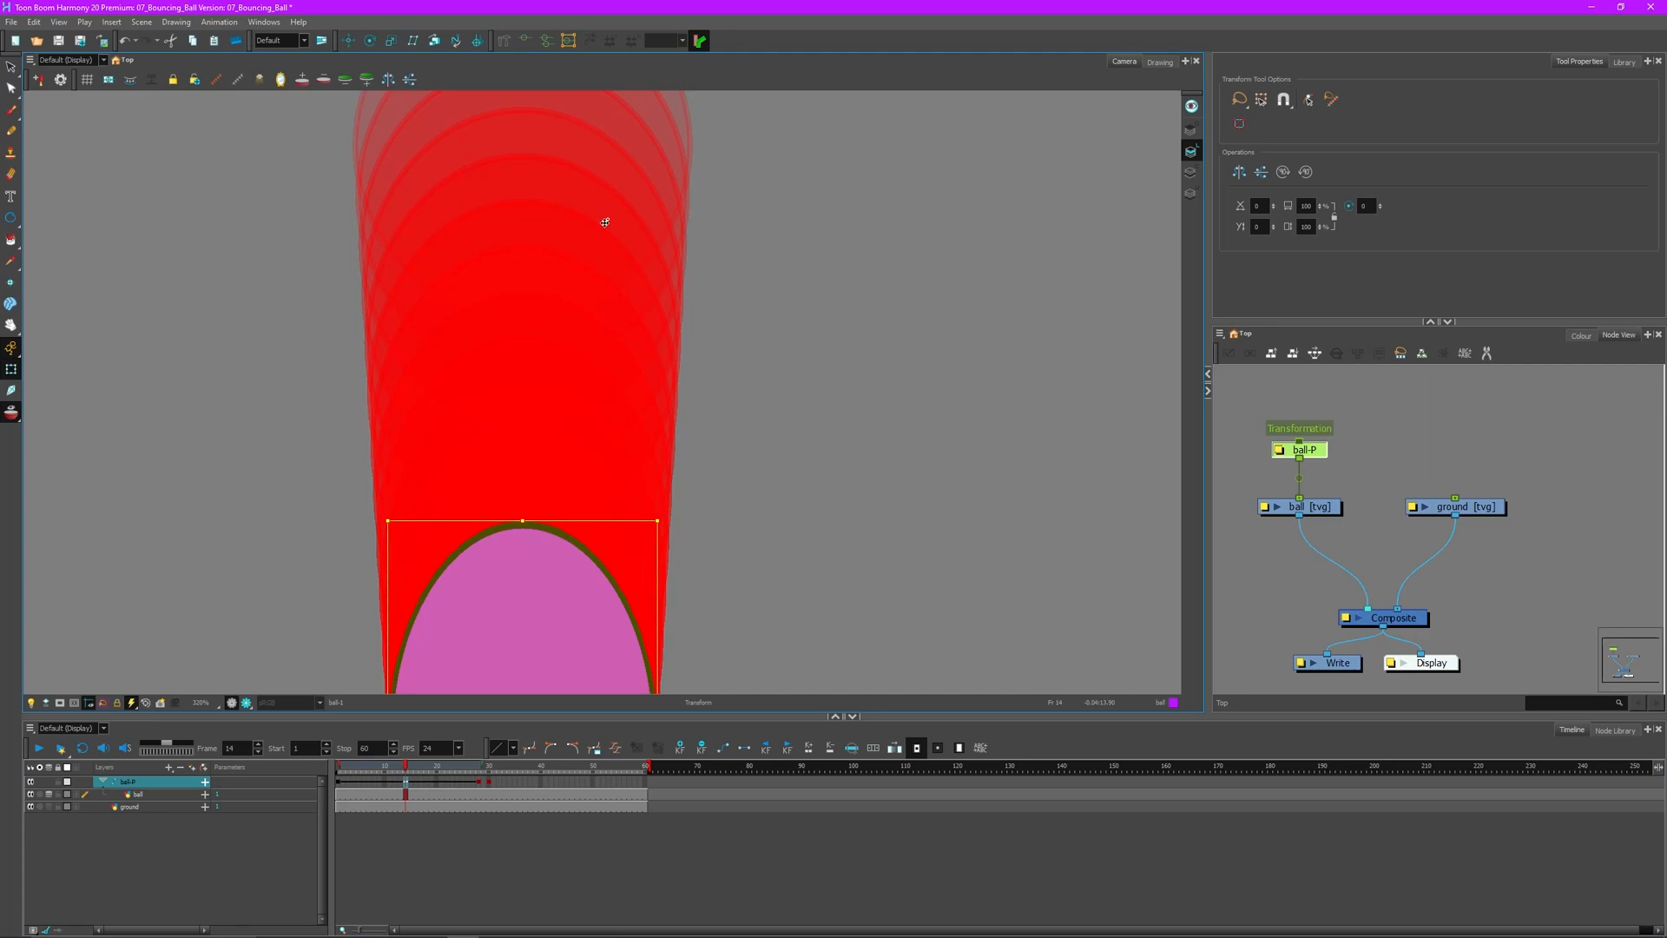
pyautogui.scroll(3, 540, 205)
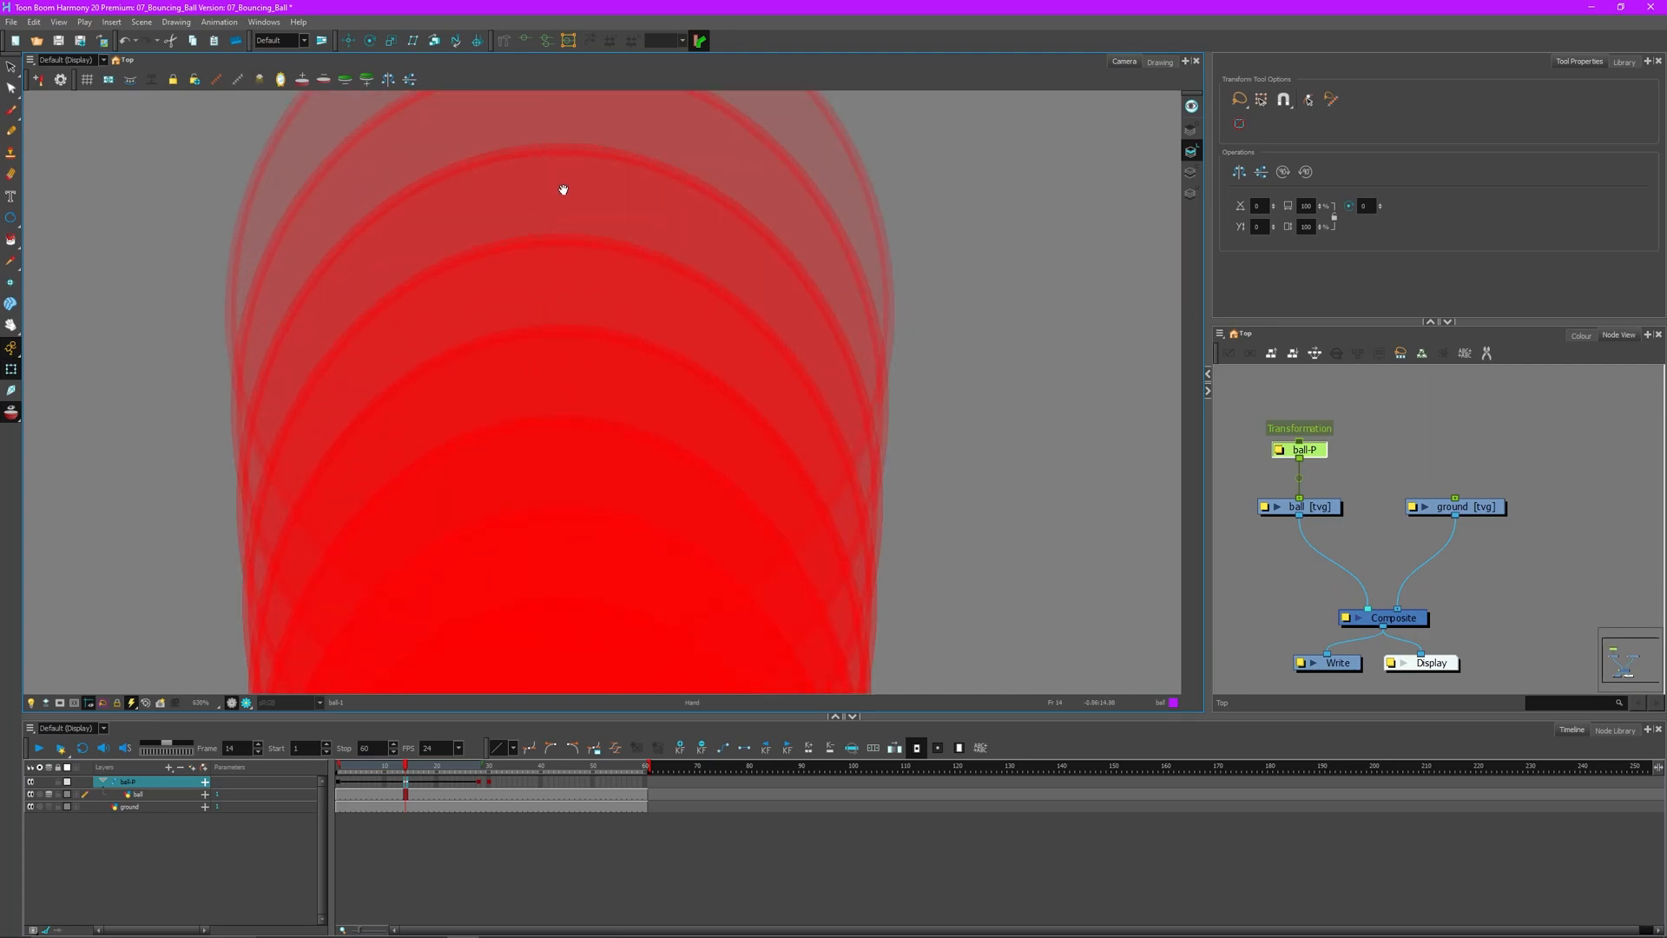
pyautogui.moveTo(564, 190); pyautogui.dragTo(566, 264)
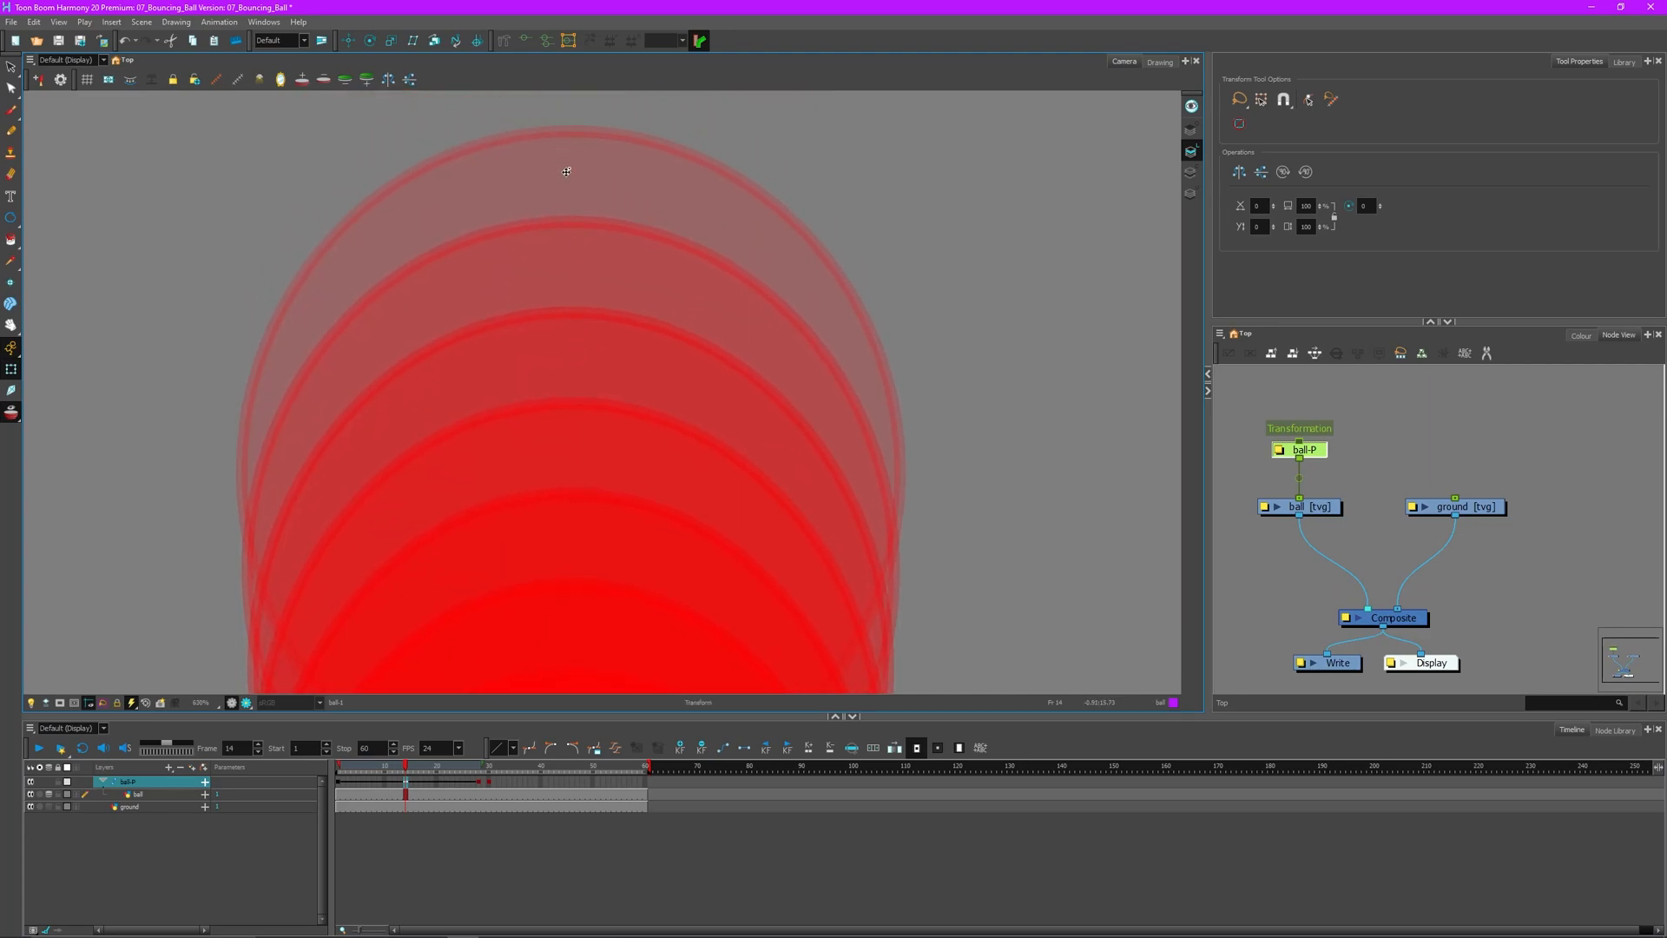
pyautogui.scroll(-7, 543, 340)
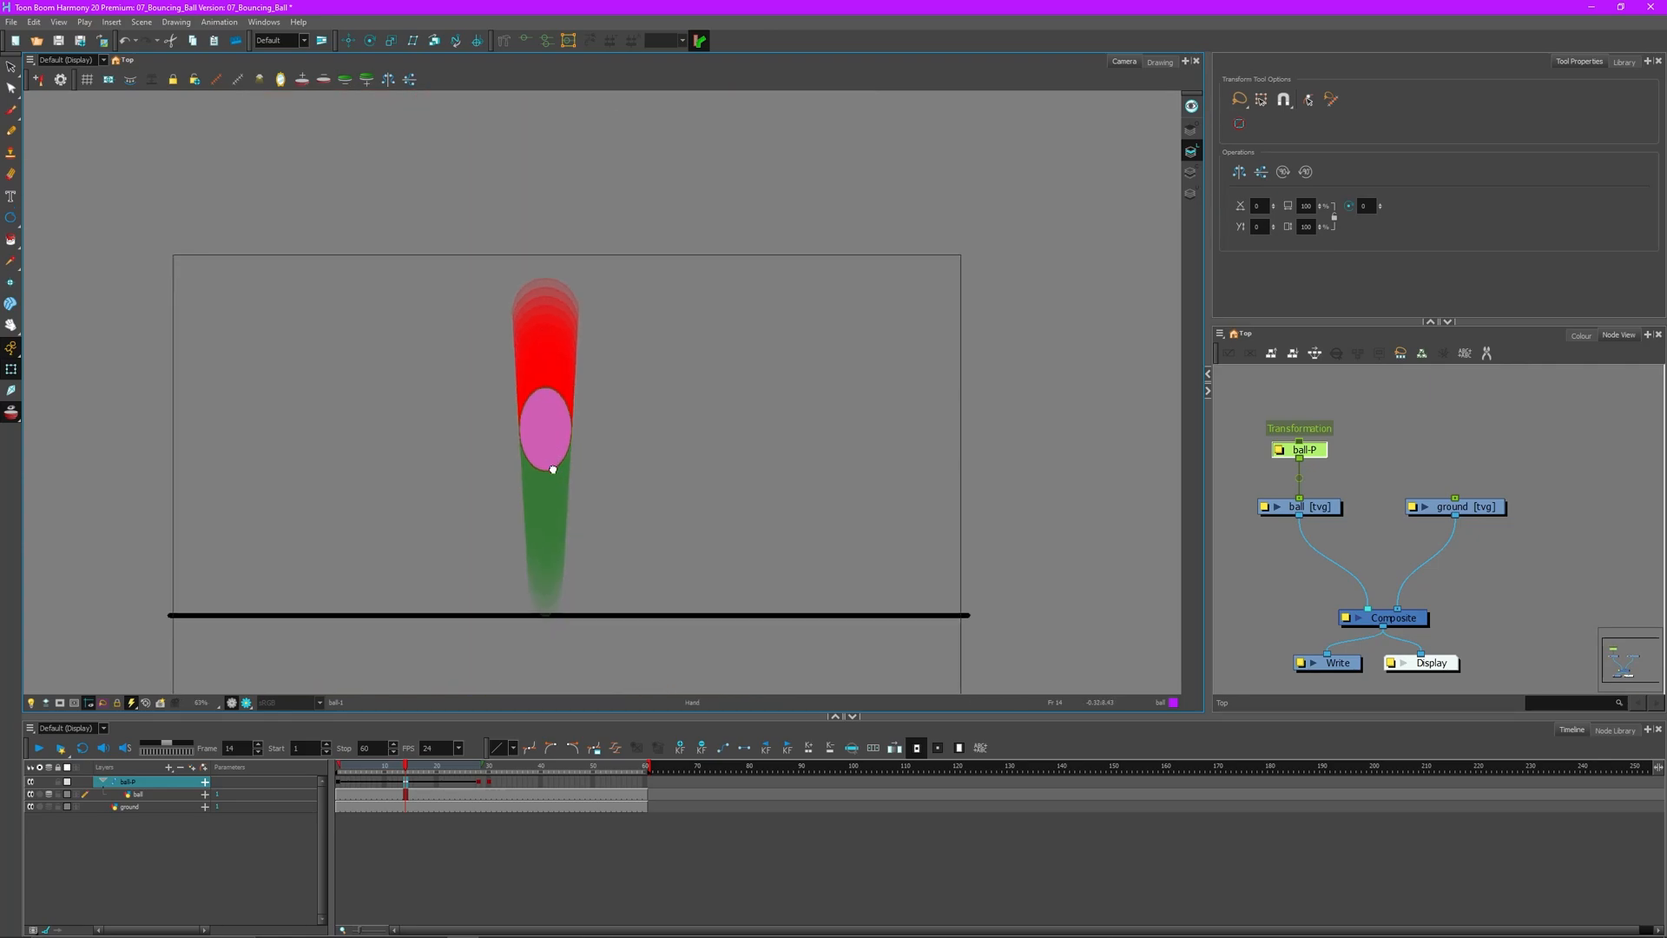
pyautogui.scroll(2, 547, 492)
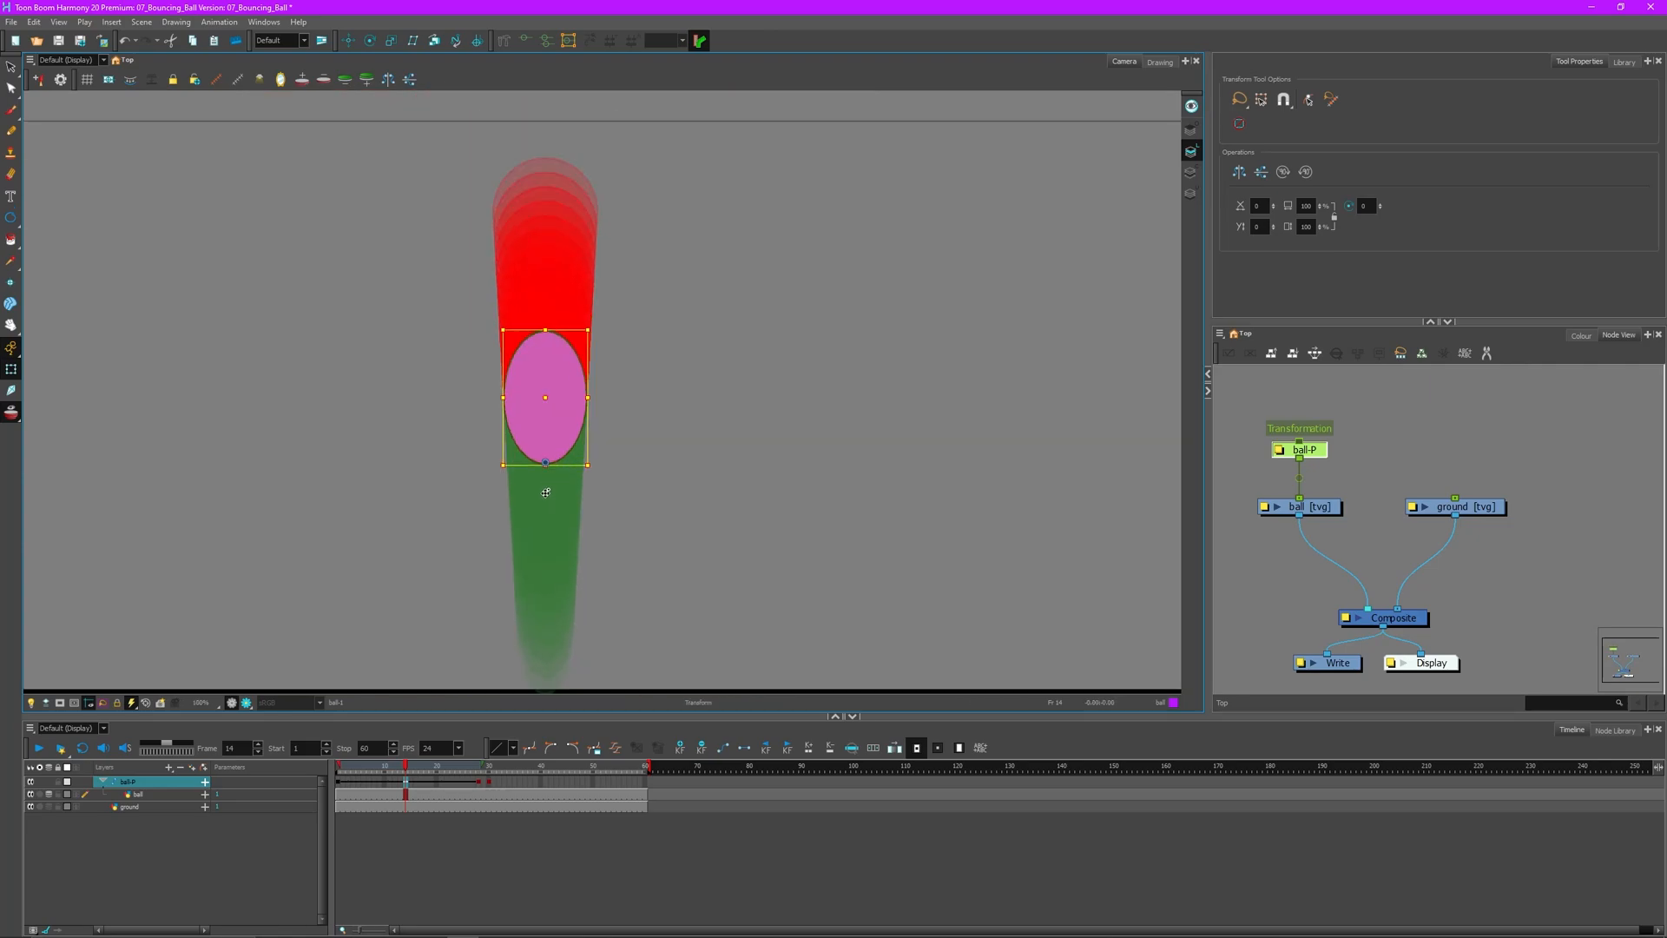
pyautogui.click(338, 785)
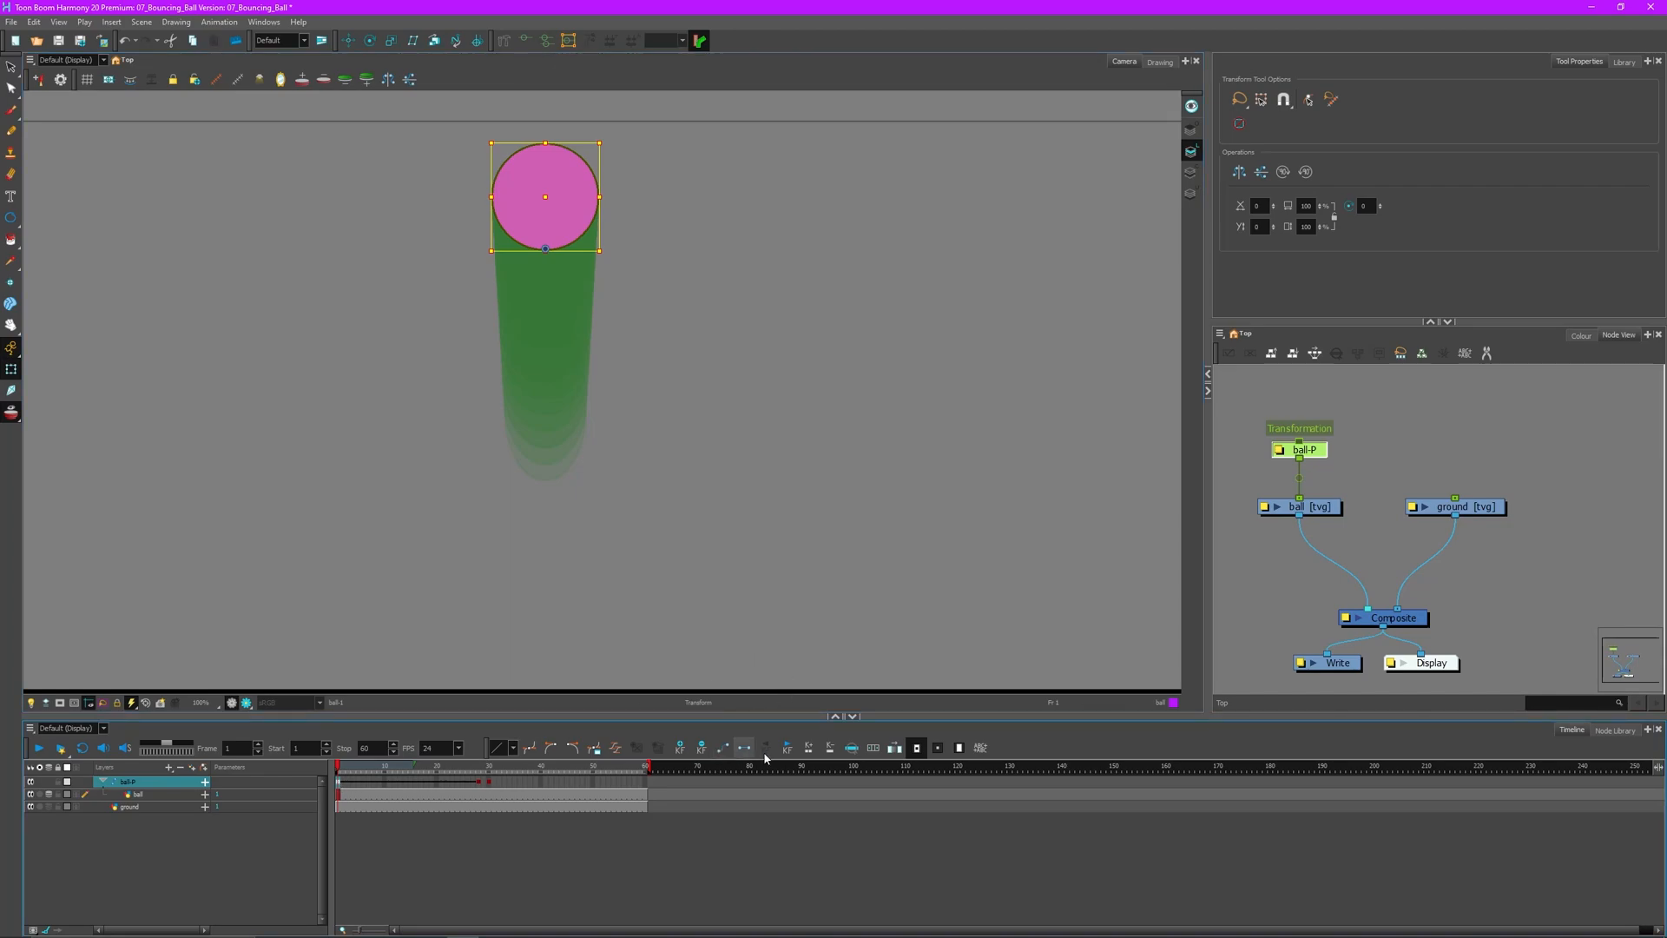
# - Apply an ease-in curve to ball-P's fall and extend onion skin to about frame 30
pyautogui.click(615, 748)
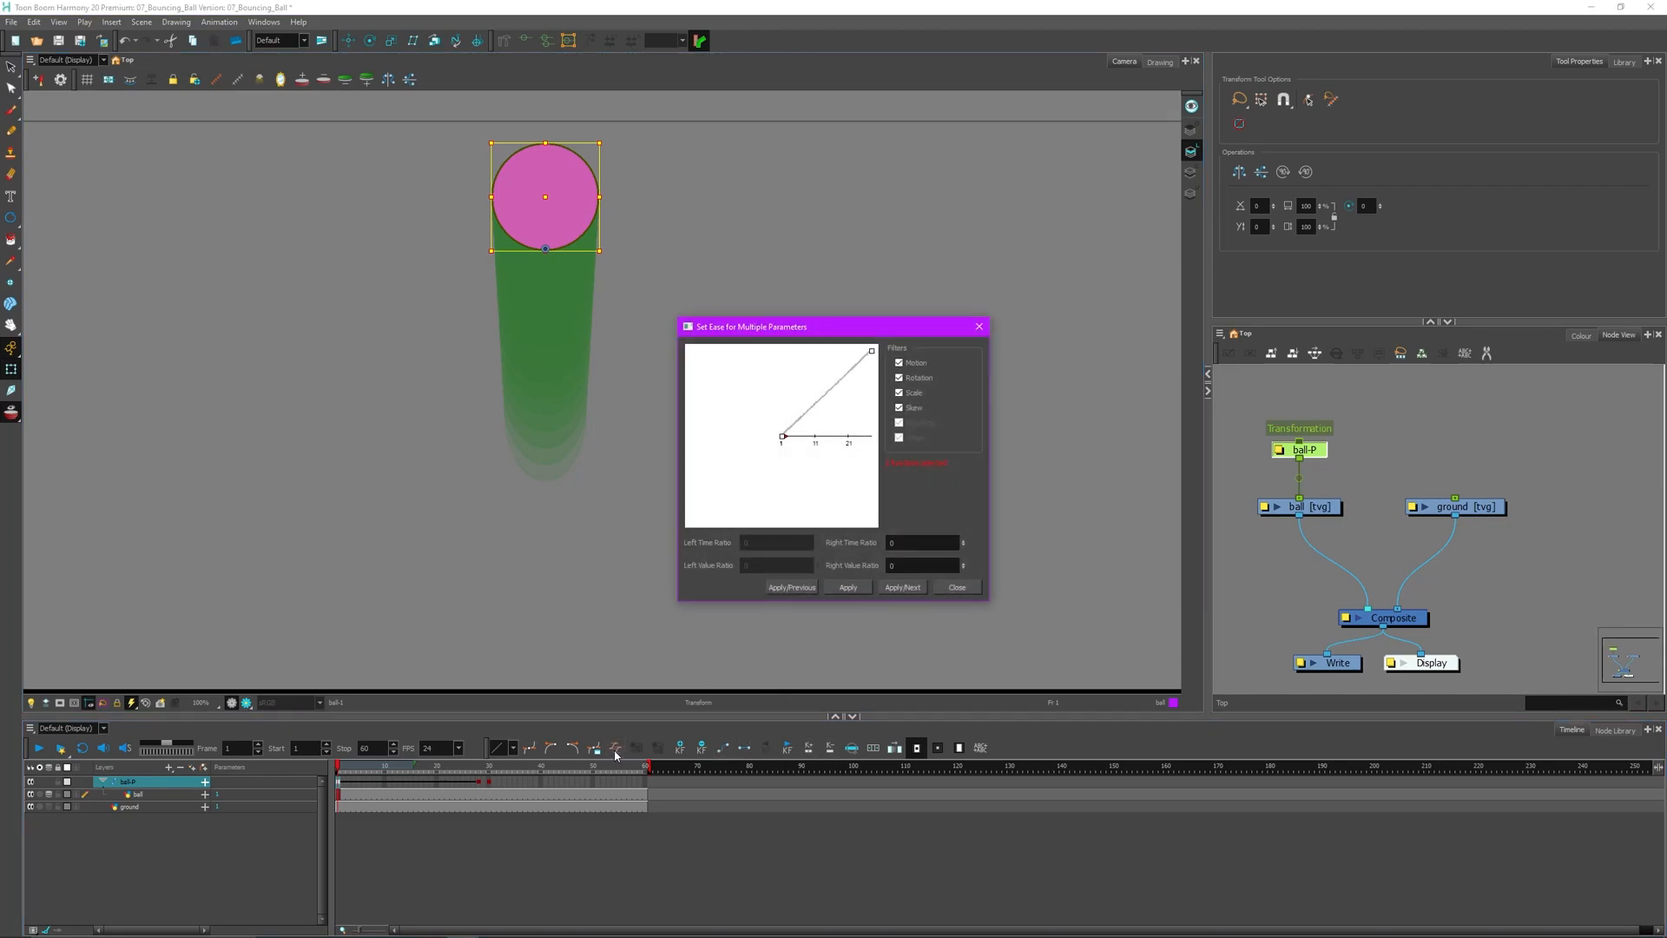
pyautogui.moveTo(783, 437); pyautogui.dragTo(875, 438)
pyautogui.click(848, 587)
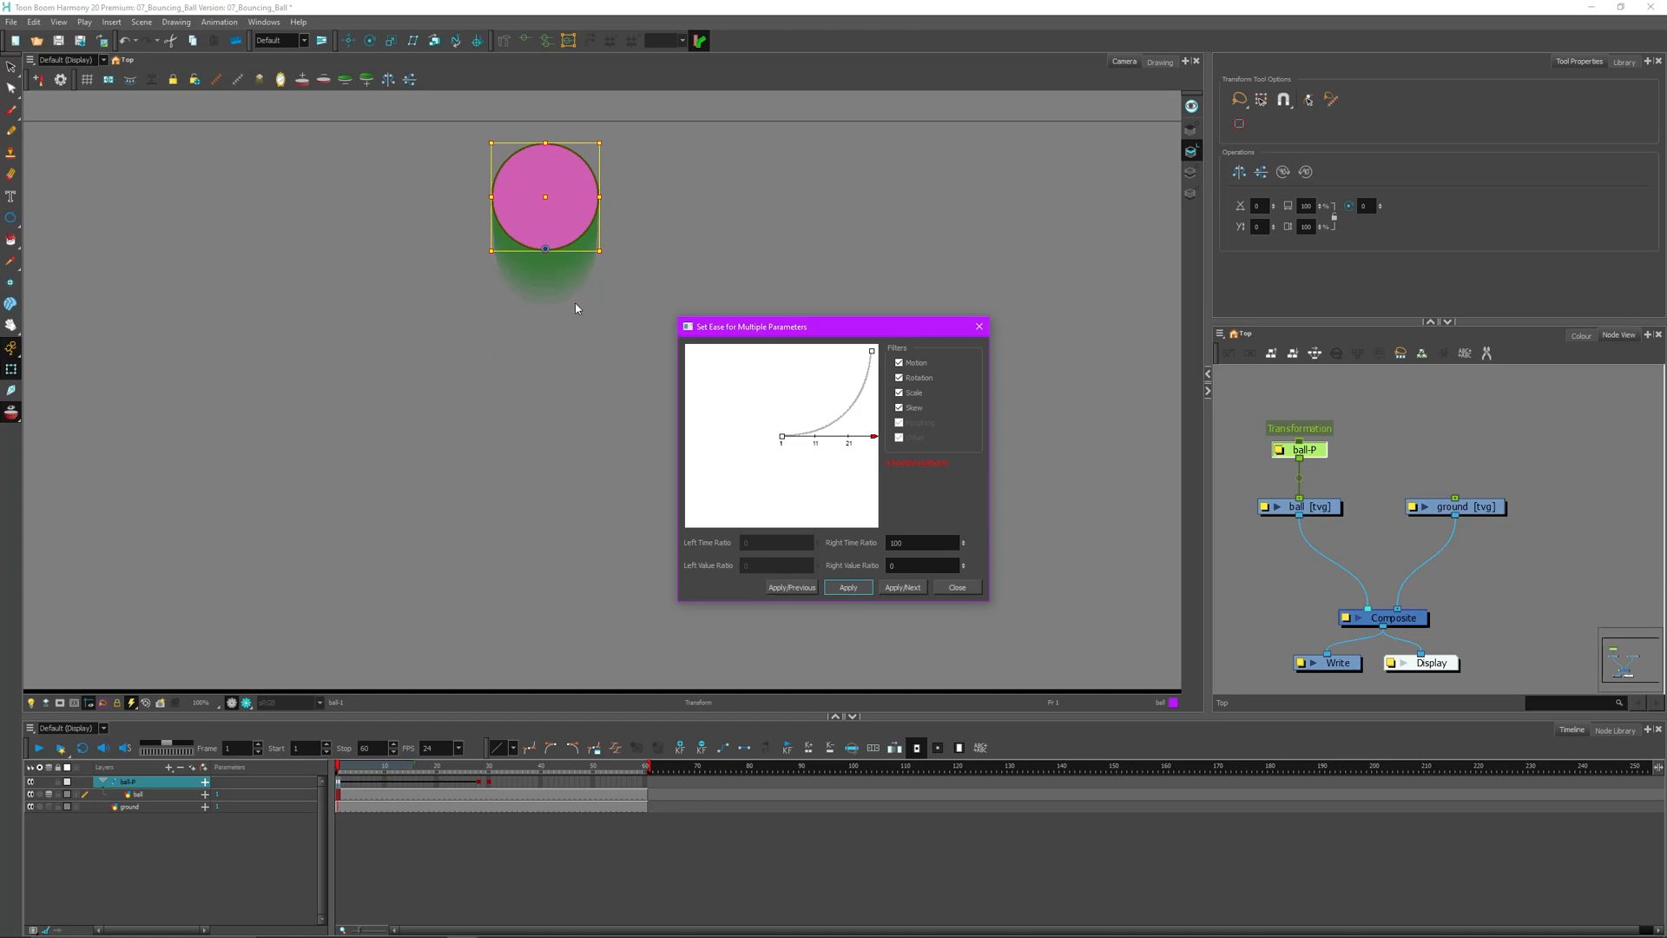
pyautogui.click(956, 587)
pyautogui.moveTo(413, 776); pyautogui.dragTo(491, 777)
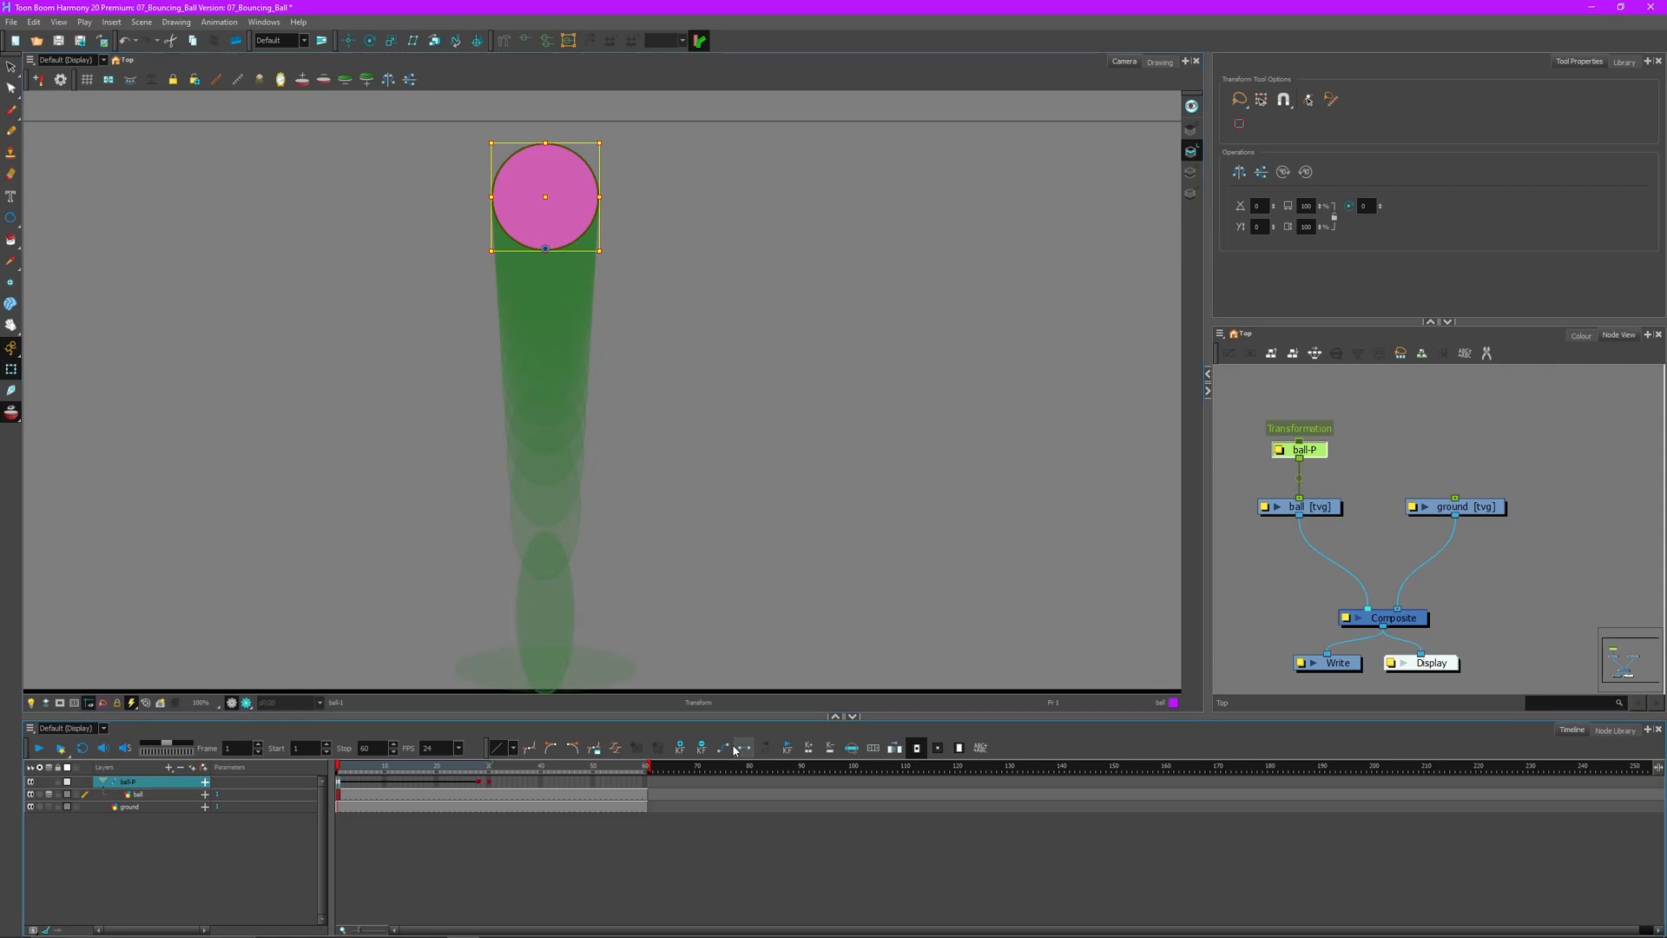
pyautogui.click(615, 748)
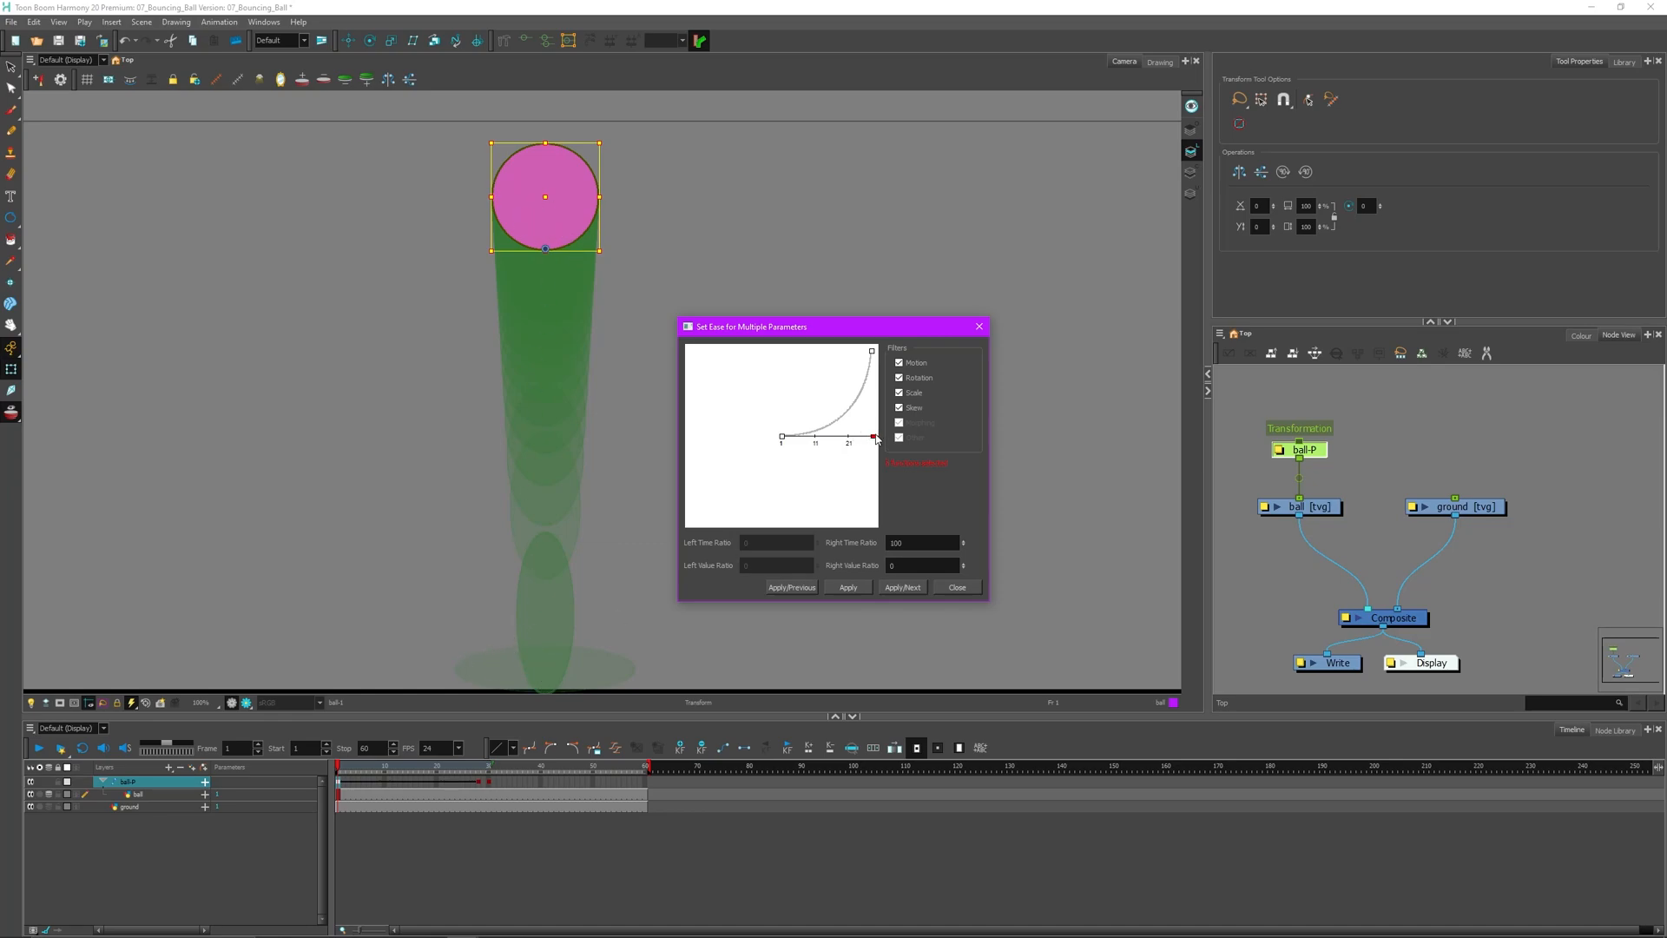
# - Reshape the ease curve, apply it, and enter 00 as the Right Value Ratio
pyautogui.moveTo(874, 436); pyautogui.dragTo(758, 354)
pyautogui.moveTo(757, 349); pyautogui.dragTo(756, 351)
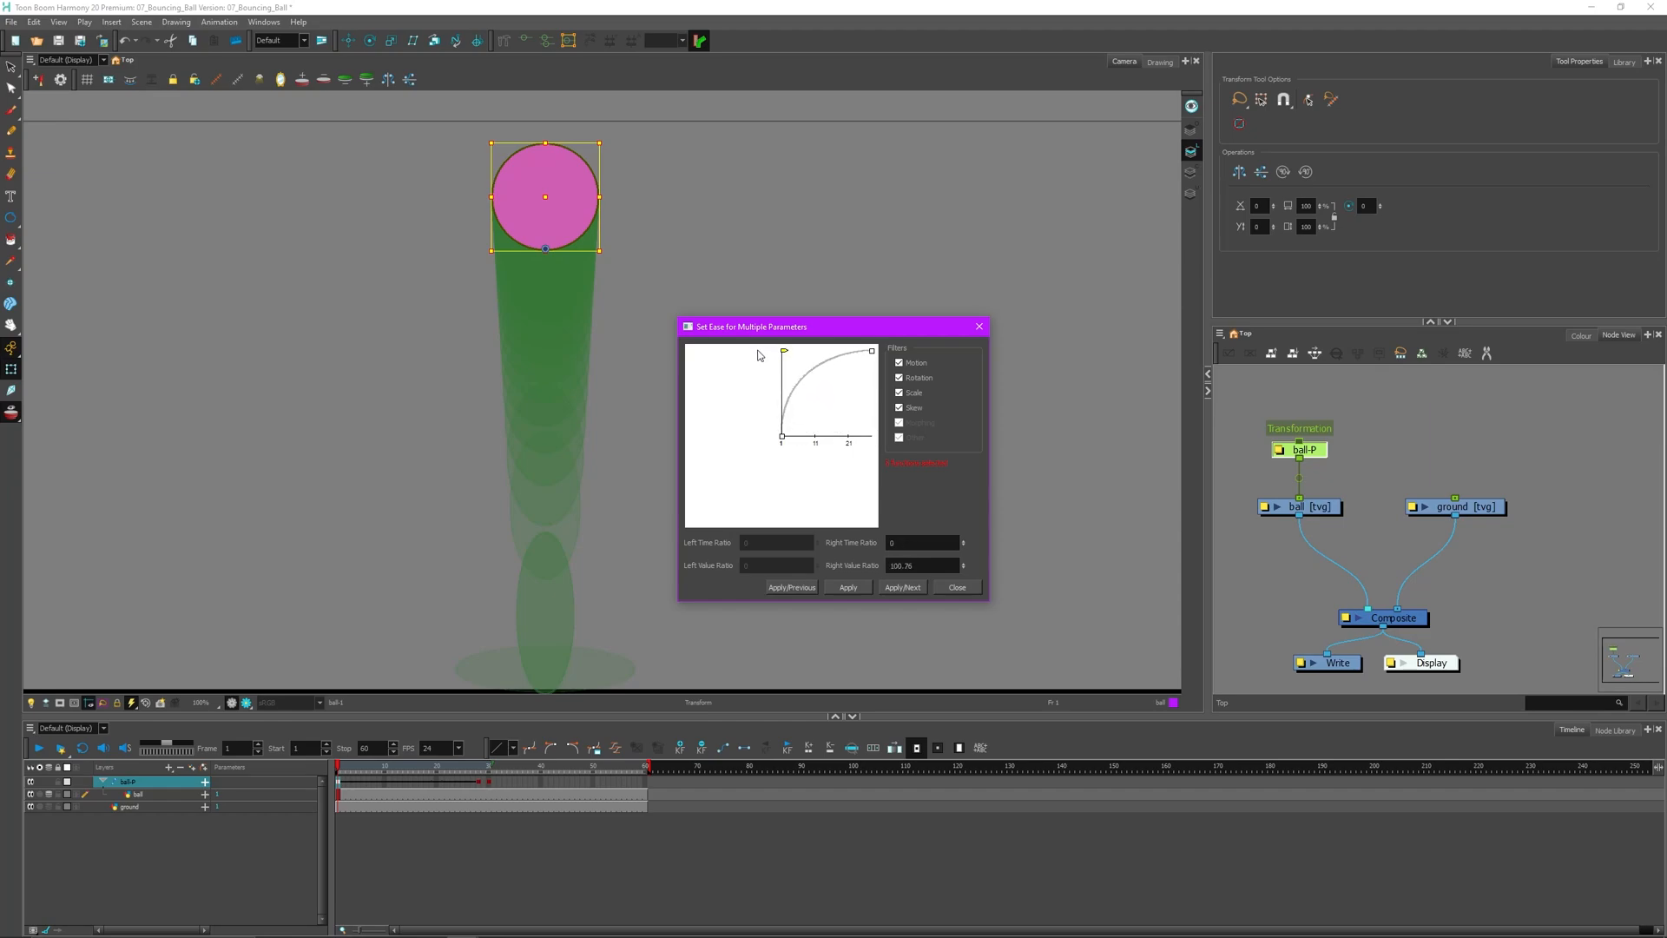
pyautogui.click(844, 587)
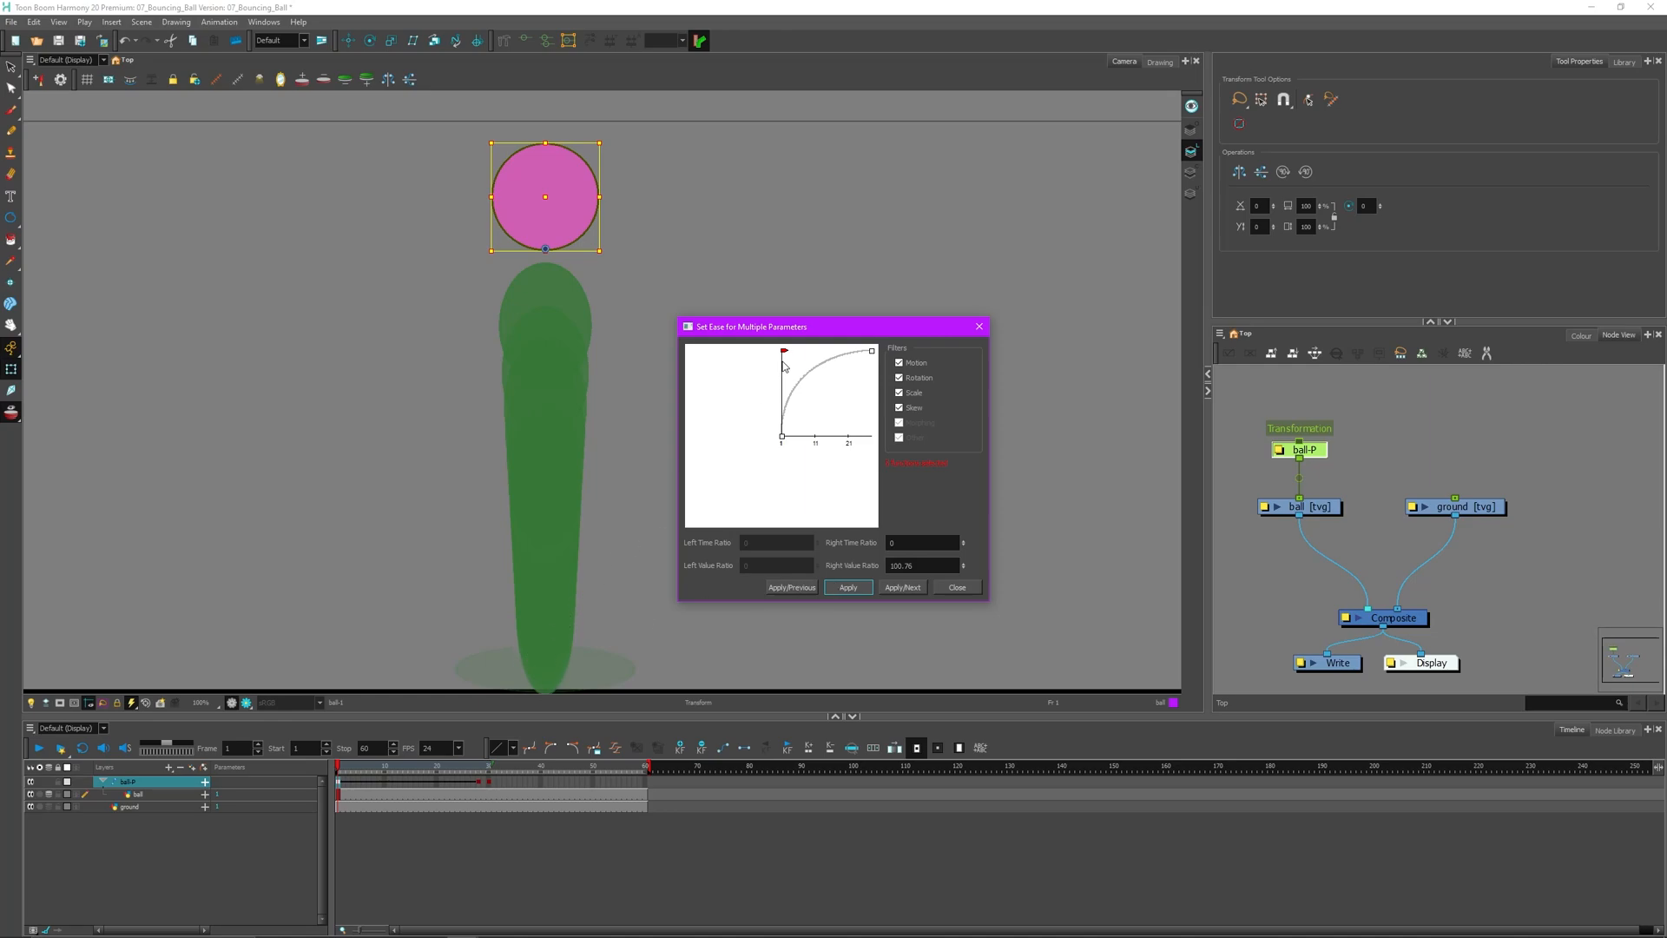
pyautogui.moveTo(785, 351); pyautogui.dragTo(873, 442)
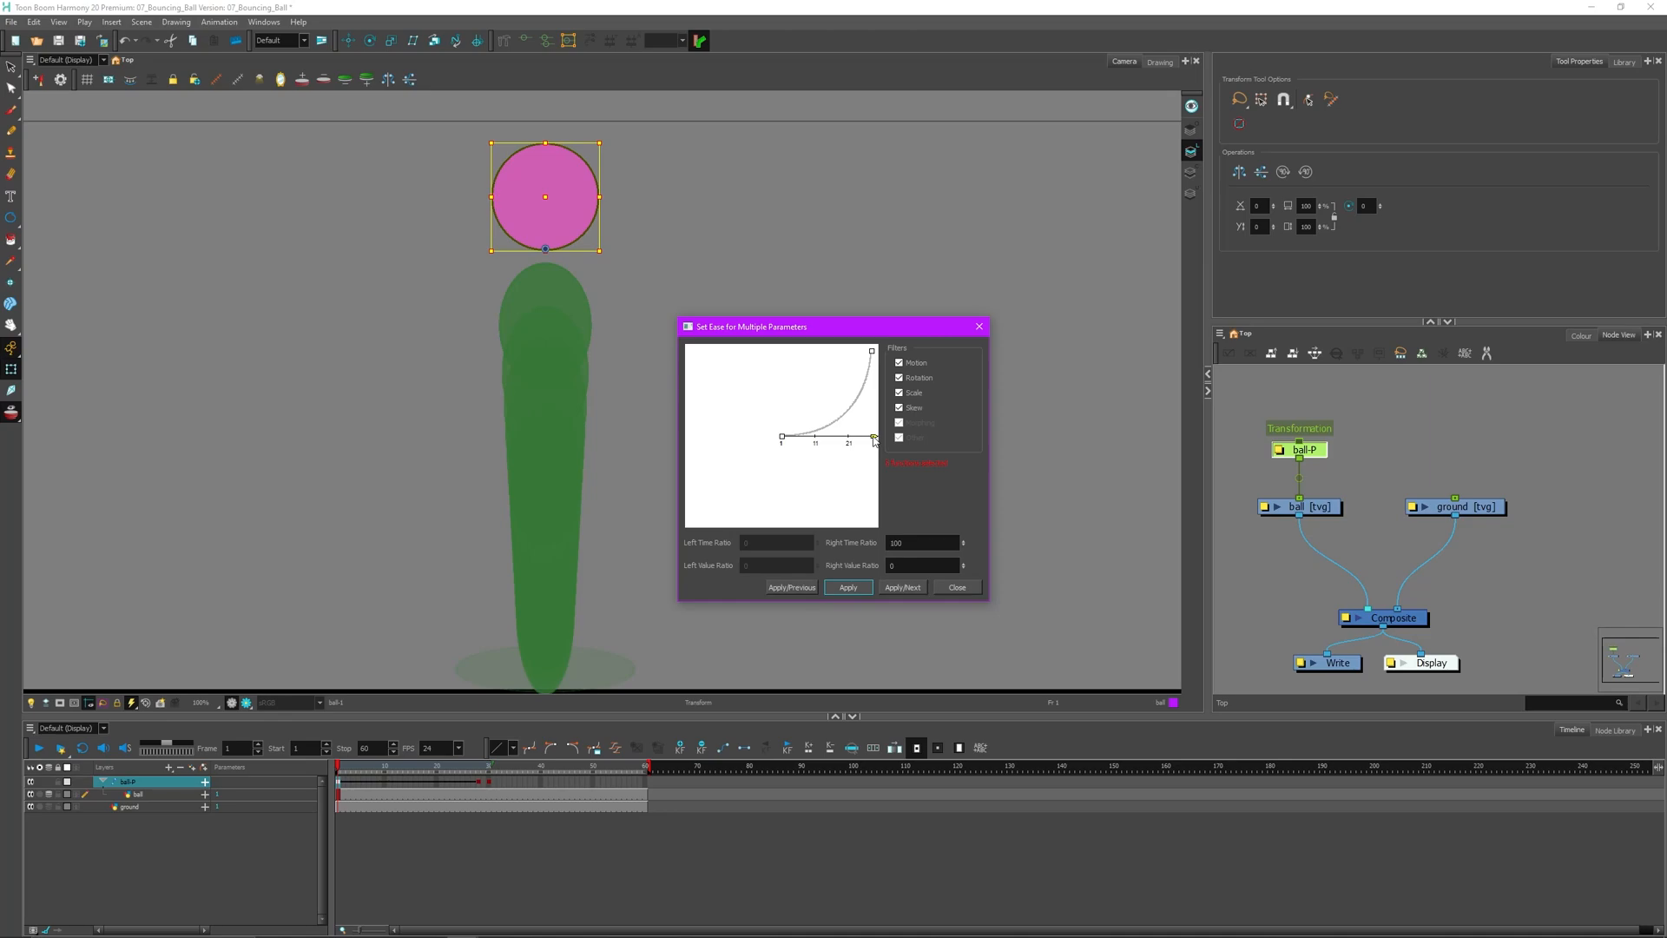
pyautogui.moveTo(874, 441); pyautogui.dragTo(875, 440)
pyautogui.moveTo(916, 566); pyautogui.dragTo(880, 543)
pyautogui.write('00')
pyautogui.press('Tab')
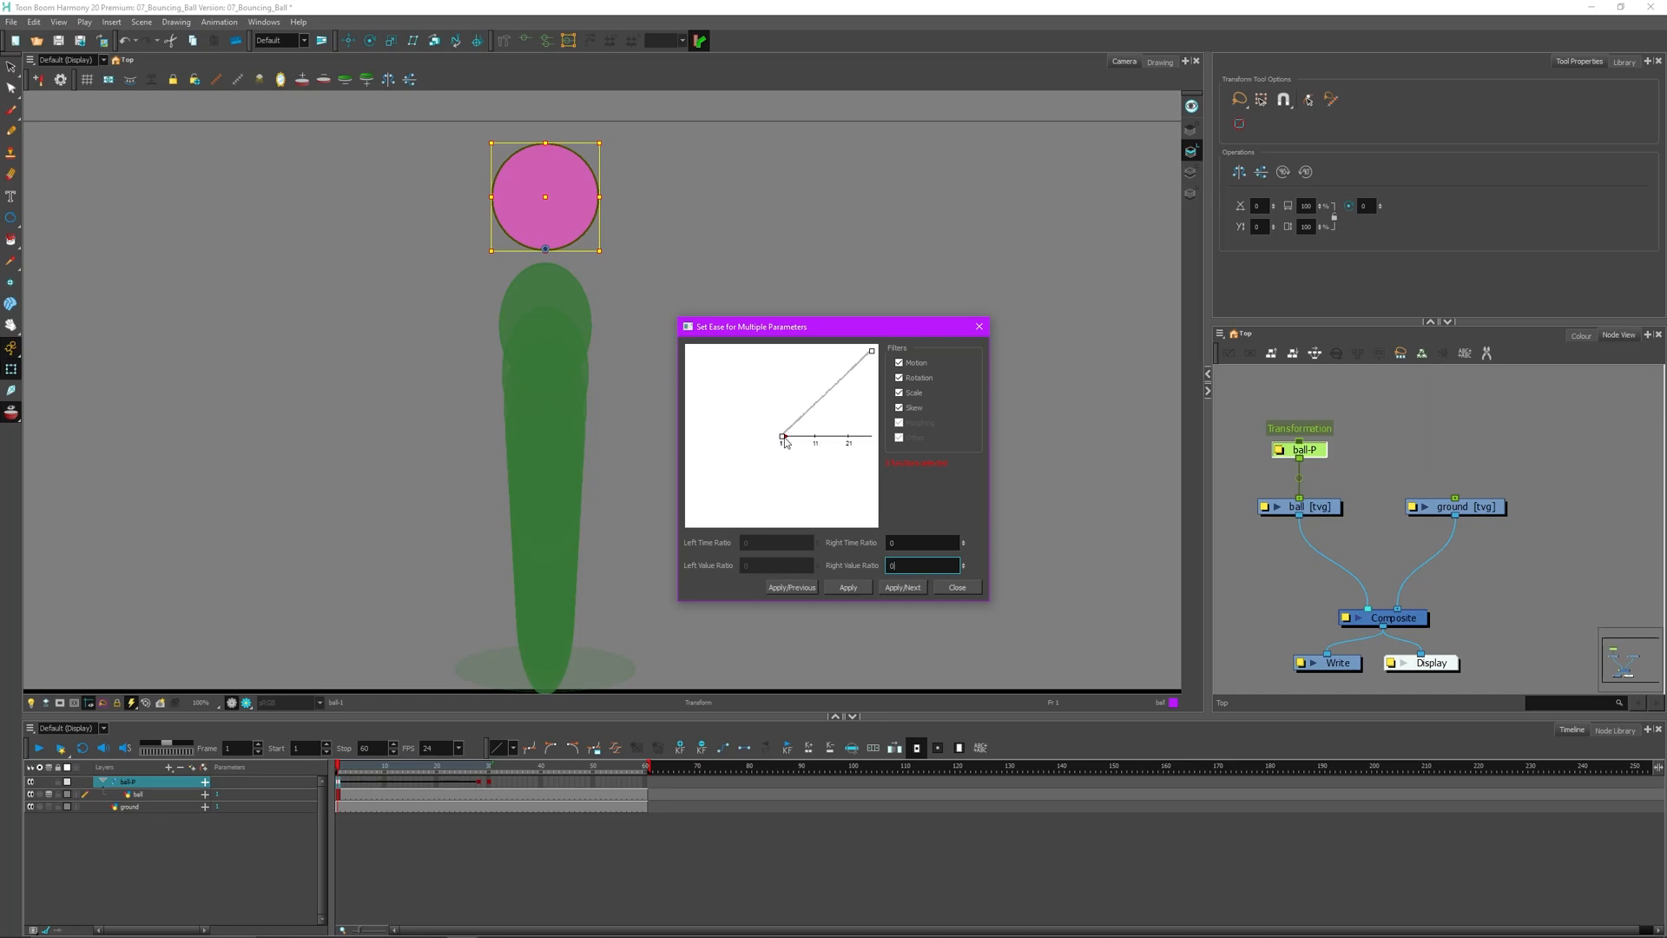
# - Set Right Time Ratio 100 and Right Value Ratio 0, apply, close, and play the eased fall
pyautogui.moveTo(785, 441); pyautogui.dragTo(877, 441)
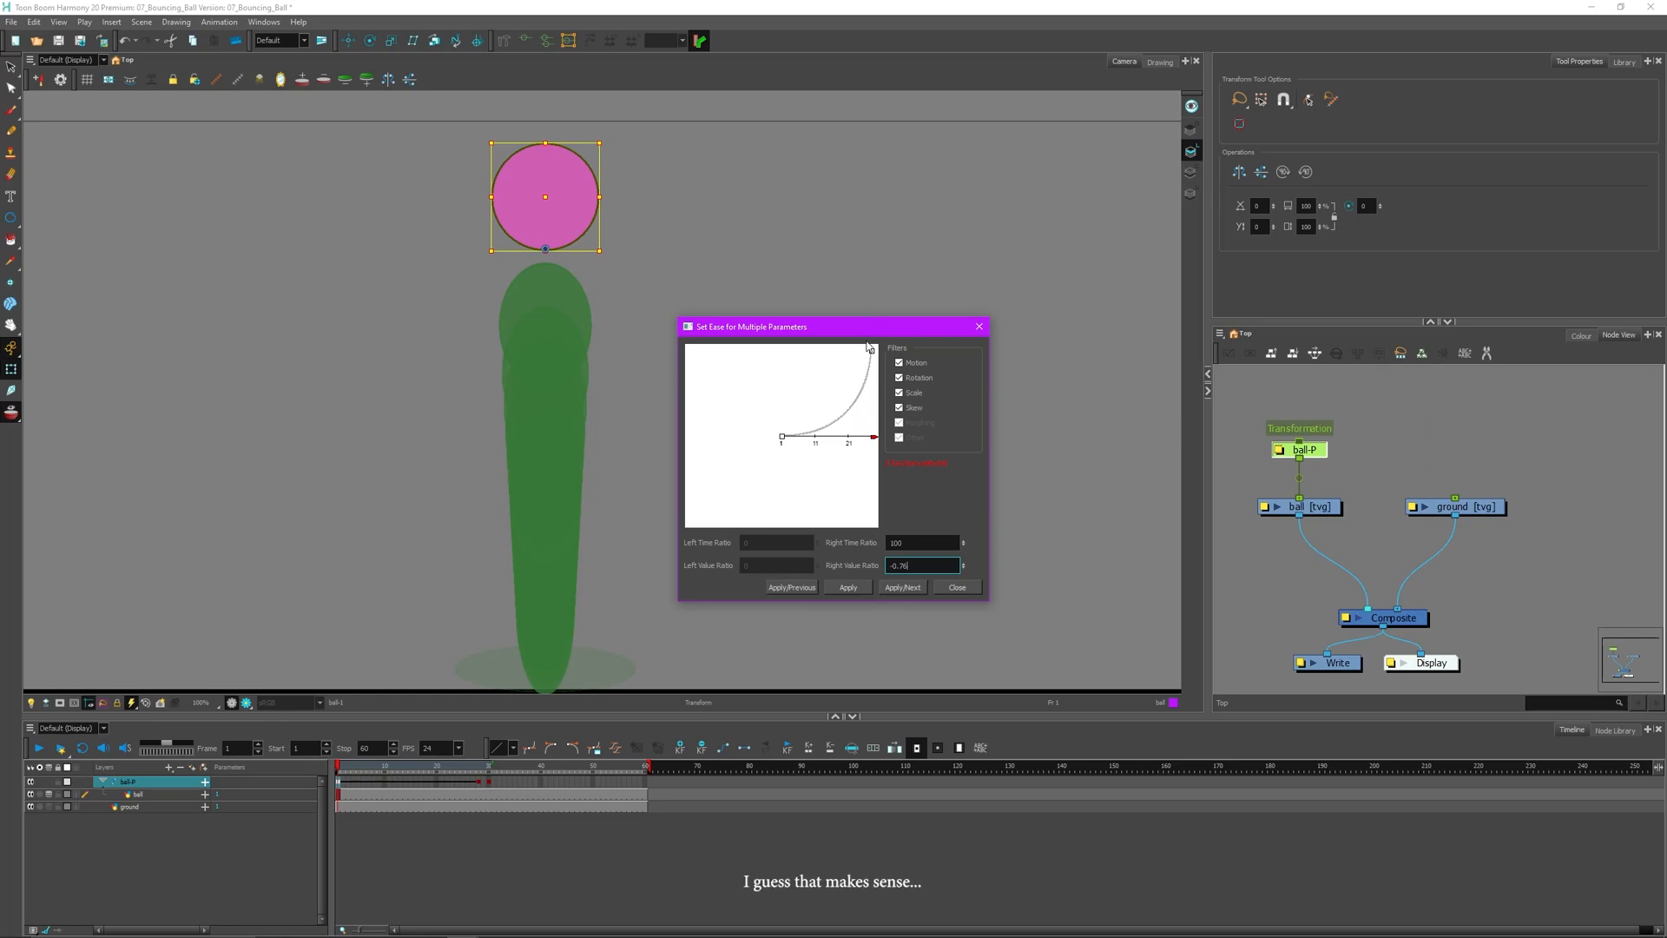
pyautogui.moveTo(918, 565); pyautogui.dragTo(863, 565)
pyautogui.write('0')
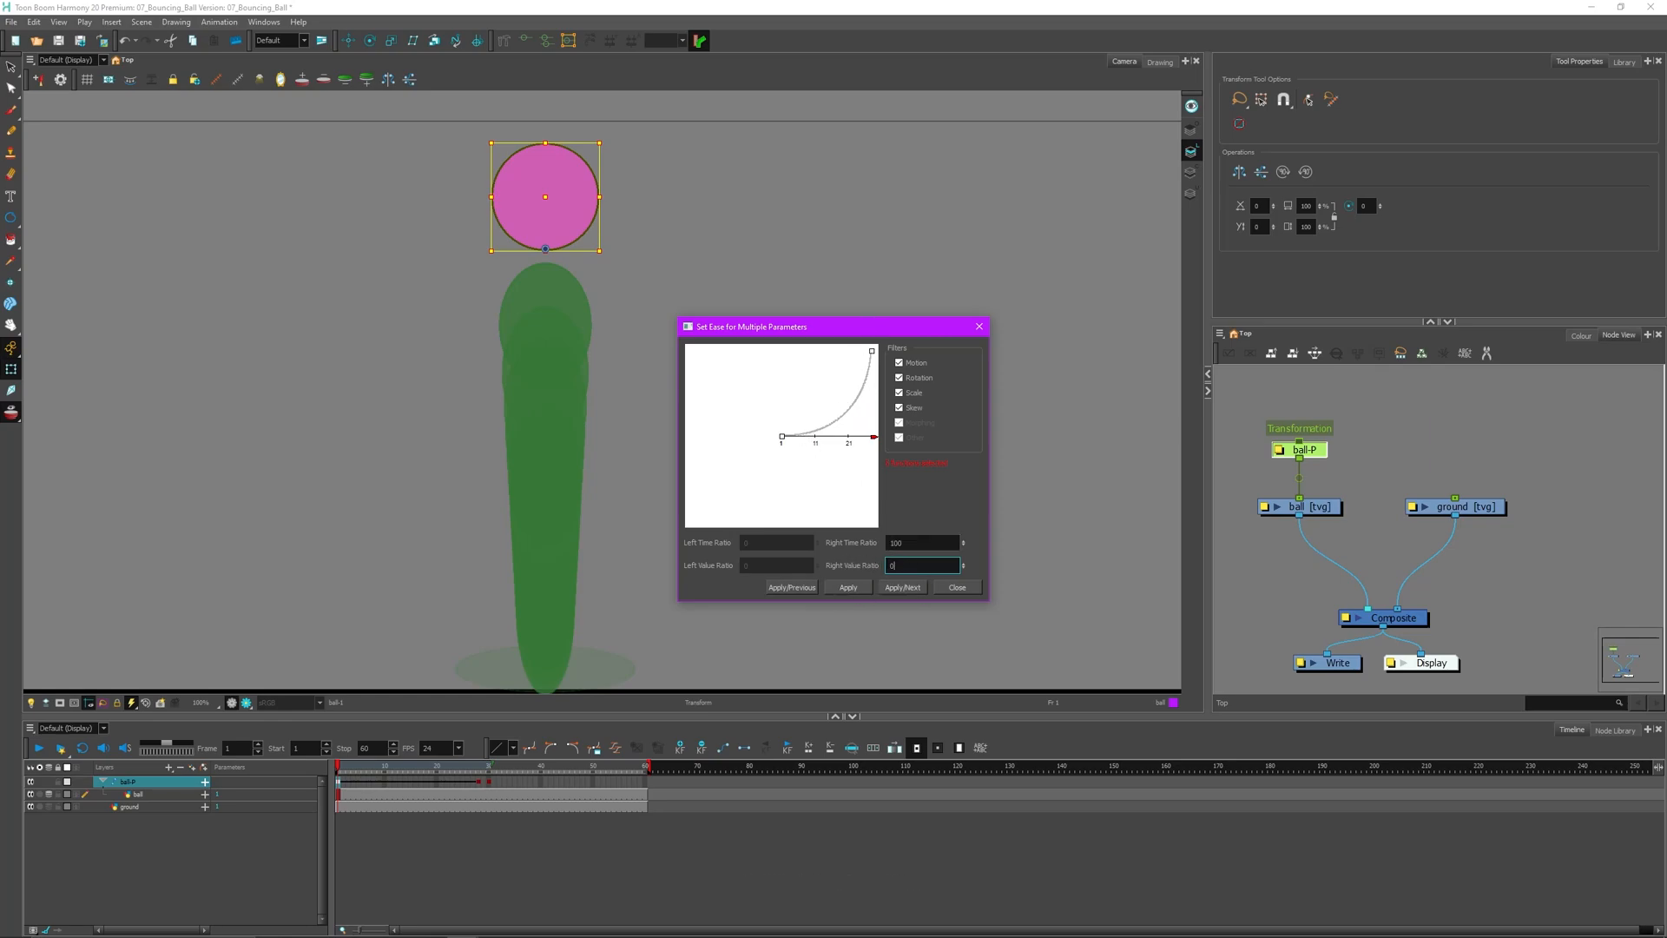
pyautogui.click(849, 588)
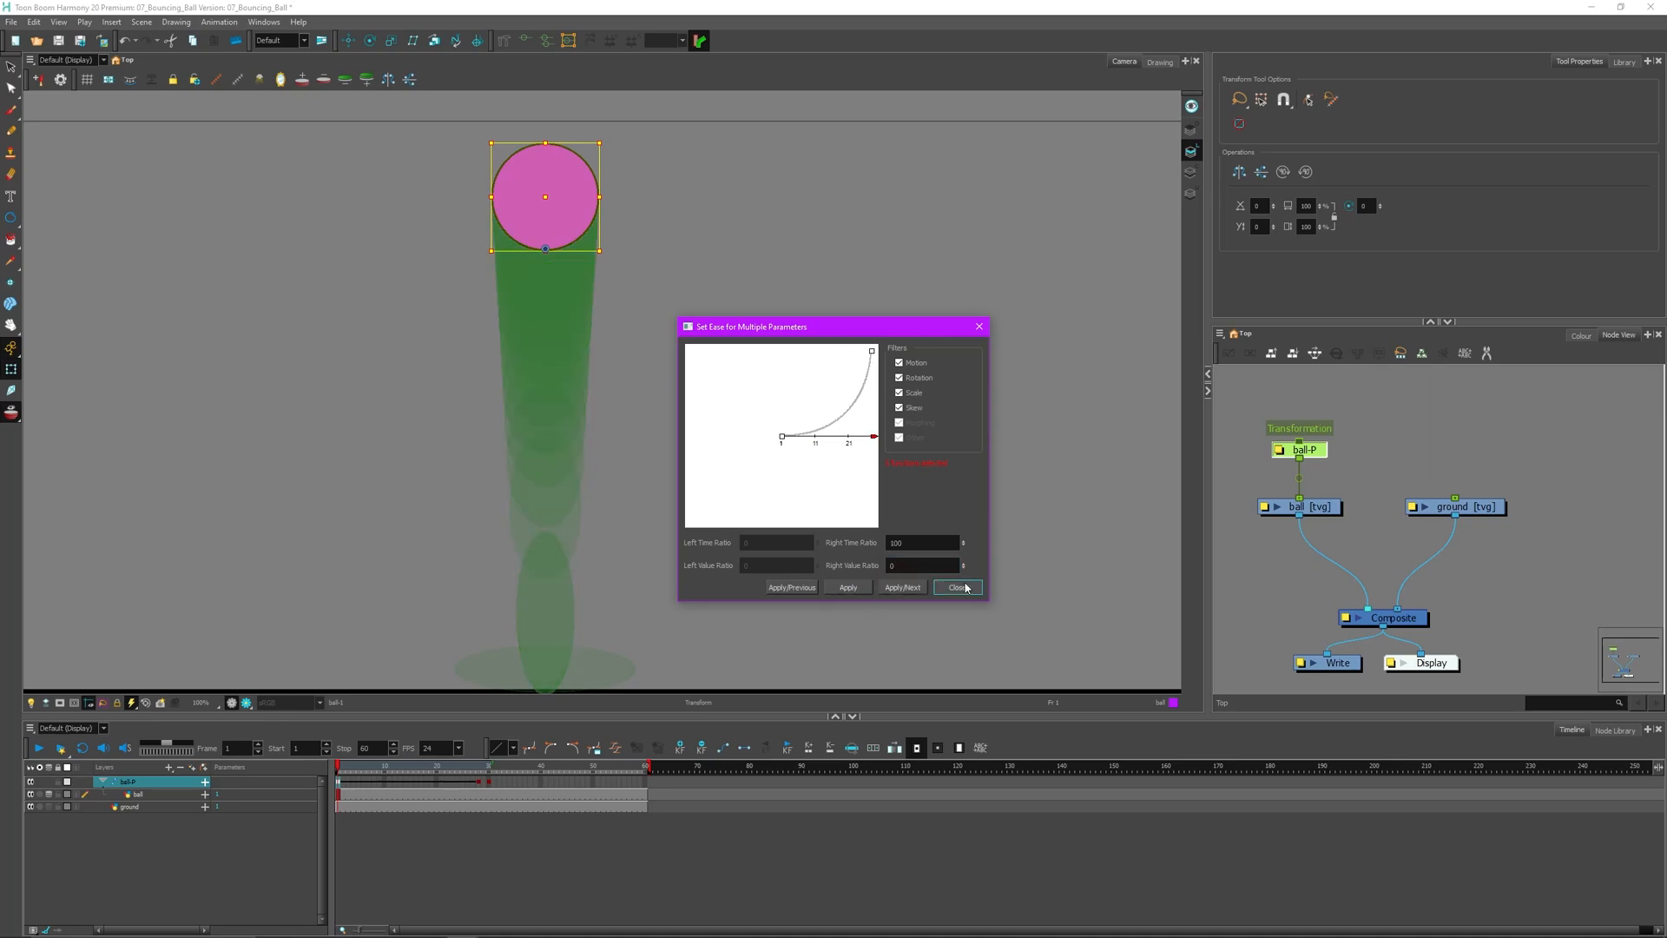
pyautogui.click(957, 587)
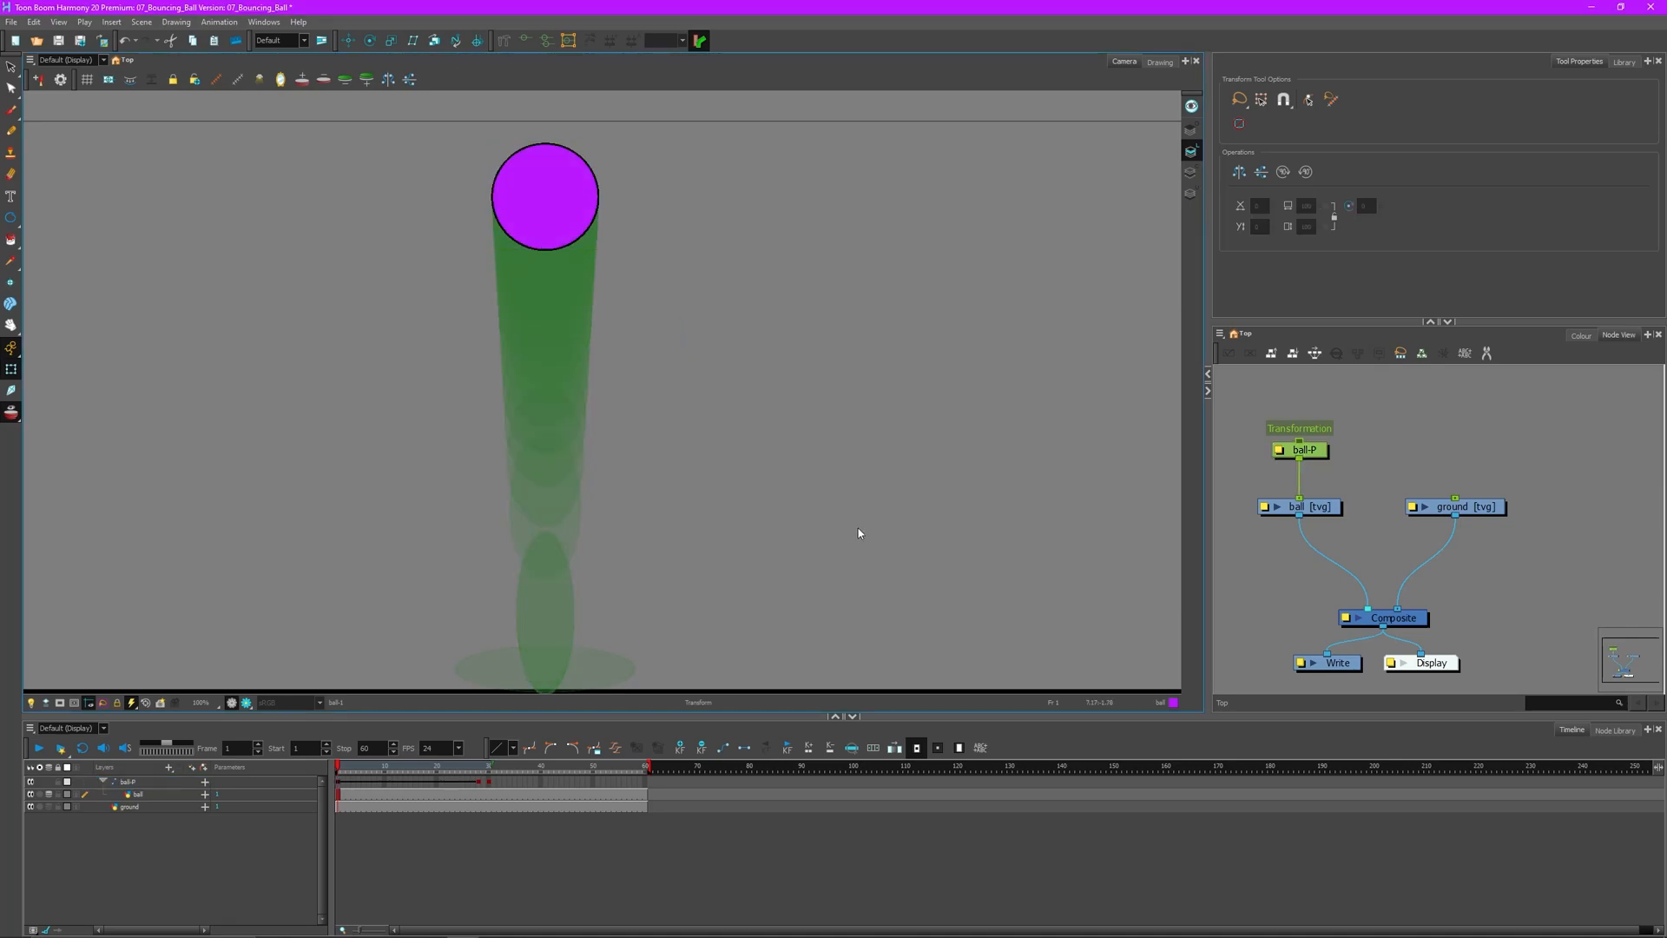
pyautogui.click(41, 749)
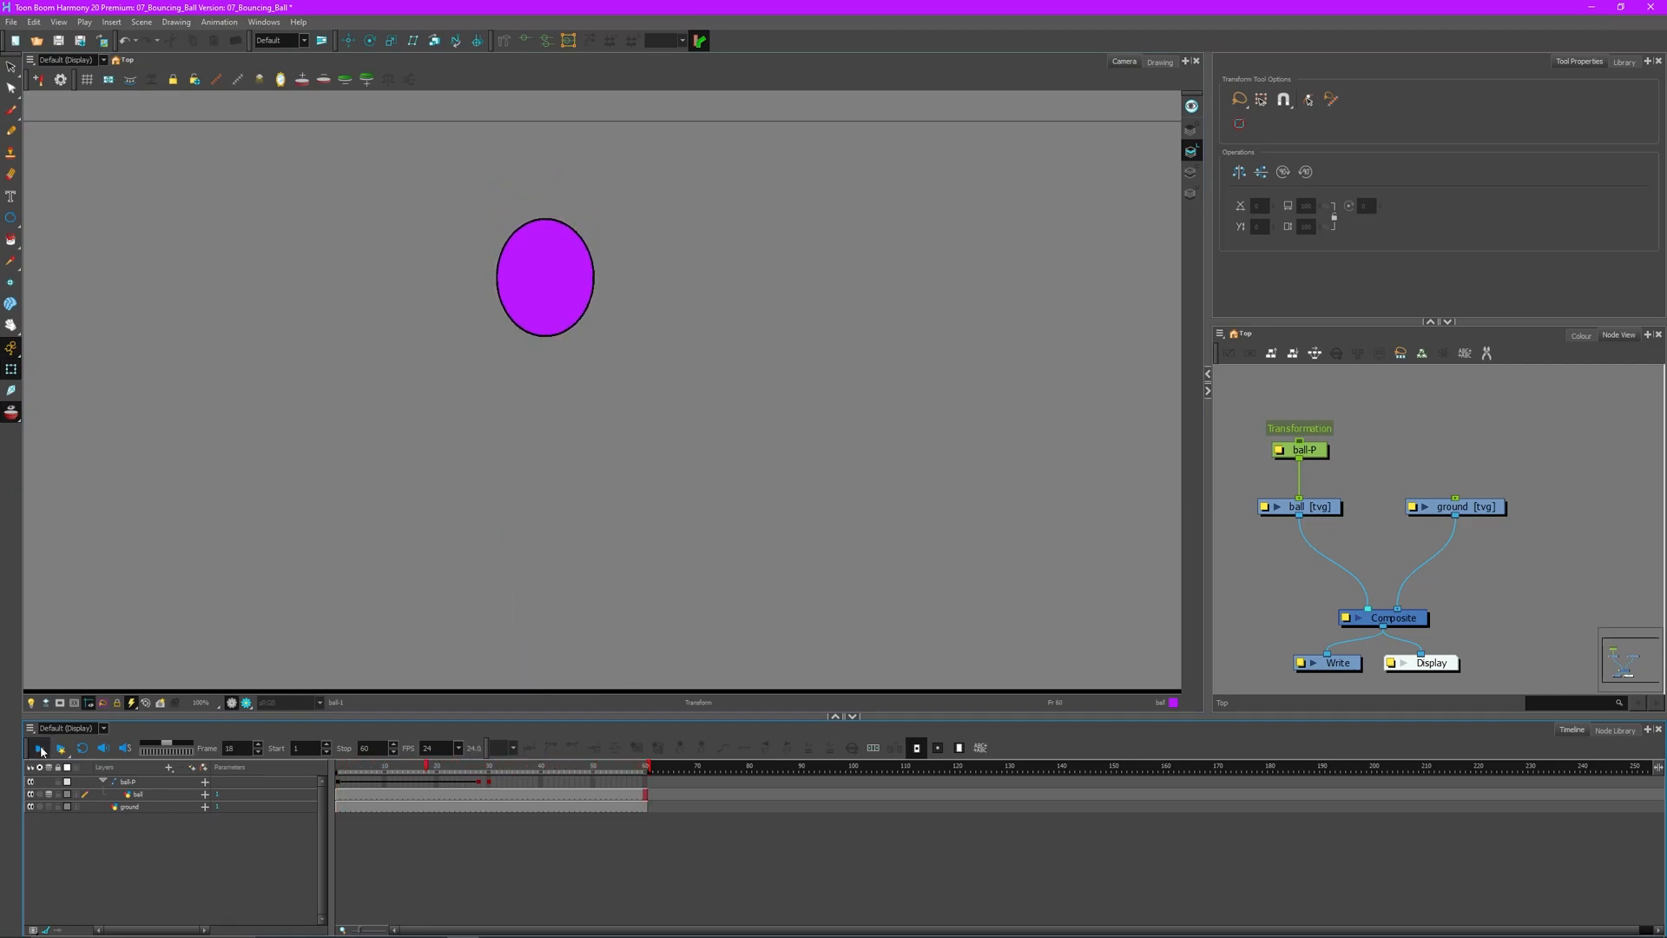
# - Apply a first ease to ball-P at frame 1 with a right value ratio of 100
pyautogui.click(40, 750)
pyautogui.moveTo(424, 769); pyautogui.dragTo(294, 770)
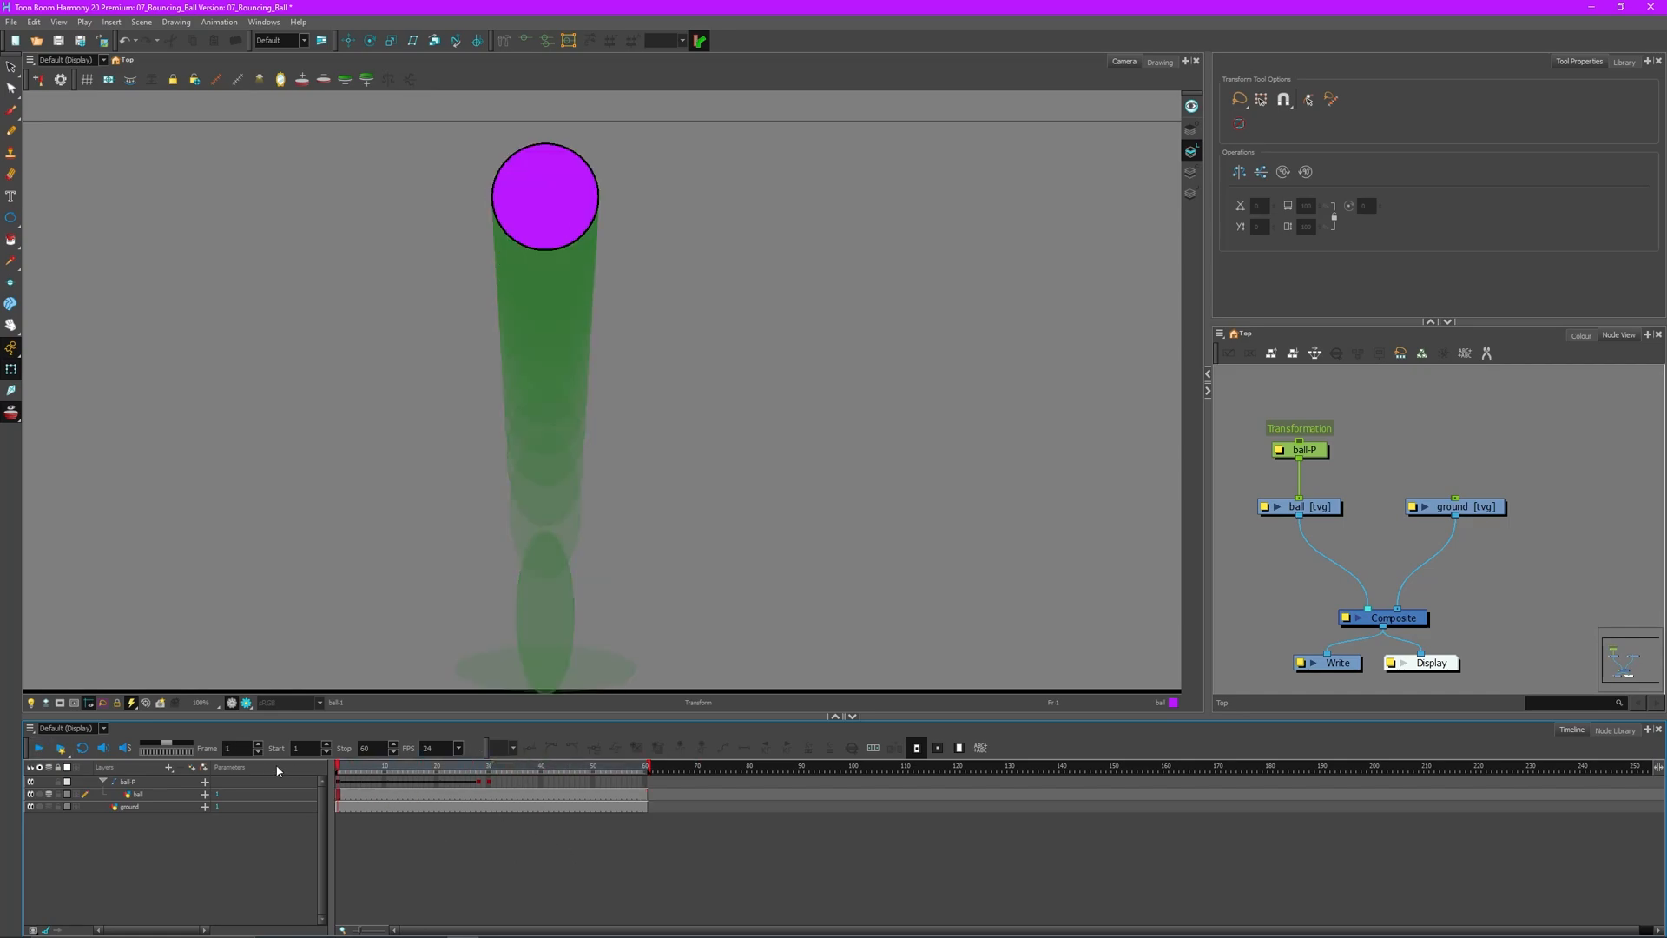
pyautogui.click(342, 784)
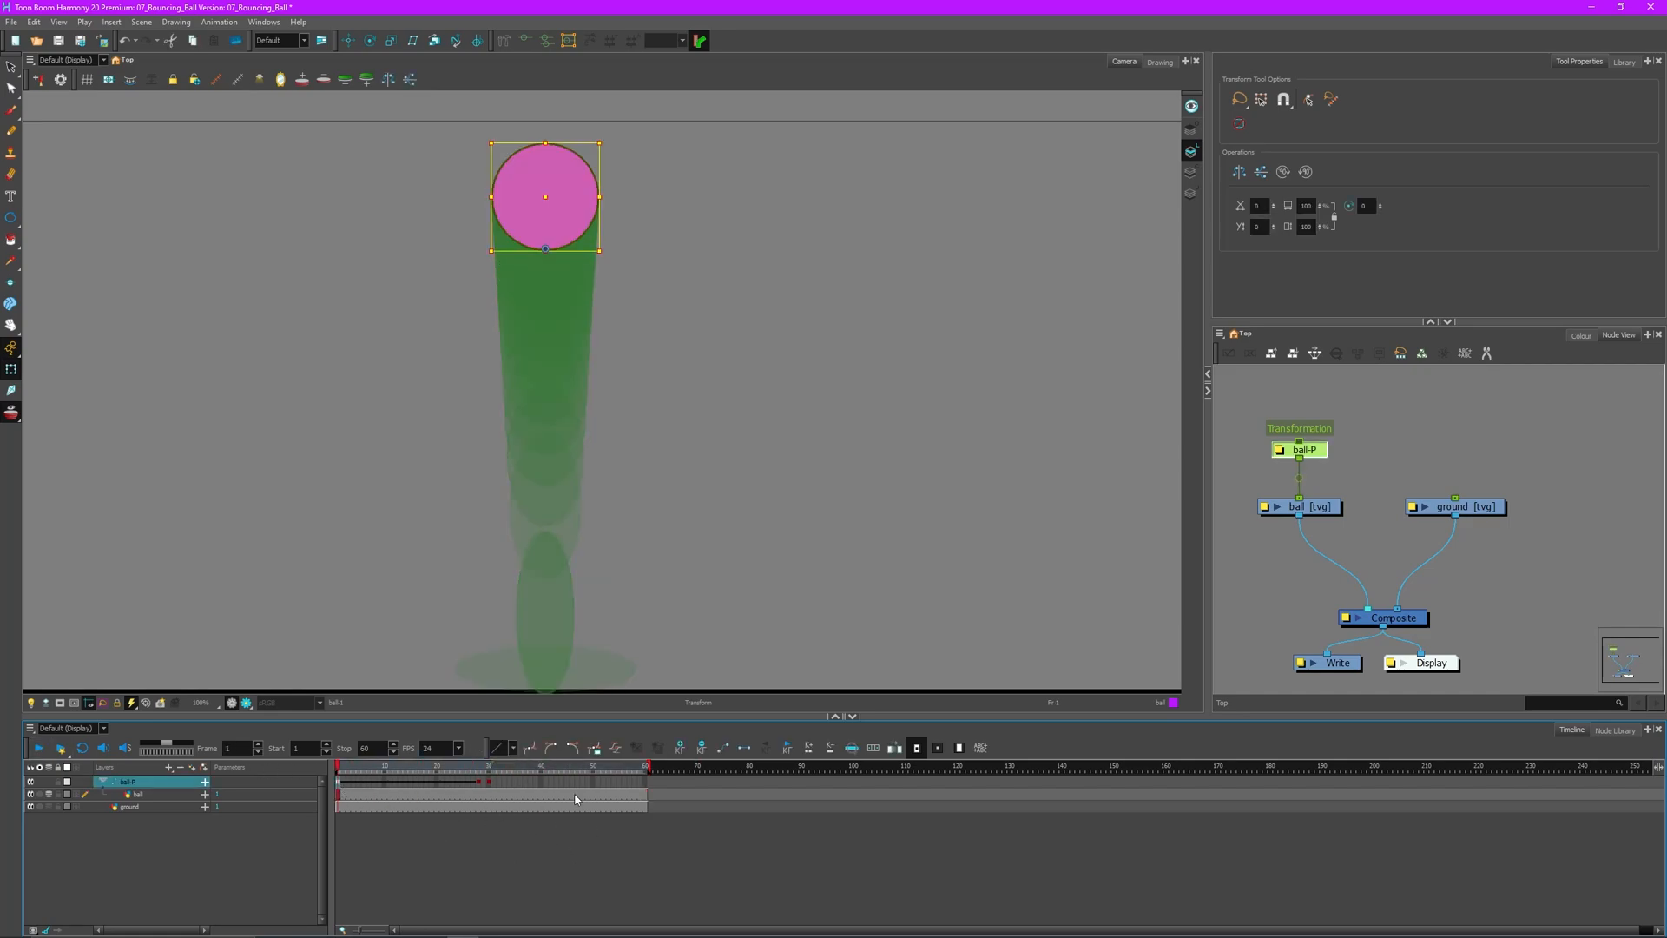
pyautogui.click(634, 749)
pyautogui.moveTo(874, 438); pyautogui.dragTo(775, 352)
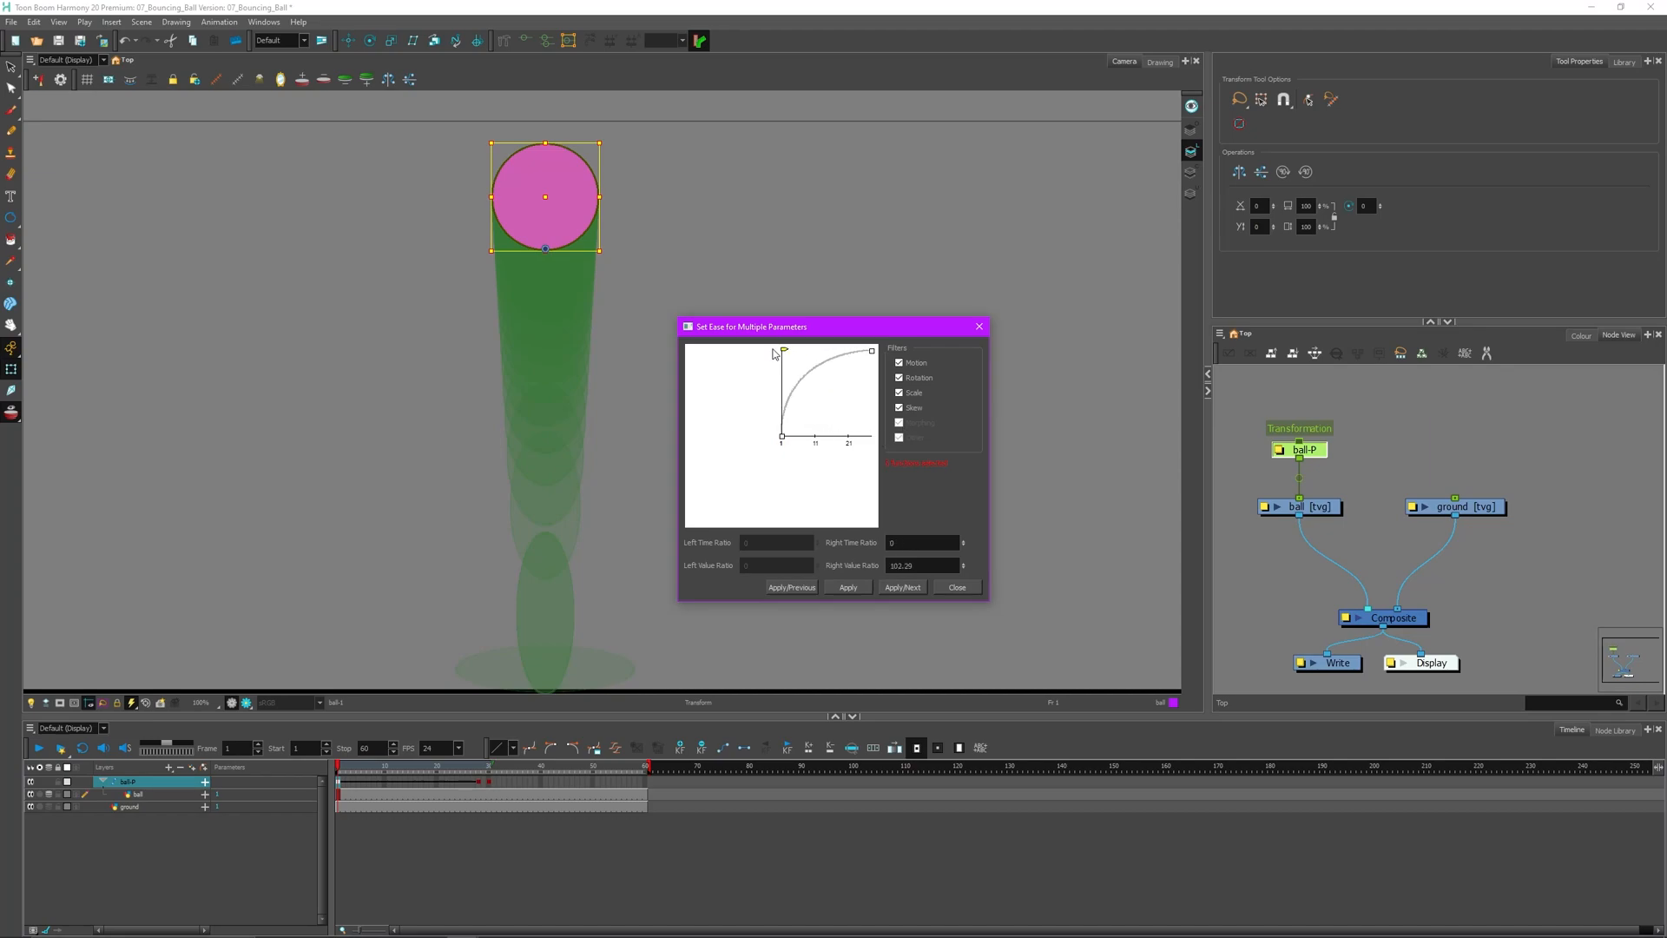
pyautogui.doubleClick(899, 565)
pyautogui.write('100')
pyautogui.click(899, 543)
pyautogui.click(849, 587)
pyautogui.click(961, 588)
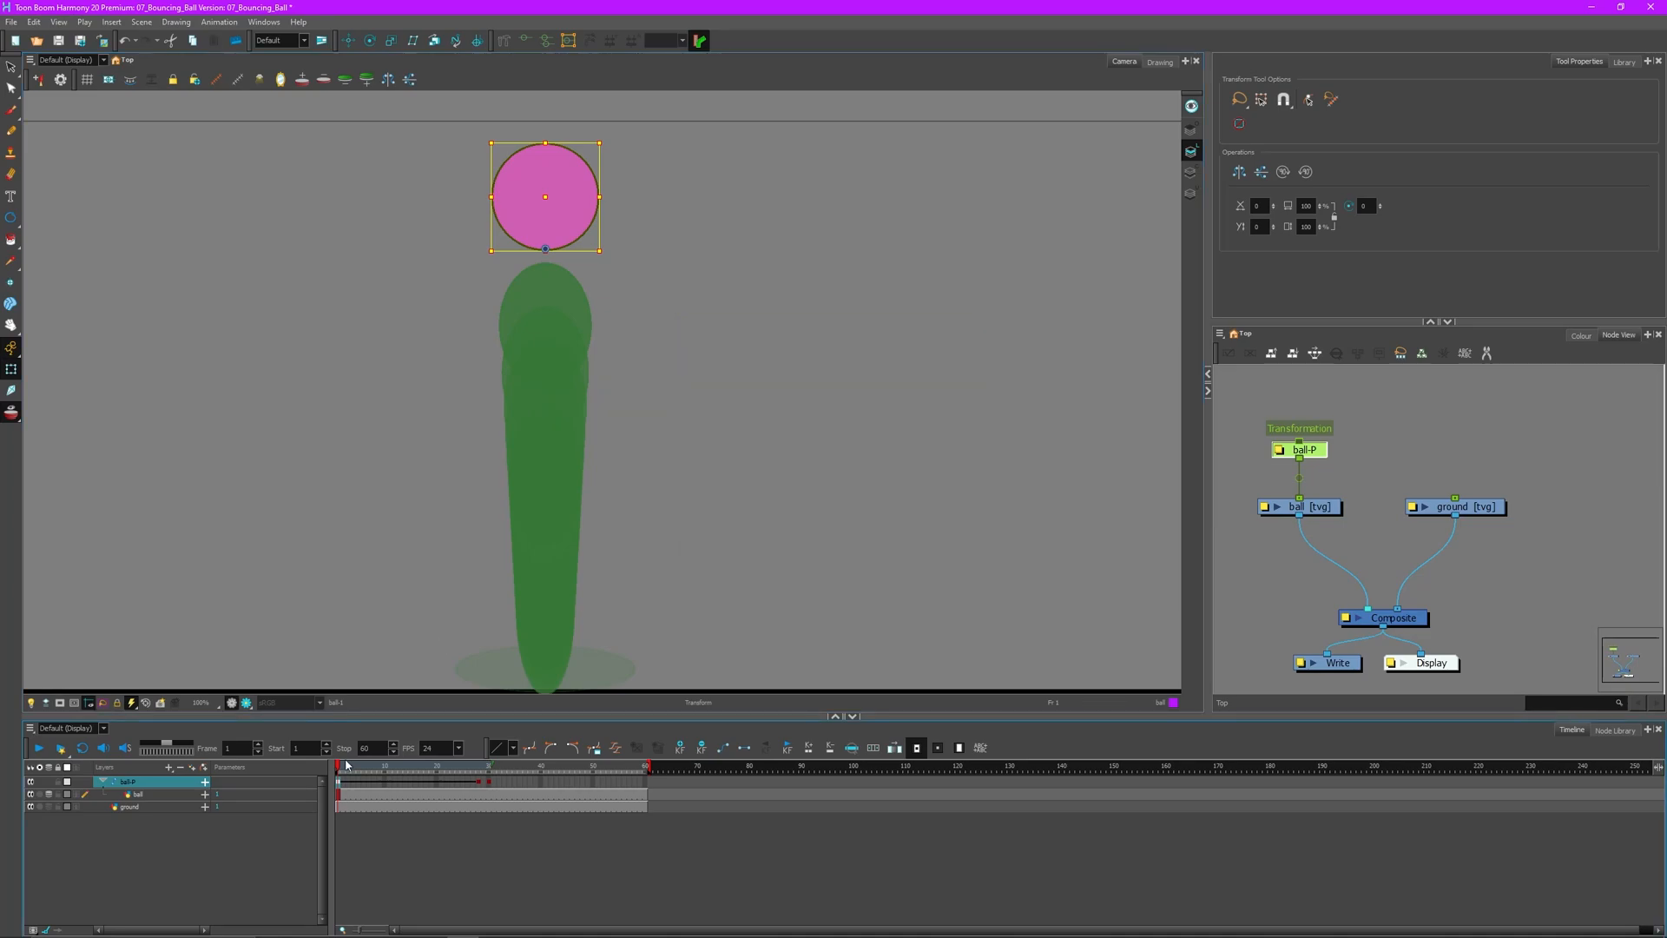
# - Review the result, then re-apply the ease with right time ratio 80 and value ratio 0
pyautogui.click(43, 748)
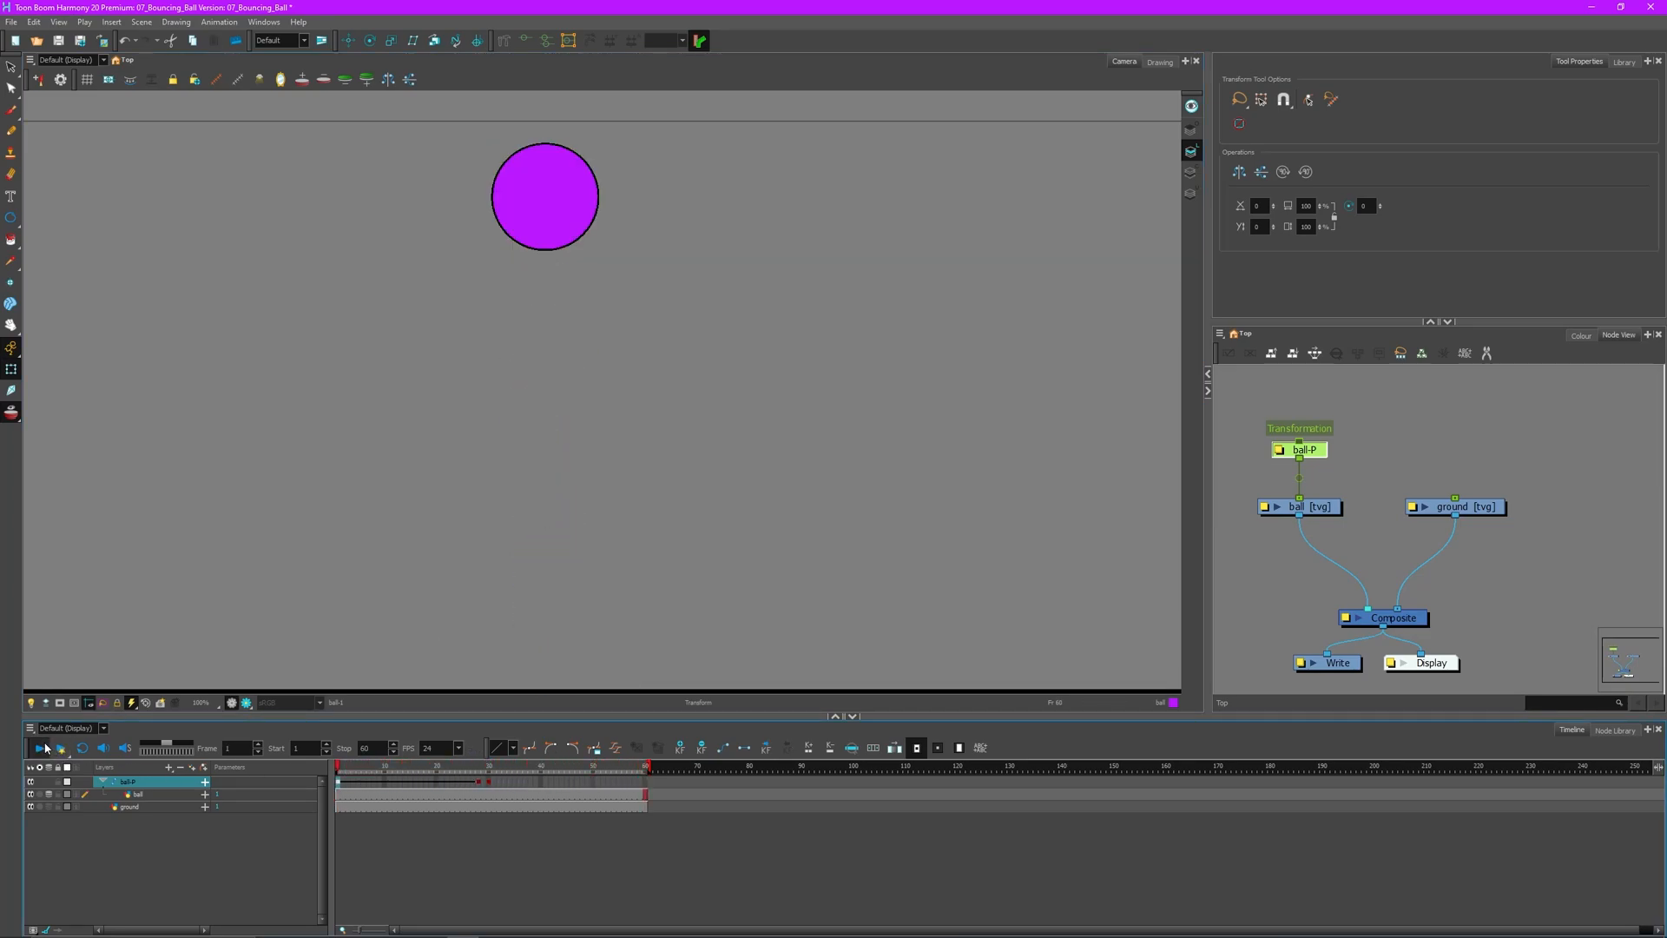
pyautogui.moveTo(481, 770); pyautogui.dragTo(262, 777)
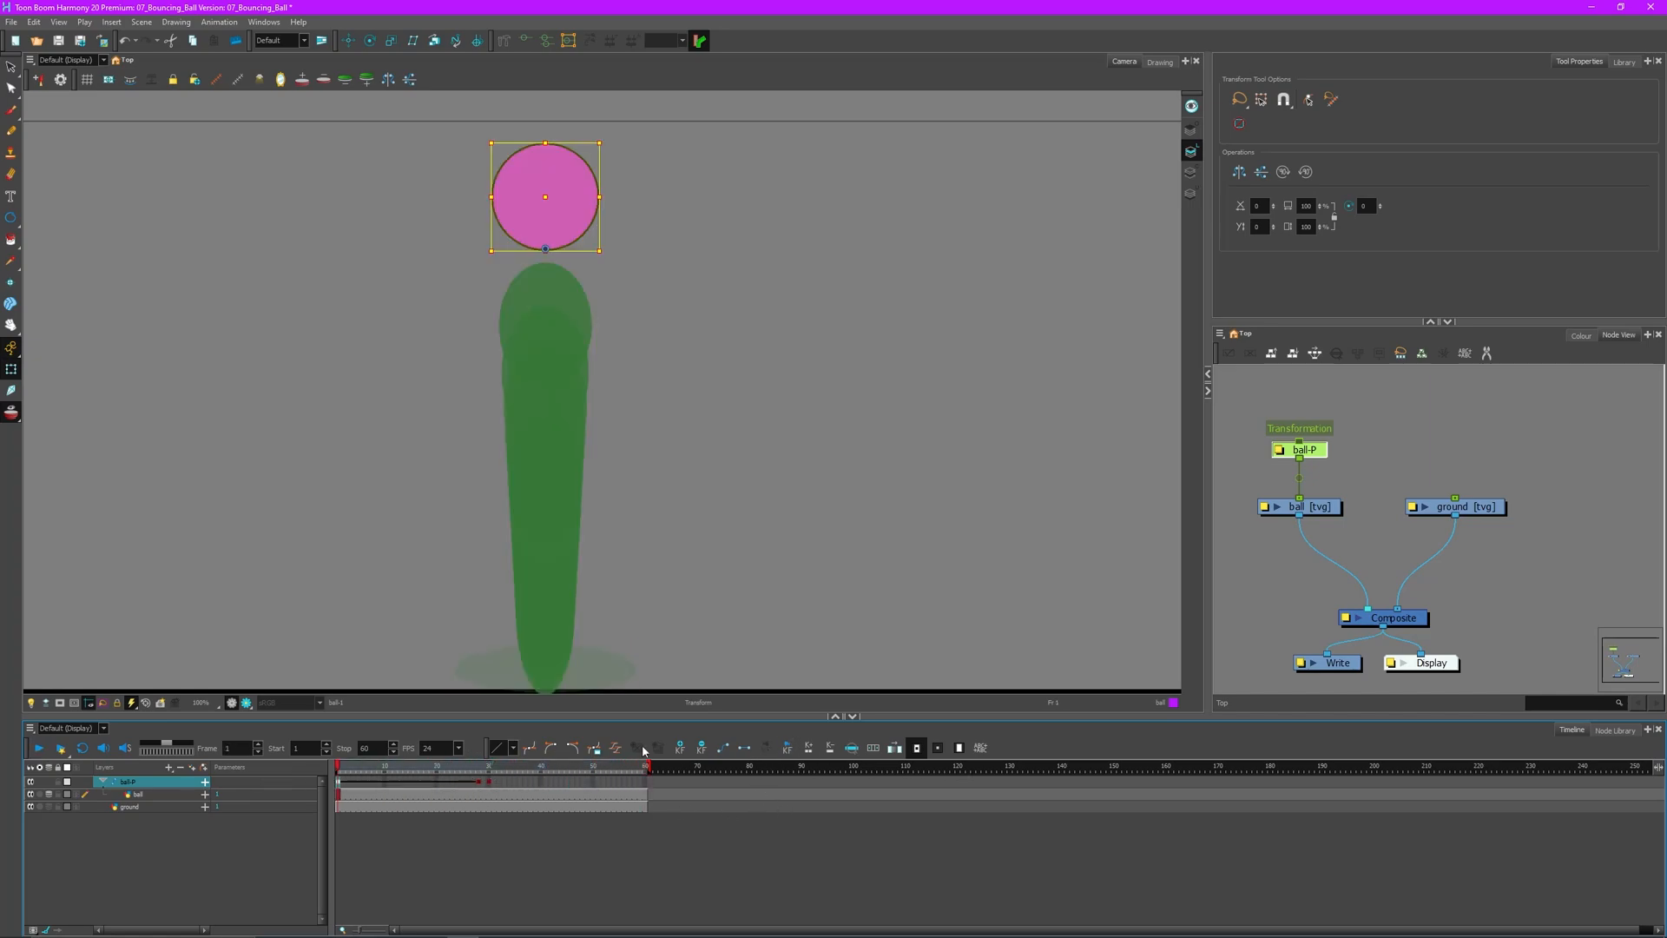
pyautogui.click(680, 750)
pyautogui.moveTo(793, 359); pyautogui.dragTo(873, 440)
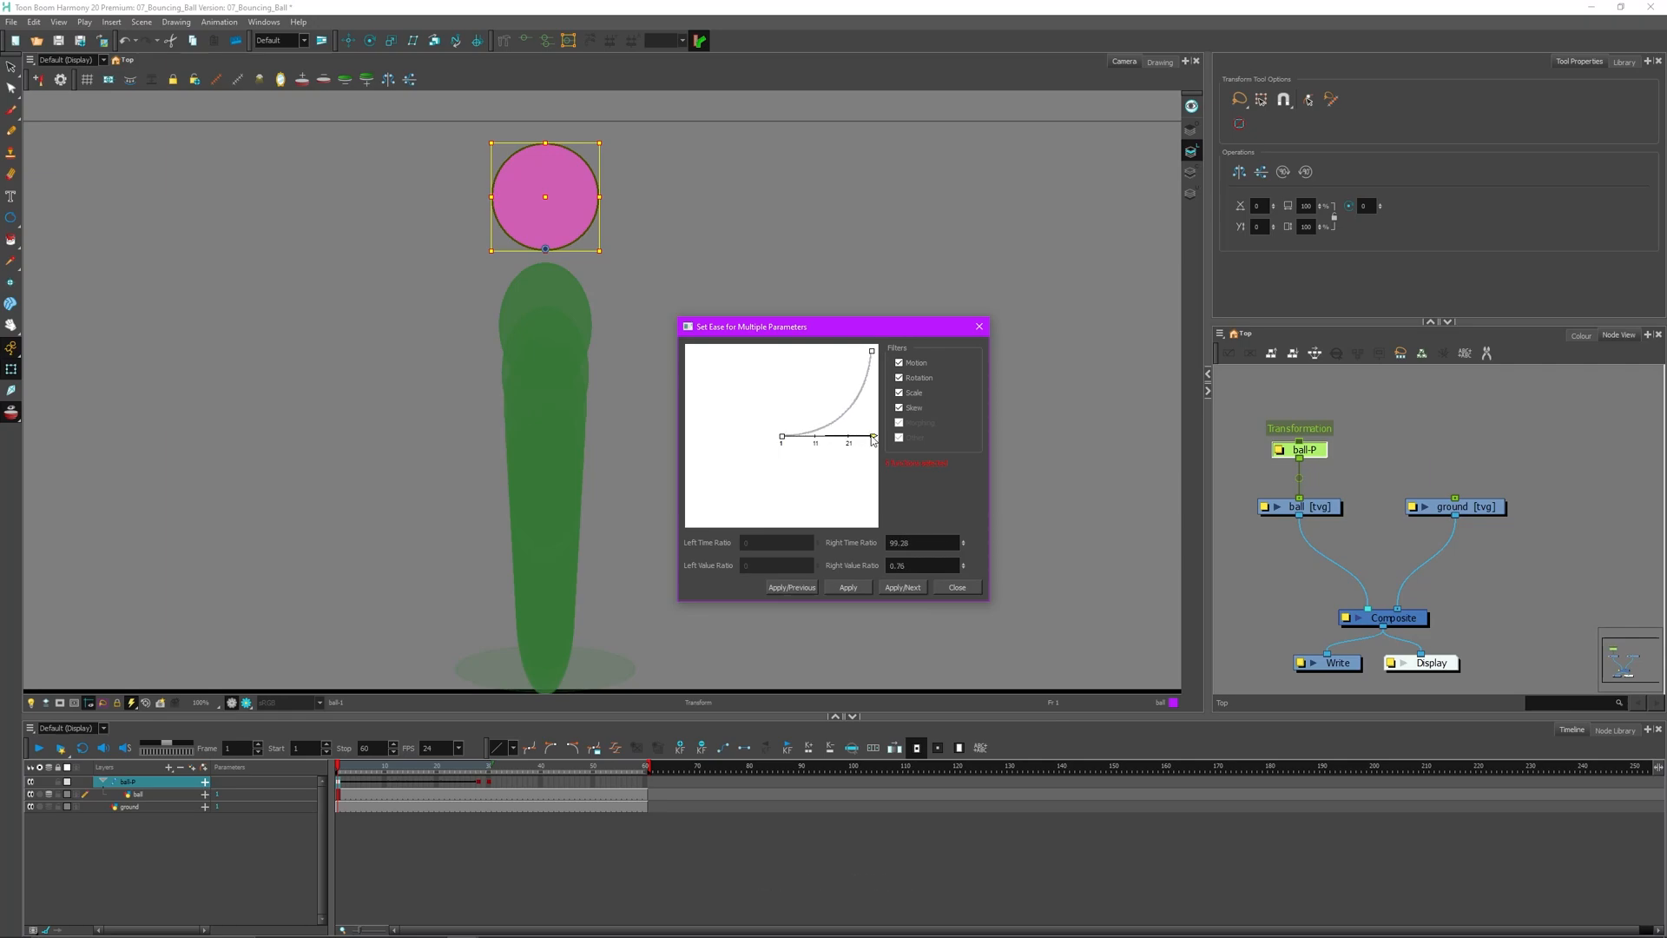
pyautogui.moveTo(933, 564); pyautogui.dragTo(855, 549)
pyautogui.write('80')
pyautogui.press('Tab')
pyautogui.write('0')
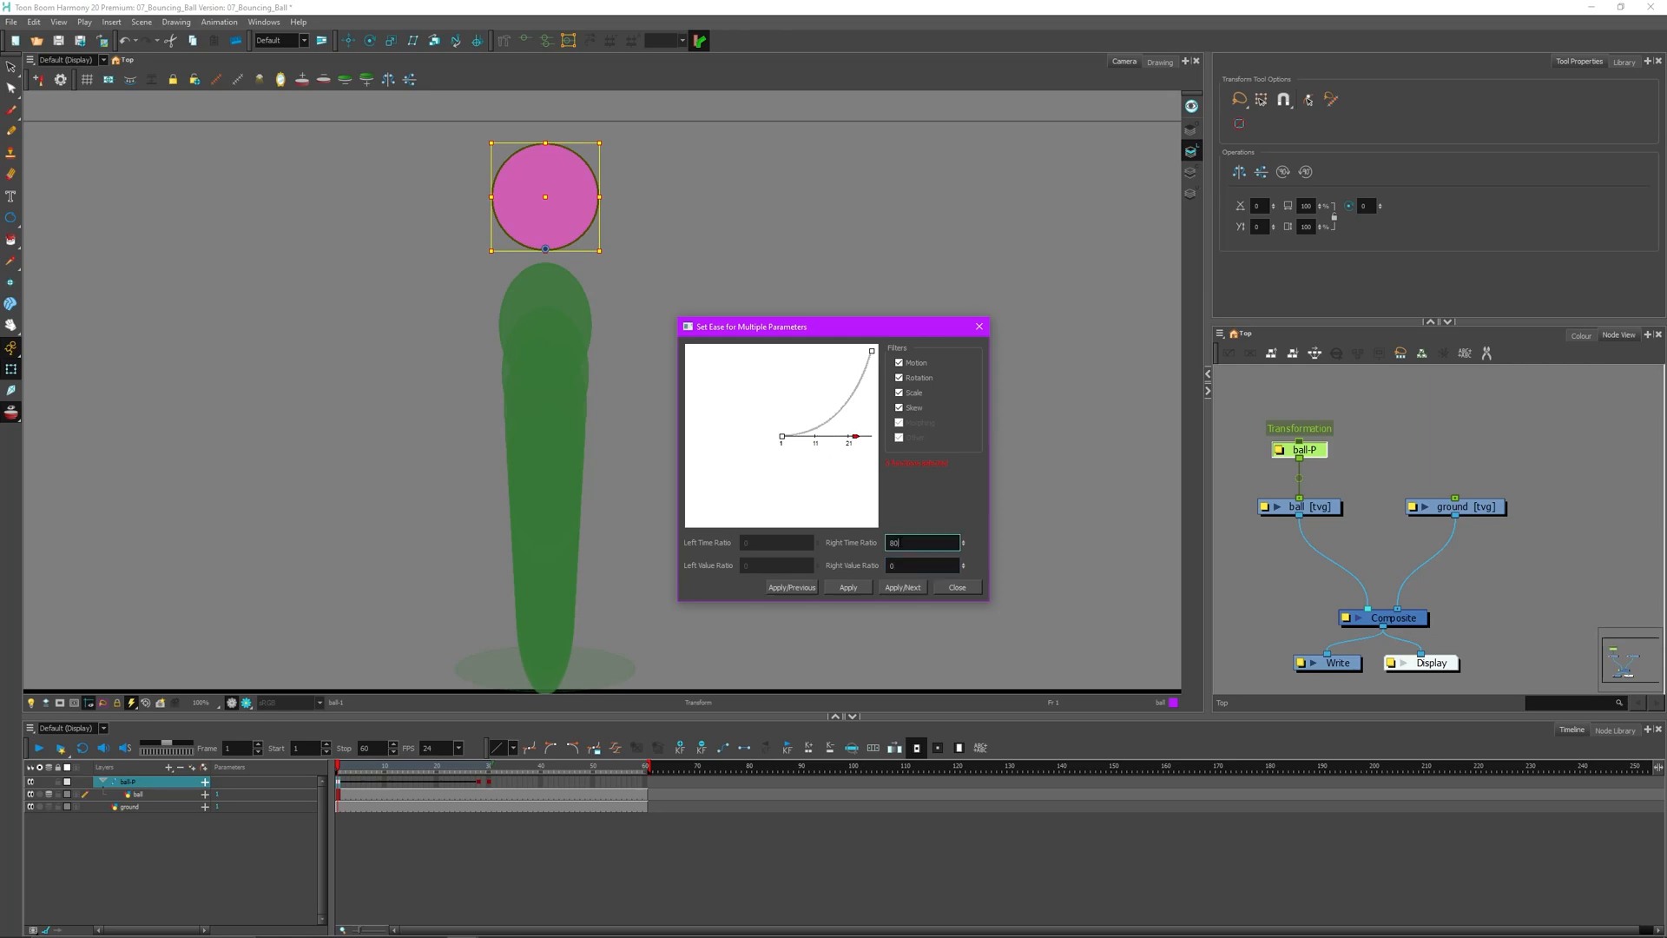
pyautogui.click(850, 587)
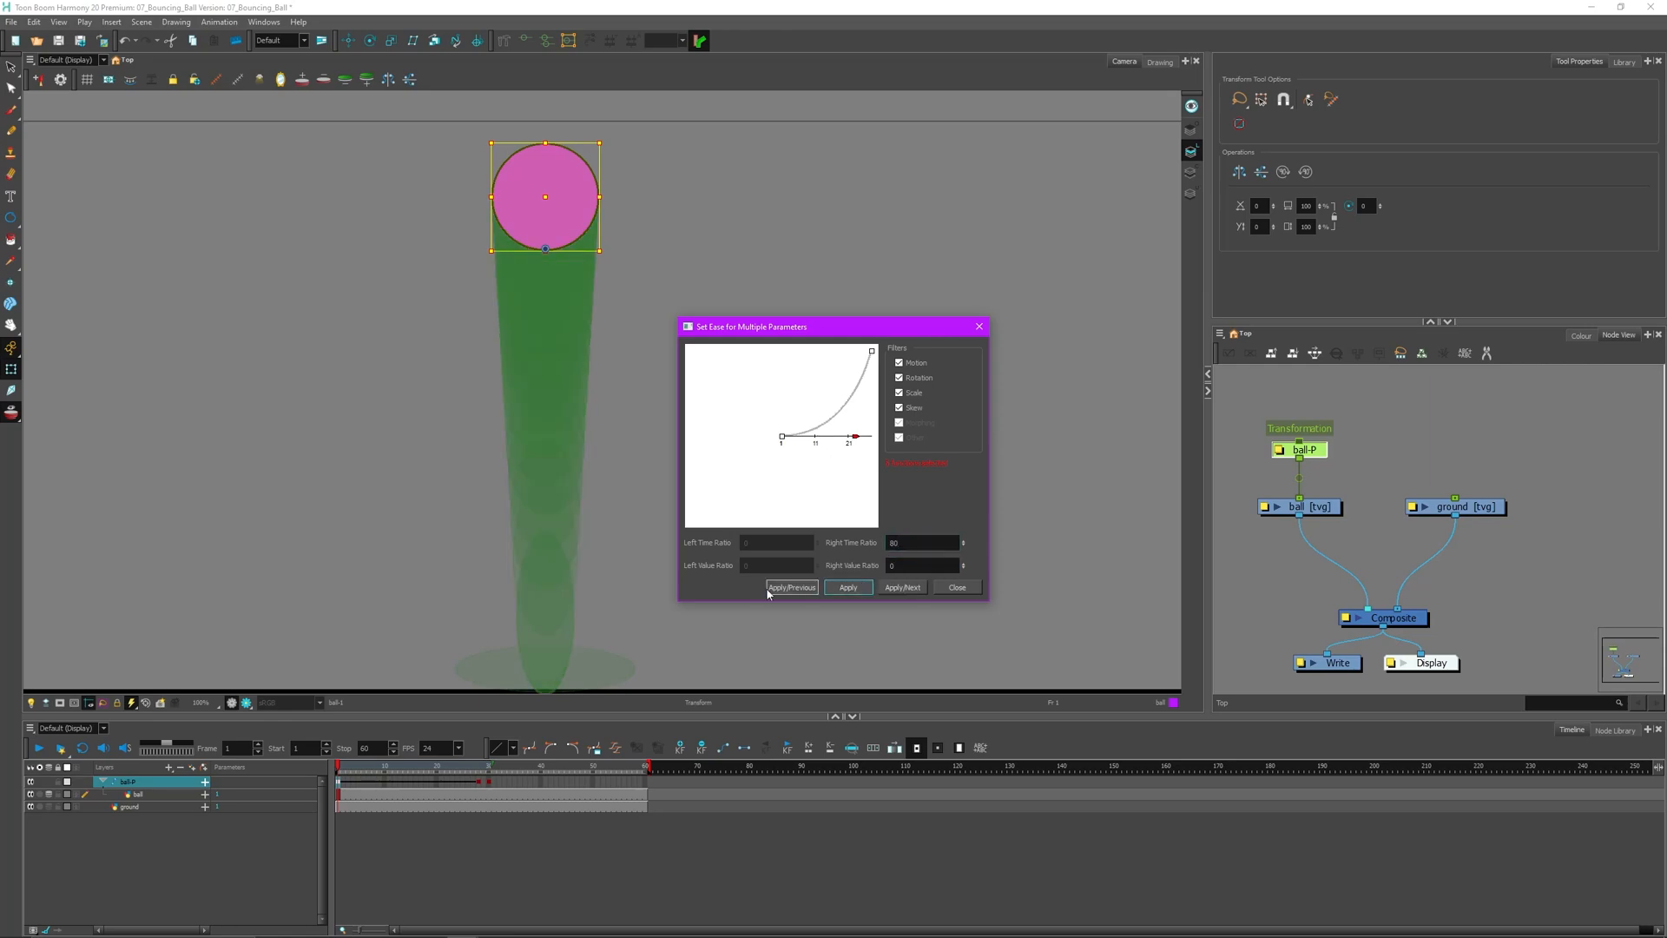
pyautogui.click(957, 587)
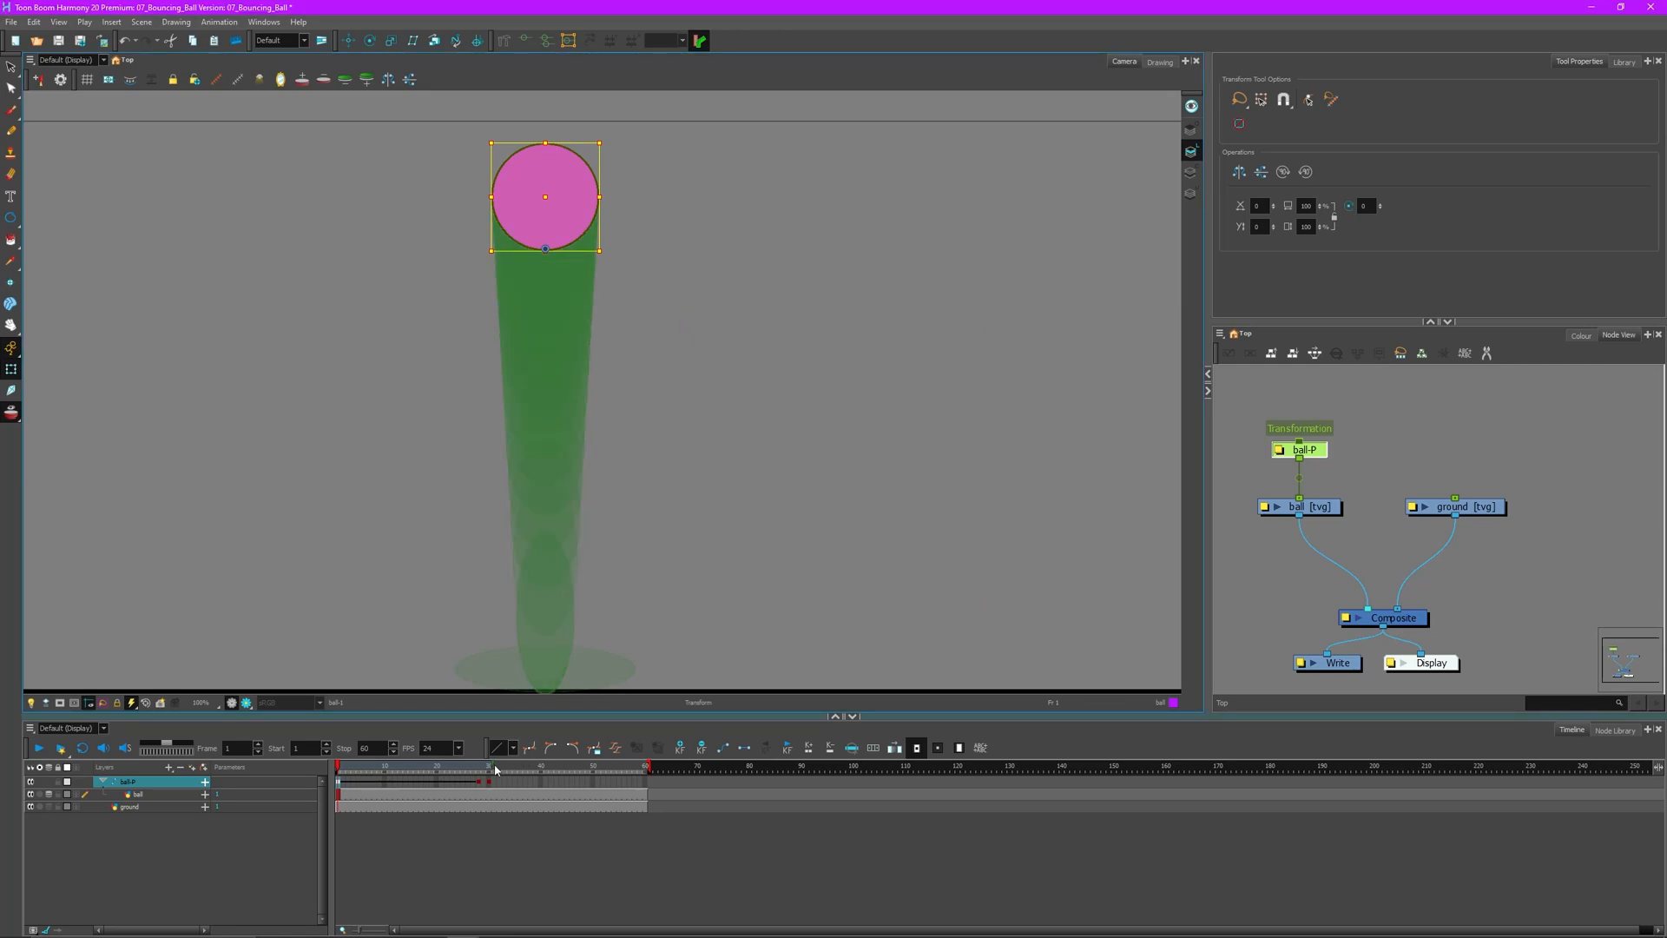
# - Play back the revised fall from frame 1 with the ball deselected
pyautogui.click(36, 751)
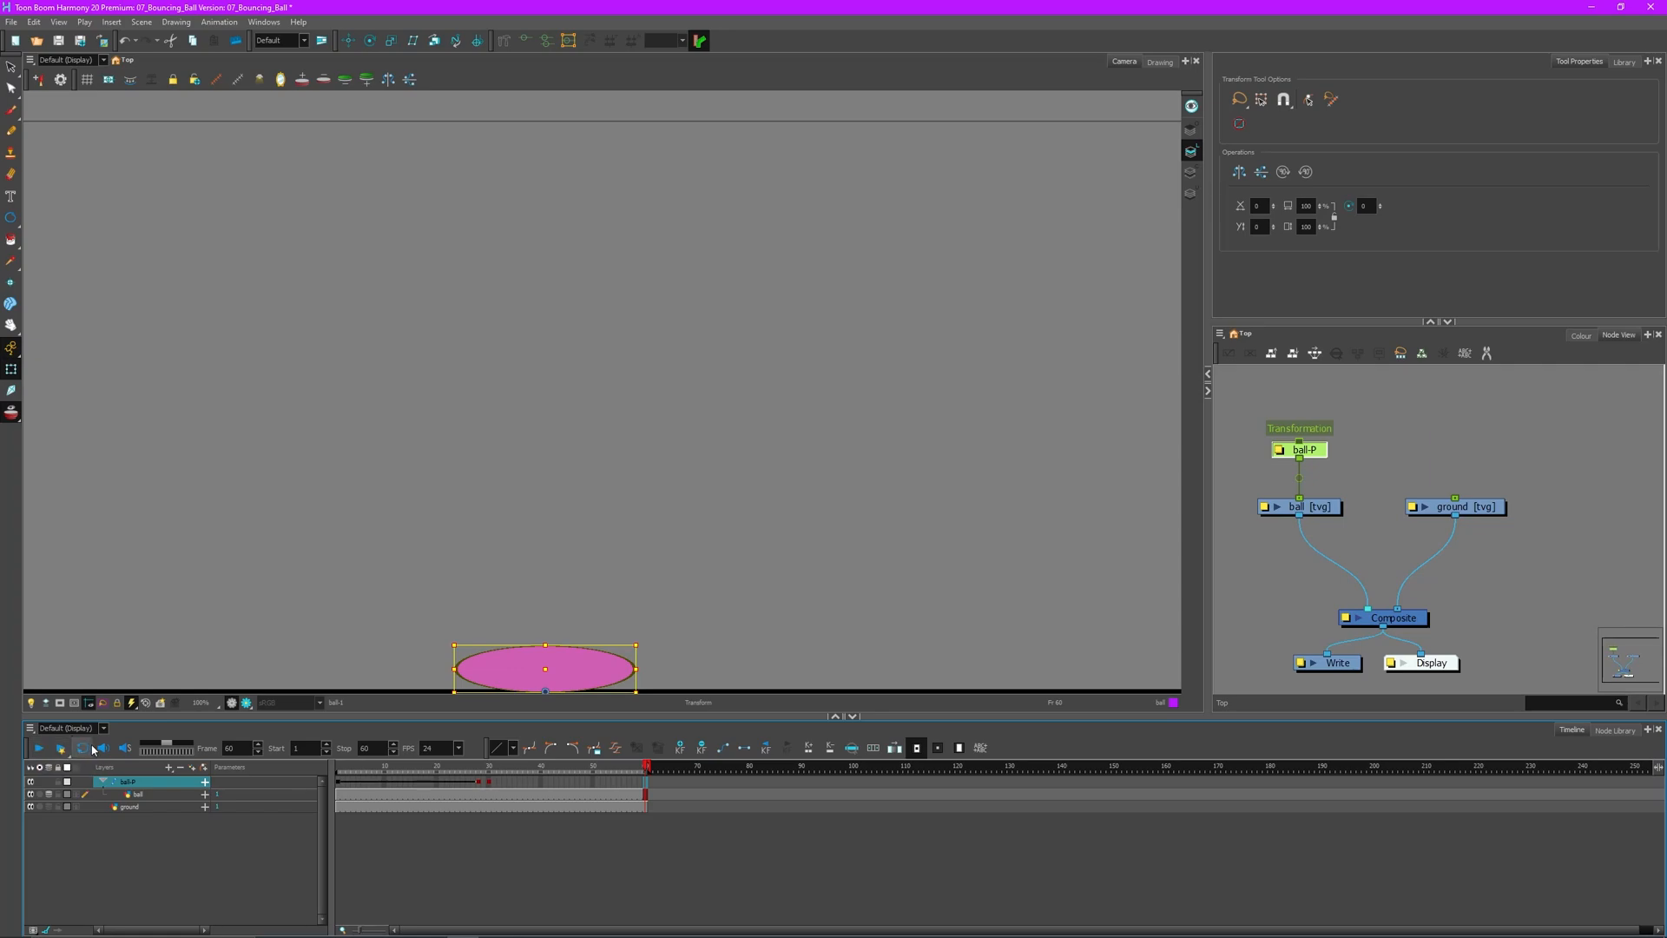
pyautogui.click(532, 565)
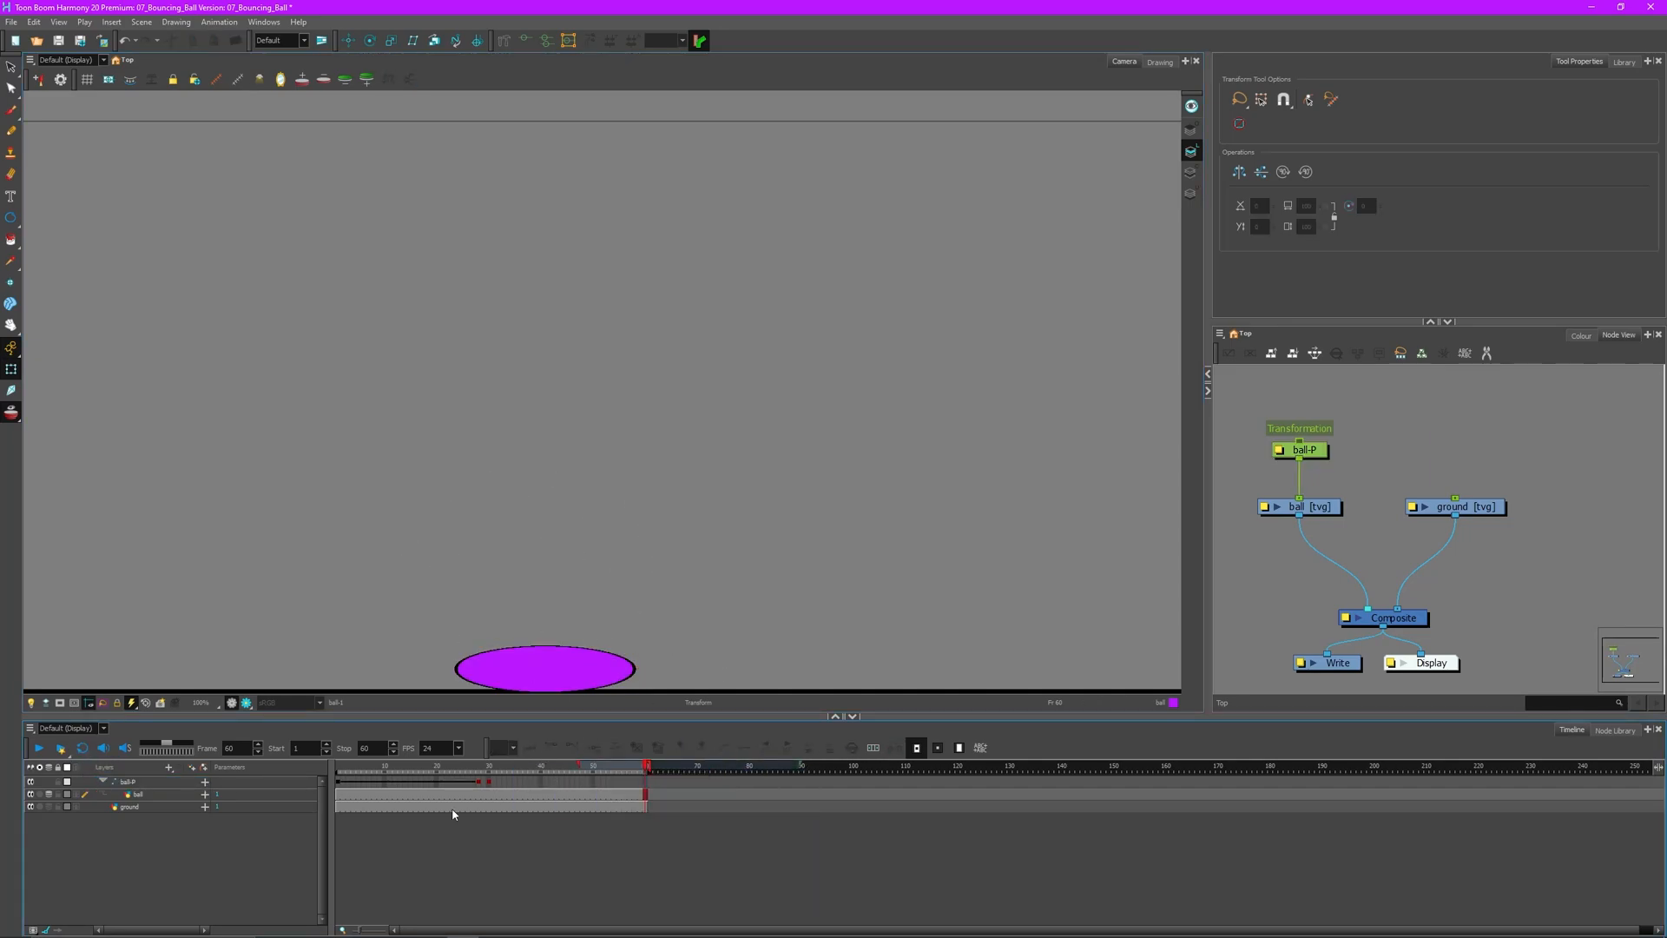
pyautogui.click(350, 773)
pyautogui.click(39, 748)
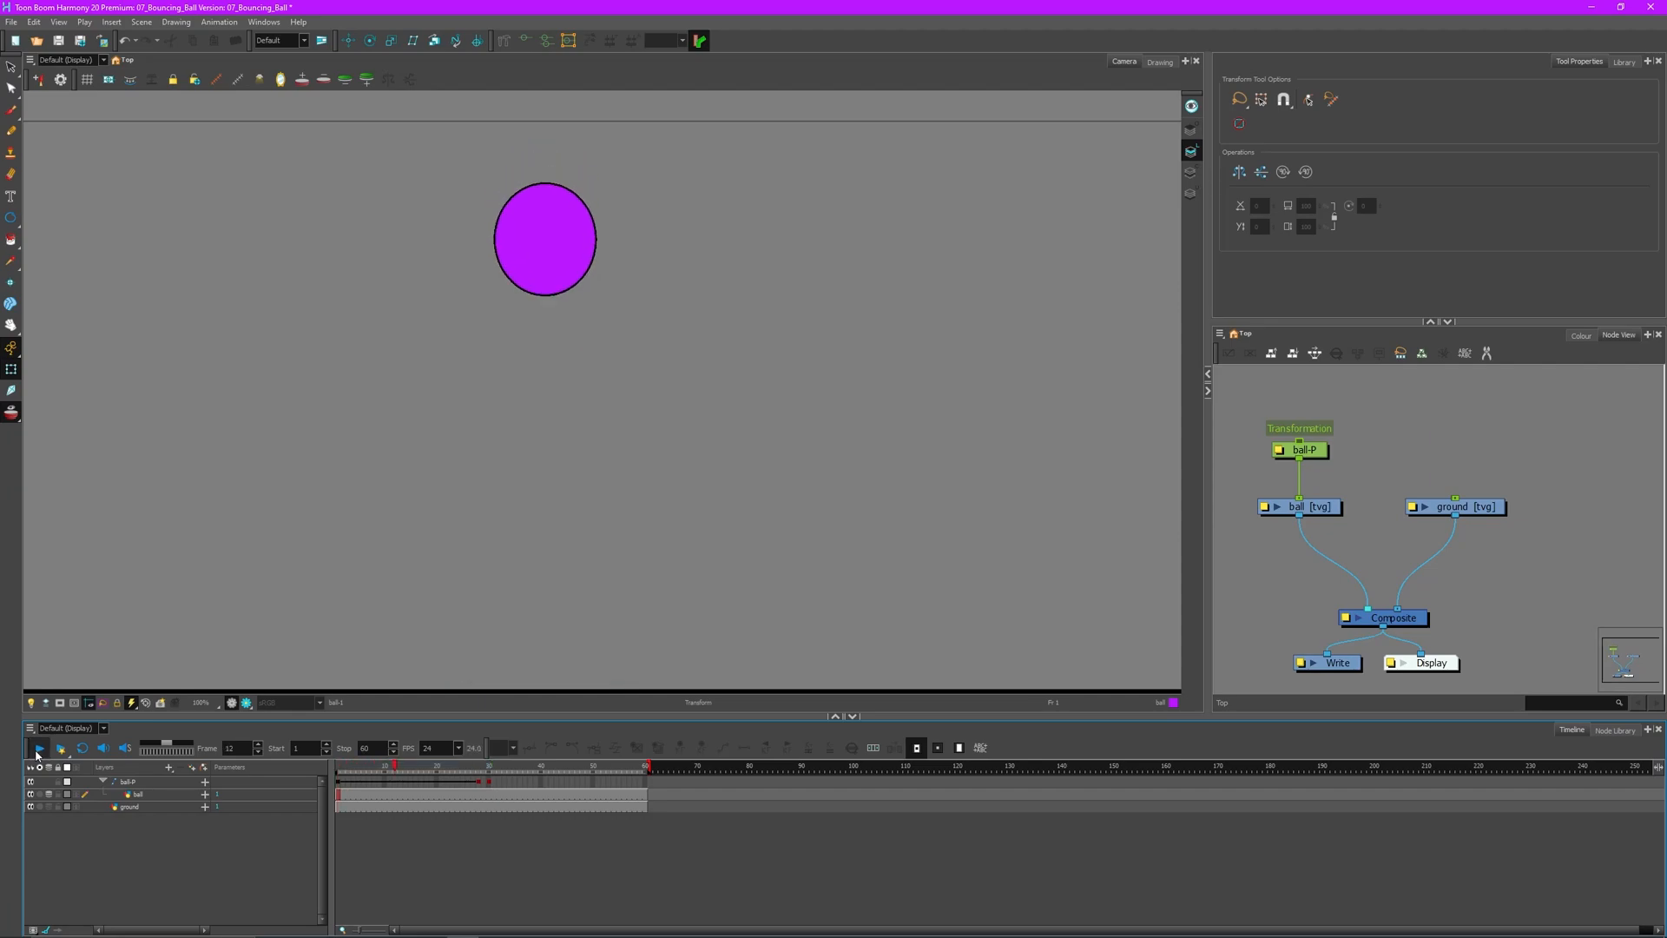
pyautogui.moveTo(397, 769); pyautogui.dragTo(484, 765)
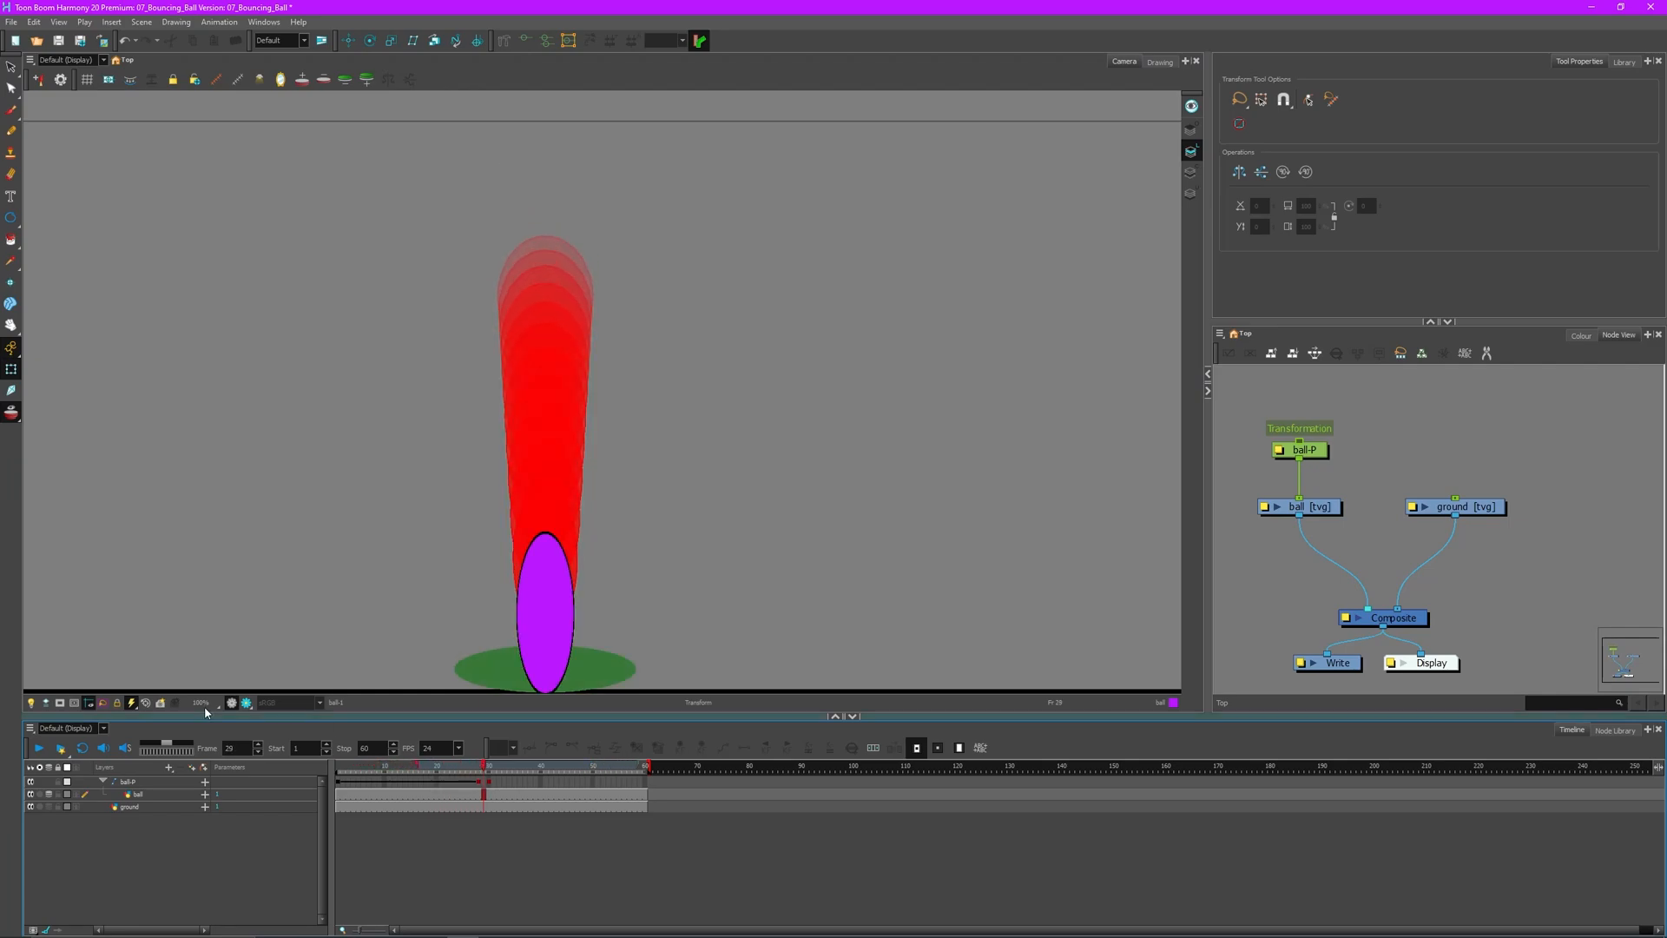
# - Turn off onion skin and select the ball-P cell at frame 24
pyautogui.click(10, 412)
pyautogui.moveTo(375, 770); pyautogui.dragTo(478, 796)
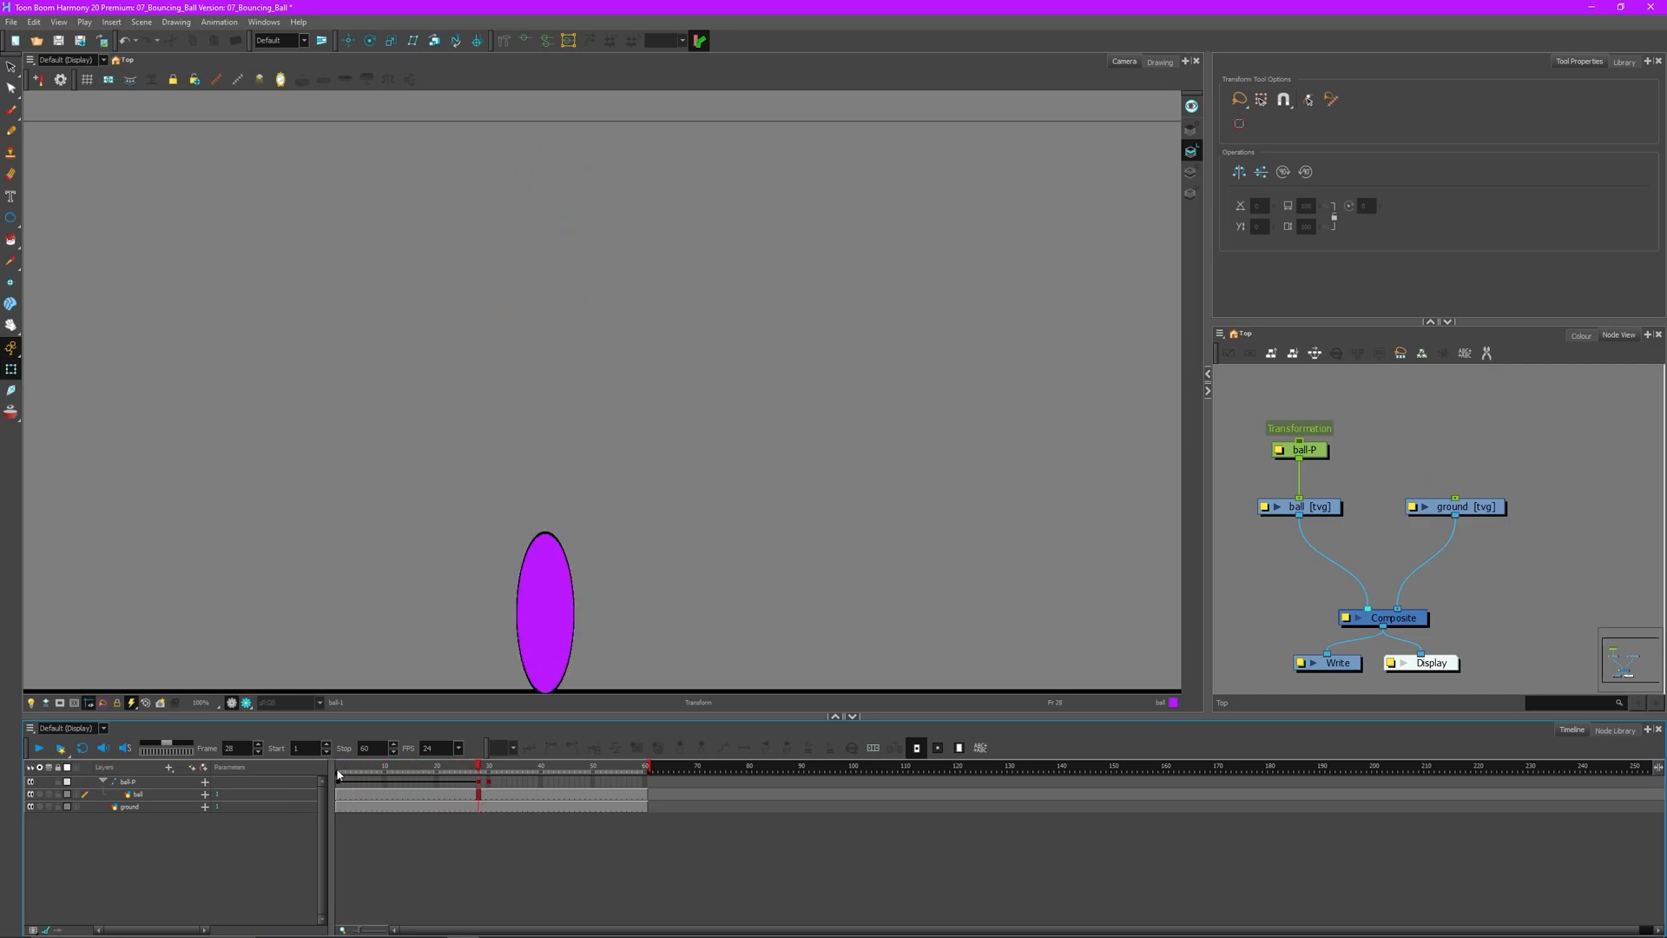
pyautogui.moveTo(462, 771)
pyautogui.mouseDown()
pyautogui.moveTo(320, 777)
pyautogui.moveTo(460, 771)
pyautogui.mouseUp()
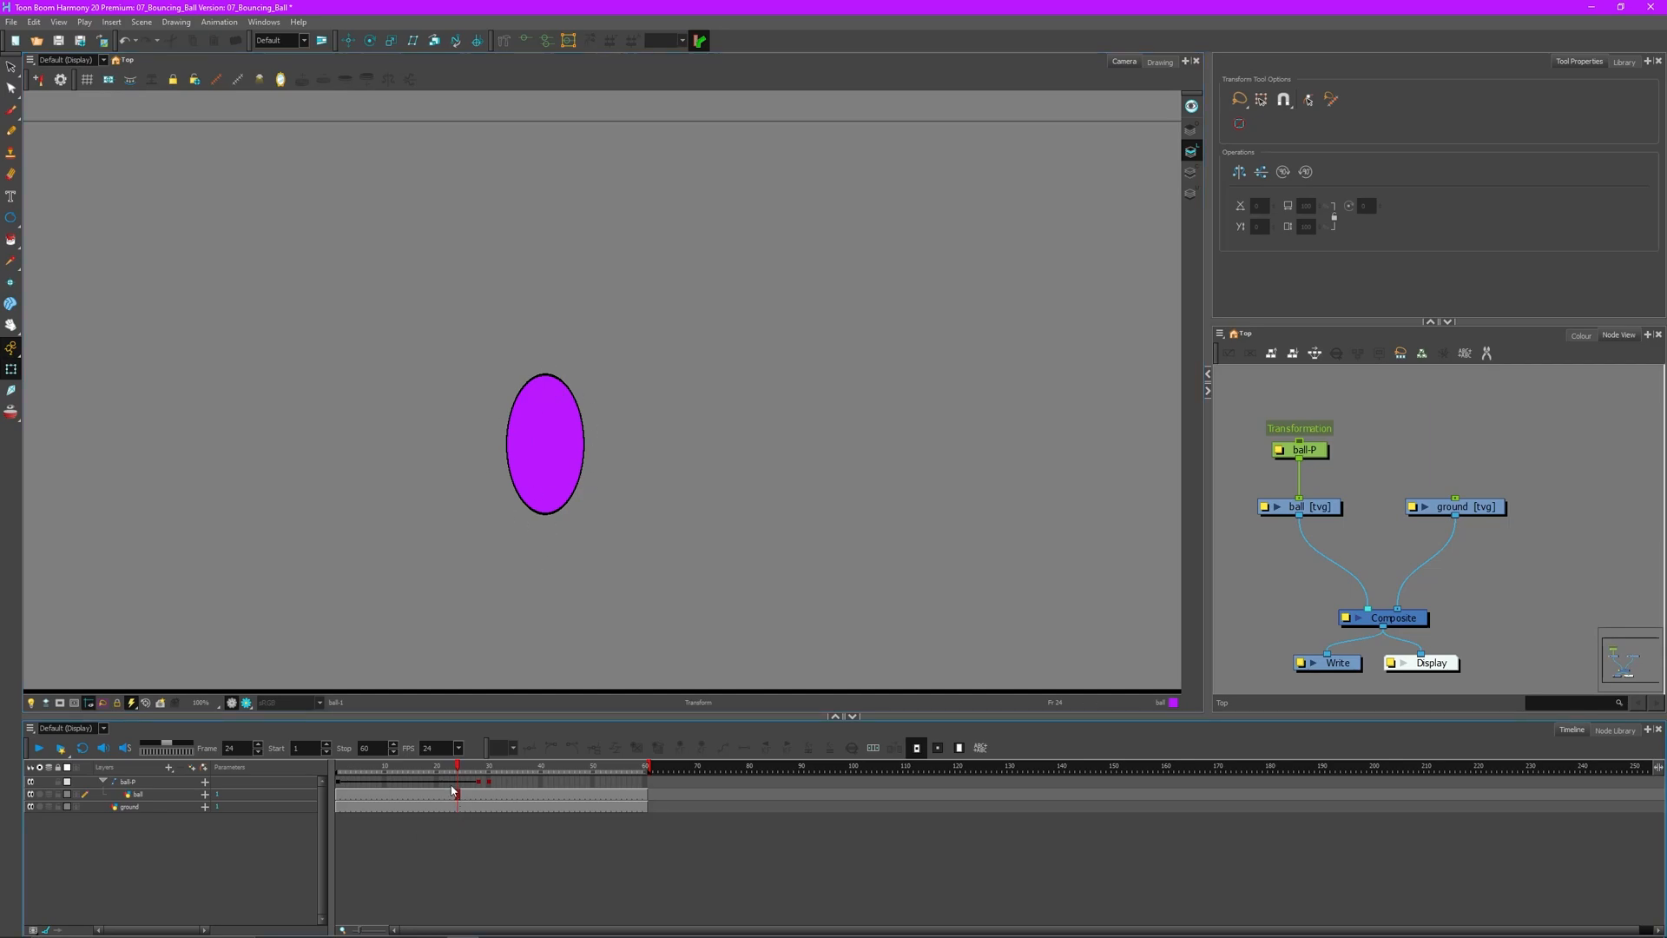
pyautogui.click(458, 783)
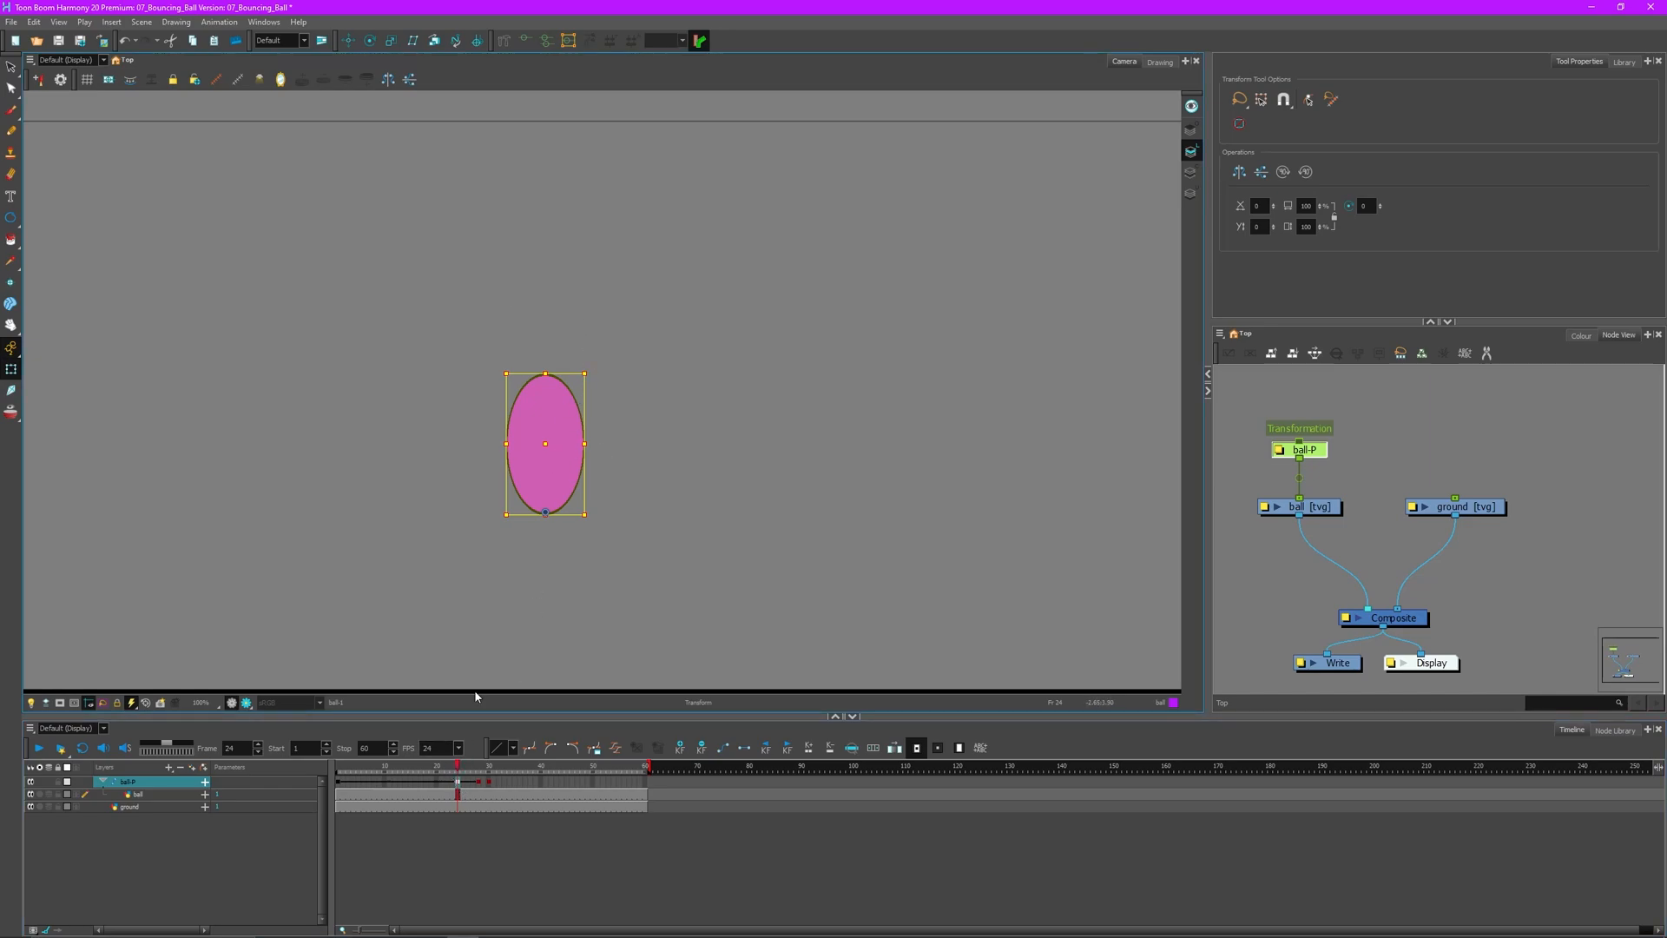
# - Step back through the bounce from frame 15 to frame 1, checking each ball pose
pyautogui.moveTo(459, 769); pyautogui.dragTo(409, 760)
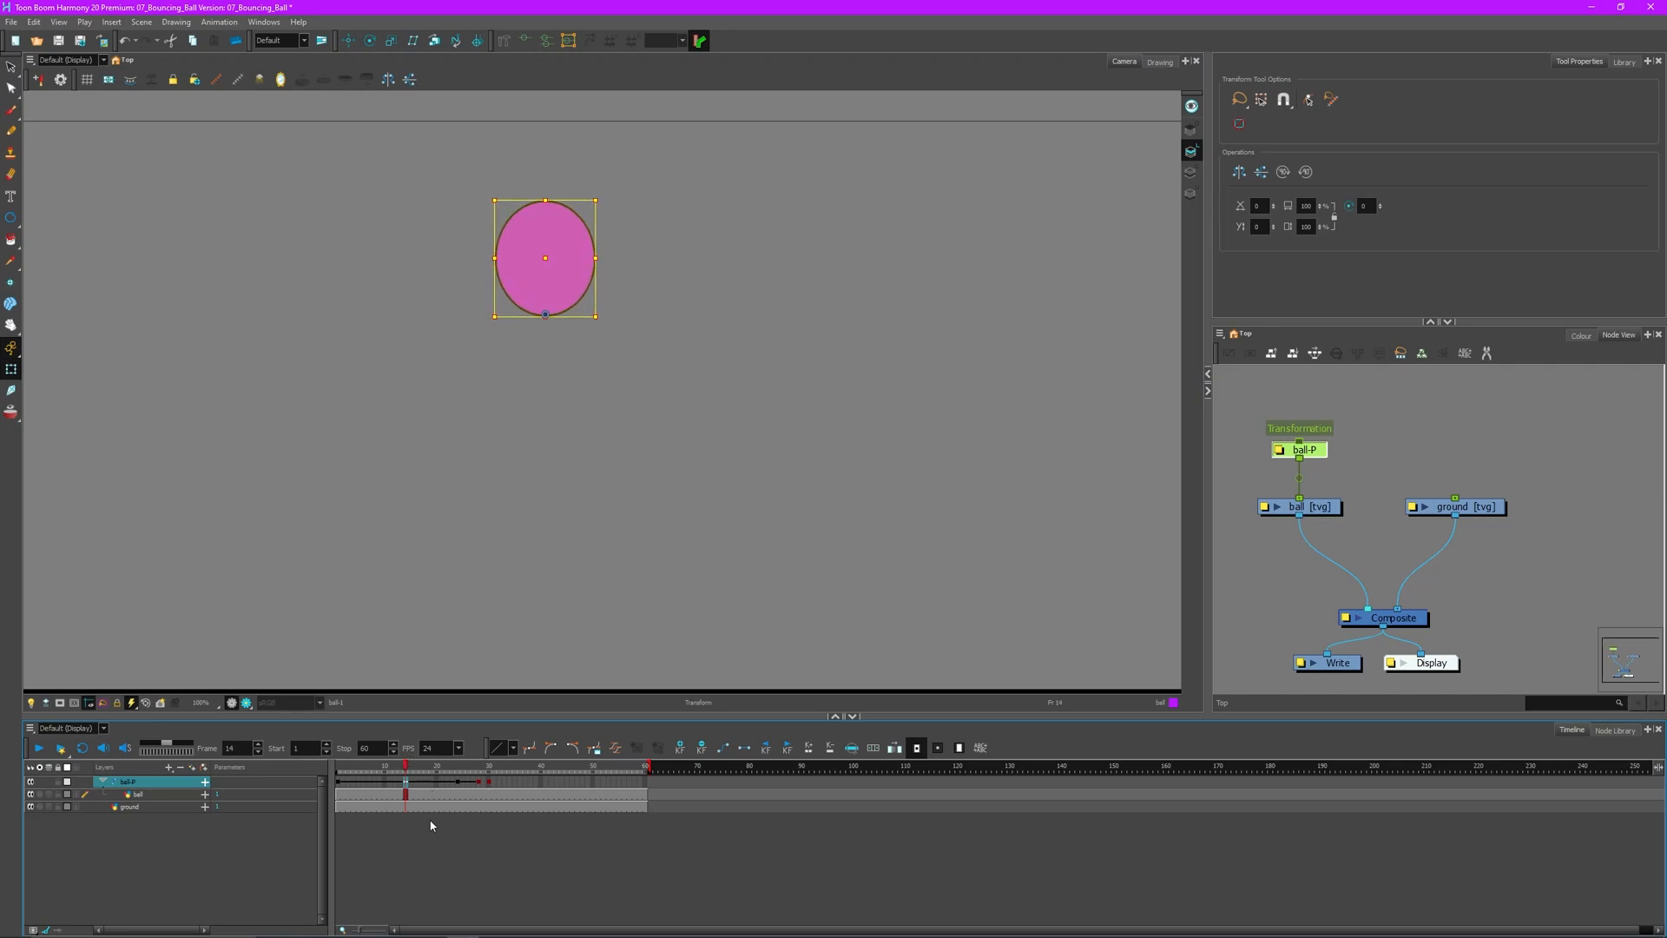
pyautogui.moveTo(405, 773); pyautogui.dragTo(375, 765)
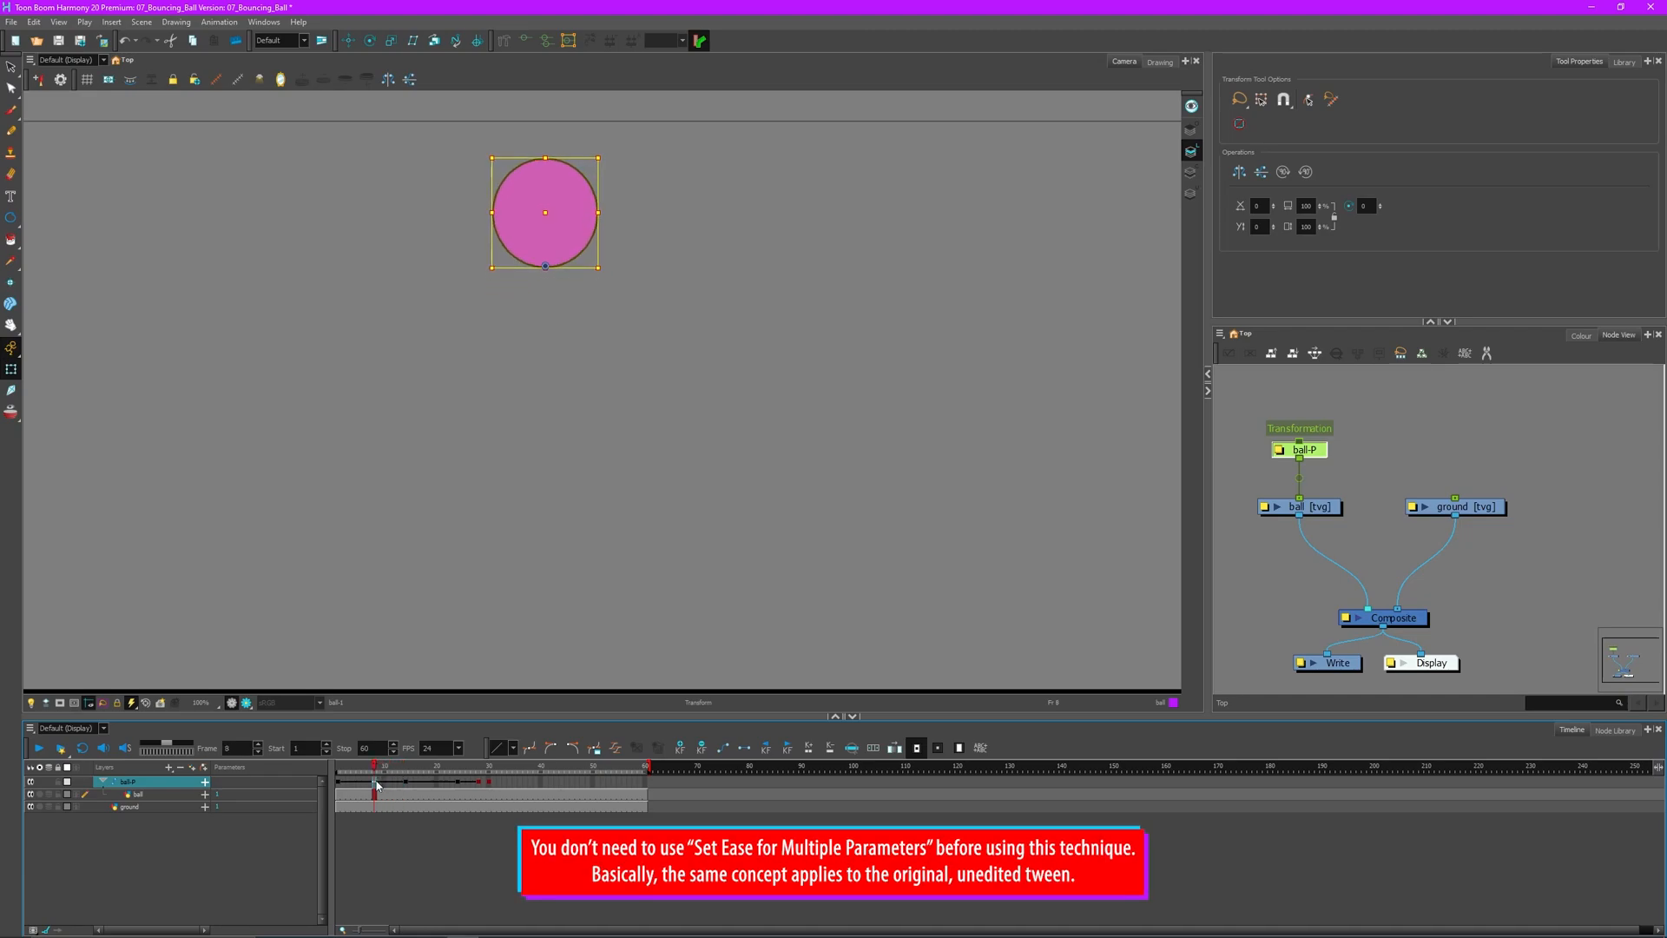
pyautogui.click(364, 787)
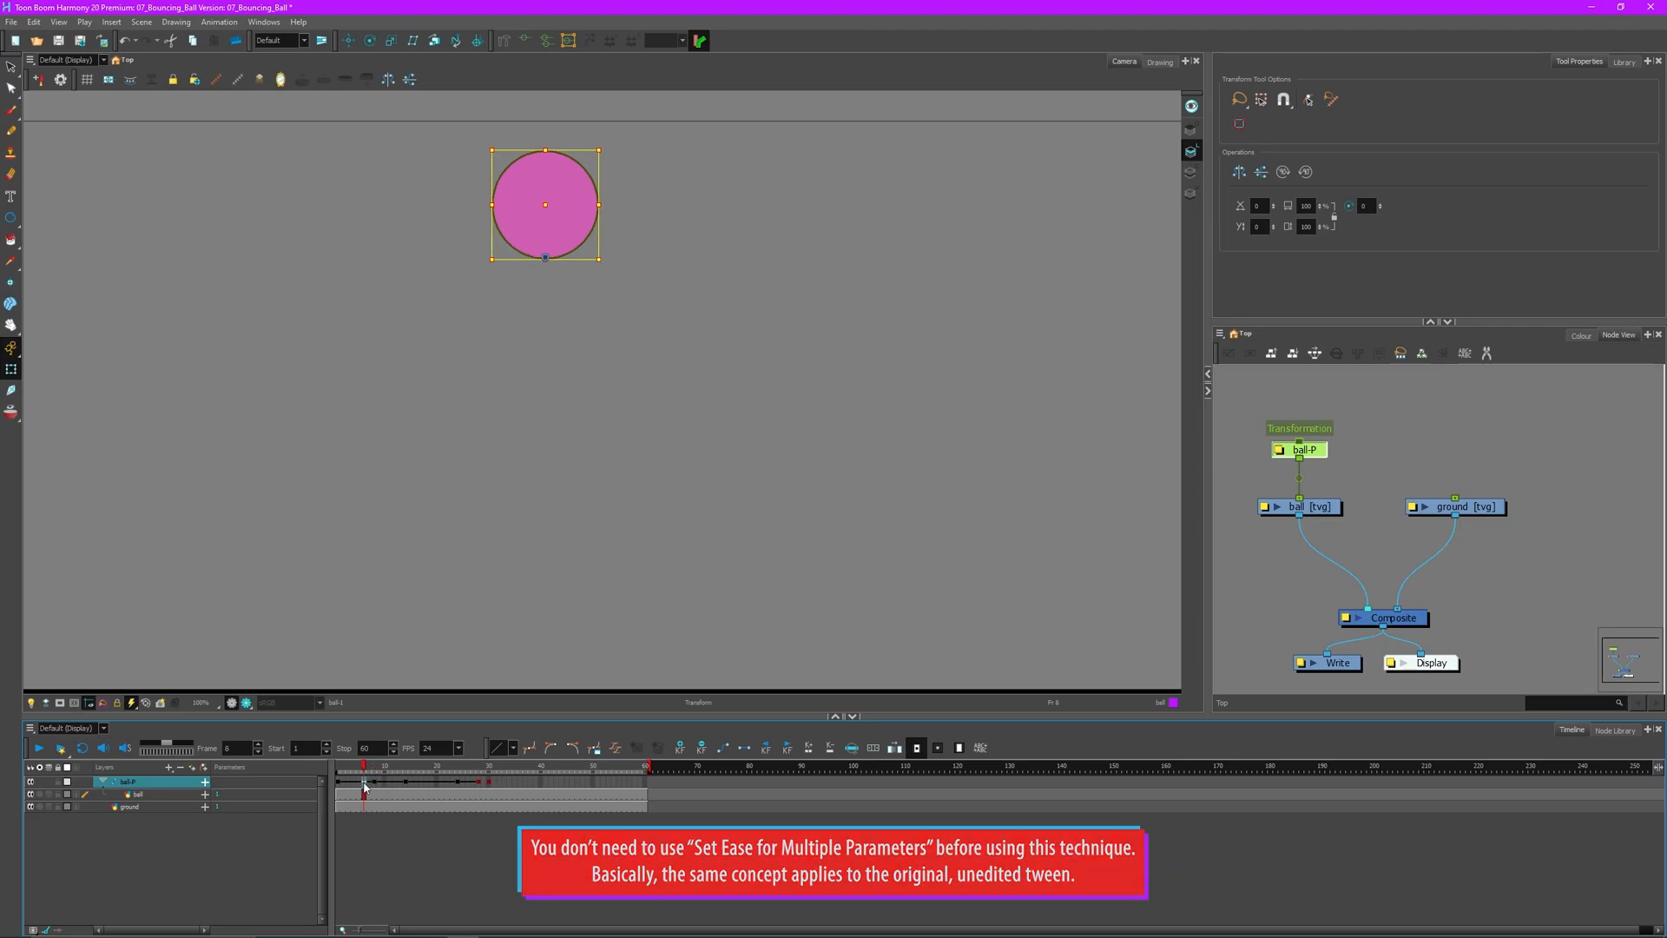
pyautogui.click(358, 787)
pyautogui.click(348, 787)
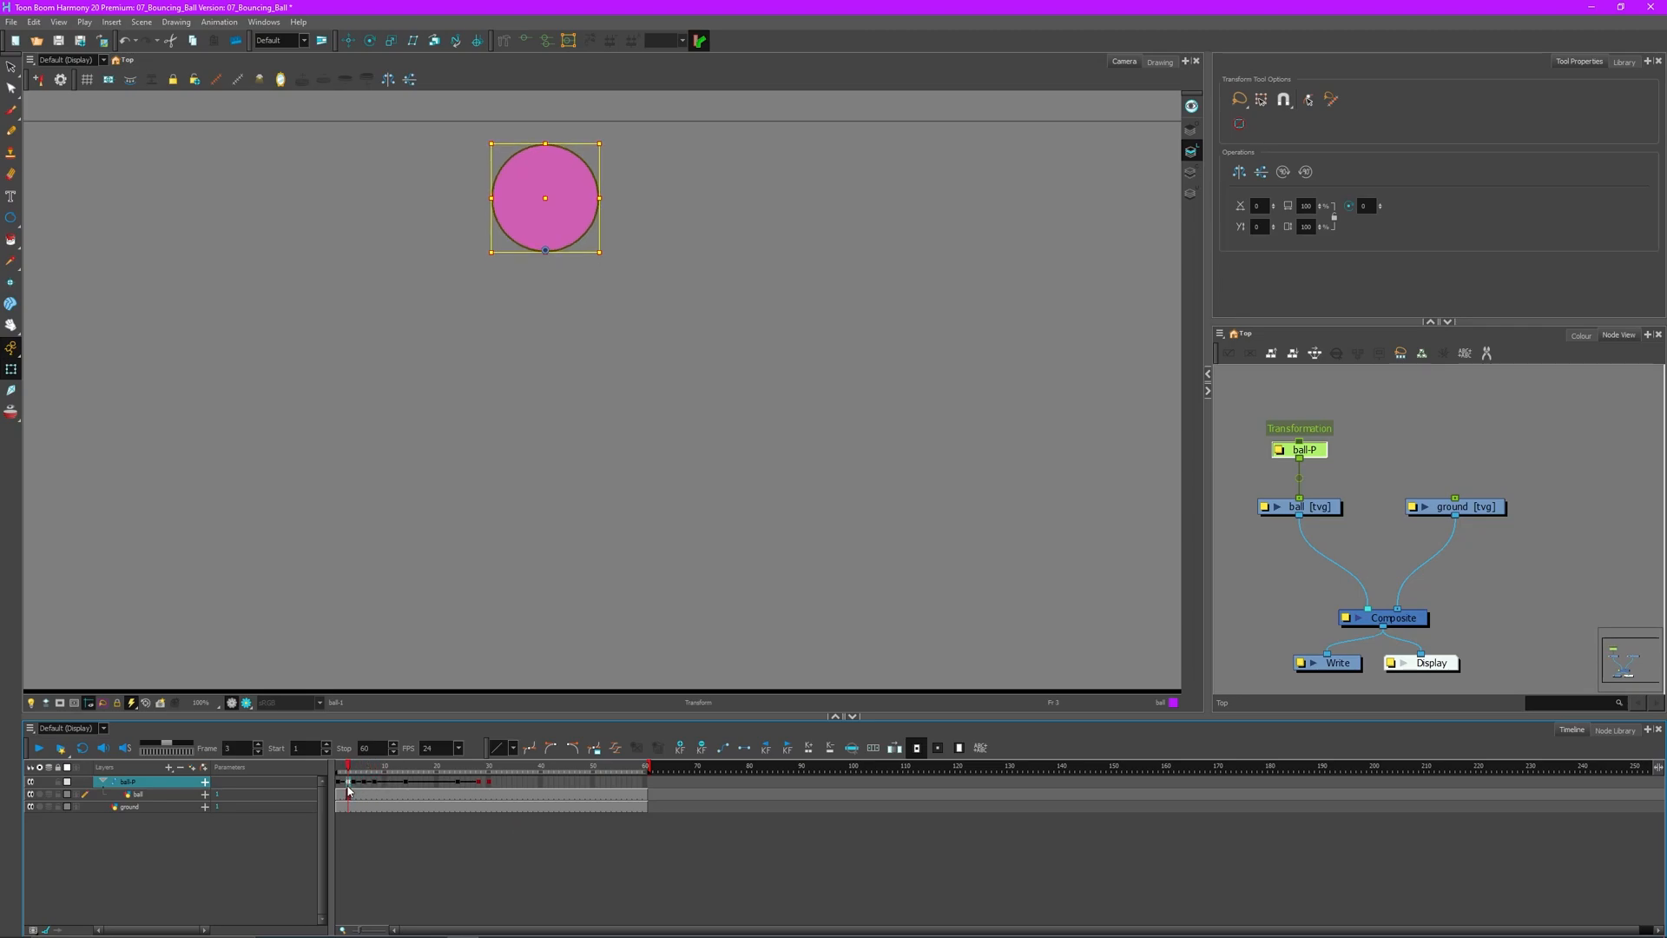
pyautogui.click(344, 784)
pyautogui.click(348, 769)
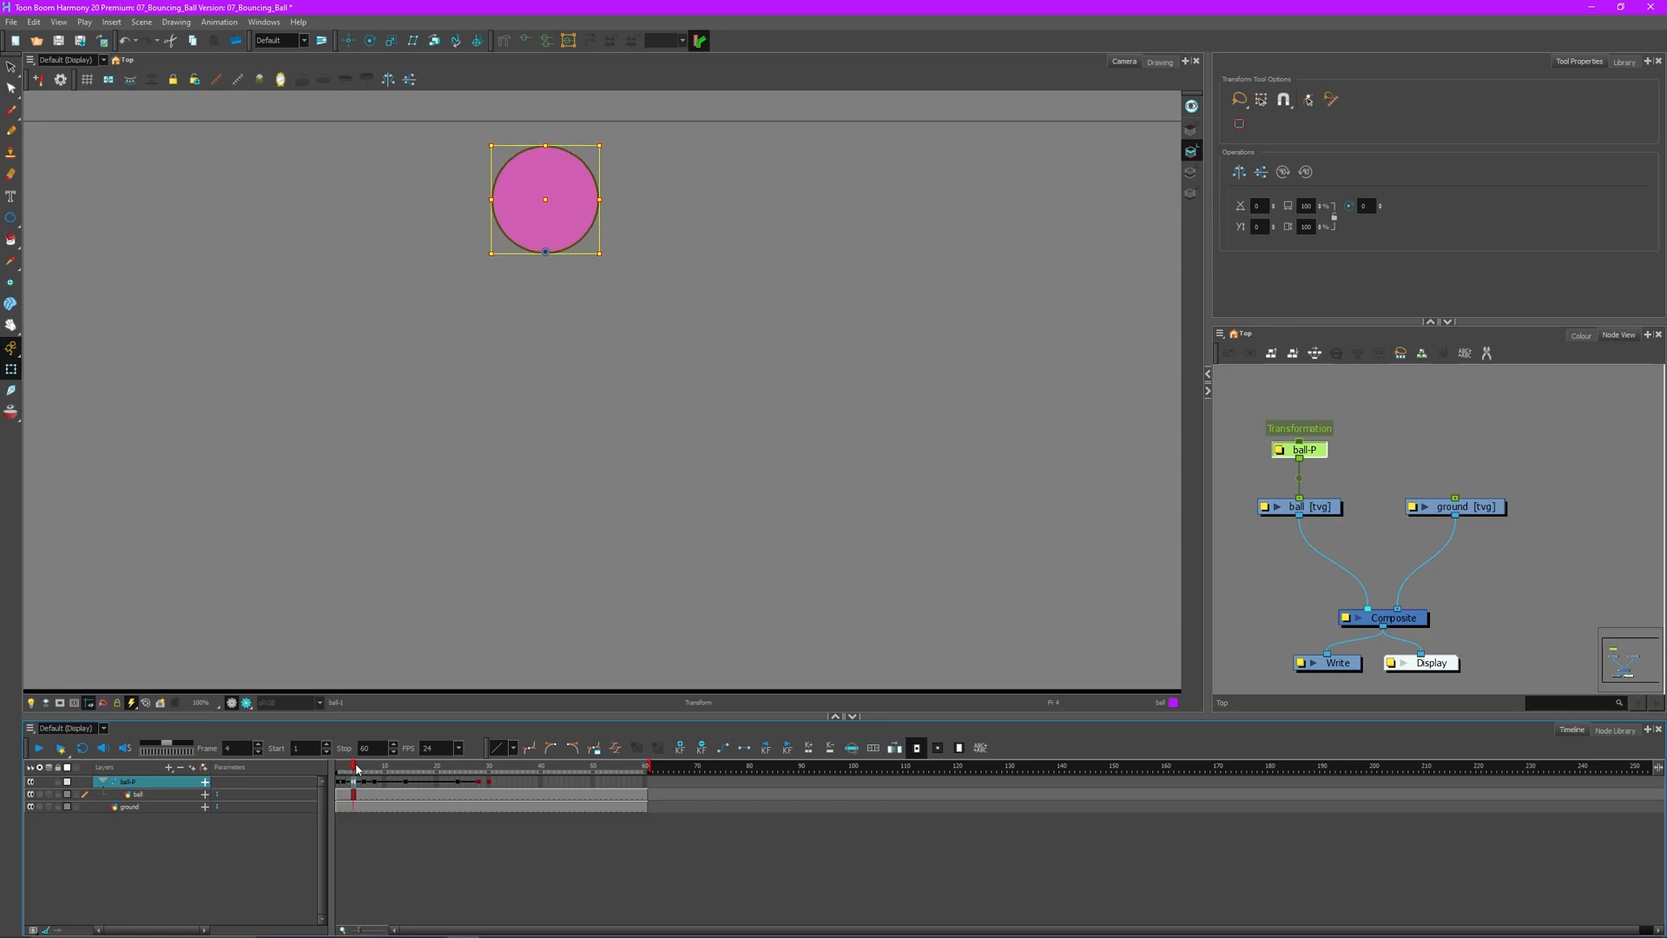
pyautogui.click(343, 769)
pyautogui.click(339, 770)
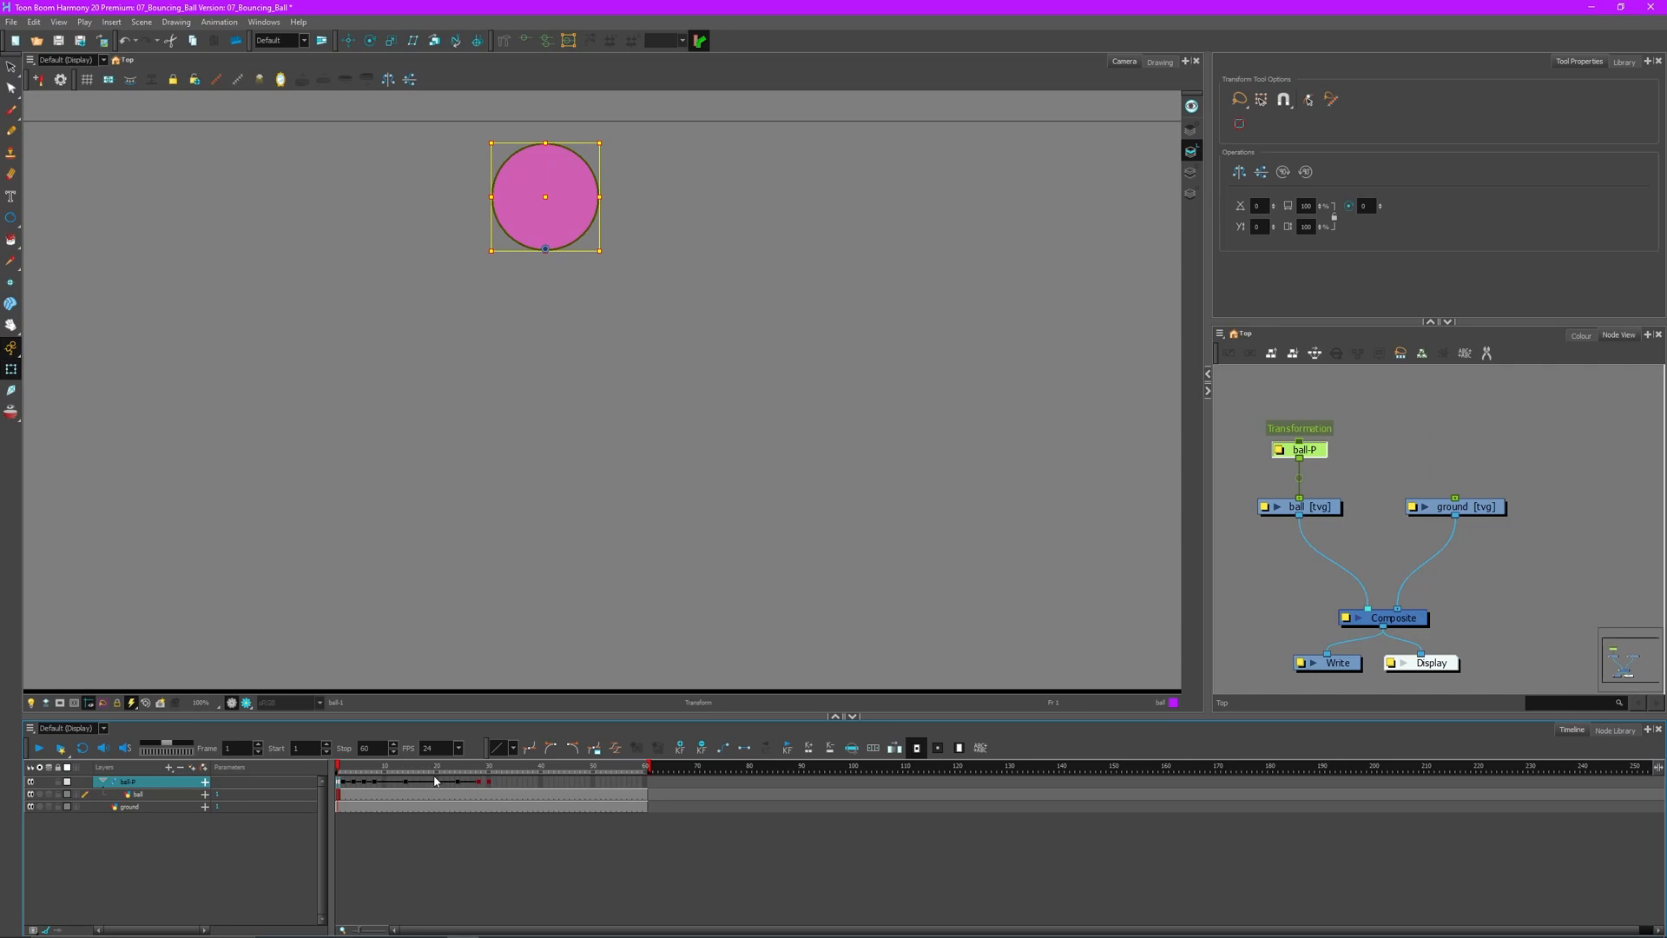
# - Convert ball-P keys on frames 1–24 to stop-motion keyframes and play back the bounce
pyautogui.moveTo(461, 782); pyautogui.dragTo(337, 783)
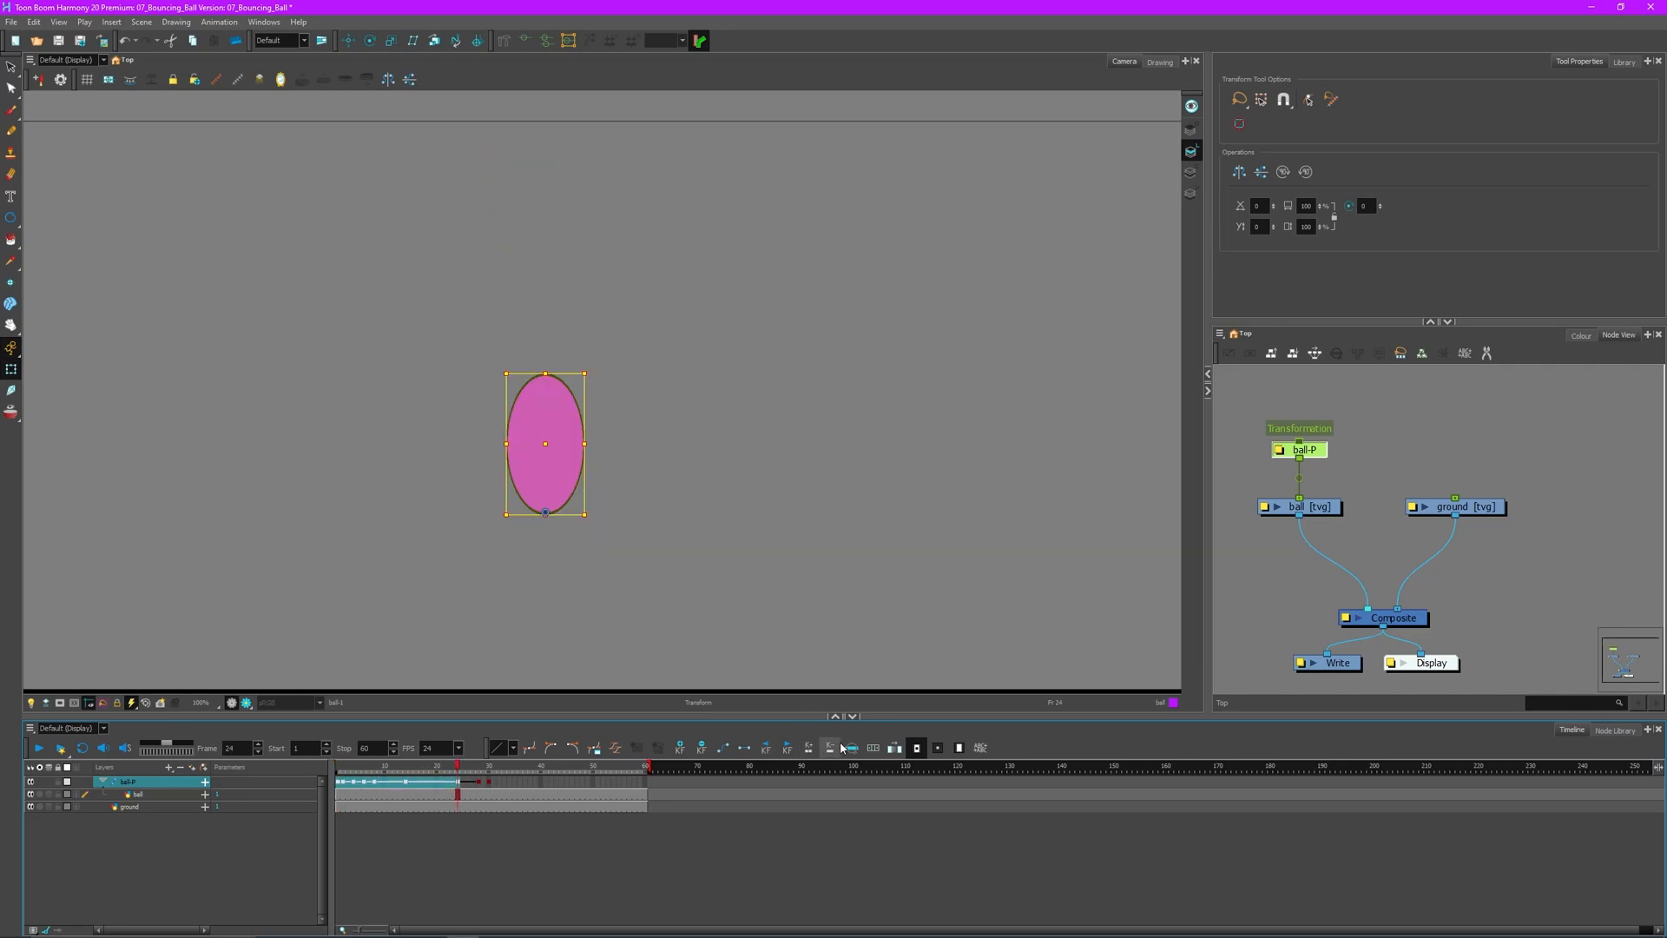
pyautogui.click(752, 750)
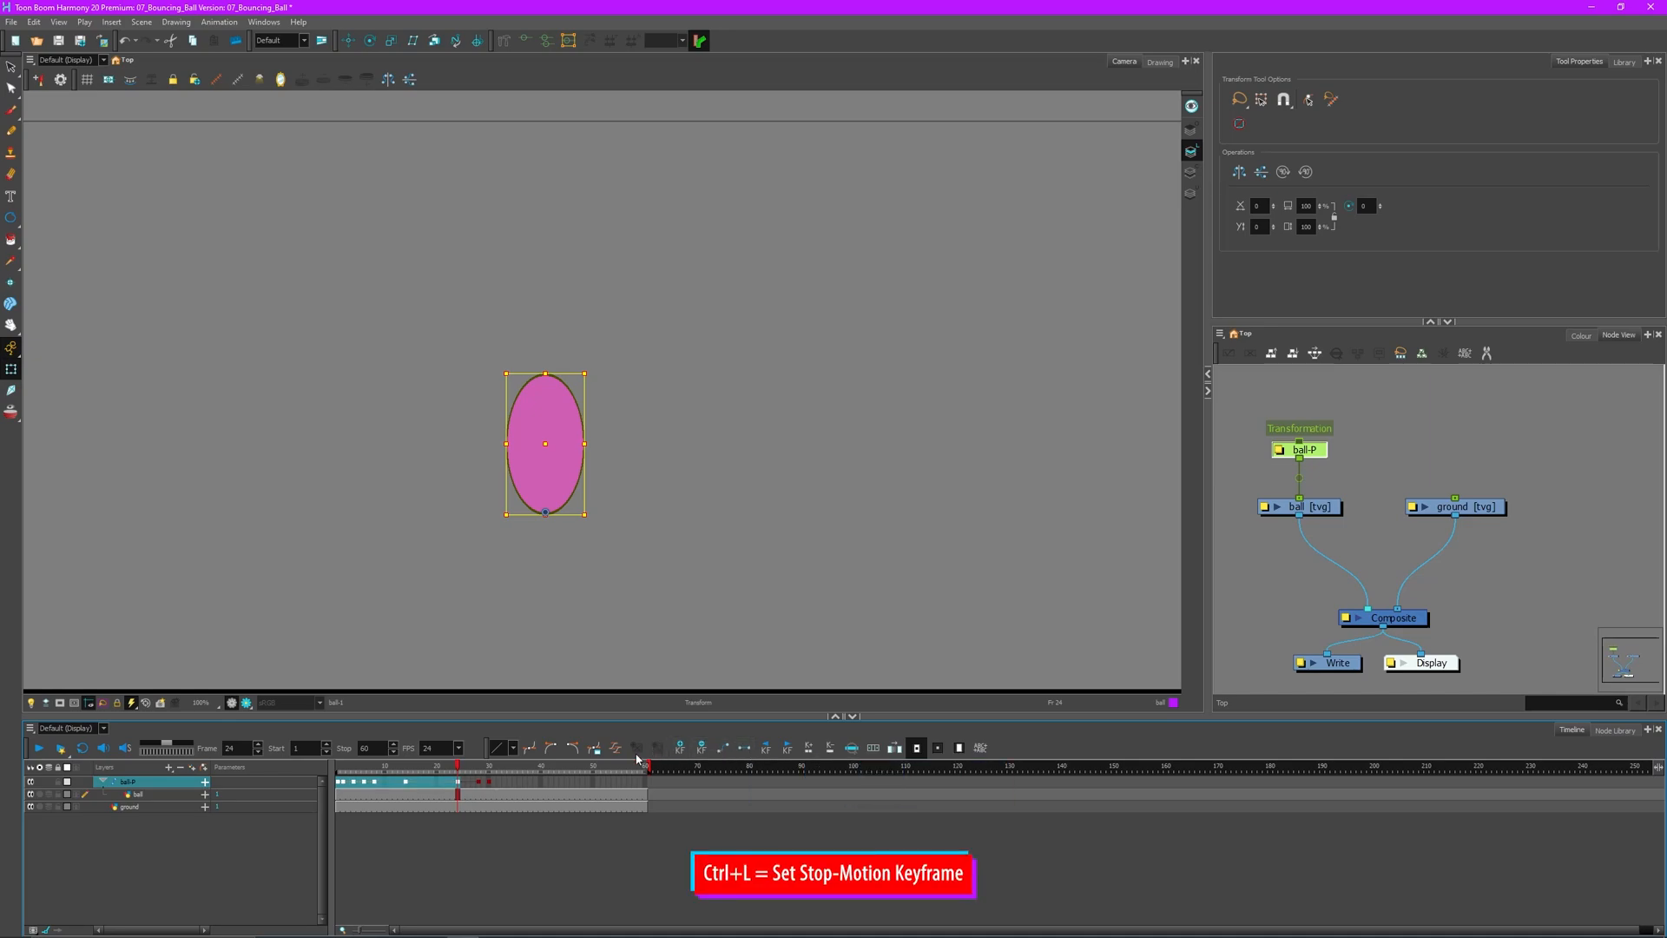
pyautogui.click(420, 674)
pyautogui.click(36, 748)
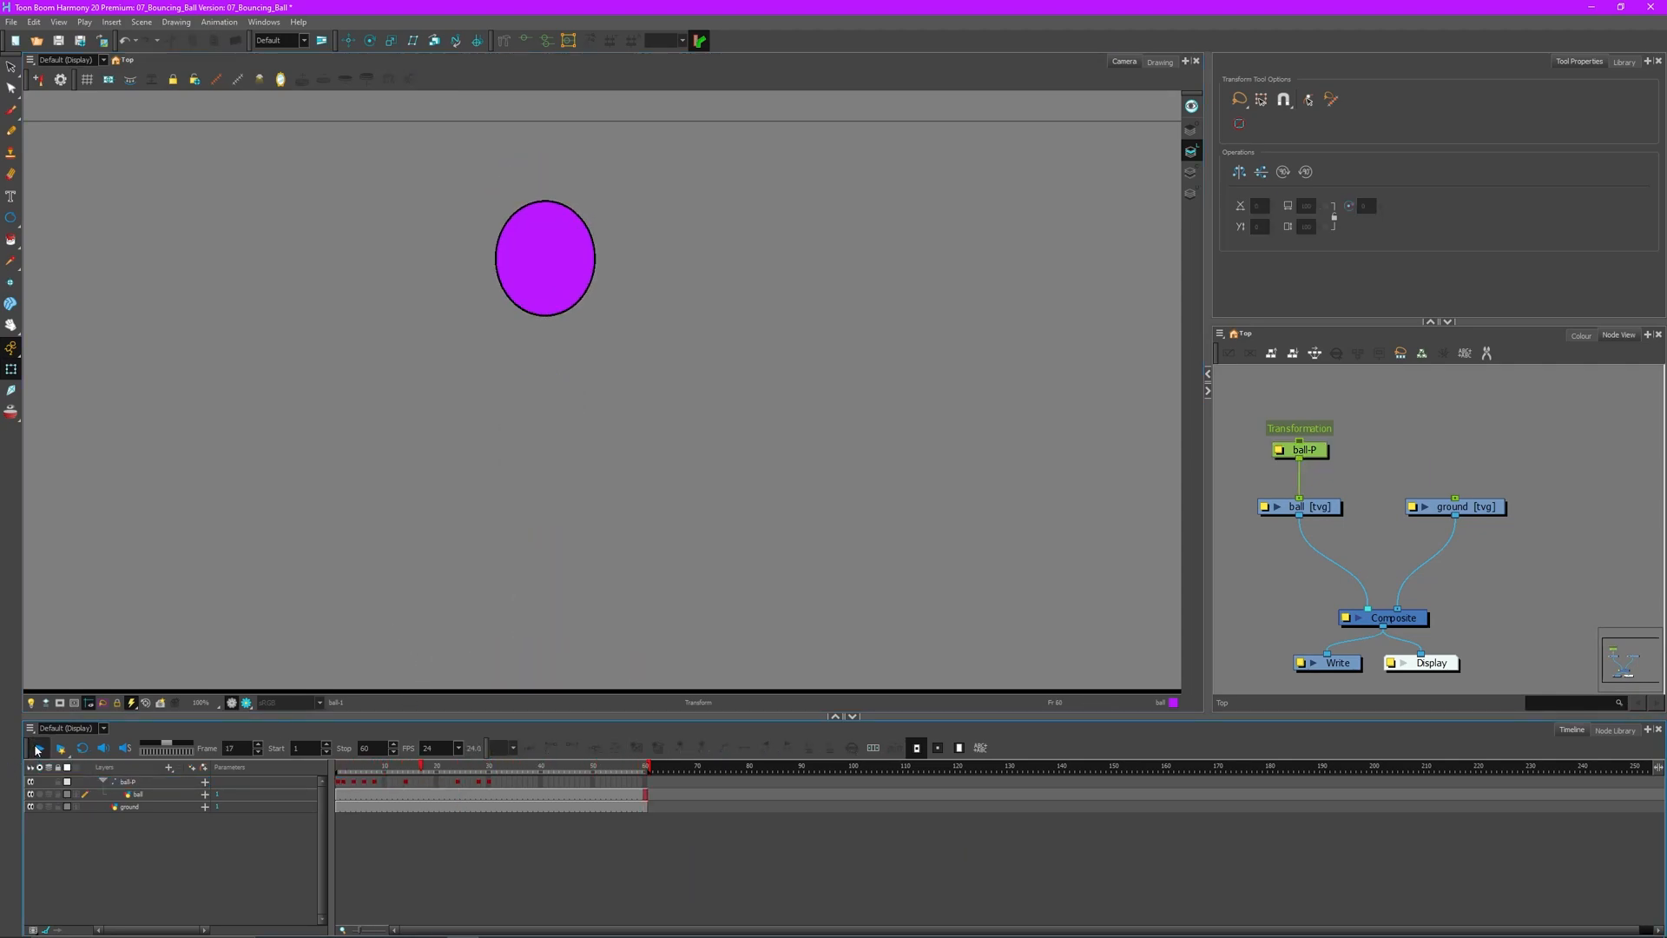
pyautogui.moveTo(414, 770); pyautogui.dragTo(321, 793)
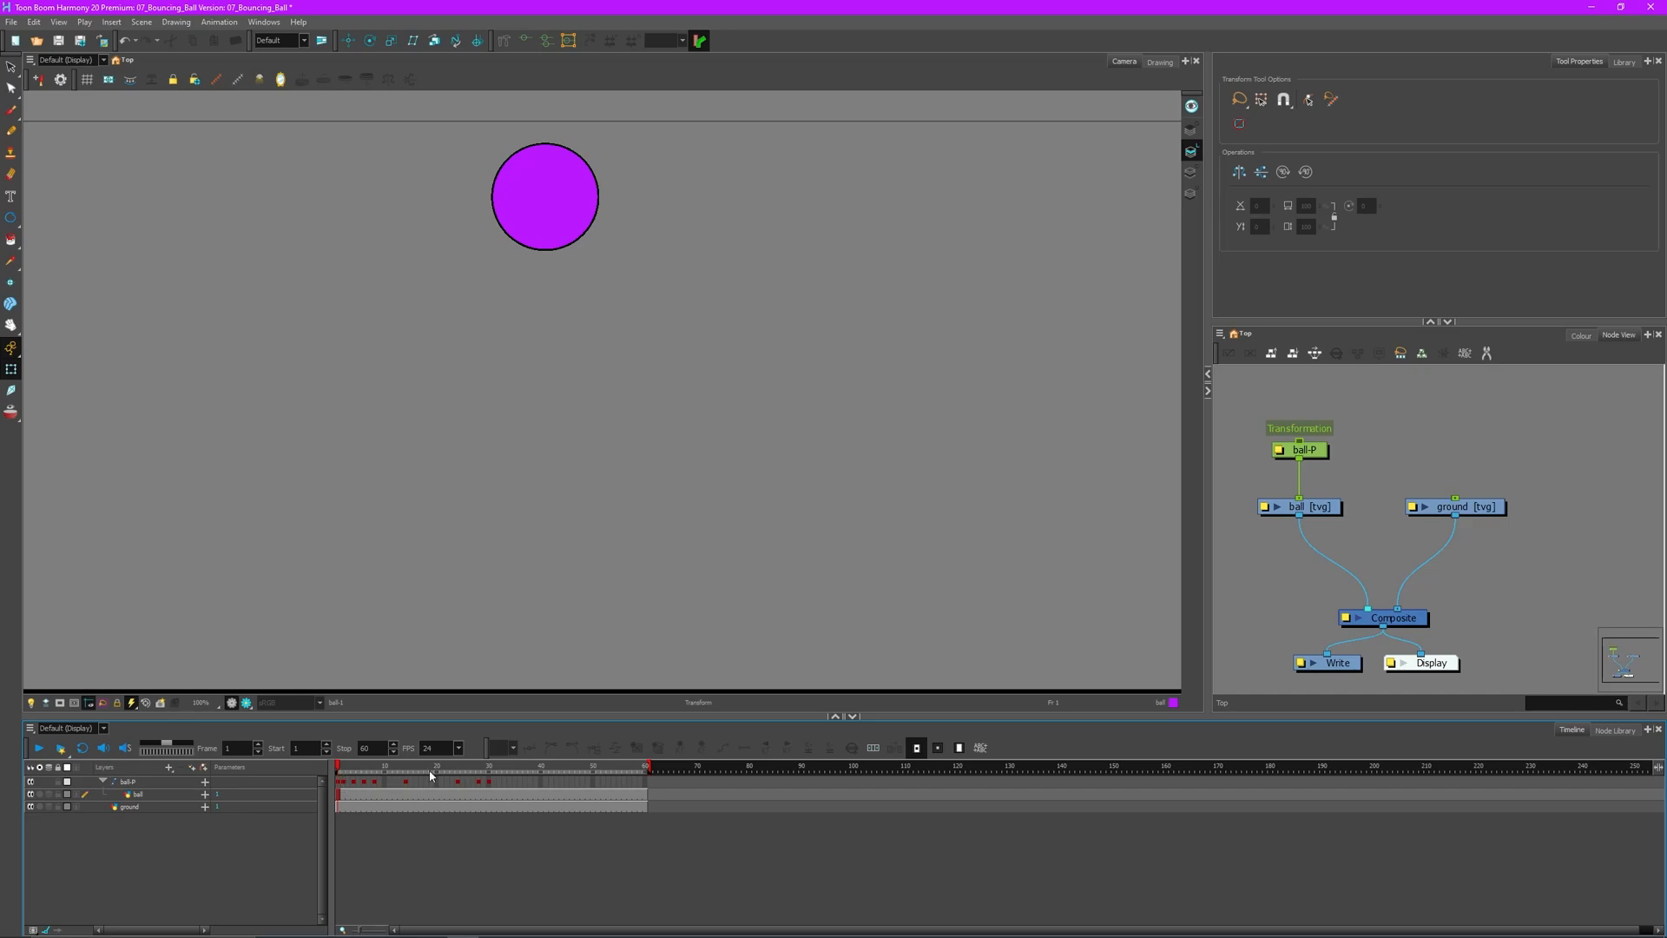
pyautogui.rightClick(348, 795)
pyautogui.click(343, 796)
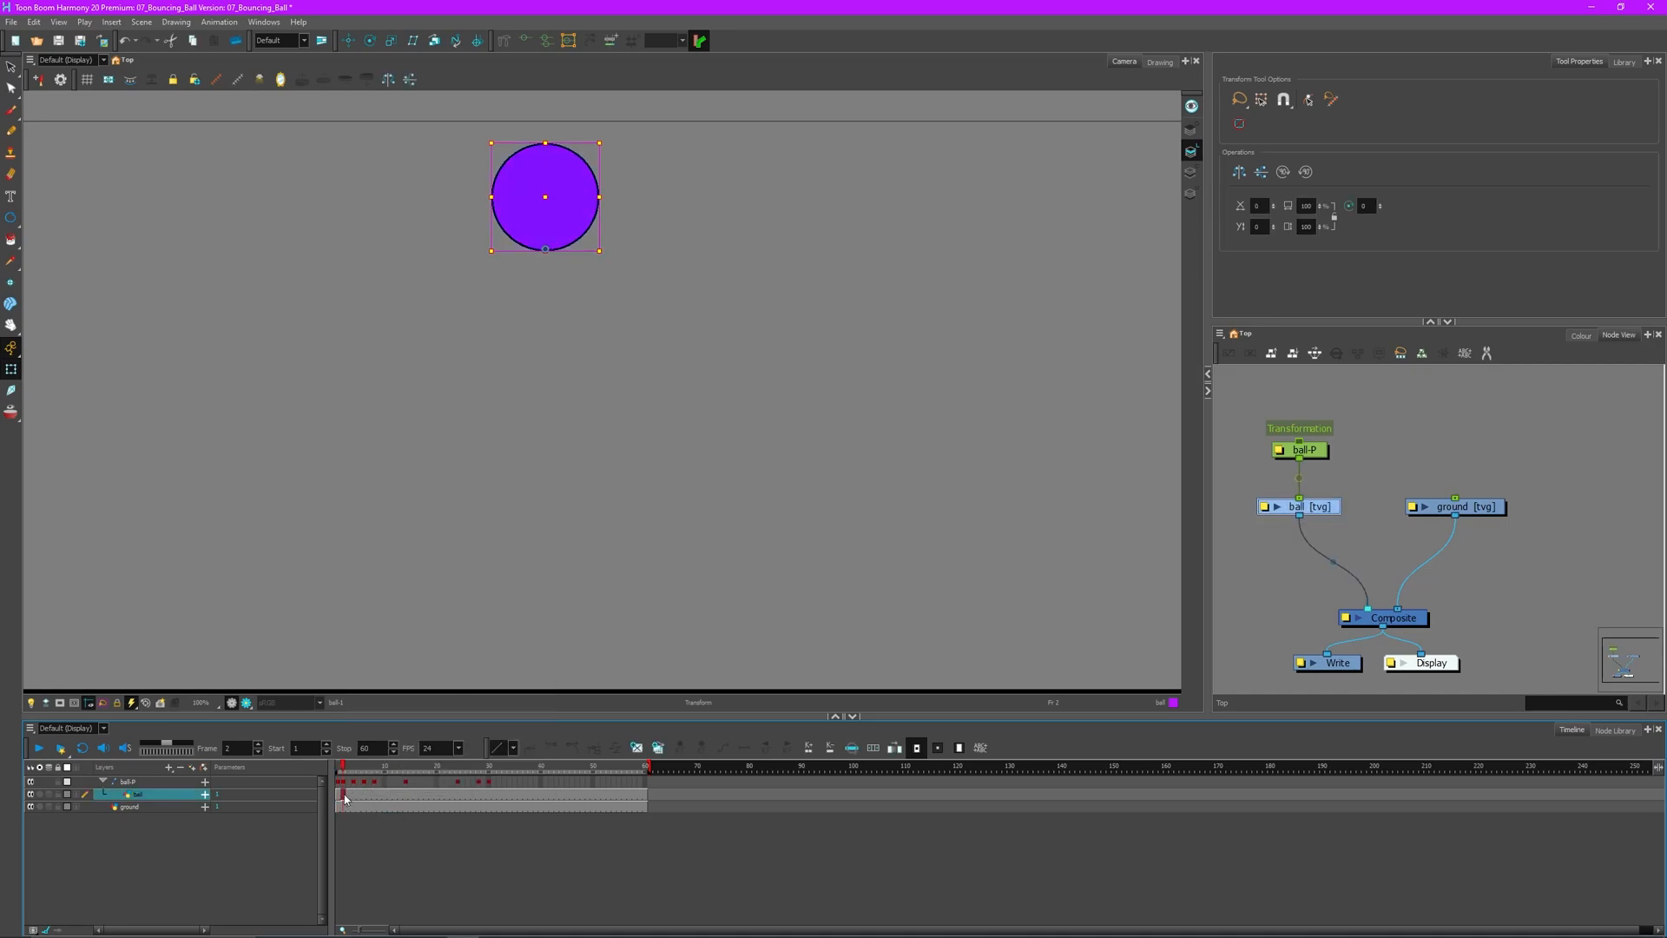
pyautogui.moveTo(341, 781); pyautogui.dragTo(491, 781)
pyautogui.rightClick(489, 783)
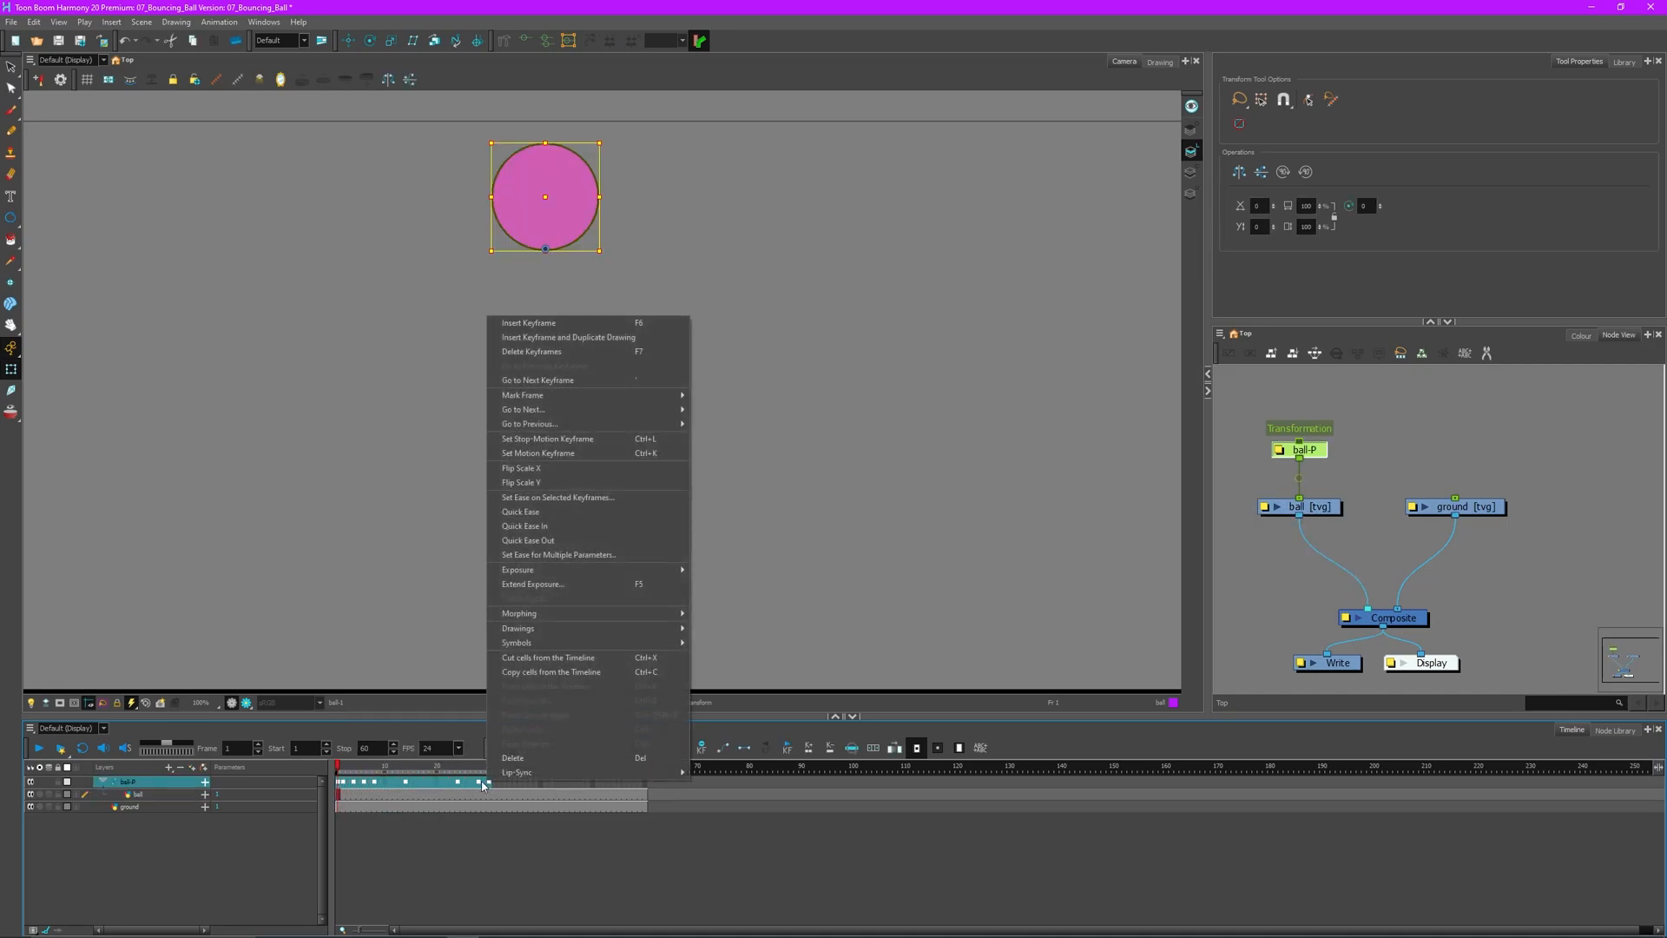
pyautogui.moveTo(580, 572)
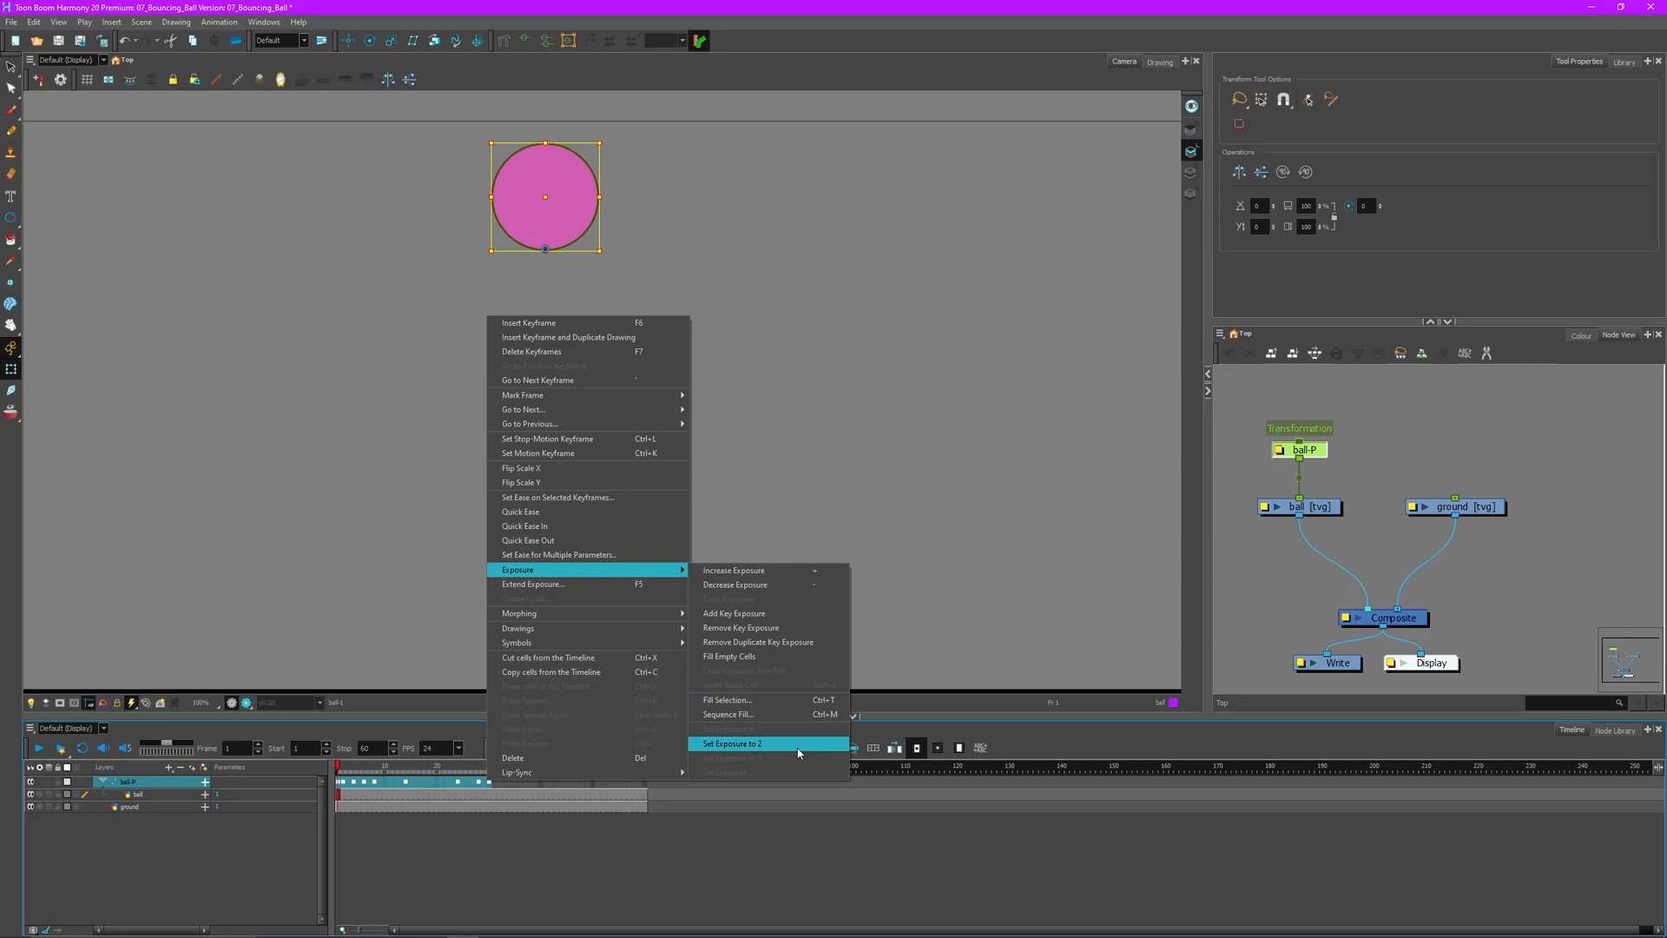
pyautogui.click(385, 782)
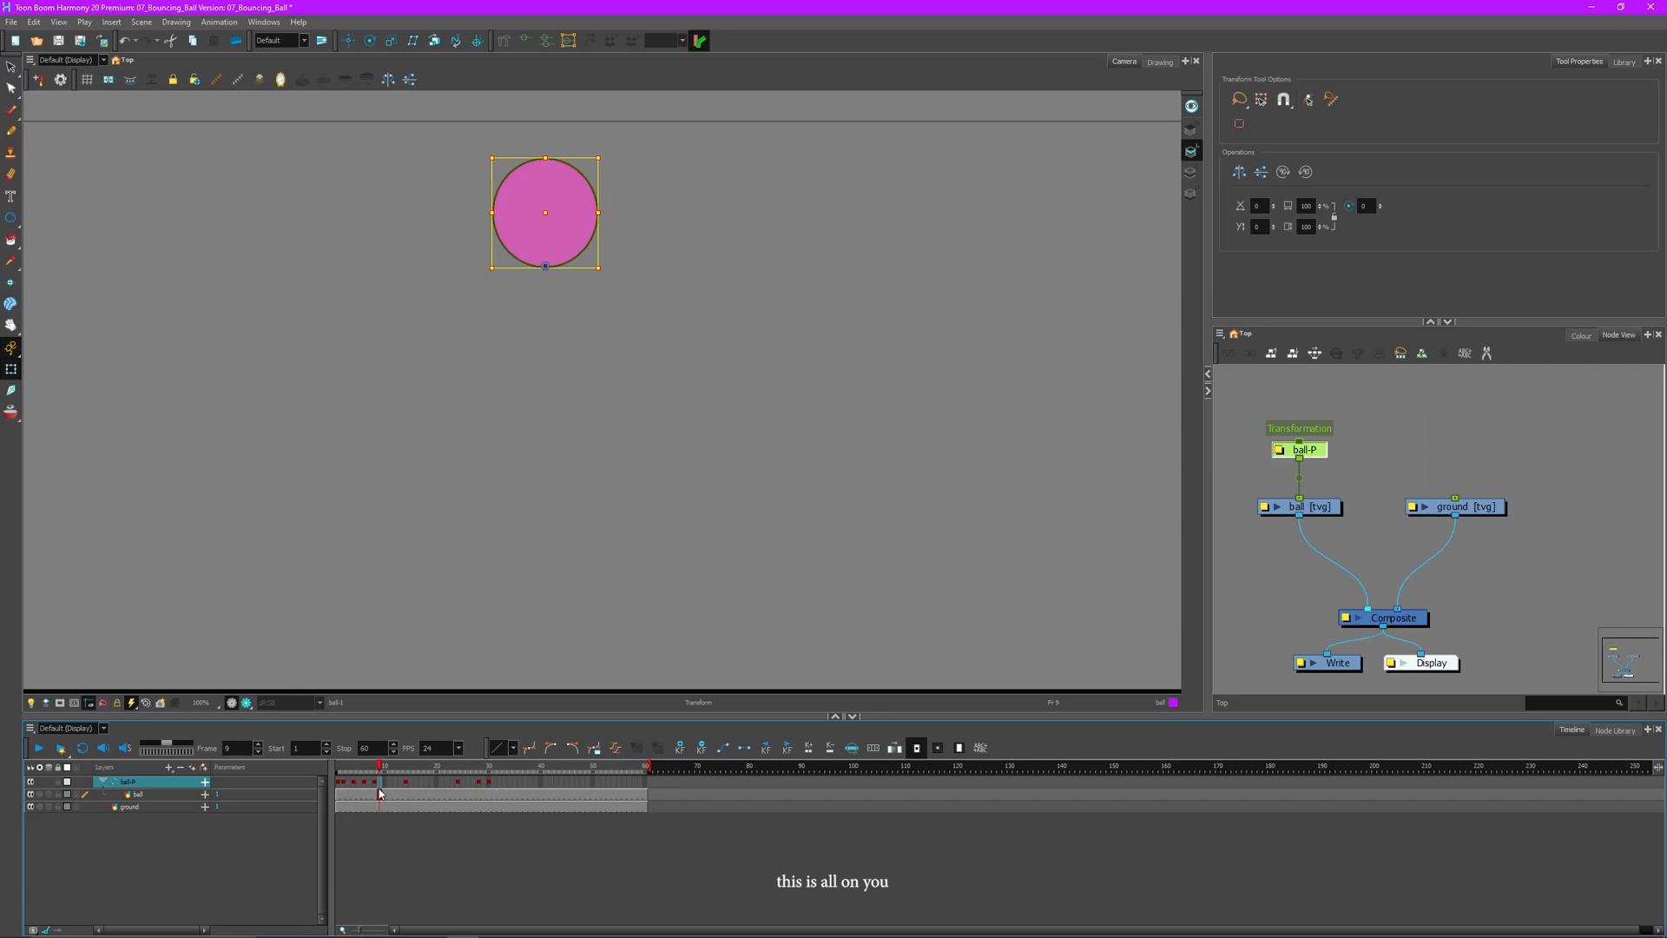
pyautogui.moveTo(374, 782); pyautogui.dragTo(343, 784)
pyautogui.click(355, 784)
pyautogui.moveTo(386, 782); pyautogui.dragTo(350, 787)
# - Move the ball-P keyframes from frames 24–30 earlier so they start at frame 13
pyautogui.click(350, 787)
pyautogui.click(406, 785)
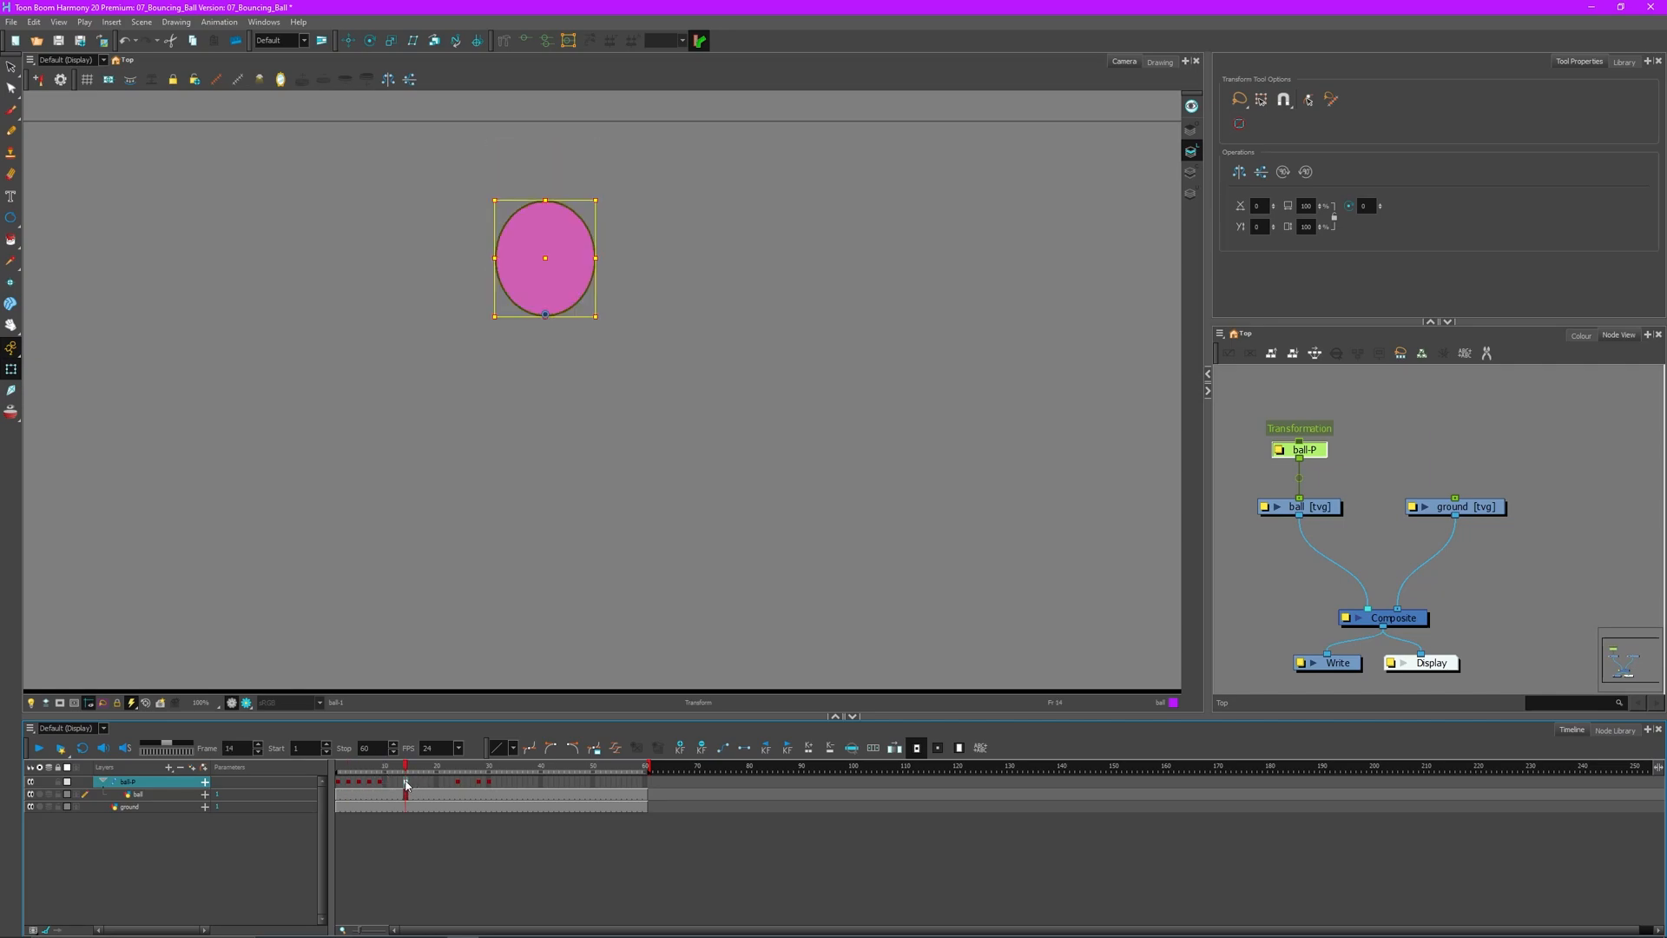
pyautogui.click(458, 786)
pyautogui.moveTo(458, 787); pyautogui.dragTo(201, 762)
pyautogui.click(412, 784)
# - Play back the faster bounce and compare frames 15–17 around the impact
pyautogui.click(367, 566)
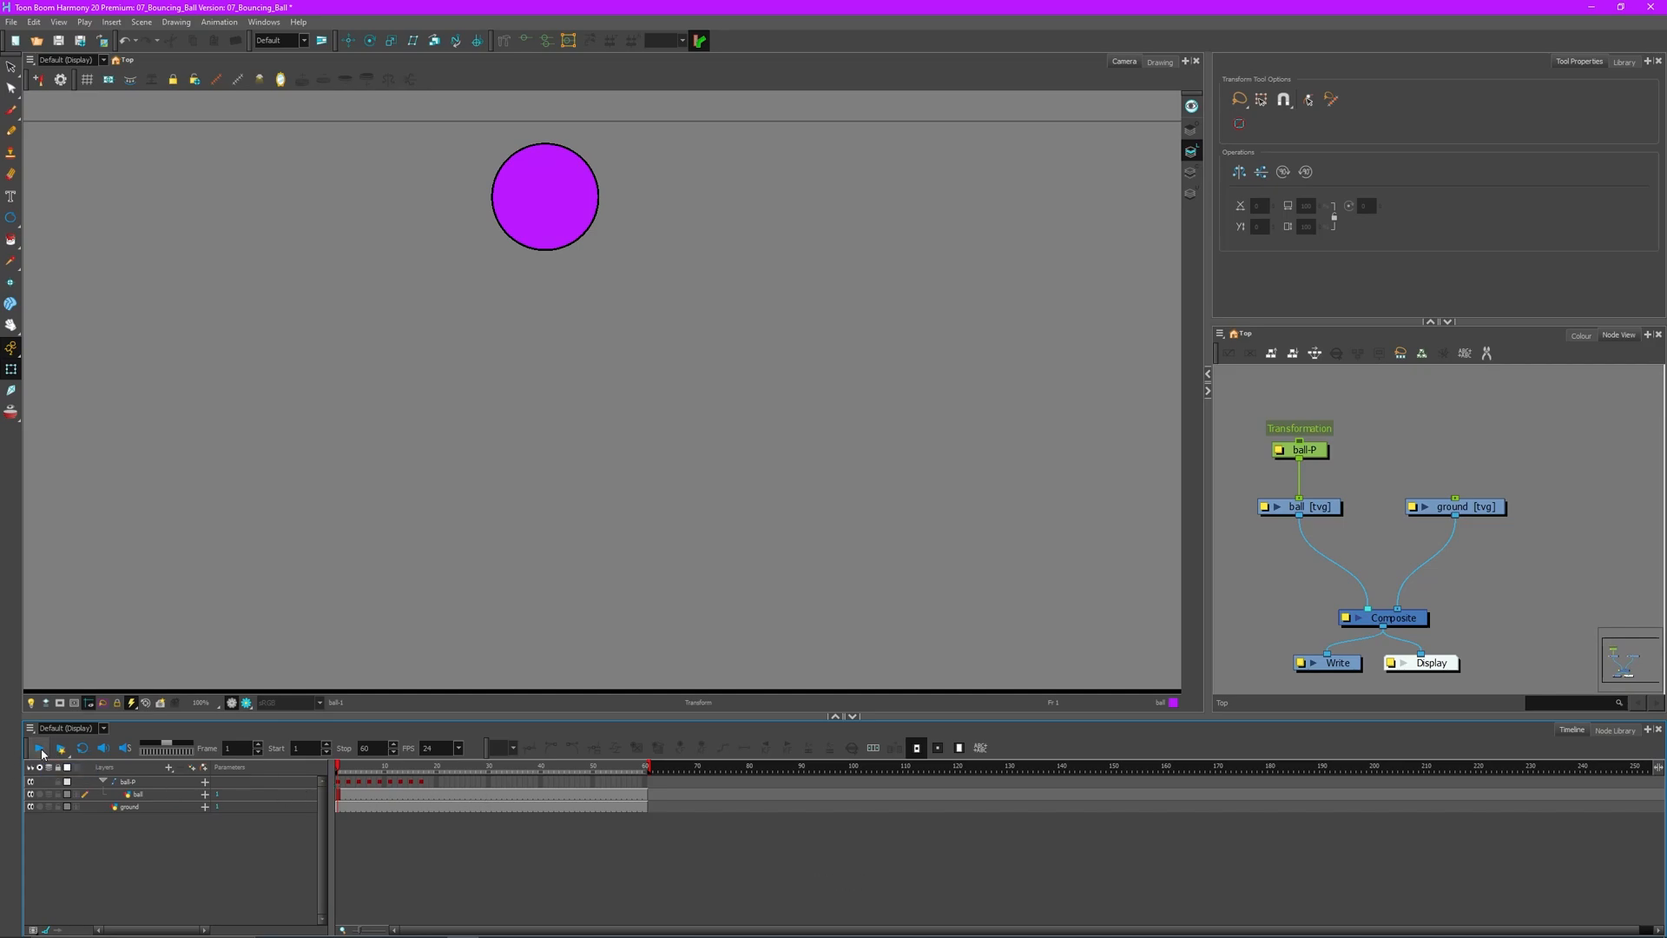
pyautogui.click(40, 748)
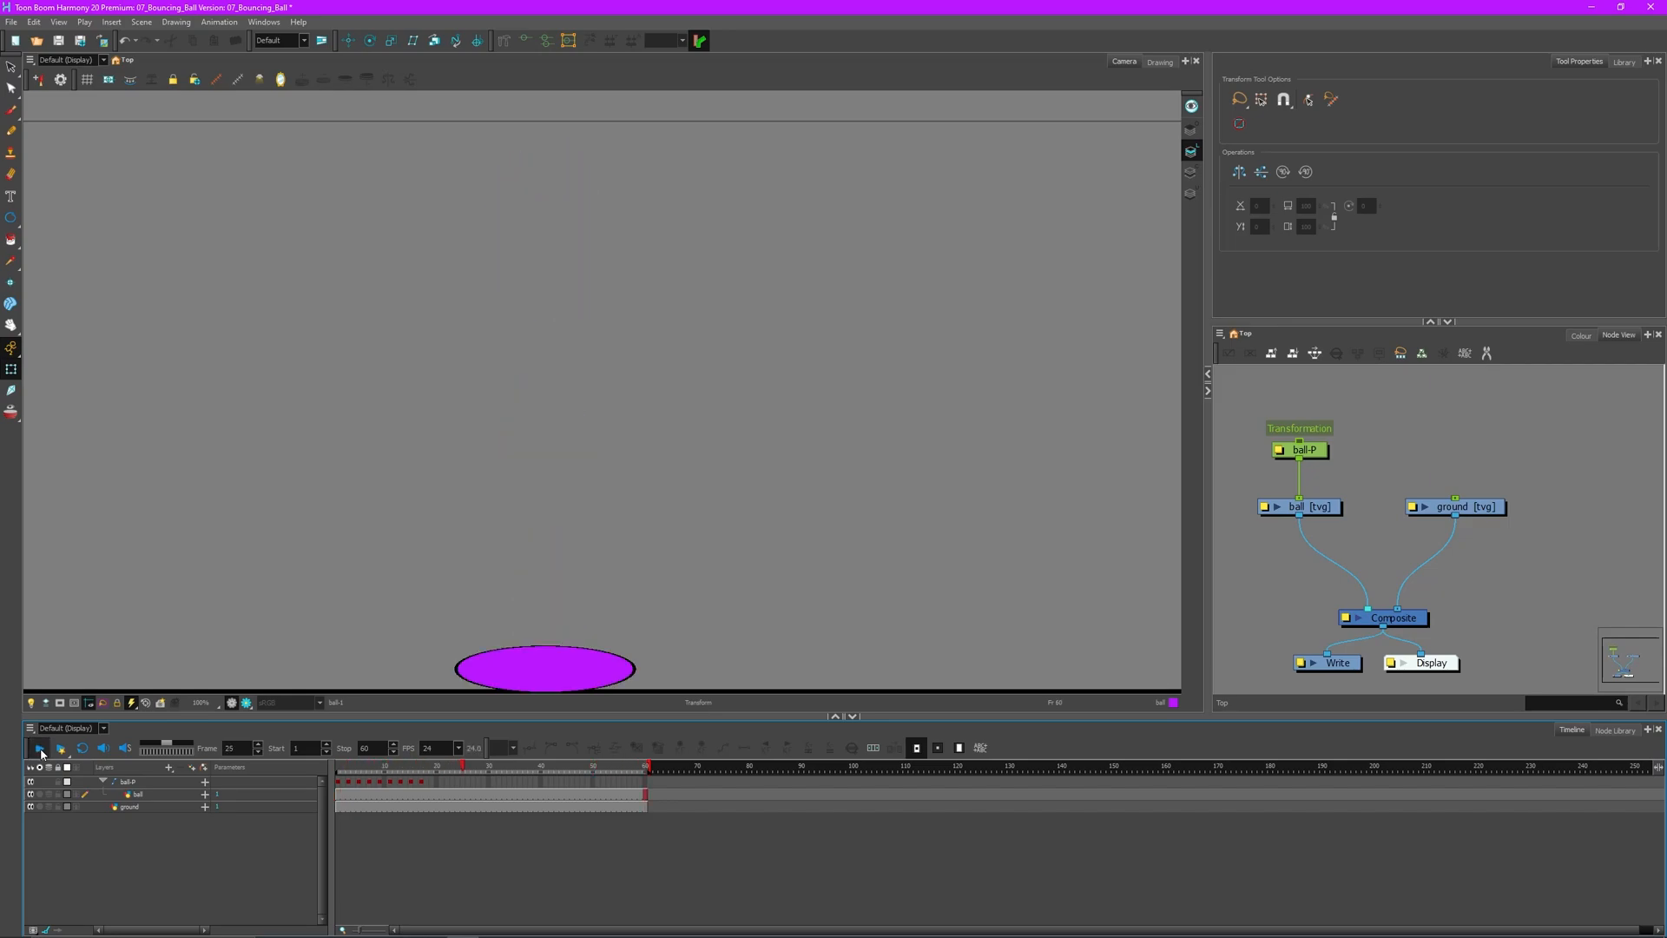
pyautogui.click(41, 752)
pyautogui.click(40, 749)
pyautogui.click(41, 752)
pyautogui.moveTo(349, 770)
pyautogui.mouseDown()
pyautogui.moveTo(437, 770)
pyautogui.moveTo(338, 761)
pyautogui.moveTo(443, 761)
pyautogui.moveTo(338, 762)
pyautogui.mouseUp()
pyautogui.click(39, 749)
pyautogui.click(39, 748)
pyautogui.click(422, 782)
pyautogui.click(414, 783)
pyautogui.click(417, 783)
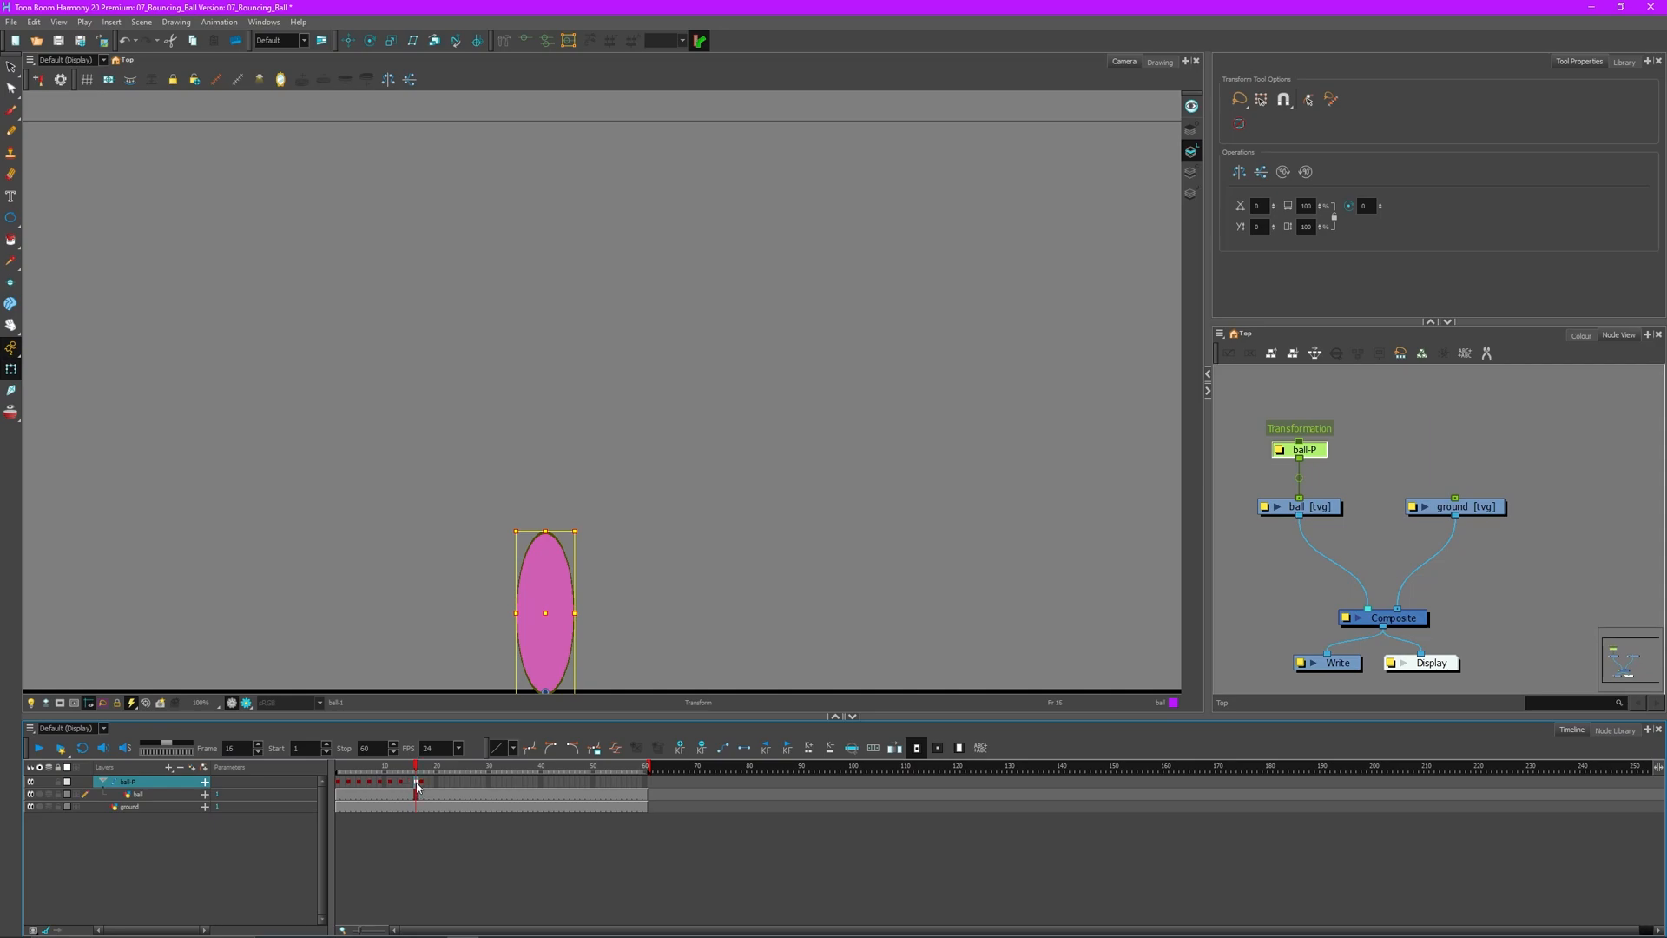
pyautogui.moveTo(415, 771); pyautogui.dragTo(331, 775)
# - Play the bounce again, then select ball-P cells from frame 1 to 15
pyautogui.click(251, 554)
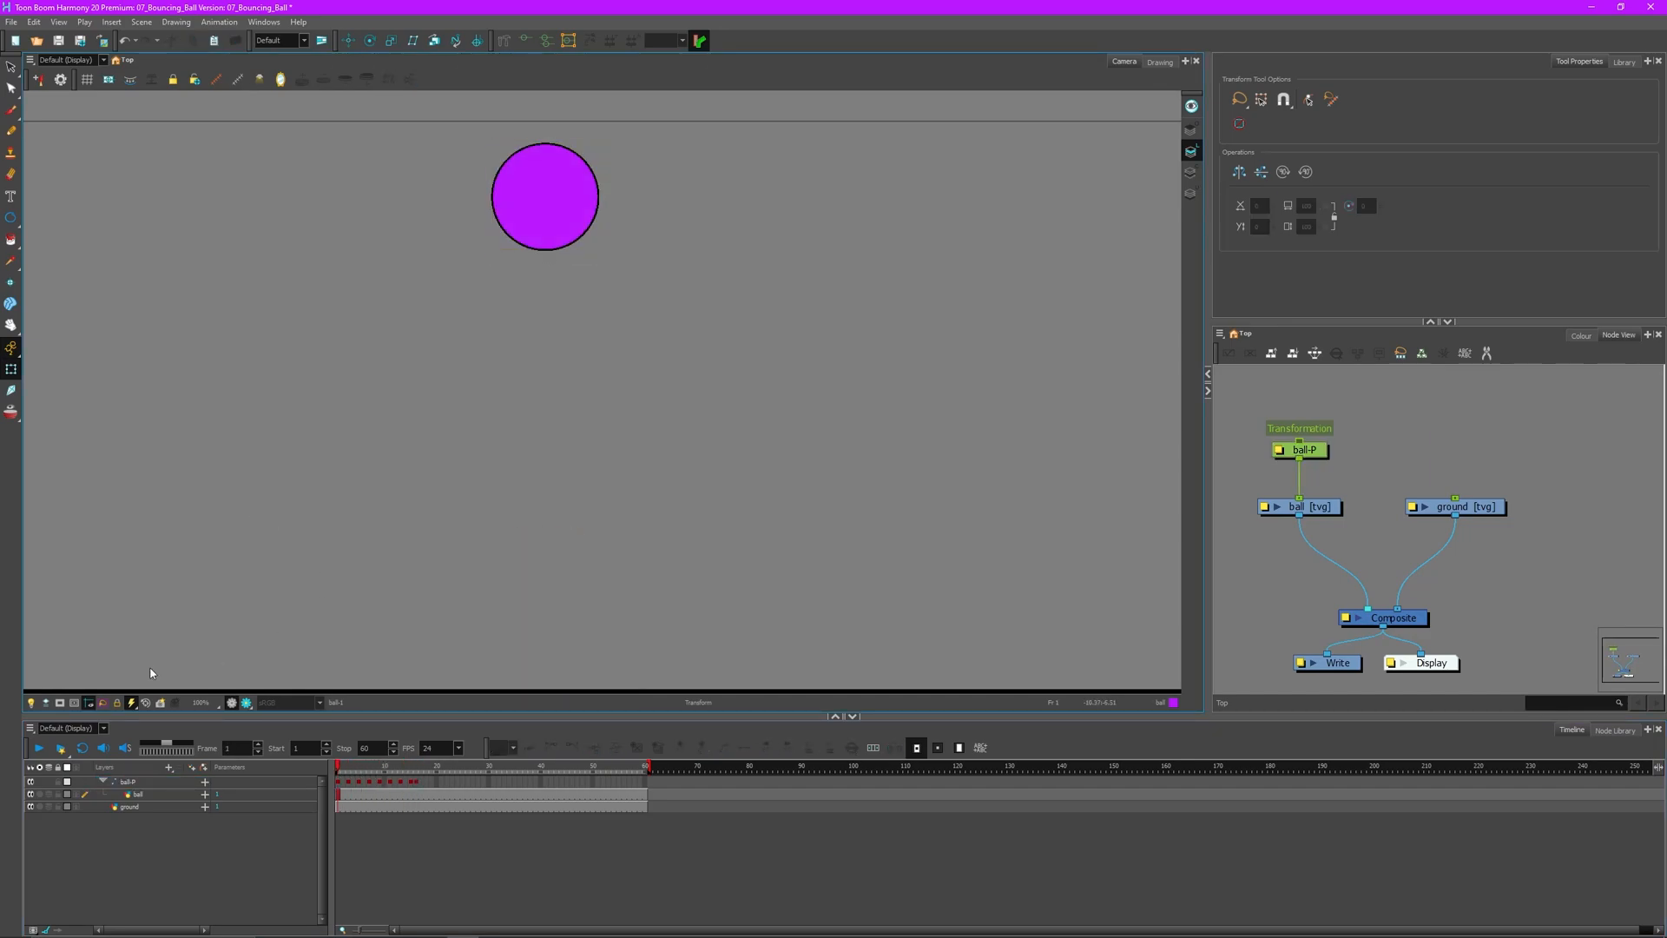
pyautogui.click(40, 749)
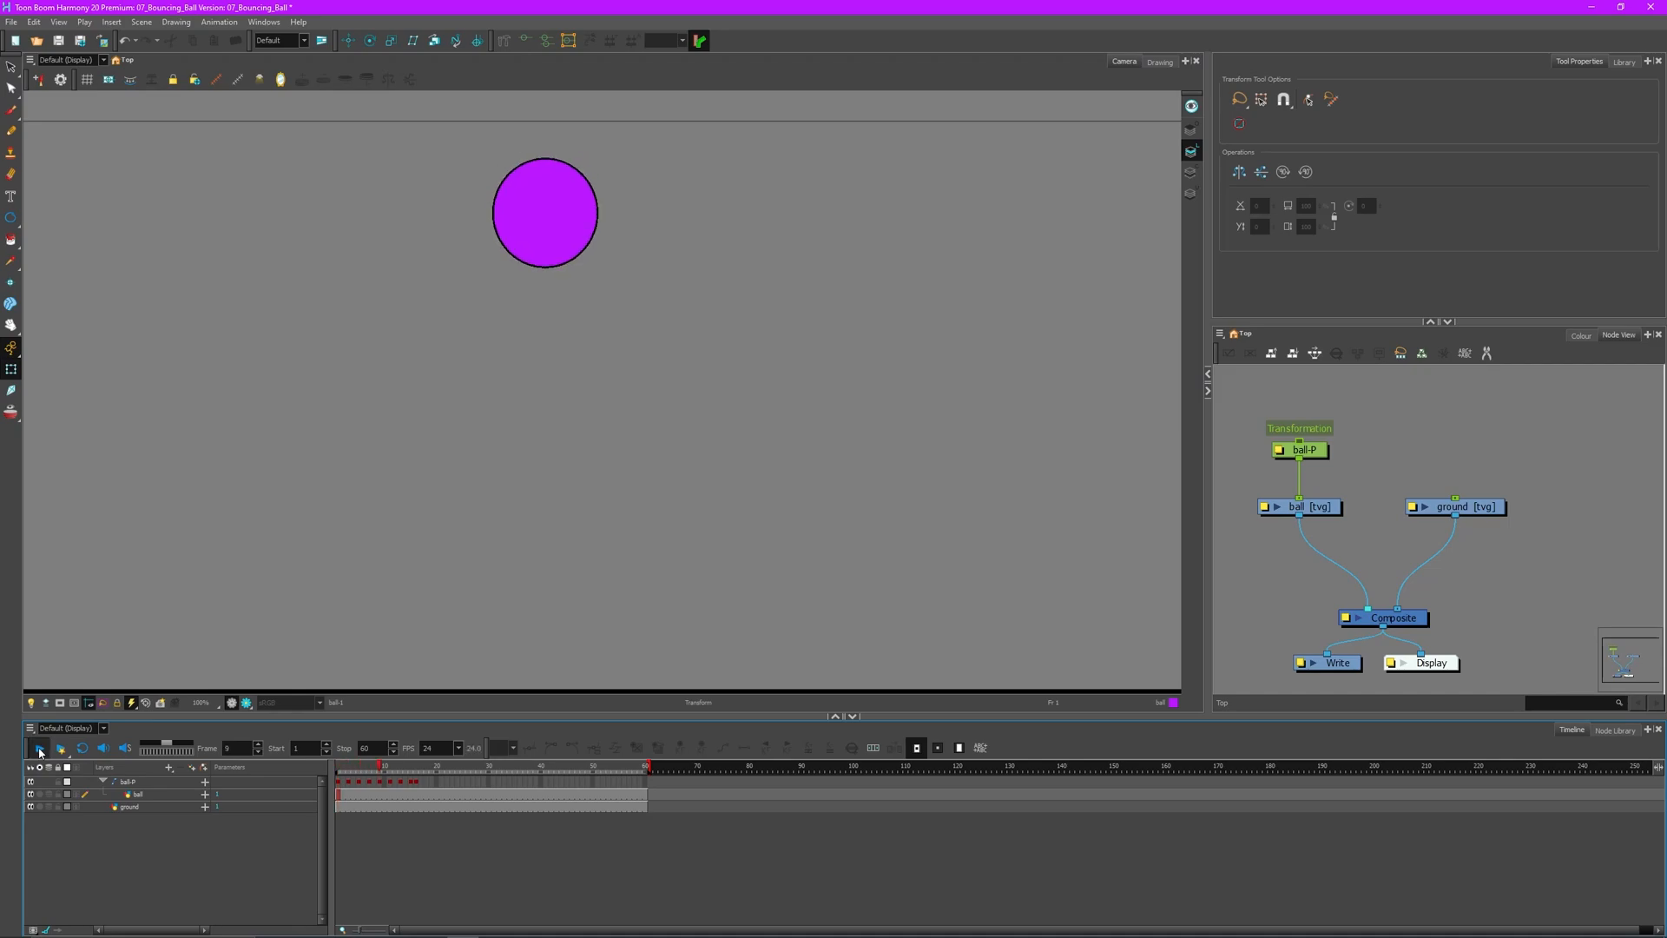
pyautogui.click(39, 749)
pyautogui.moveTo(500, 770); pyautogui.dragTo(327, 770)
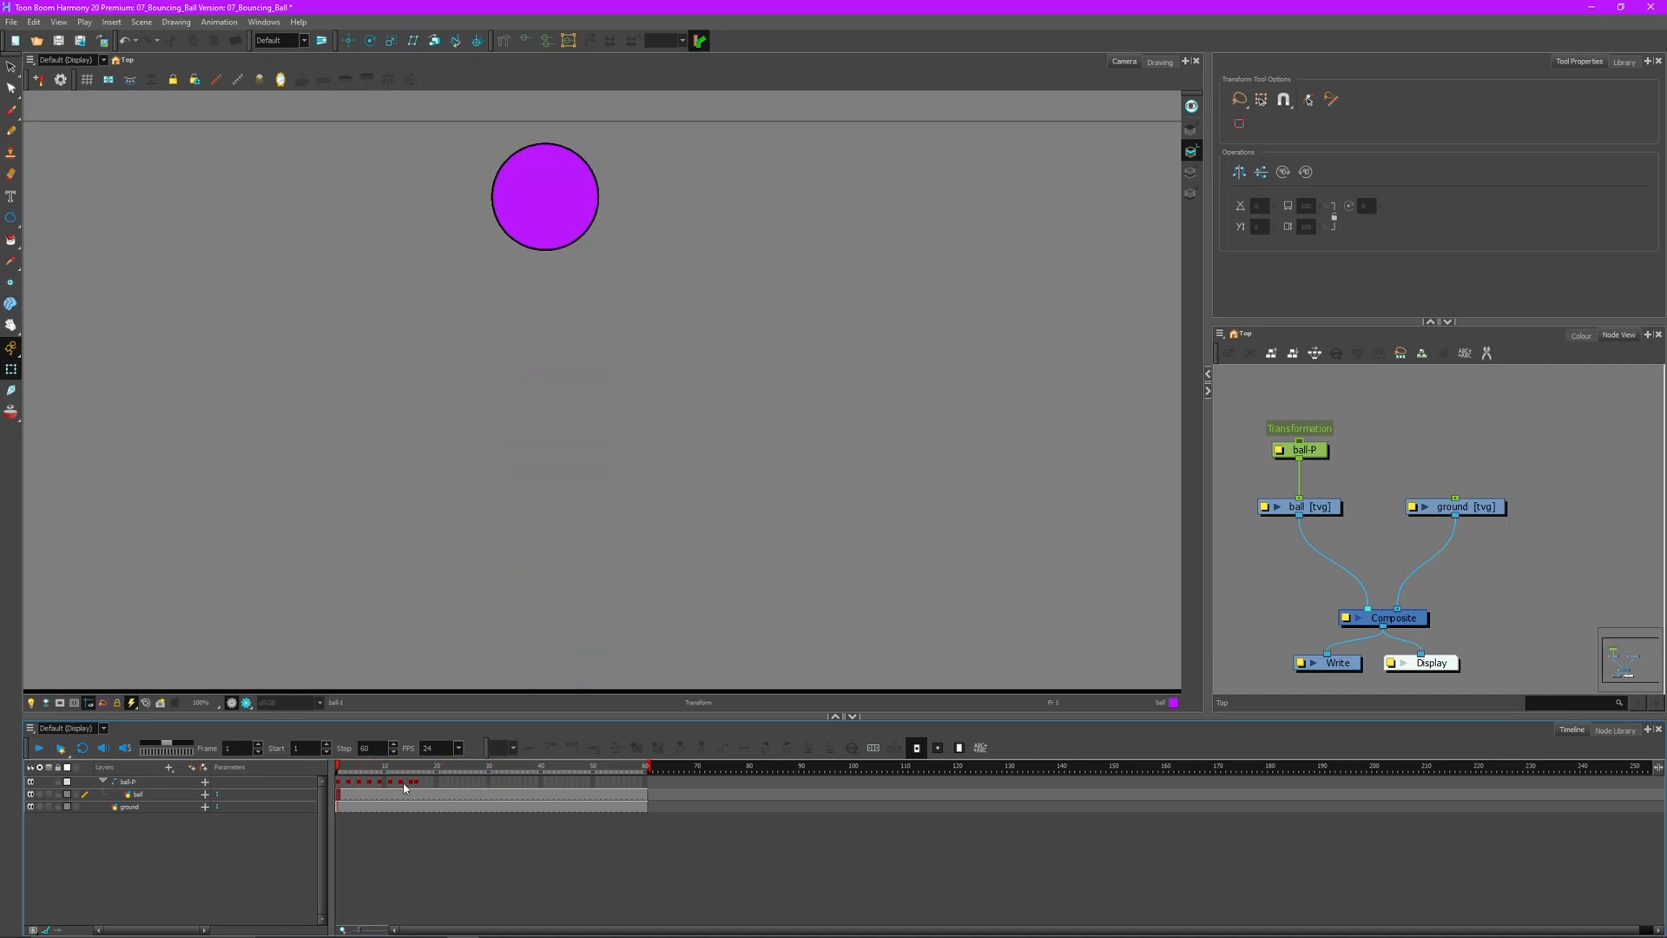
pyautogui.click(342, 783)
pyautogui.moveTo(342, 783); pyautogui.dragTo(413, 784)
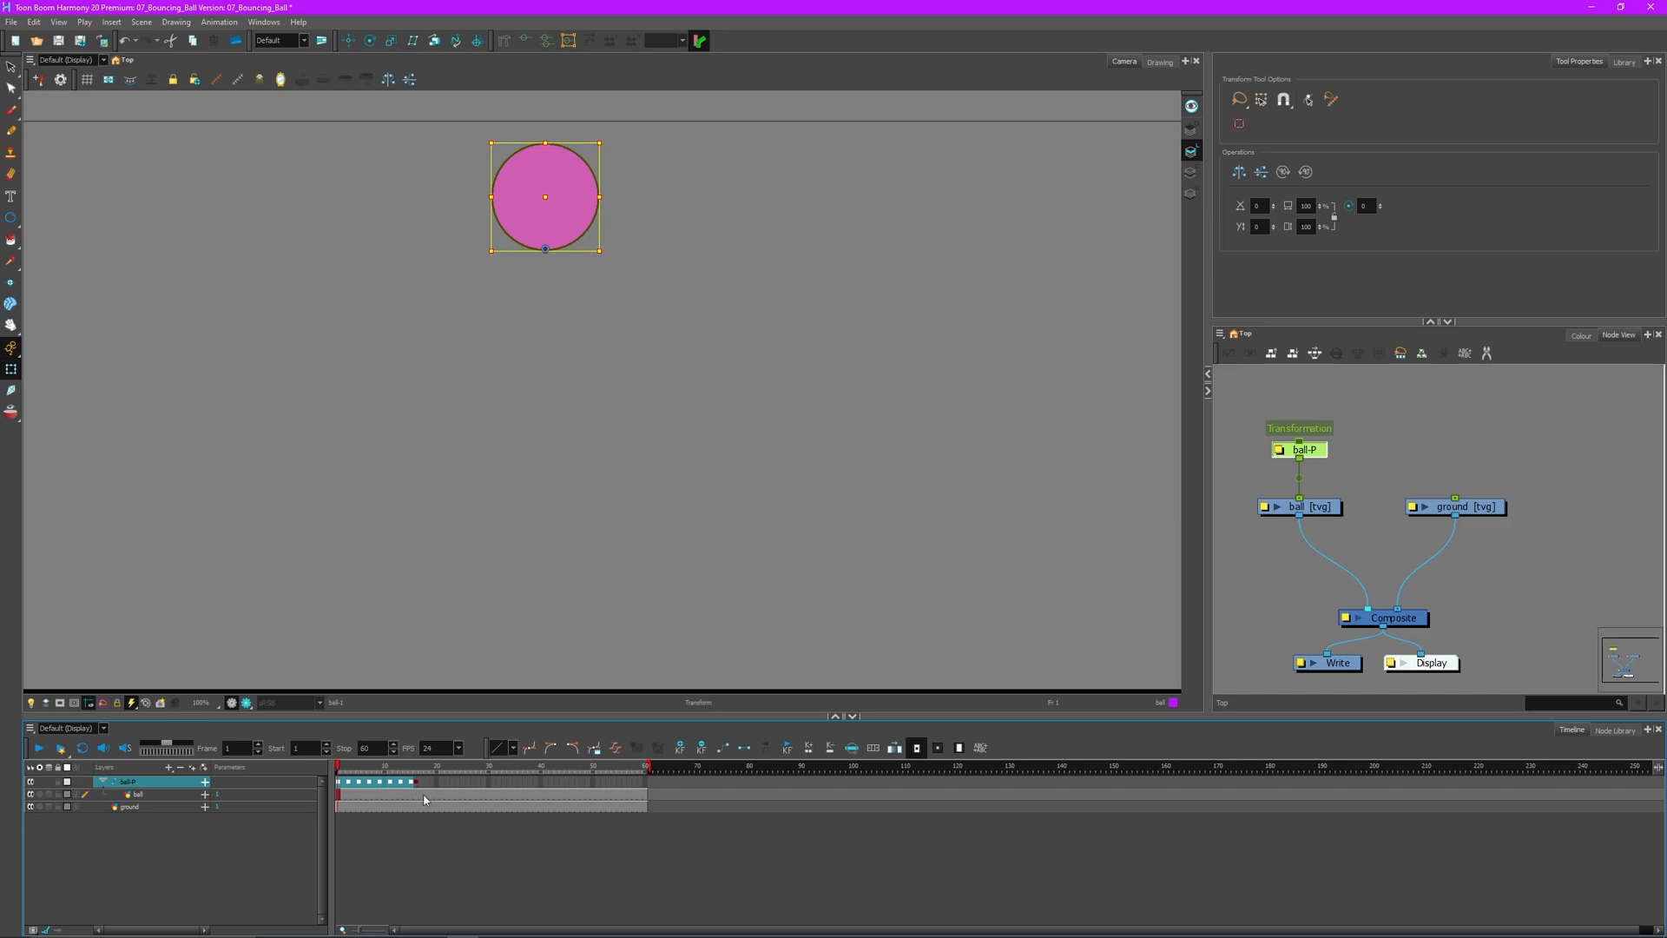
# - Copy the falling ball-P keys and Paste Reverse them after frame 17
pyautogui.hotkey('ctrl', 'c')
pyautogui.click(423, 783)
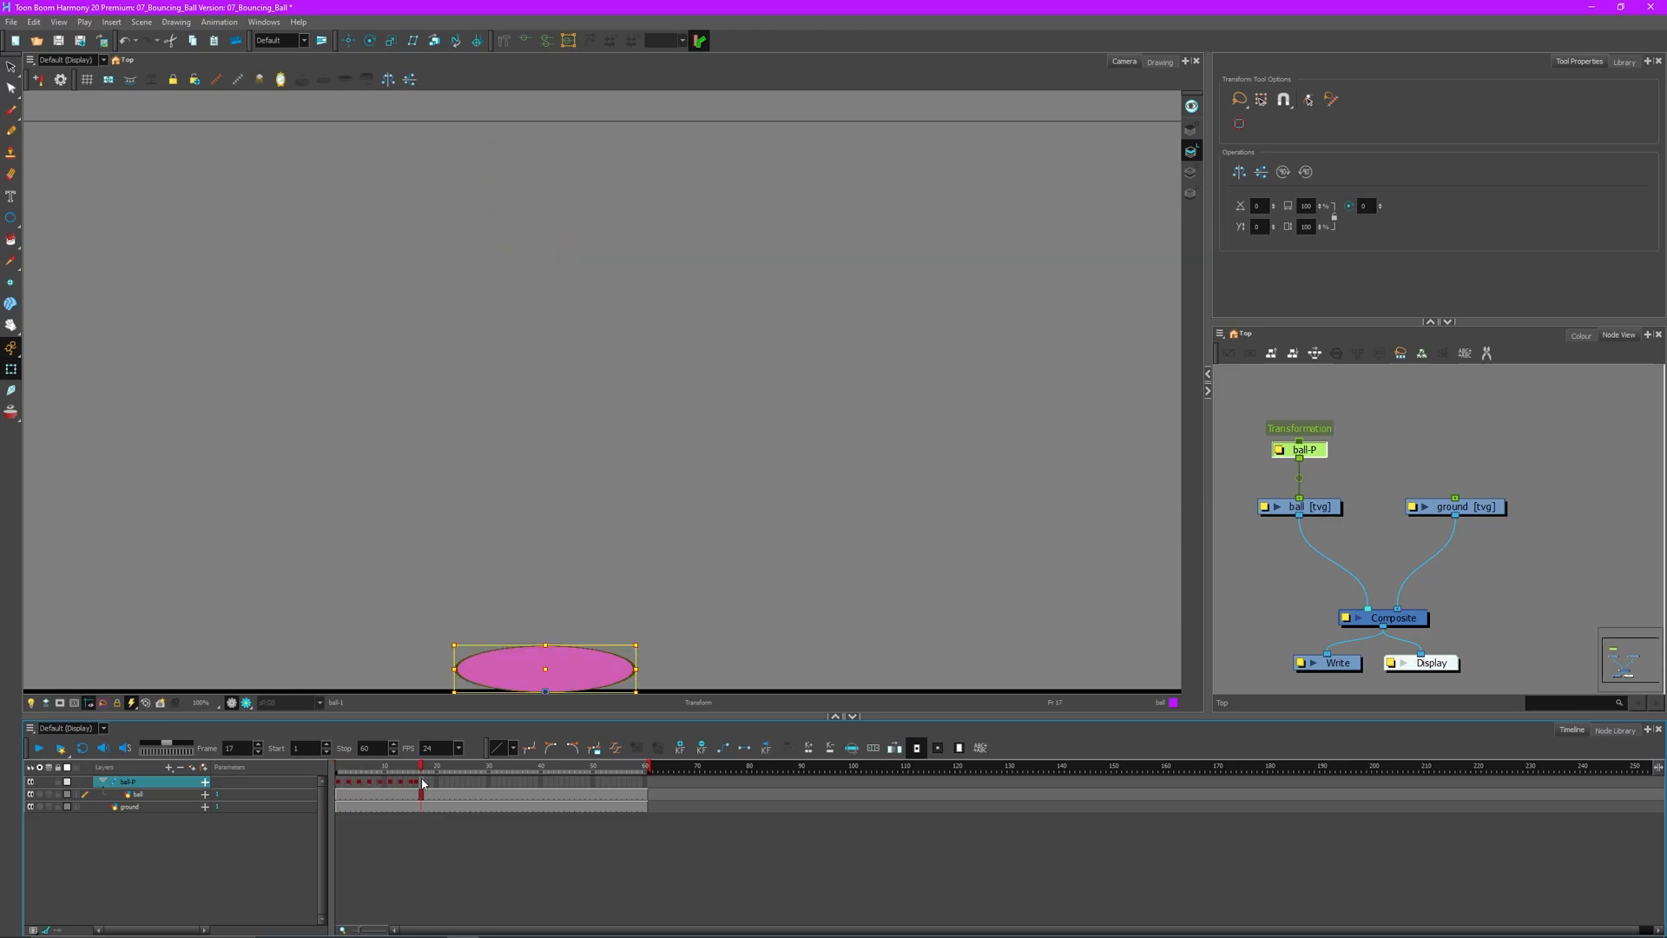
pyautogui.rightClick(423, 783)
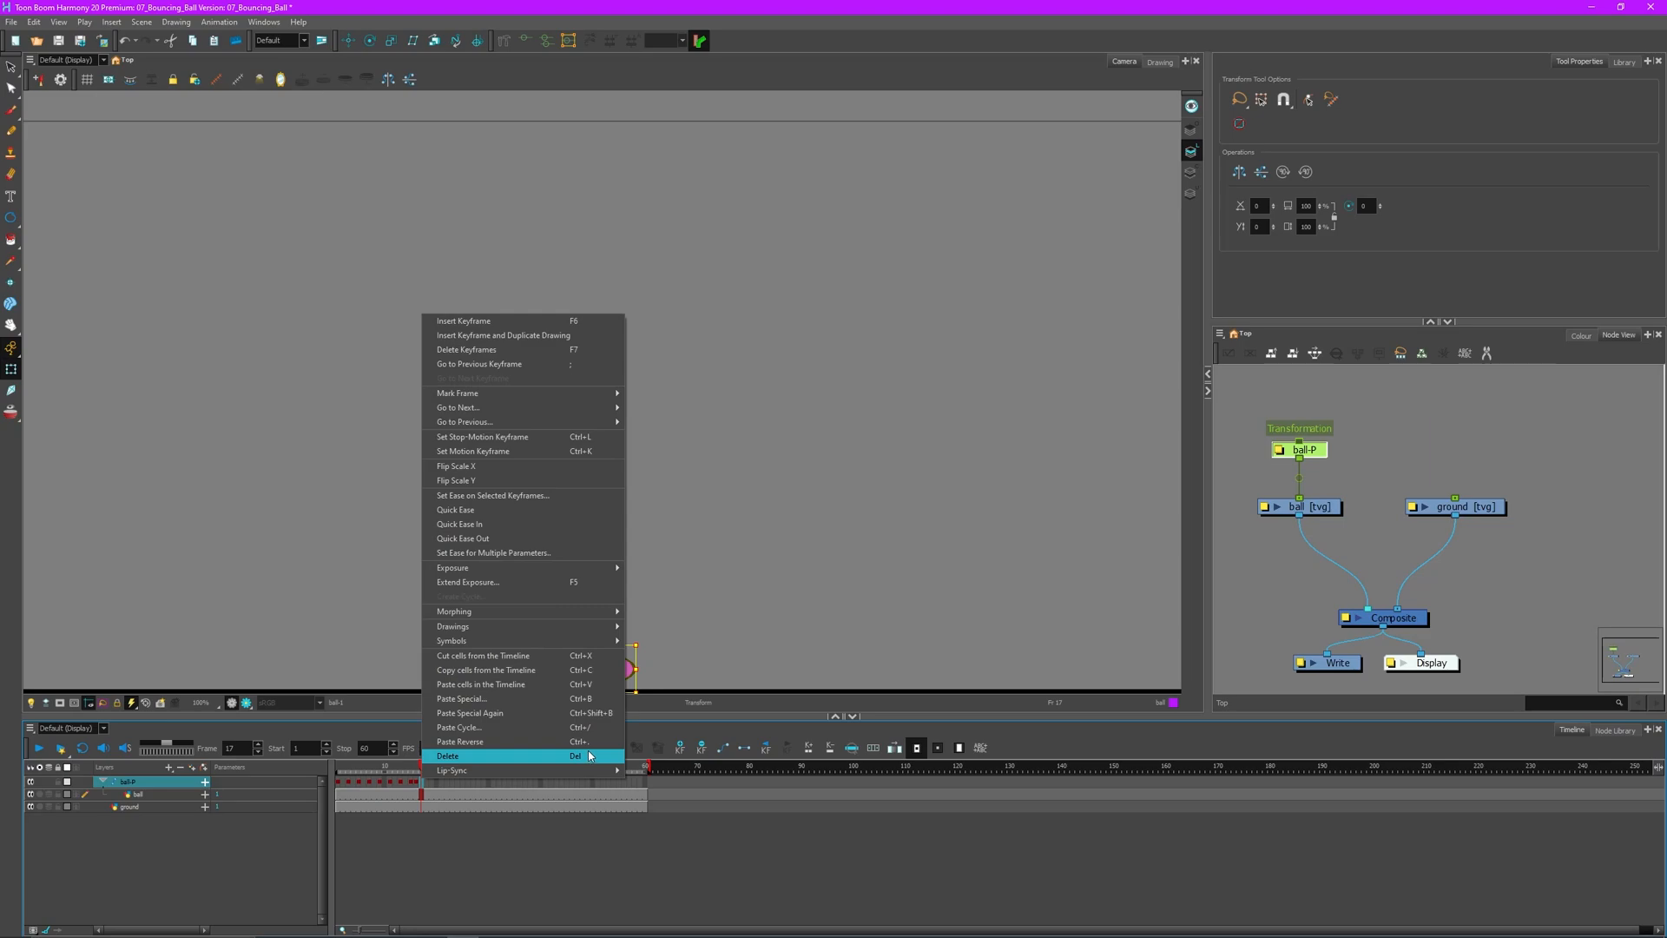
pyautogui.click(498, 743)
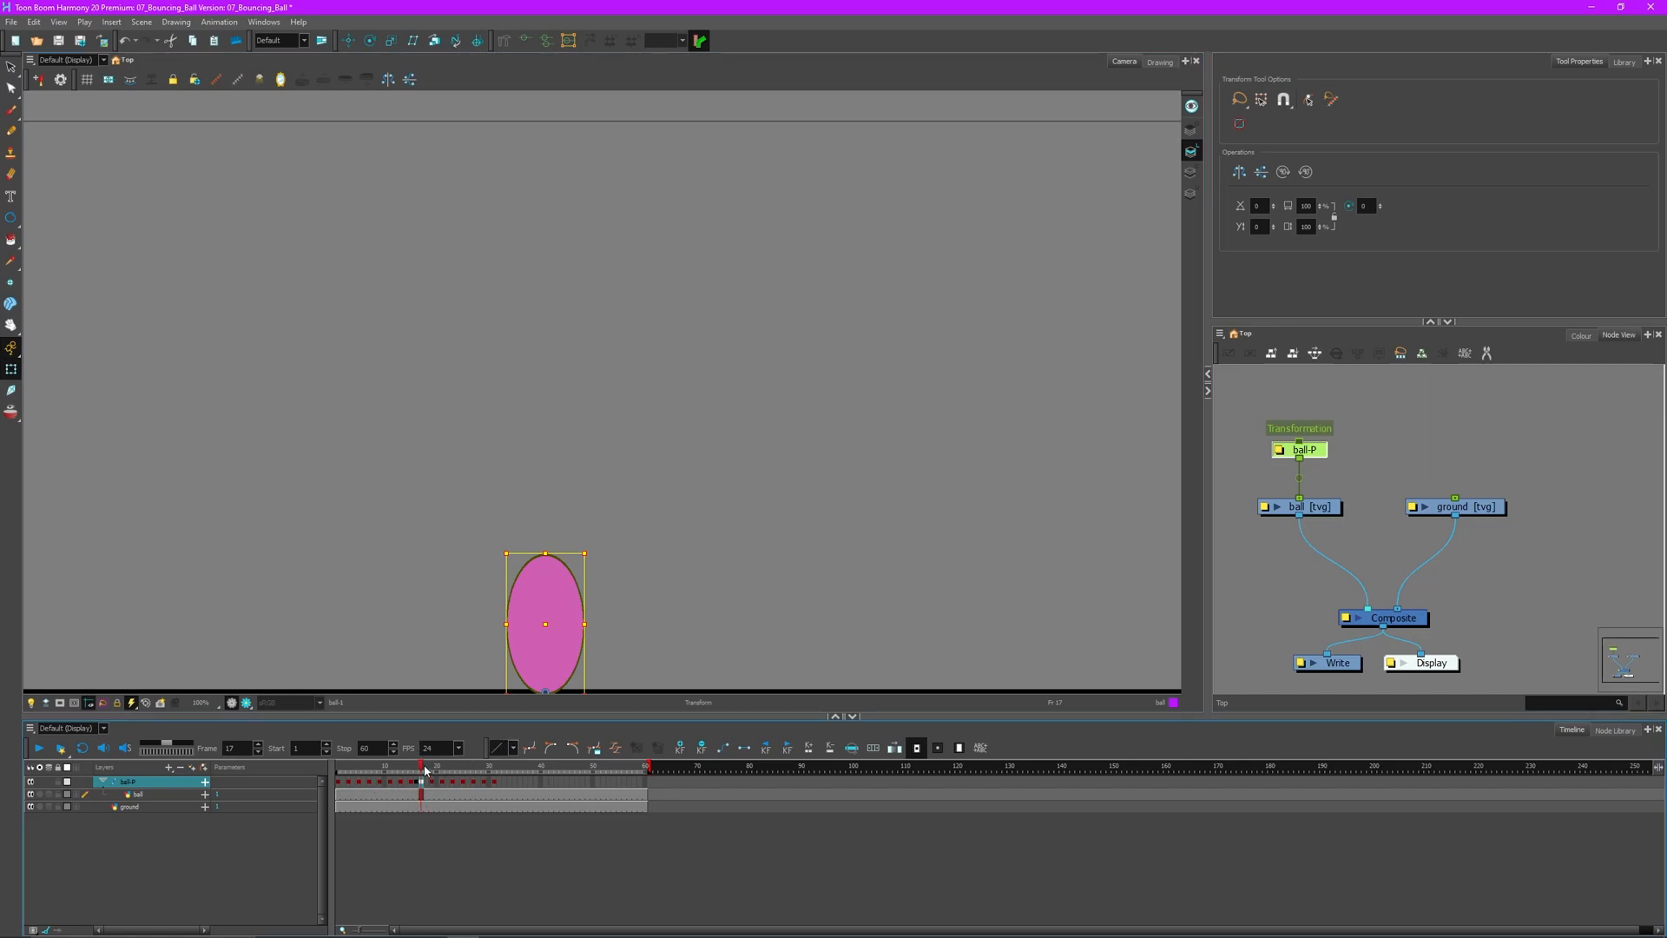
pyautogui.click(340, 771)
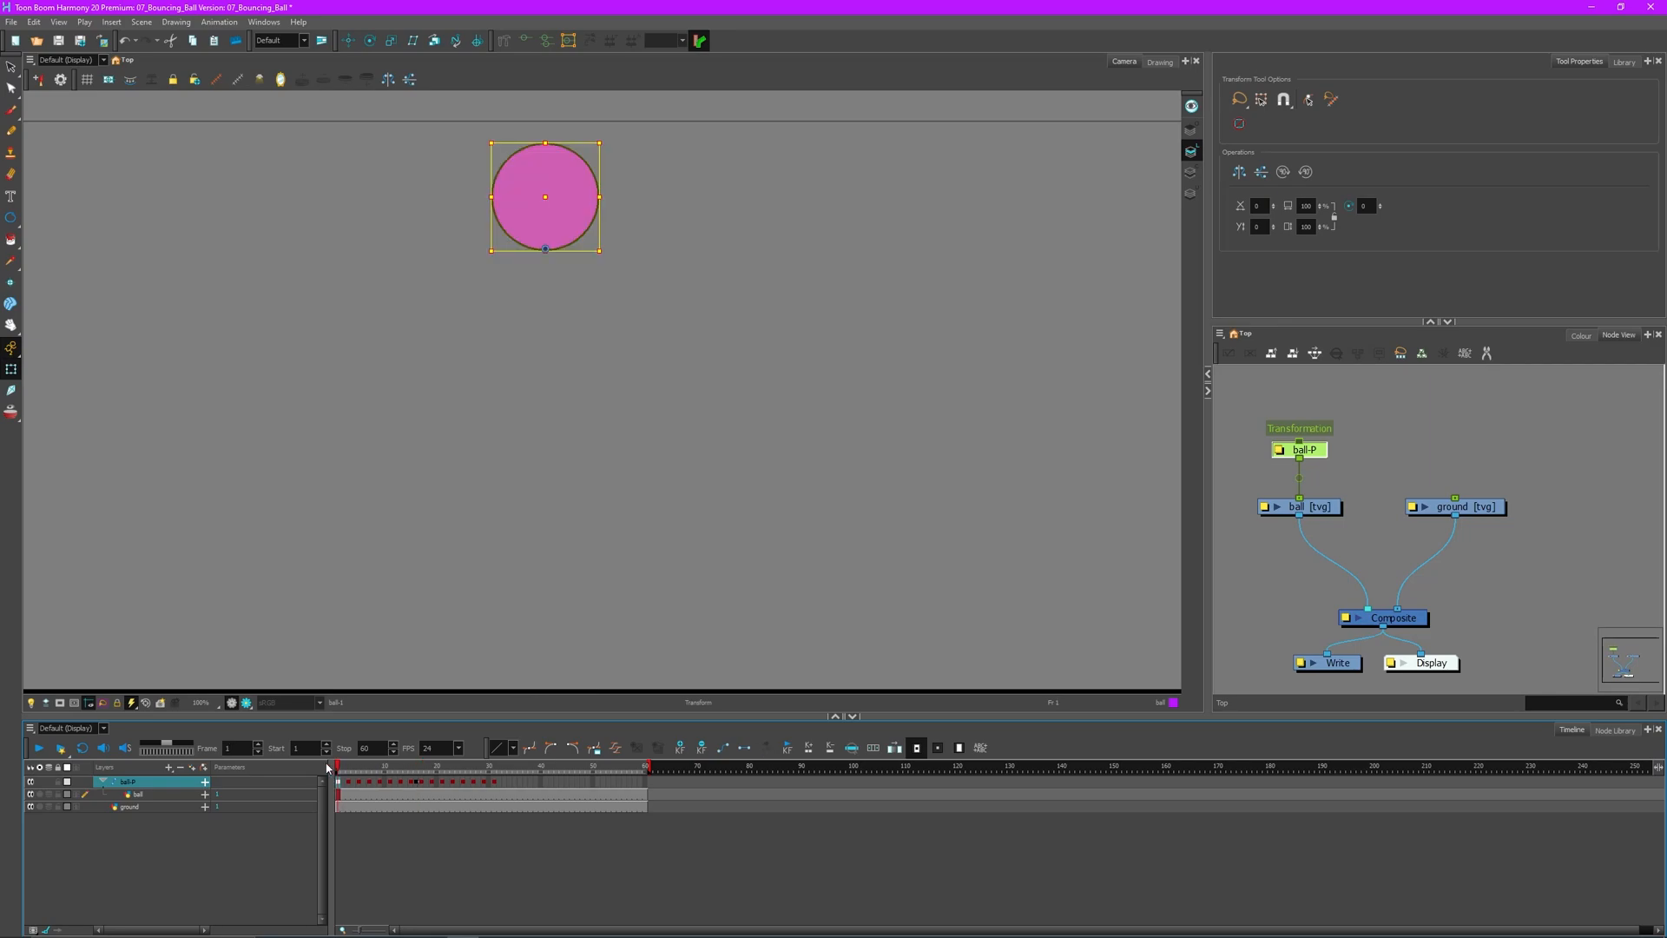
# - Set the playback end to frame 30 and play the bounce with looping on
pyautogui.moveTo(340, 769); pyautogui.dragTo(454, 768)
pyautogui.click(496, 783)
pyautogui.click(484, 783)
pyautogui.click(489, 783)
pyautogui.doubleClick(373, 748)
pyautogui.write('30')
pyautogui.press('Return')
pyautogui.click(82, 748)
pyautogui.click(39, 748)
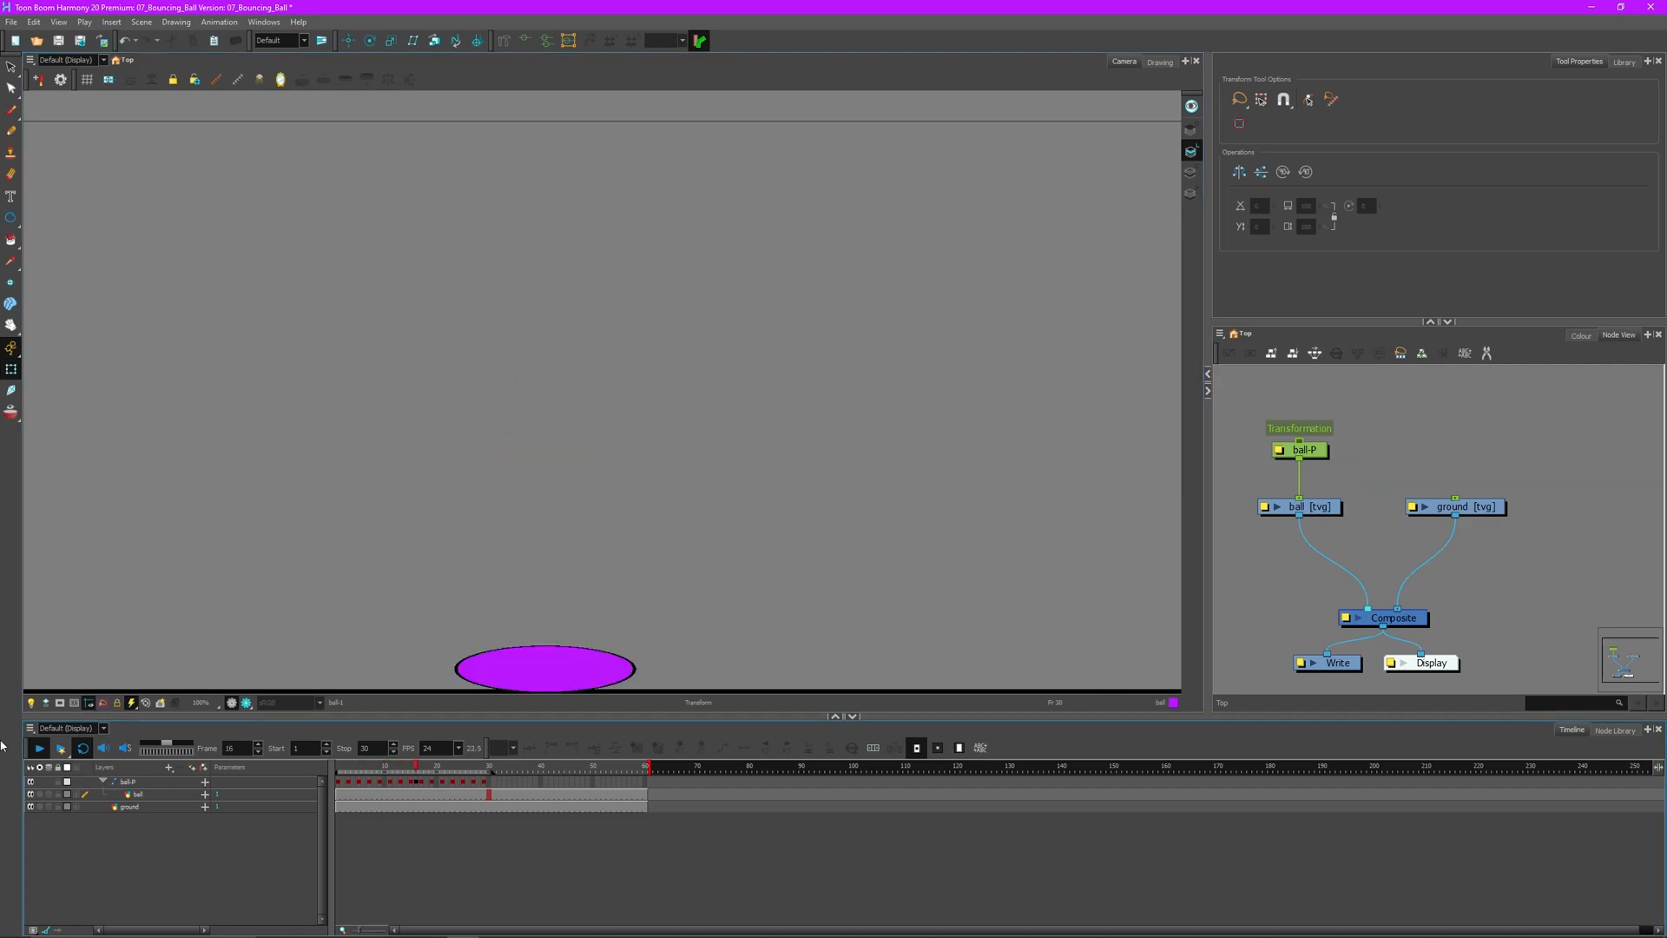
pyautogui.click(38, 747)
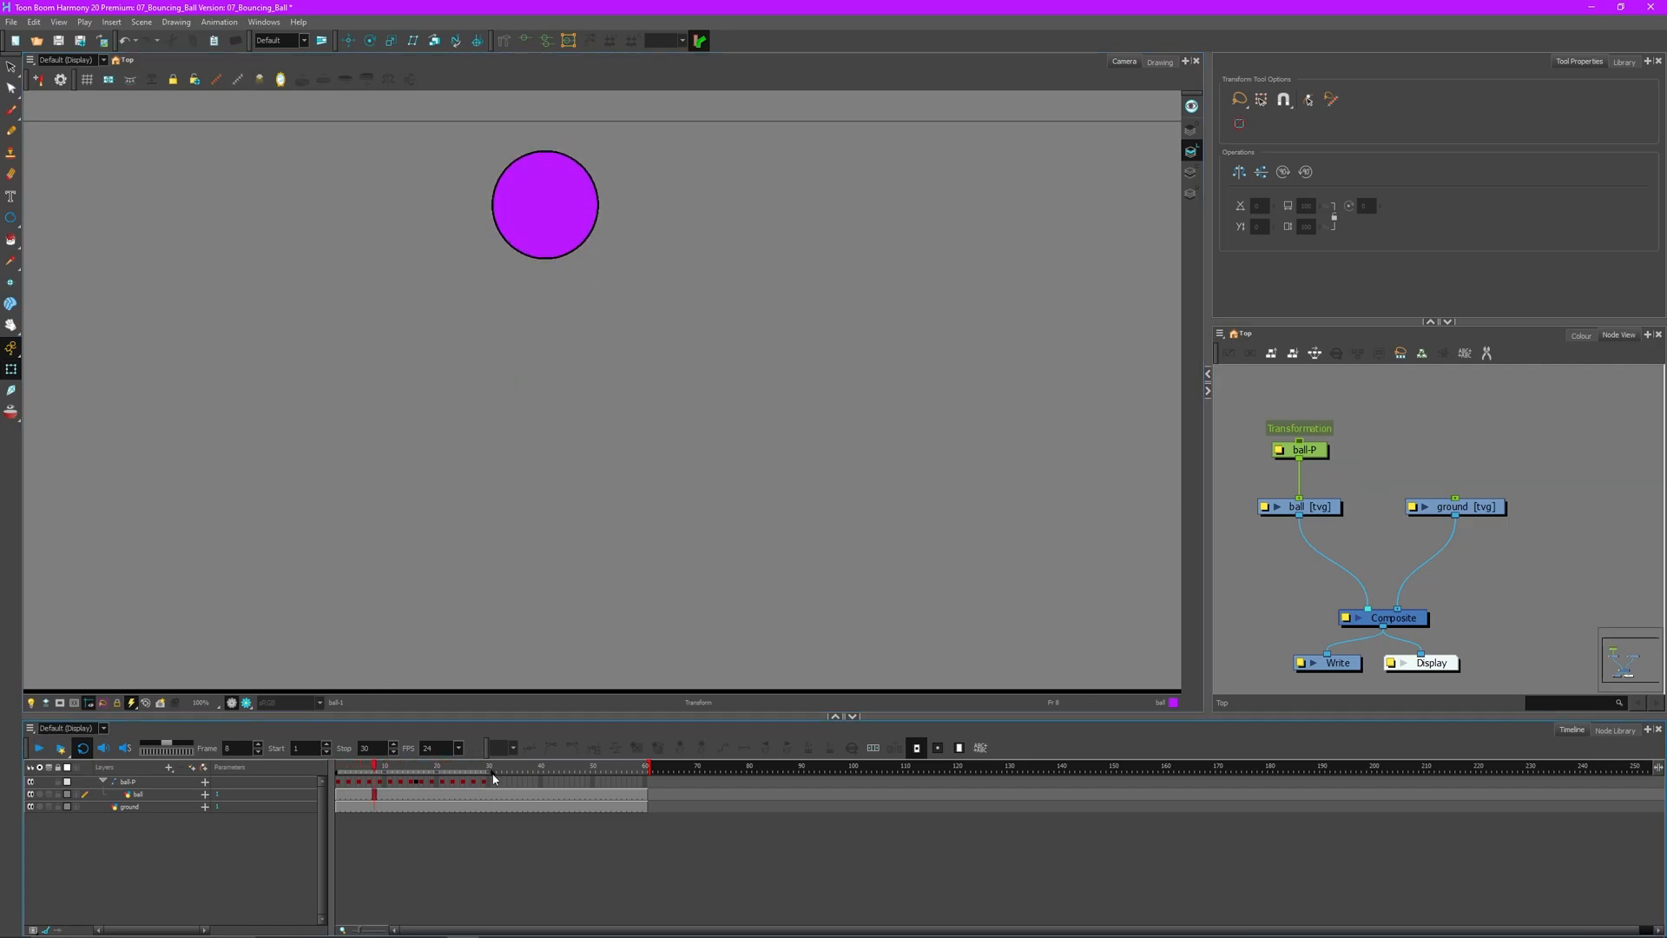
# - Insert extra frames after frames 16 and 15, and make frame 15 a motion keyframe
pyautogui.click(416, 783)
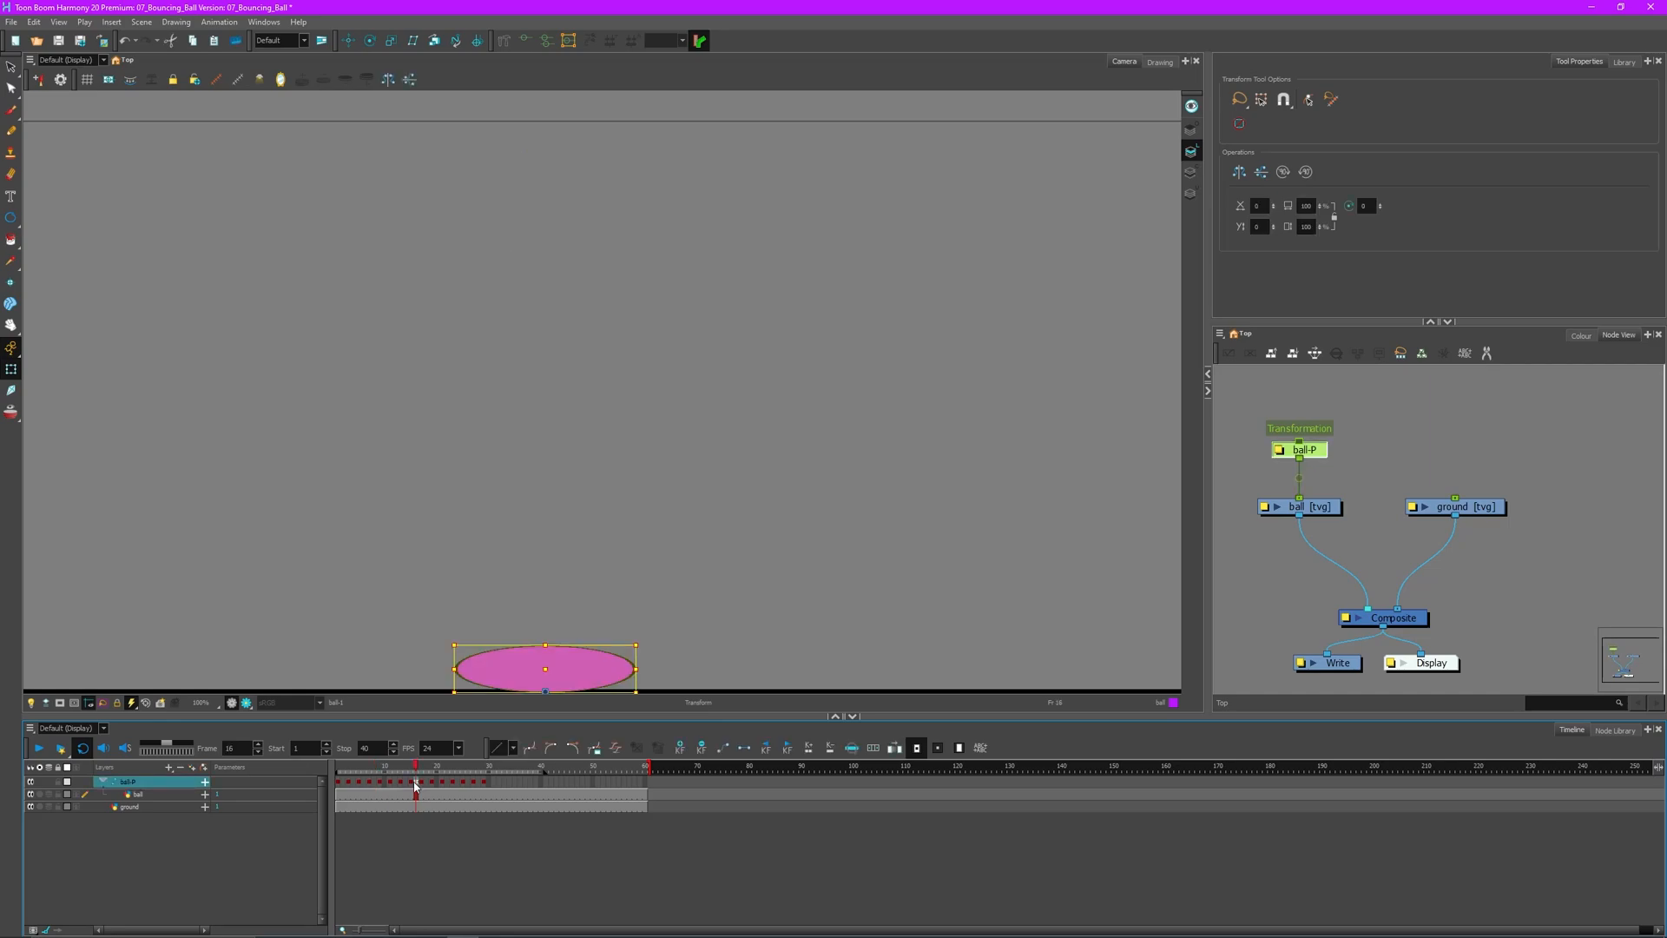
pyautogui.press('+')
pyautogui.click(412, 784)
pyautogui.press('+')
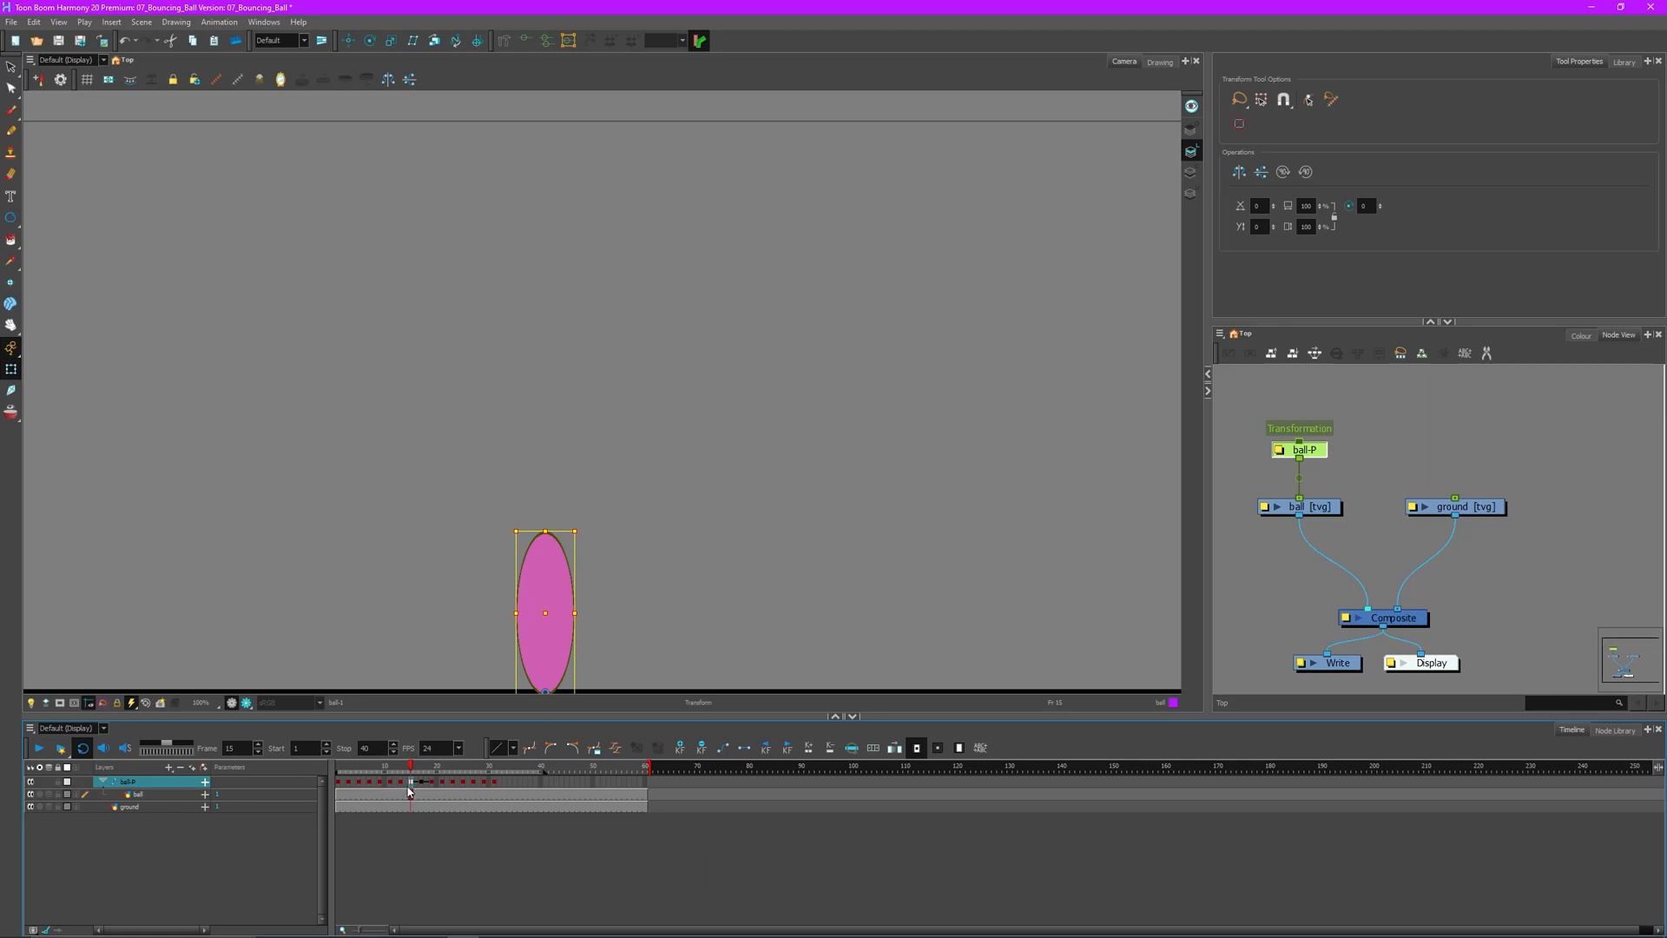
pyautogui.hotkey('ctrl', 'k')
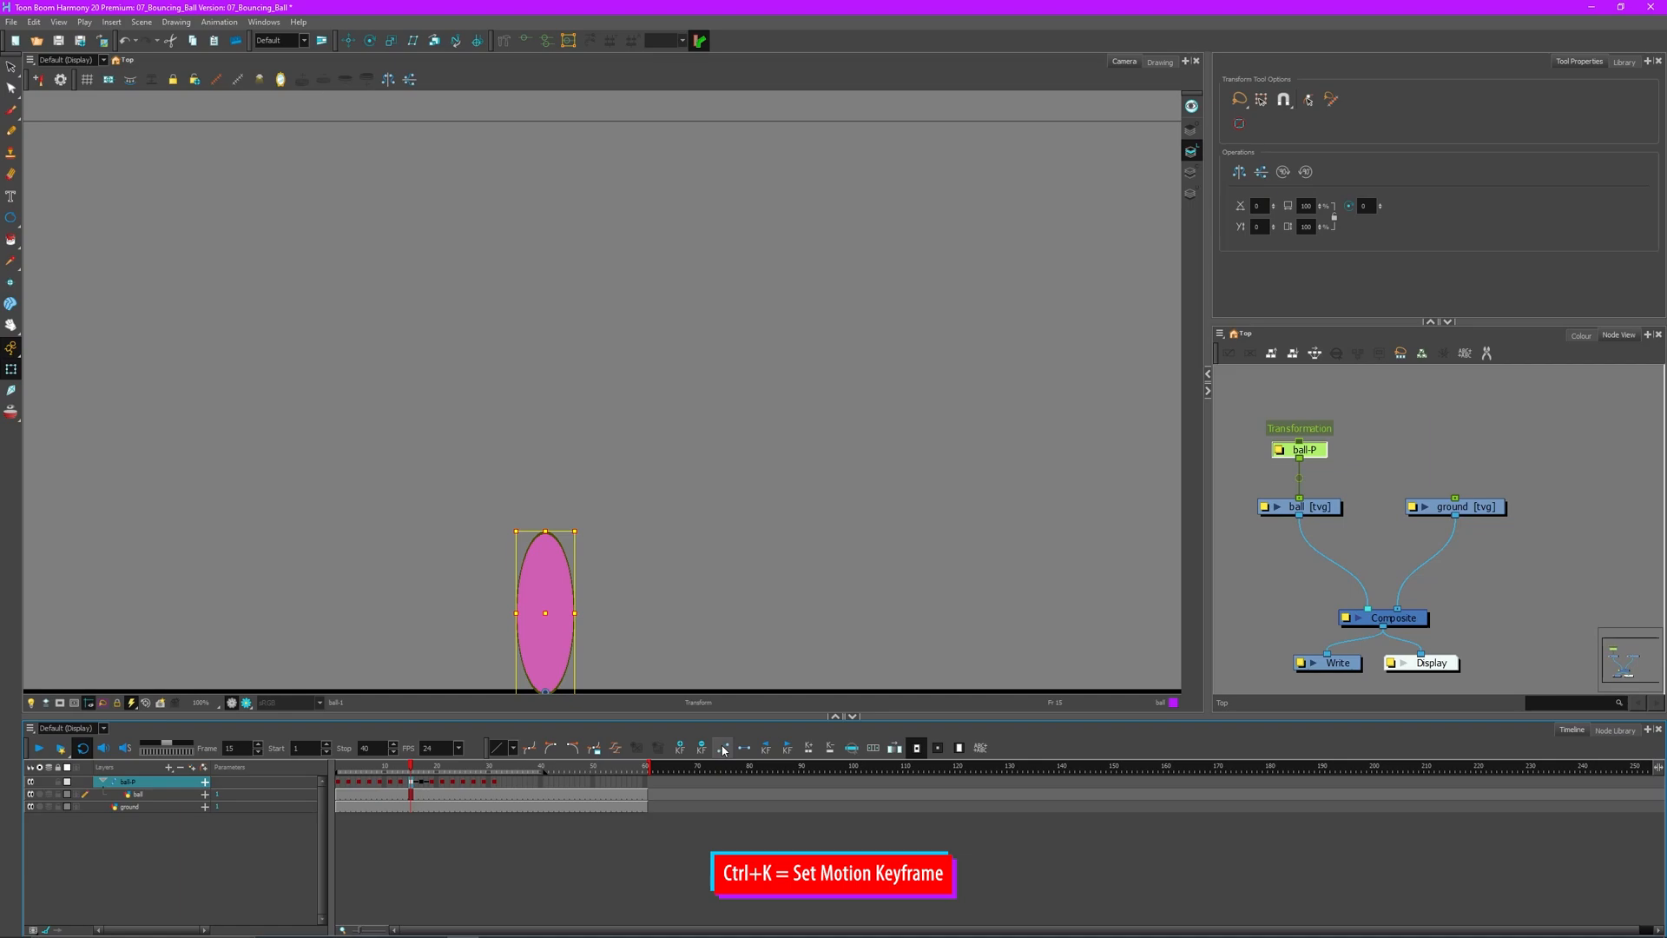
pyautogui.click(777, 598)
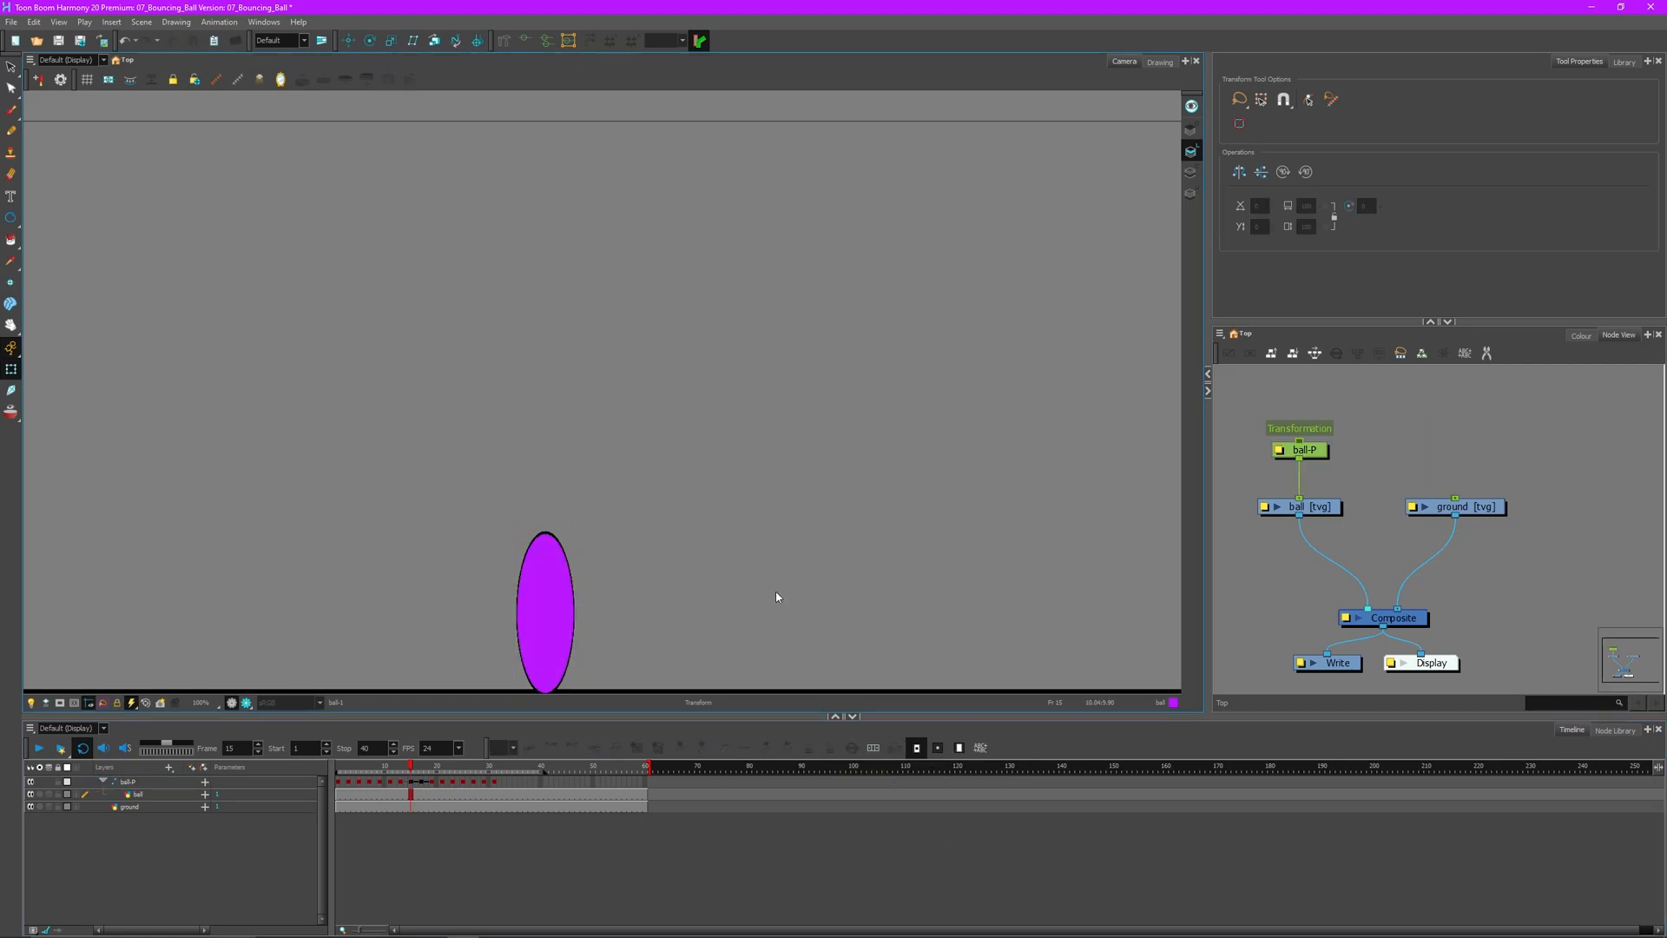
pyautogui.moveTo(413, 769); pyautogui.dragTo(338, 762)
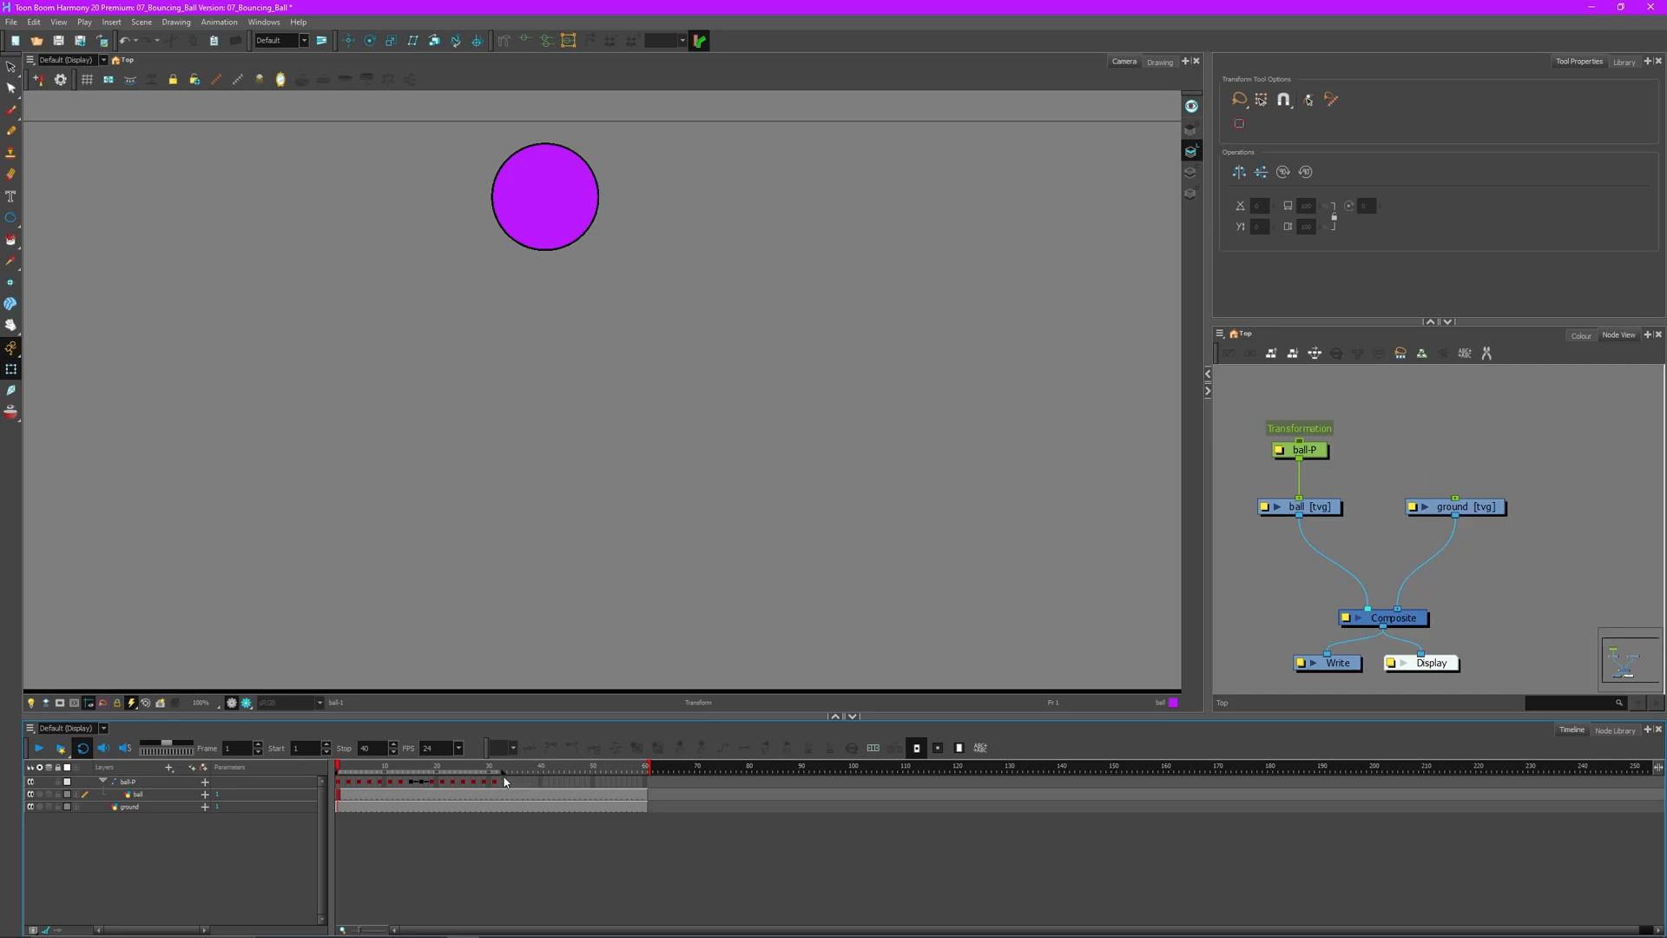
pyautogui.click(40, 748)
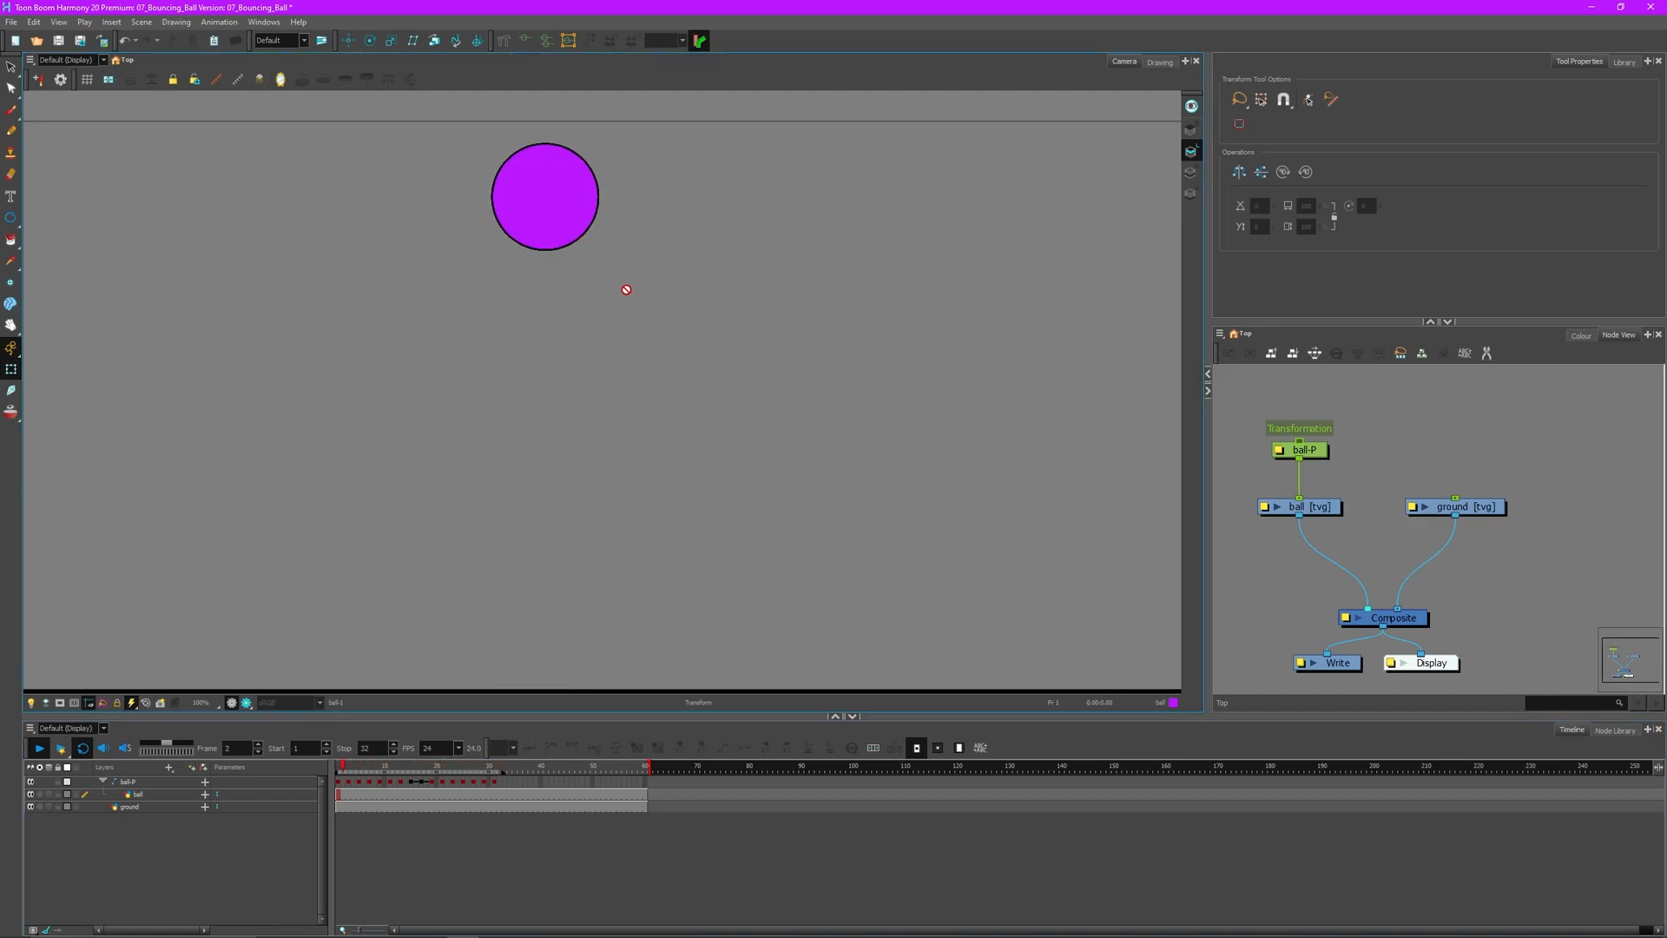
pyautogui.click(40, 748)
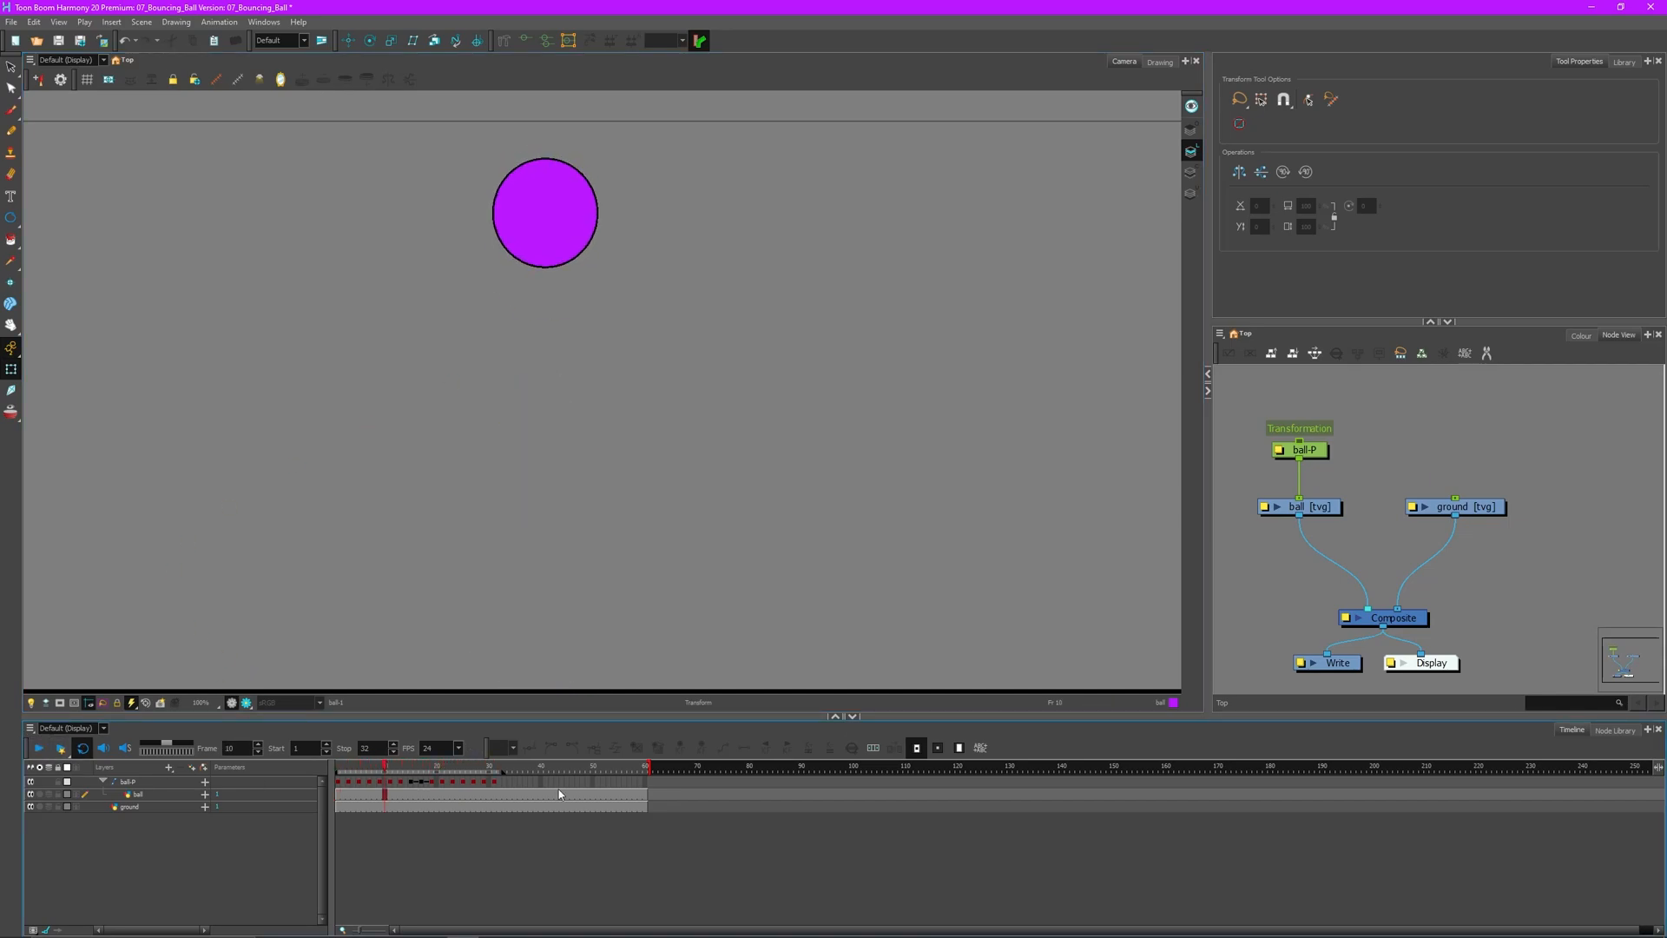
pyautogui.moveTo(389, 773); pyautogui.dragTo(333, 779)
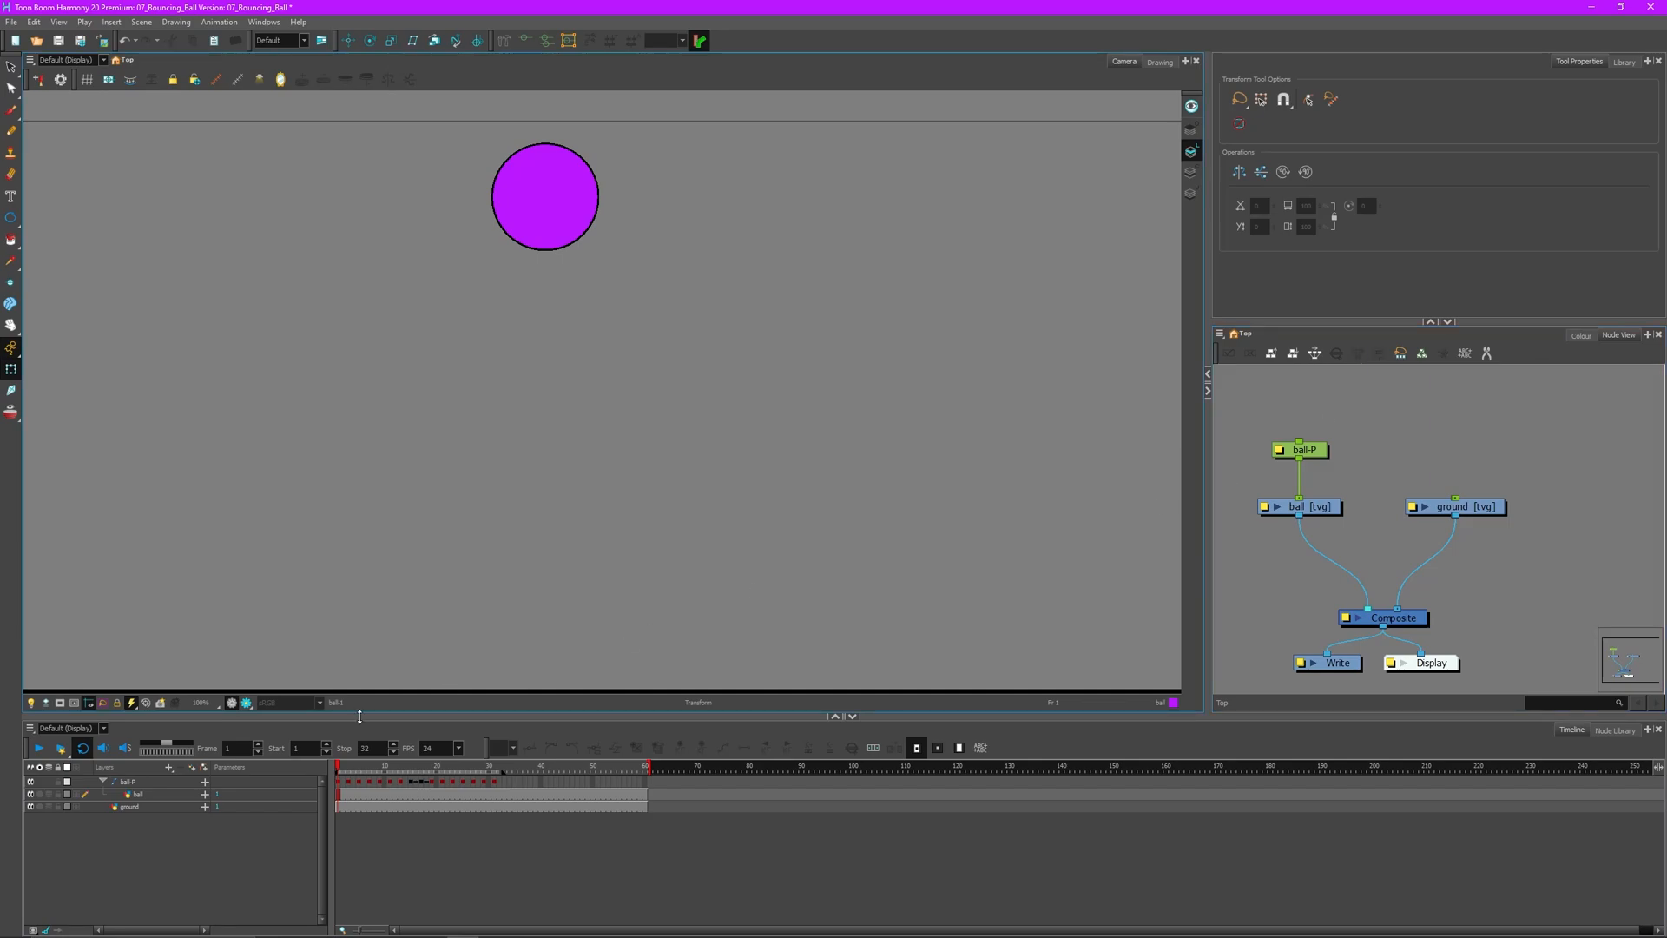
pyautogui.moveTo(339, 770); pyautogui.dragTo(301, 785)
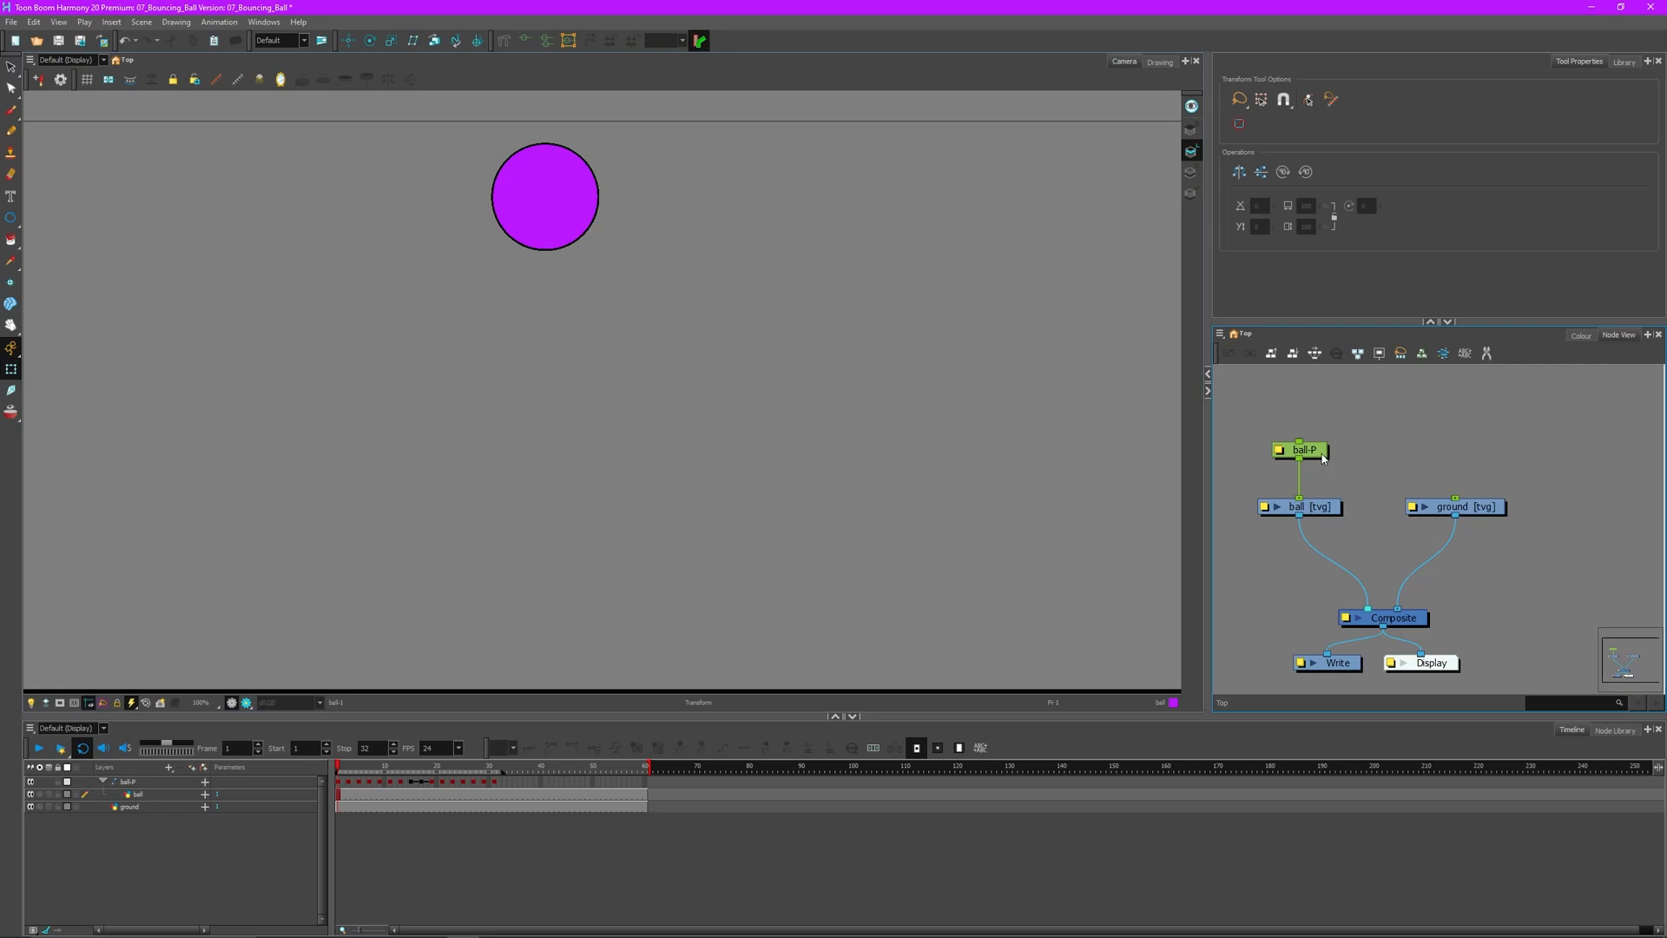
pyautogui.click(1320, 457)
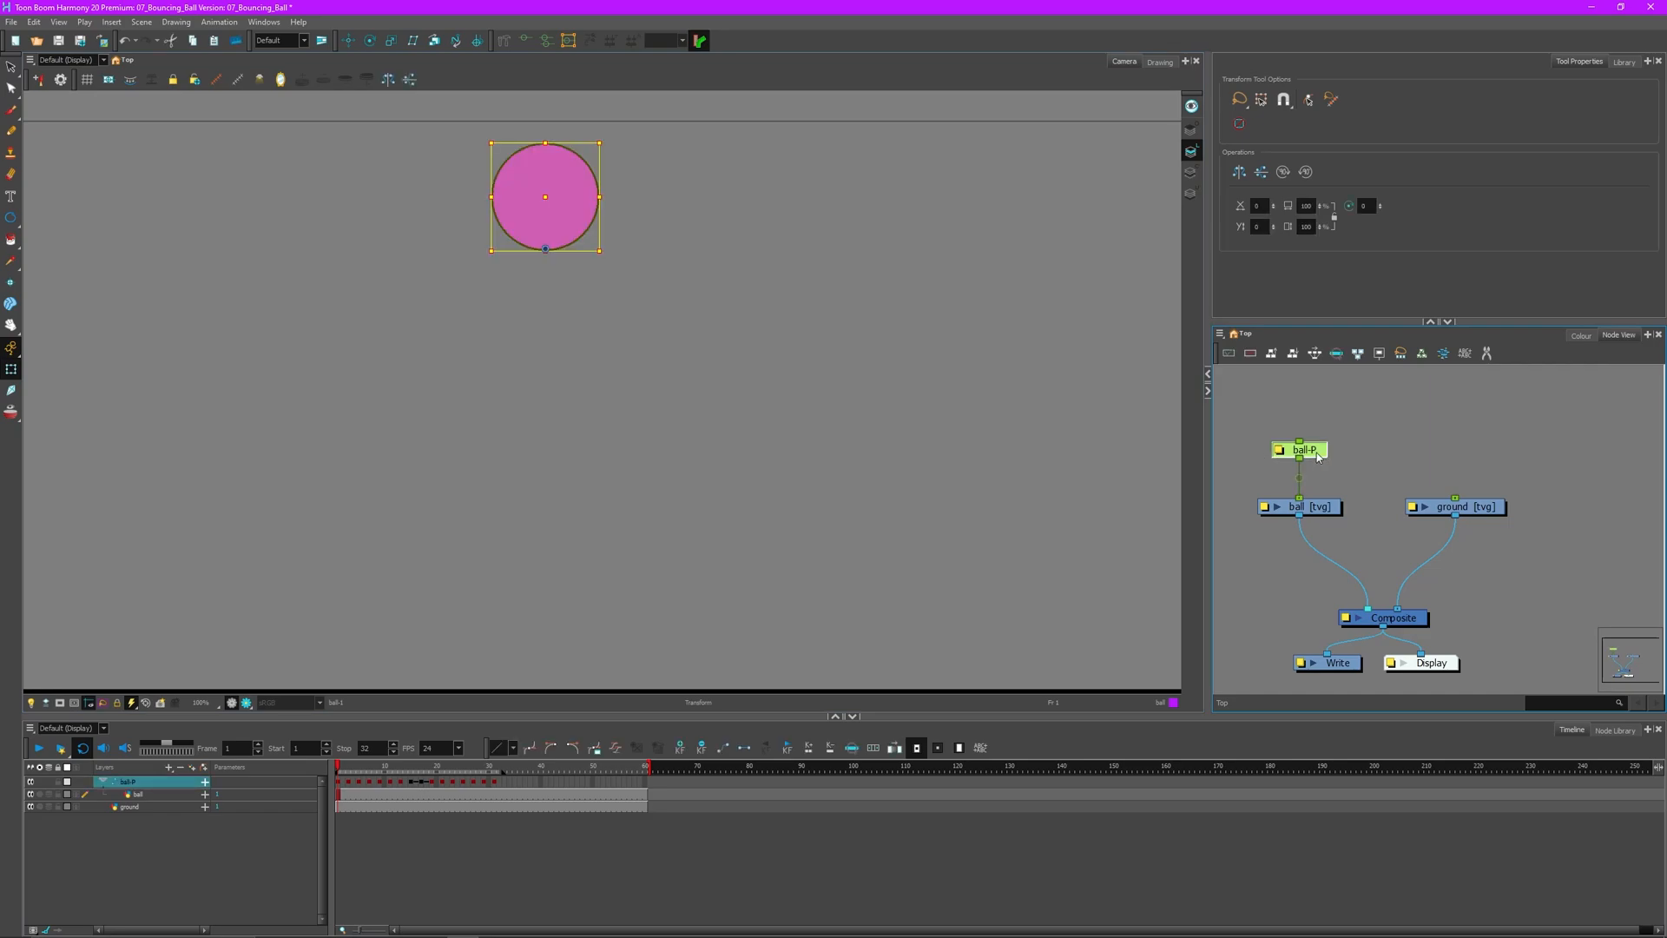
# - Add a new parent peg above ball-P with Ctrl+P and locate it in the Node View
pyautogui.hotkey('ctrl', 'p')
pyautogui.moveTo(1344, 414)
pyautogui.mouseDown()
pyautogui.moveTo(1346, 439)
pyautogui.moveTo(1321, 392)
pyautogui.moveTo(1313, 419)
pyautogui.mouseUp()
pyautogui.click(1333, 406)
# - Rename the new peg to ball-WOBBLE-P in its layer properties and reselect it
pyautogui.click(1275, 416)
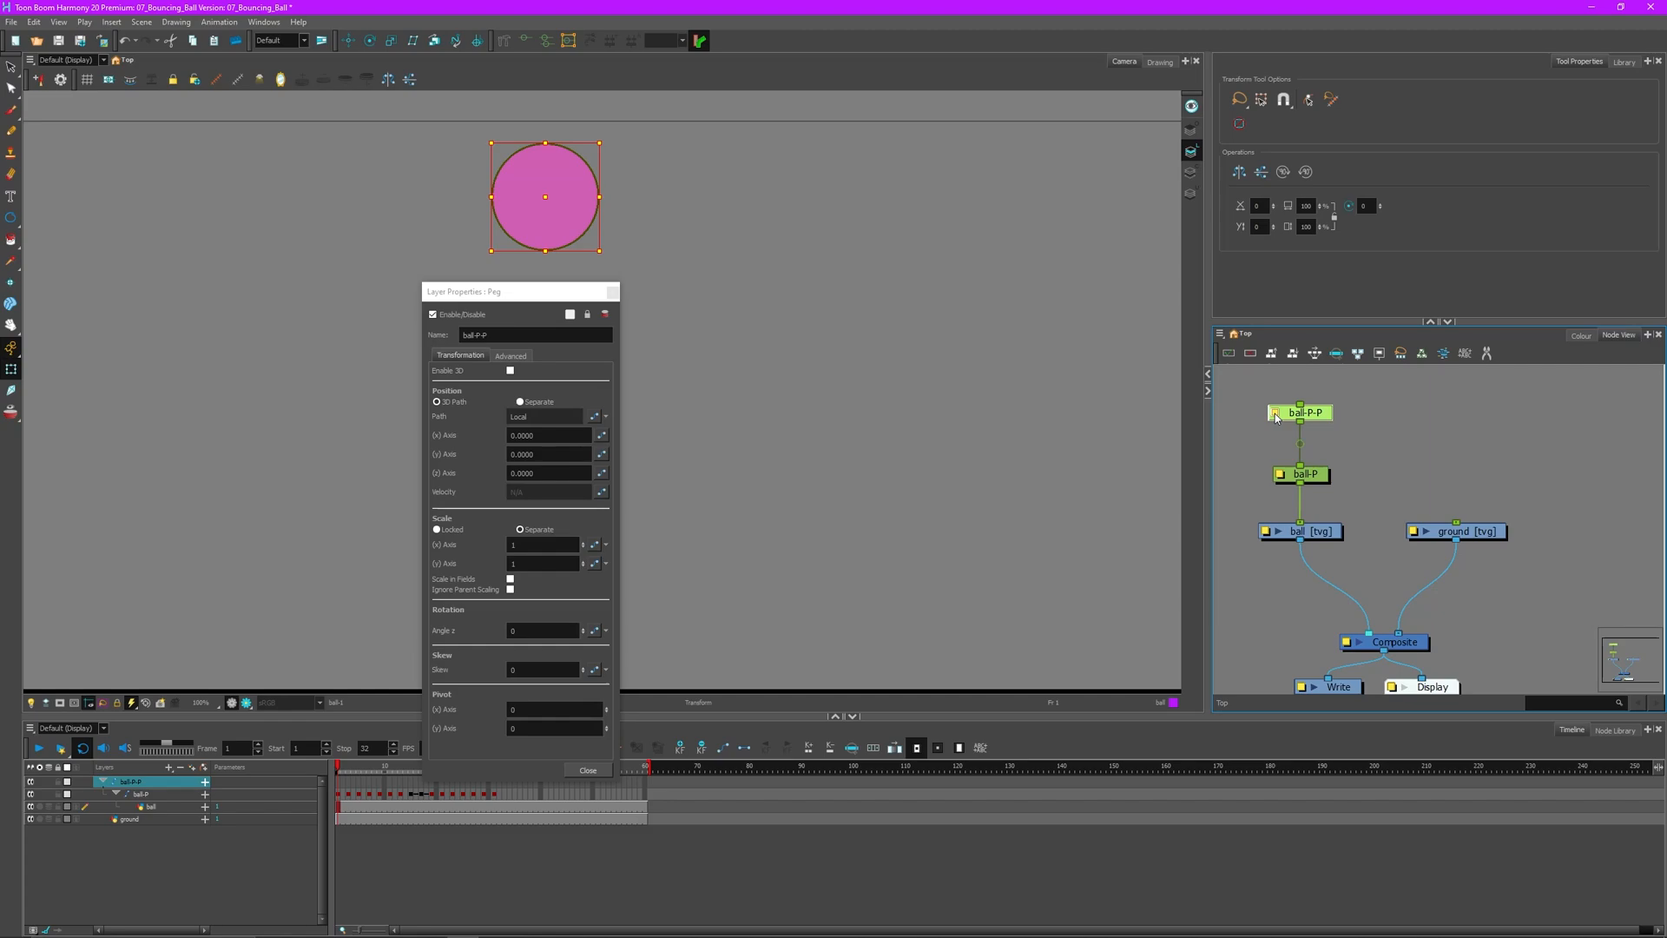
pyautogui.moveTo(492, 292); pyautogui.dragTo(971, 196)
pyautogui.click(956, 239)
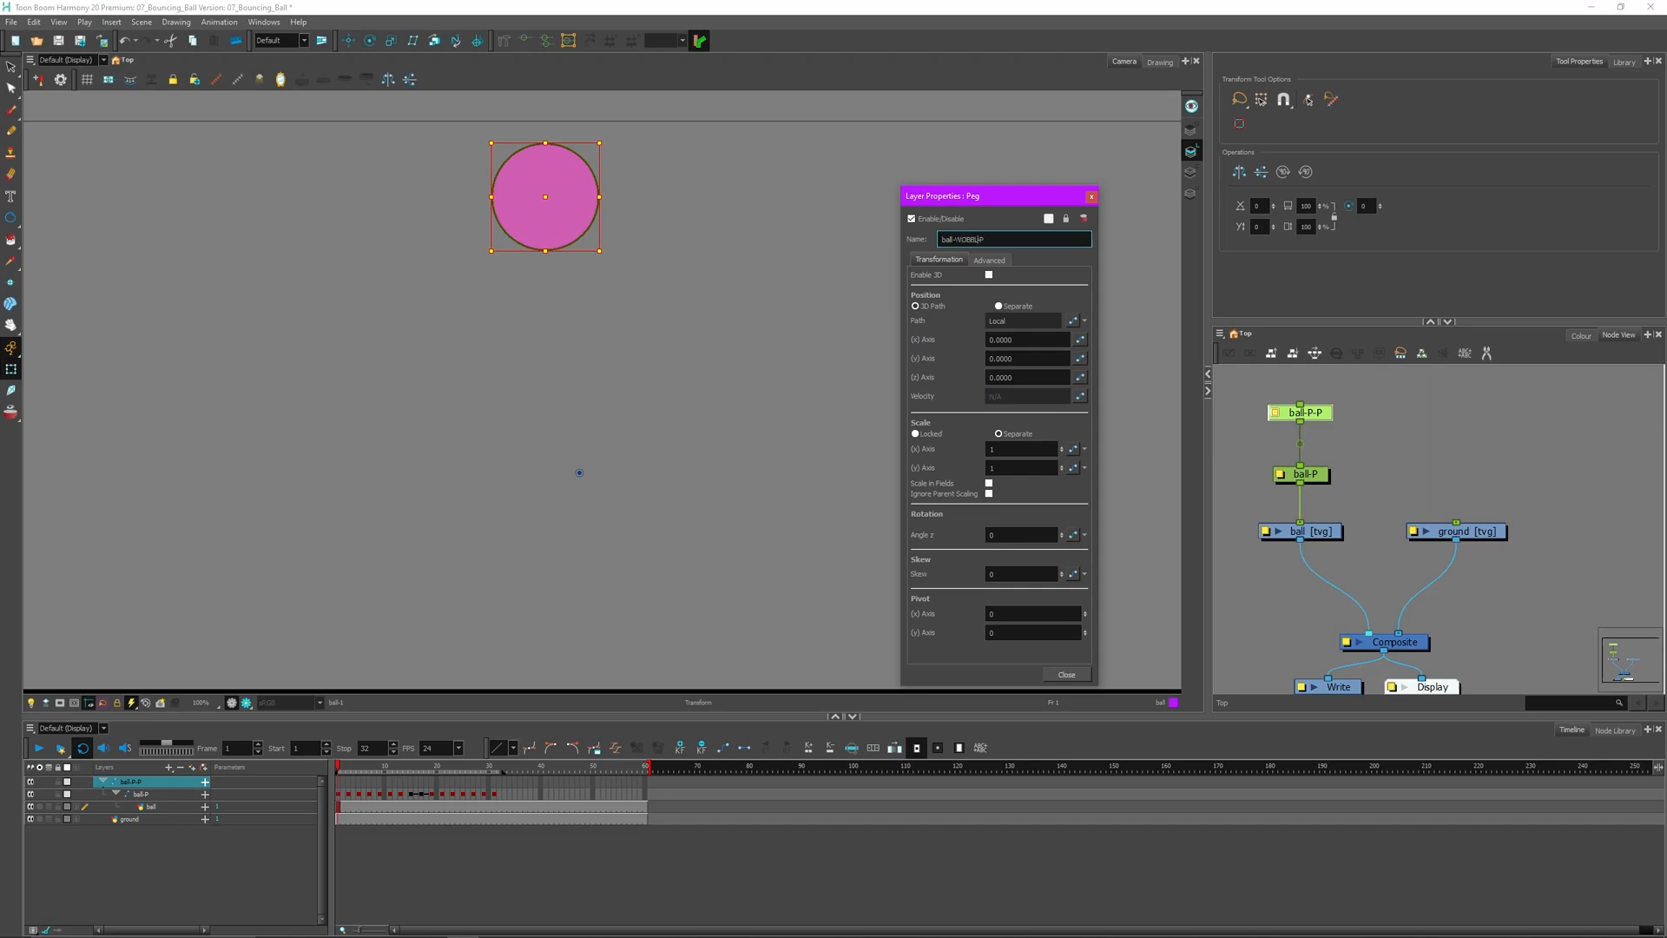
pyautogui.click(1091, 196)
pyautogui.click(1415, 477)
pyautogui.click(1327, 418)
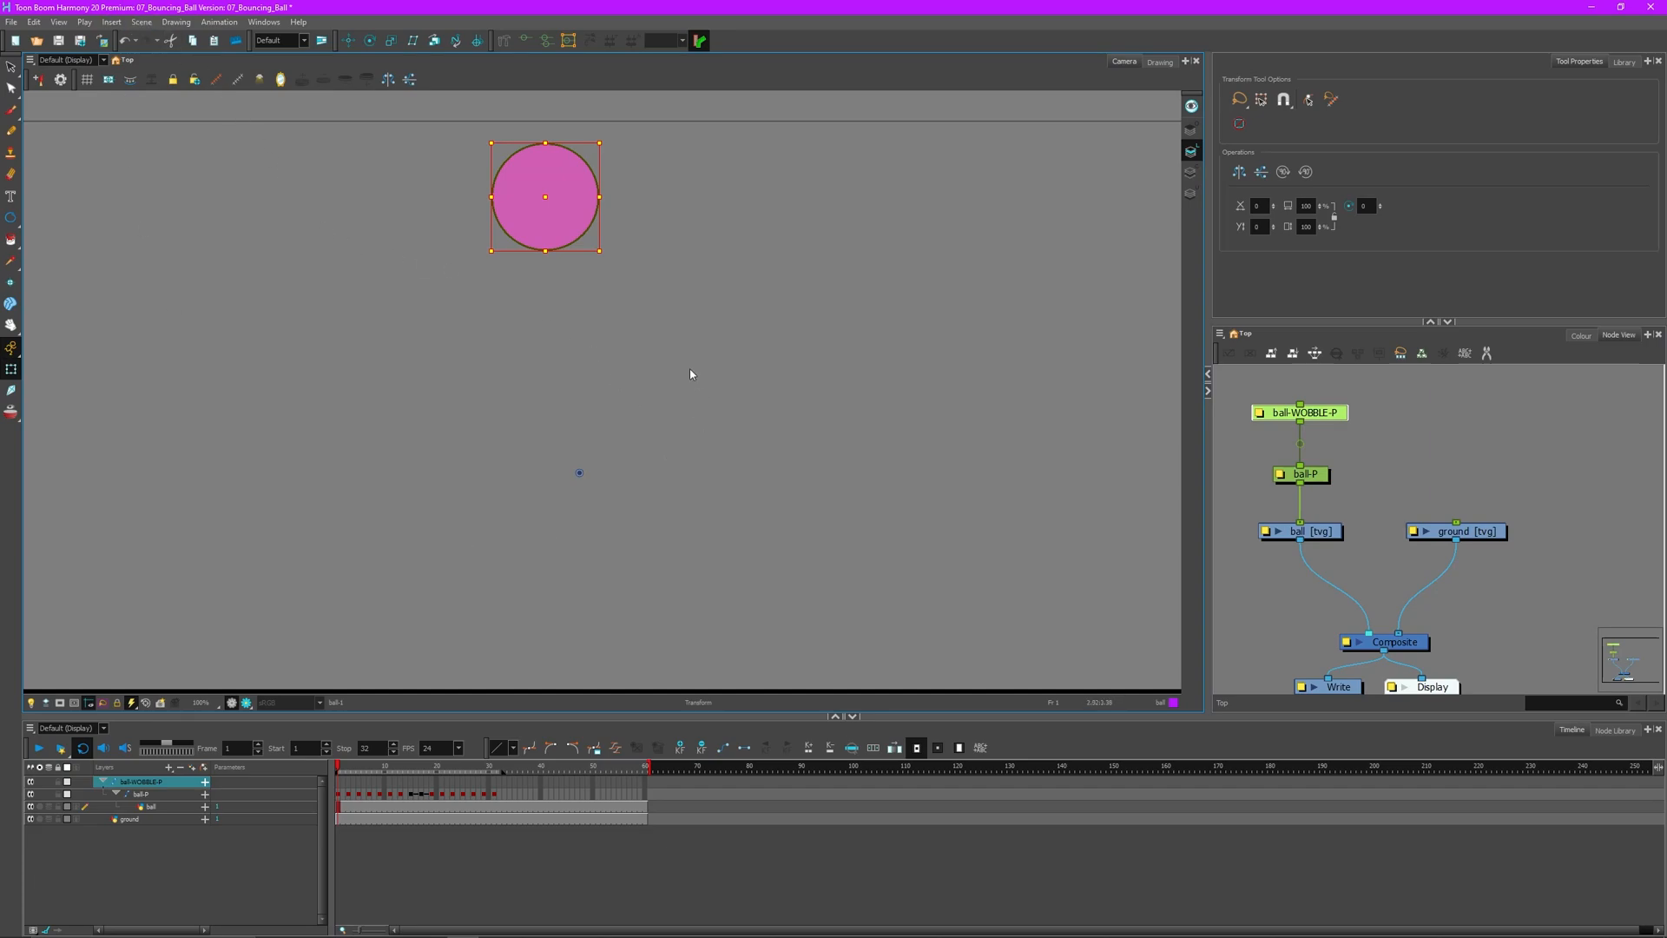
pyautogui.hotkey('alt', '3')
# - Centre the wobble peg's pivot on the ball and scrub the bounce to frame 14
pyautogui.moveTo(577, 470); pyautogui.dragTo(546, 197)
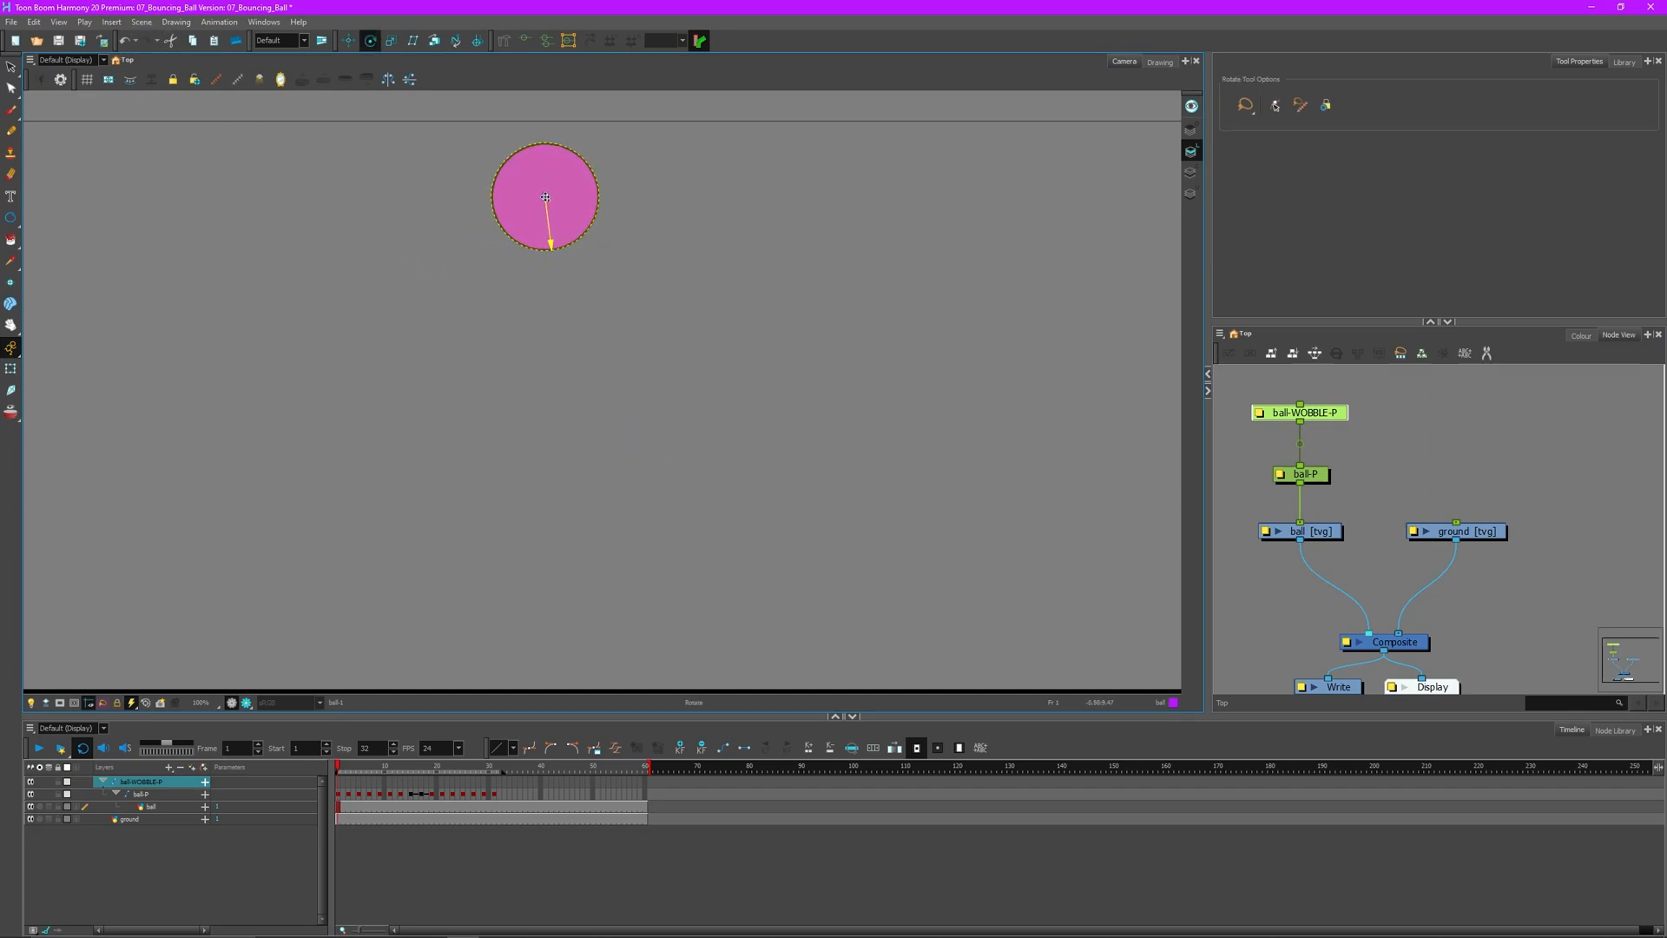
pyautogui.click(11, 370)
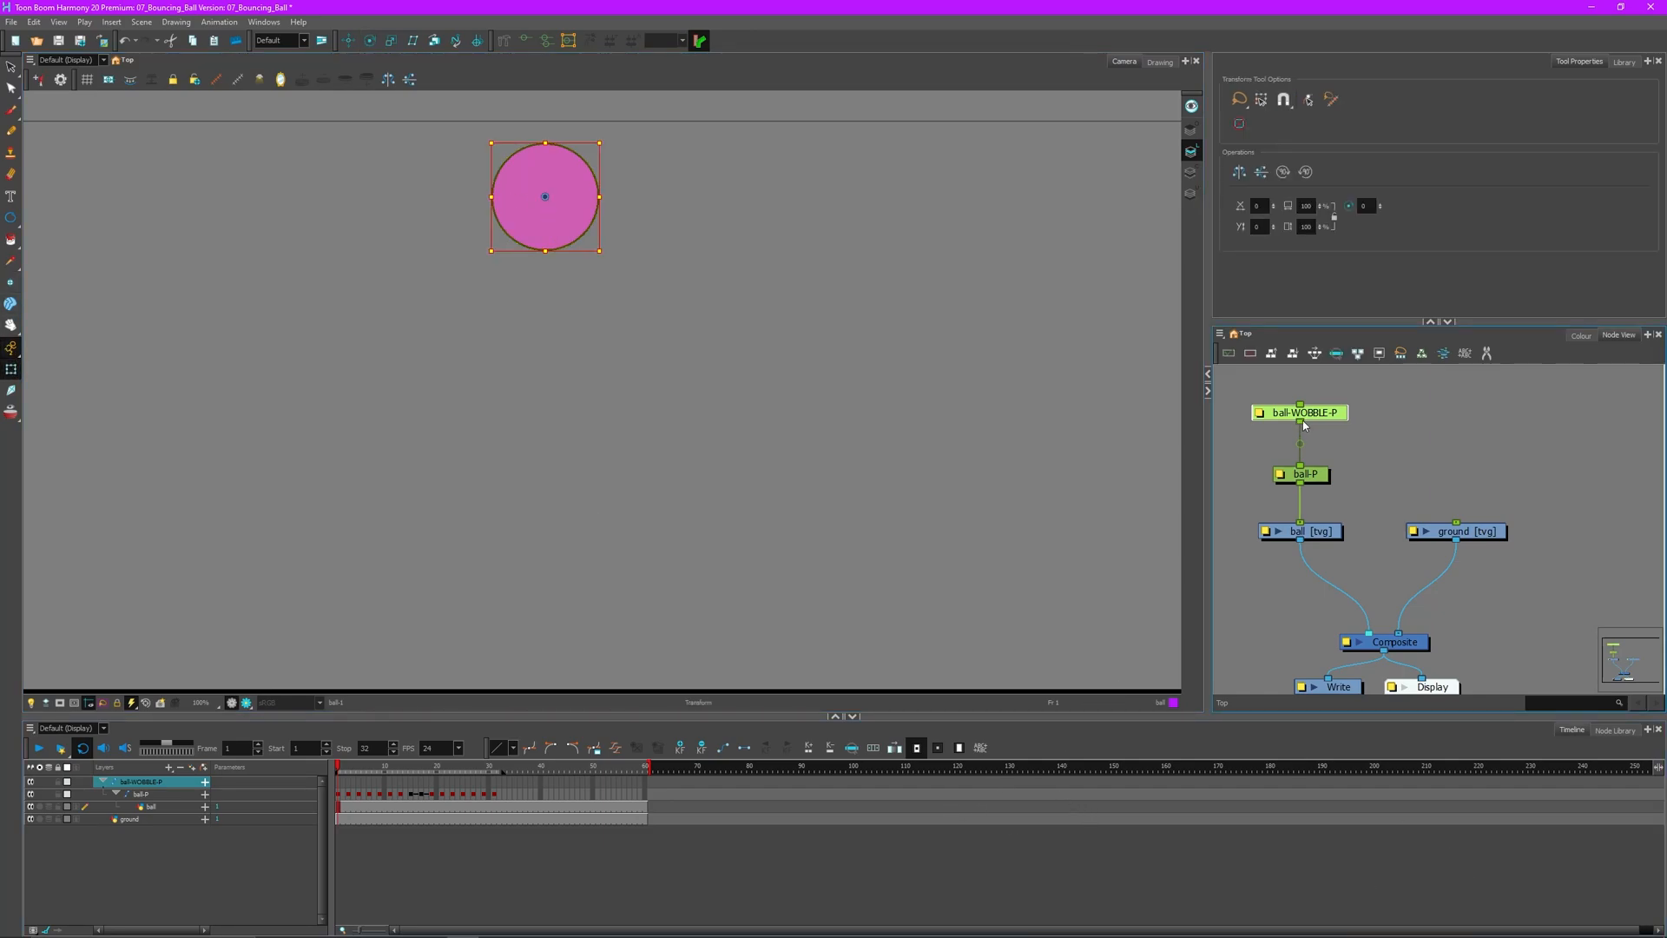
pyautogui.moveTo(340, 770); pyautogui.dragTo(484, 766)
pyautogui.click(726, 622)
pyautogui.click(512, 466)
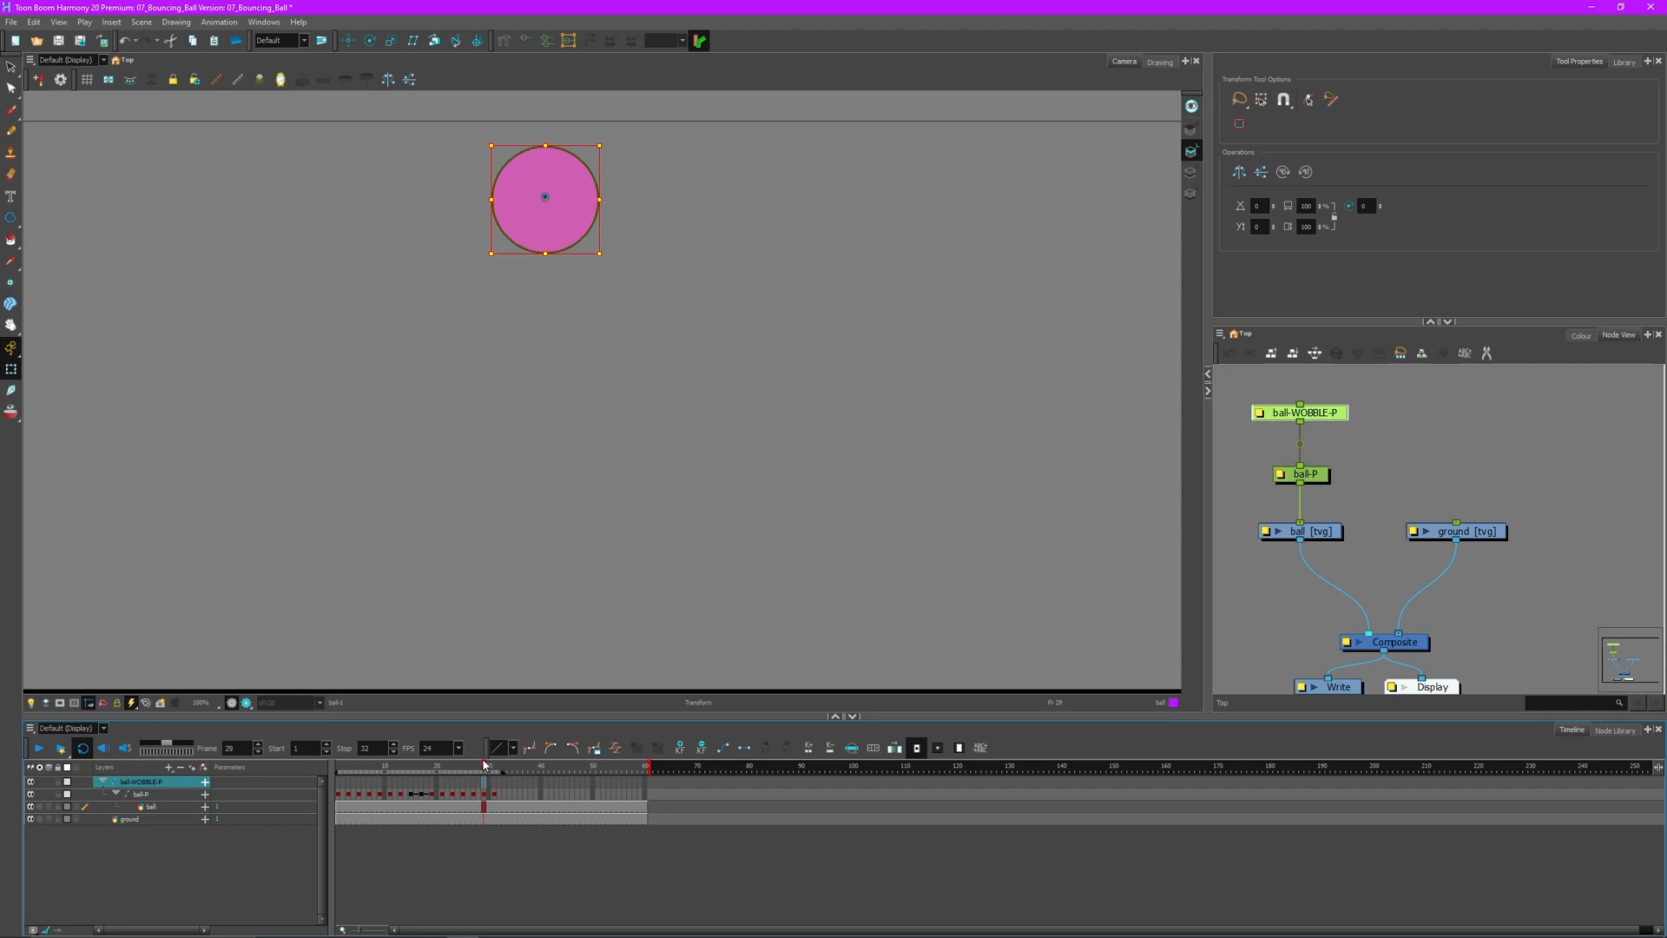
# - Try squashing and scaling the ball on the wobble peg near the ground, undoing the last scale
pyautogui.moveTo(599, 146); pyautogui.dragTo(606, 152)
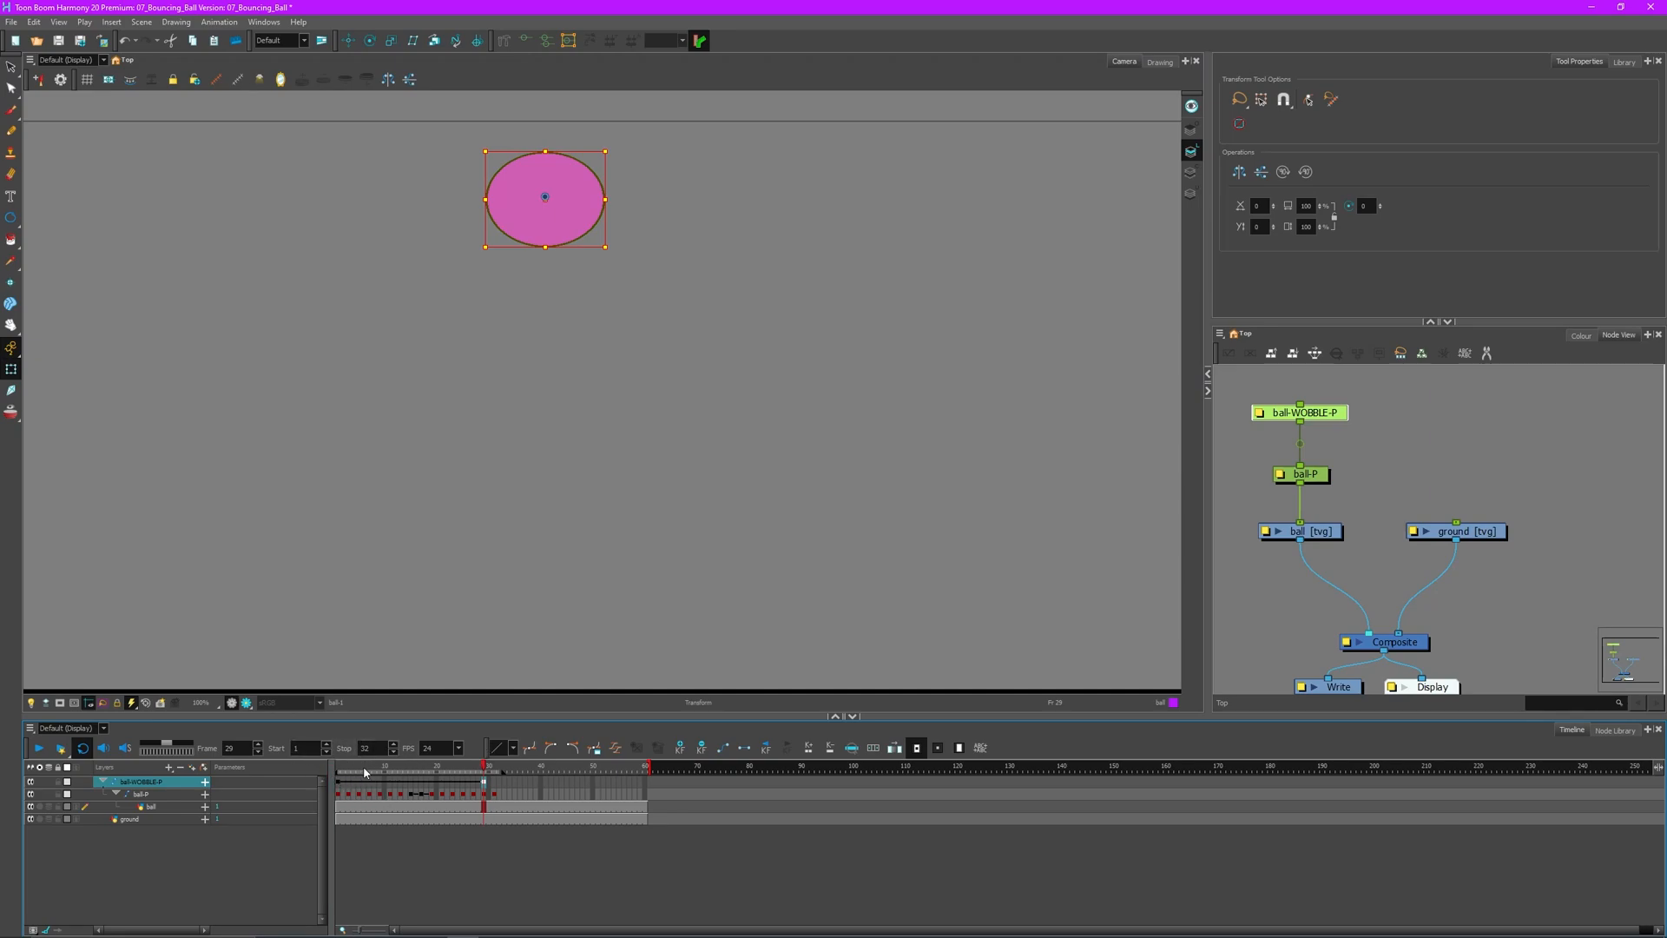
pyautogui.moveTo(487, 772)
pyautogui.mouseDown()
pyautogui.moveTo(339, 769)
pyautogui.moveTo(513, 766)
pyautogui.moveTo(339, 768)
pyautogui.moveTo(484, 766)
pyautogui.mouseUp()
pyautogui.moveTo(558, 215); pyautogui.dragTo(938, 125)
pyautogui.moveTo(345, 772); pyautogui.dragTo(427, 757)
pyautogui.hotkey('ctrl', 'z')
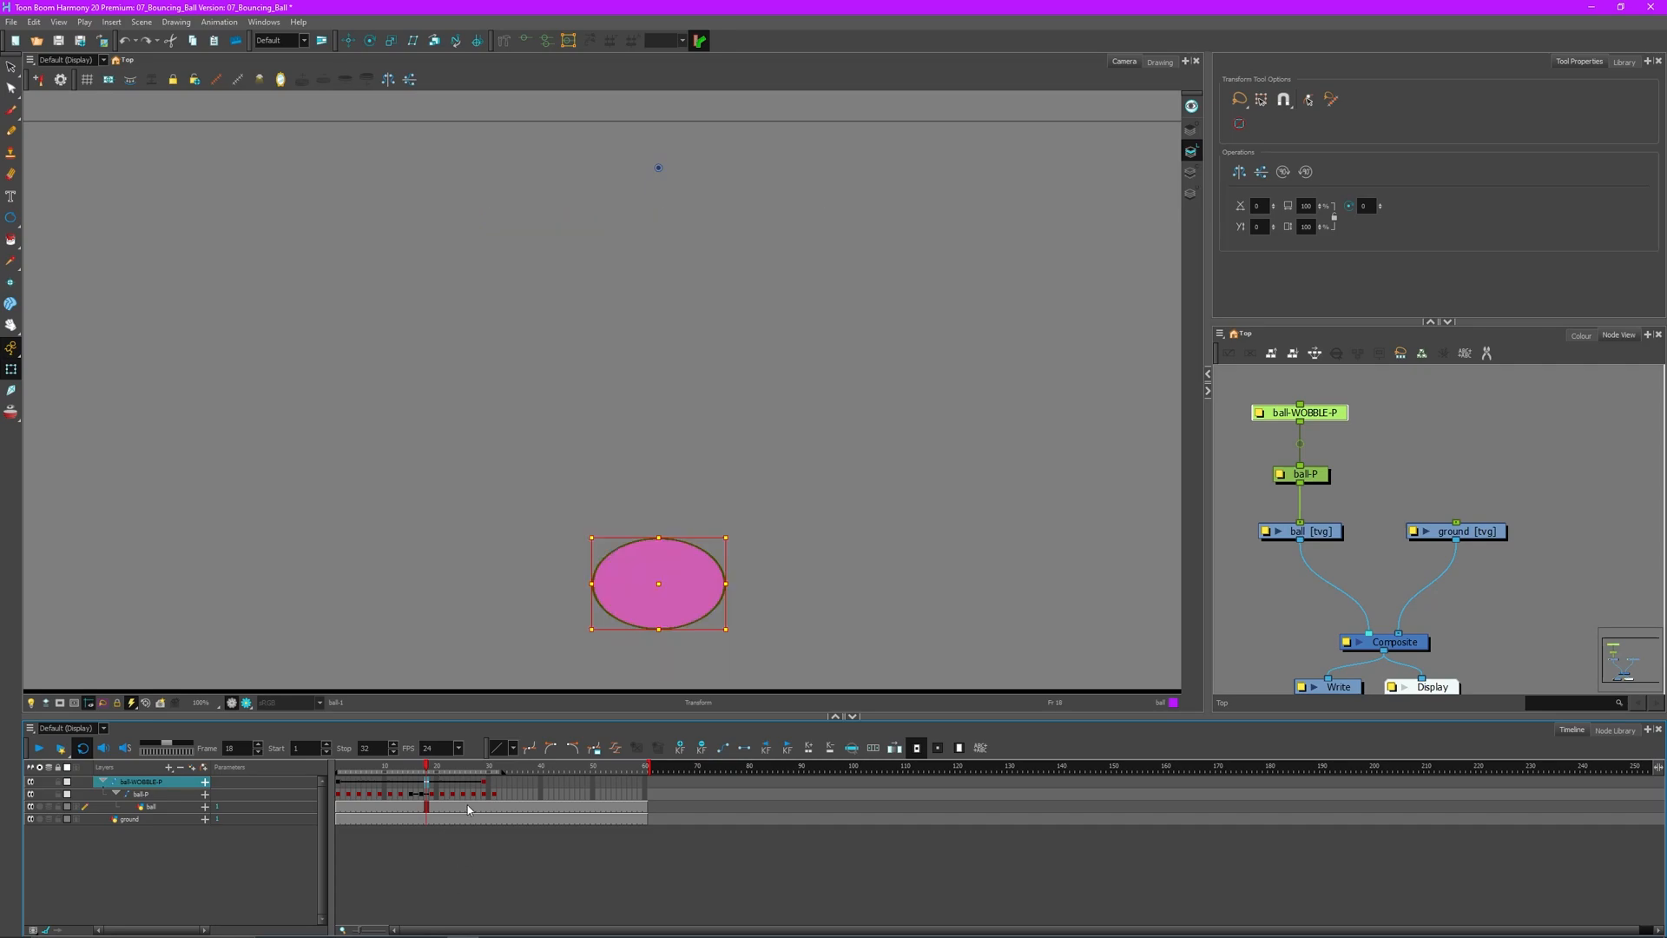
pyautogui.click(488, 788)
# - Undo the last change and select the ball-WOBBLE-P peg in the Node View
pyautogui.click(341, 784)
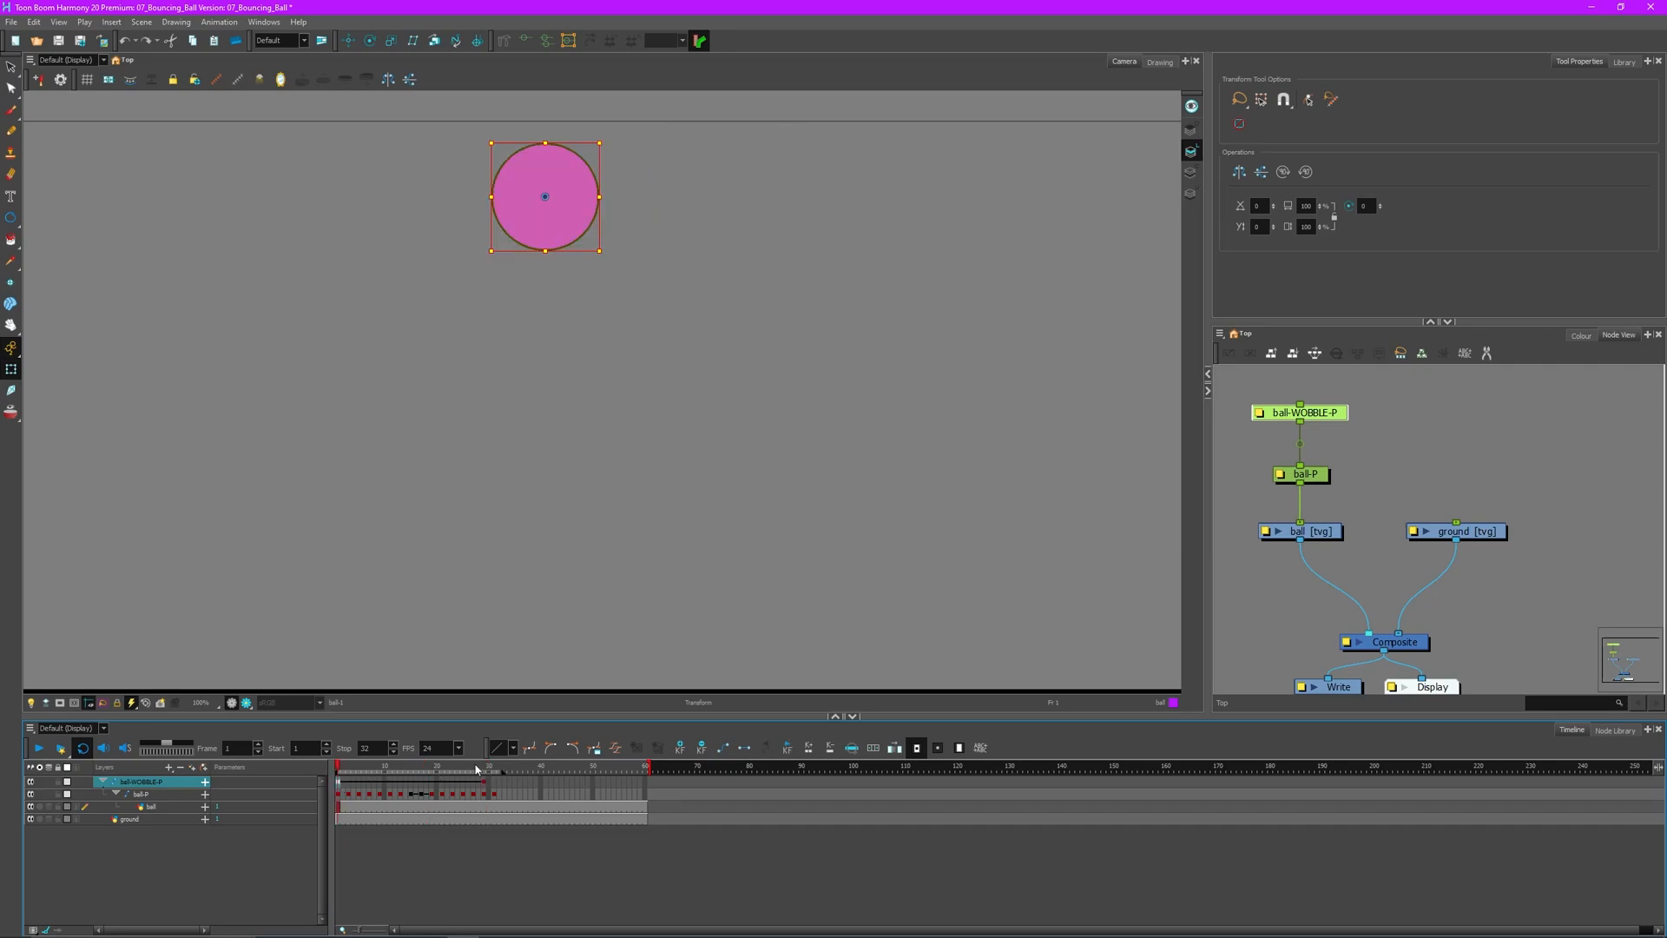
pyautogui.click(484, 787)
pyautogui.hotkey('ctrl', 'z')
pyautogui.moveTo(368, 764); pyautogui.dragTo(438, 758)
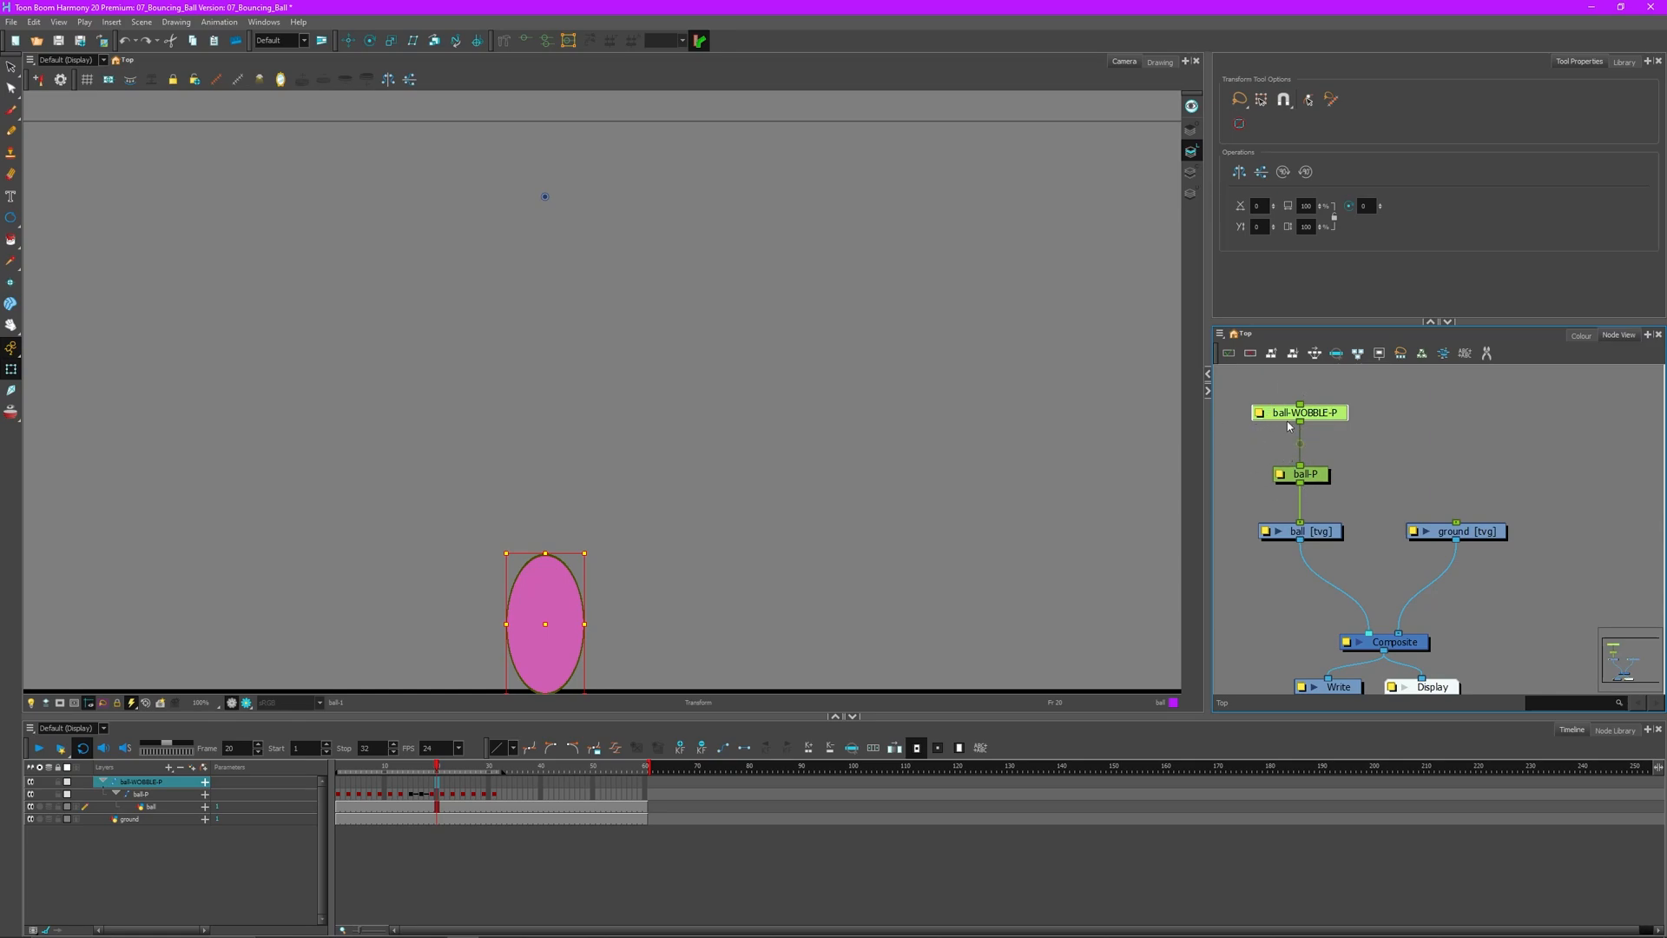
pyautogui.moveTo(1316, 473); pyautogui.dragTo(1315, 454)
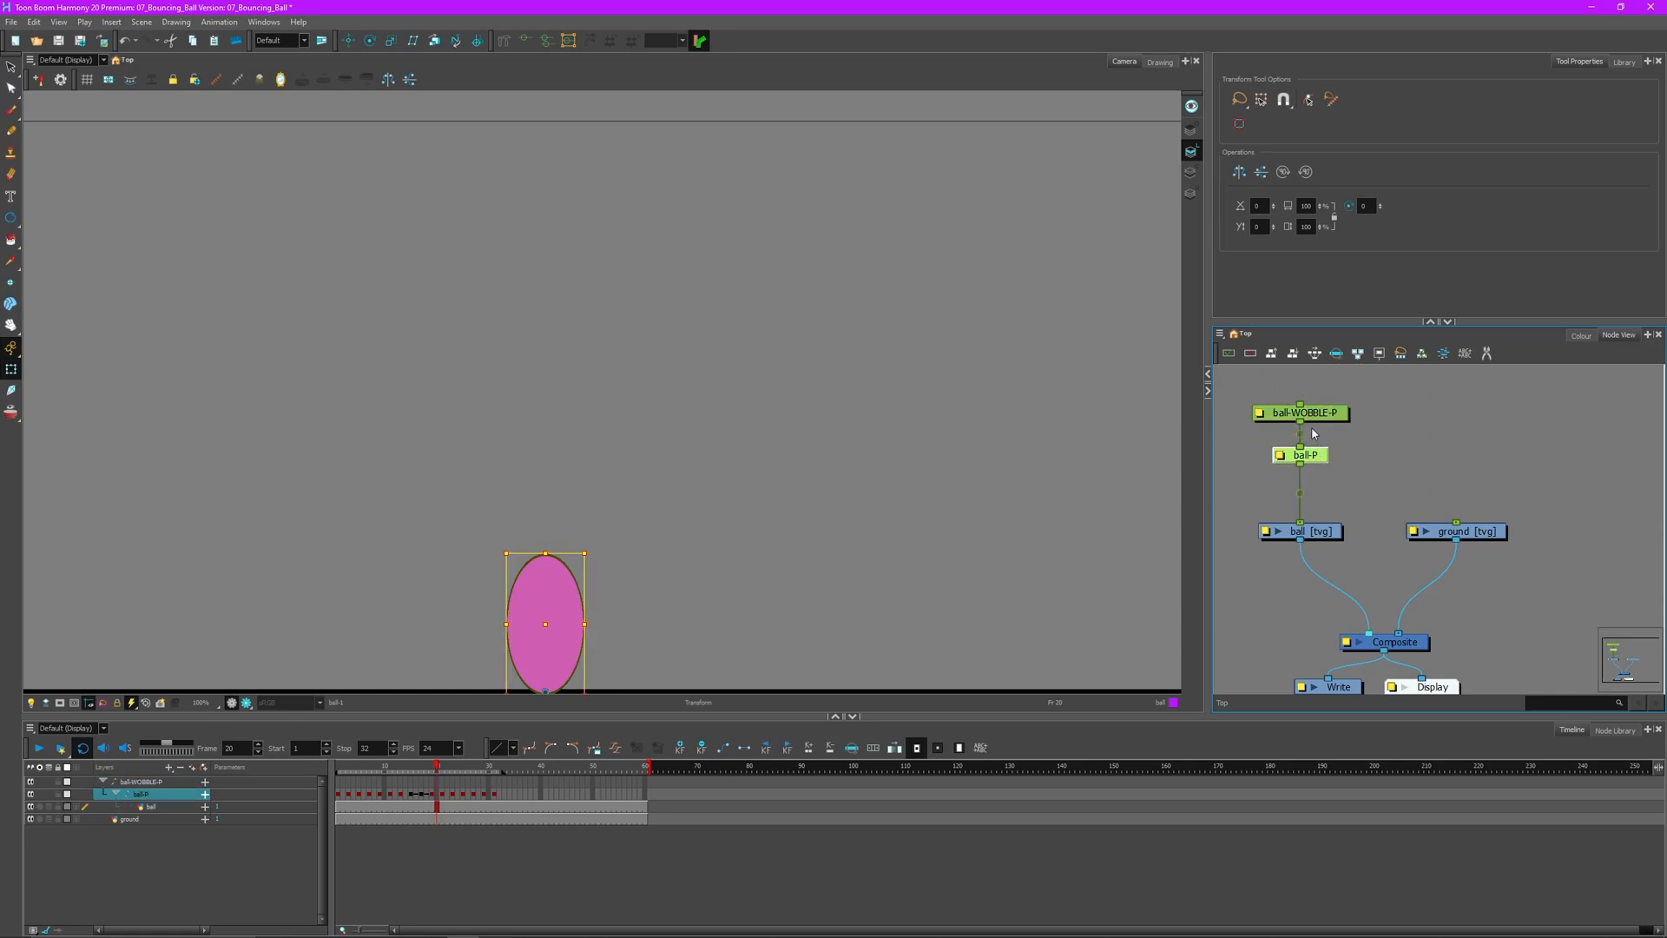
pyautogui.click(1329, 414)
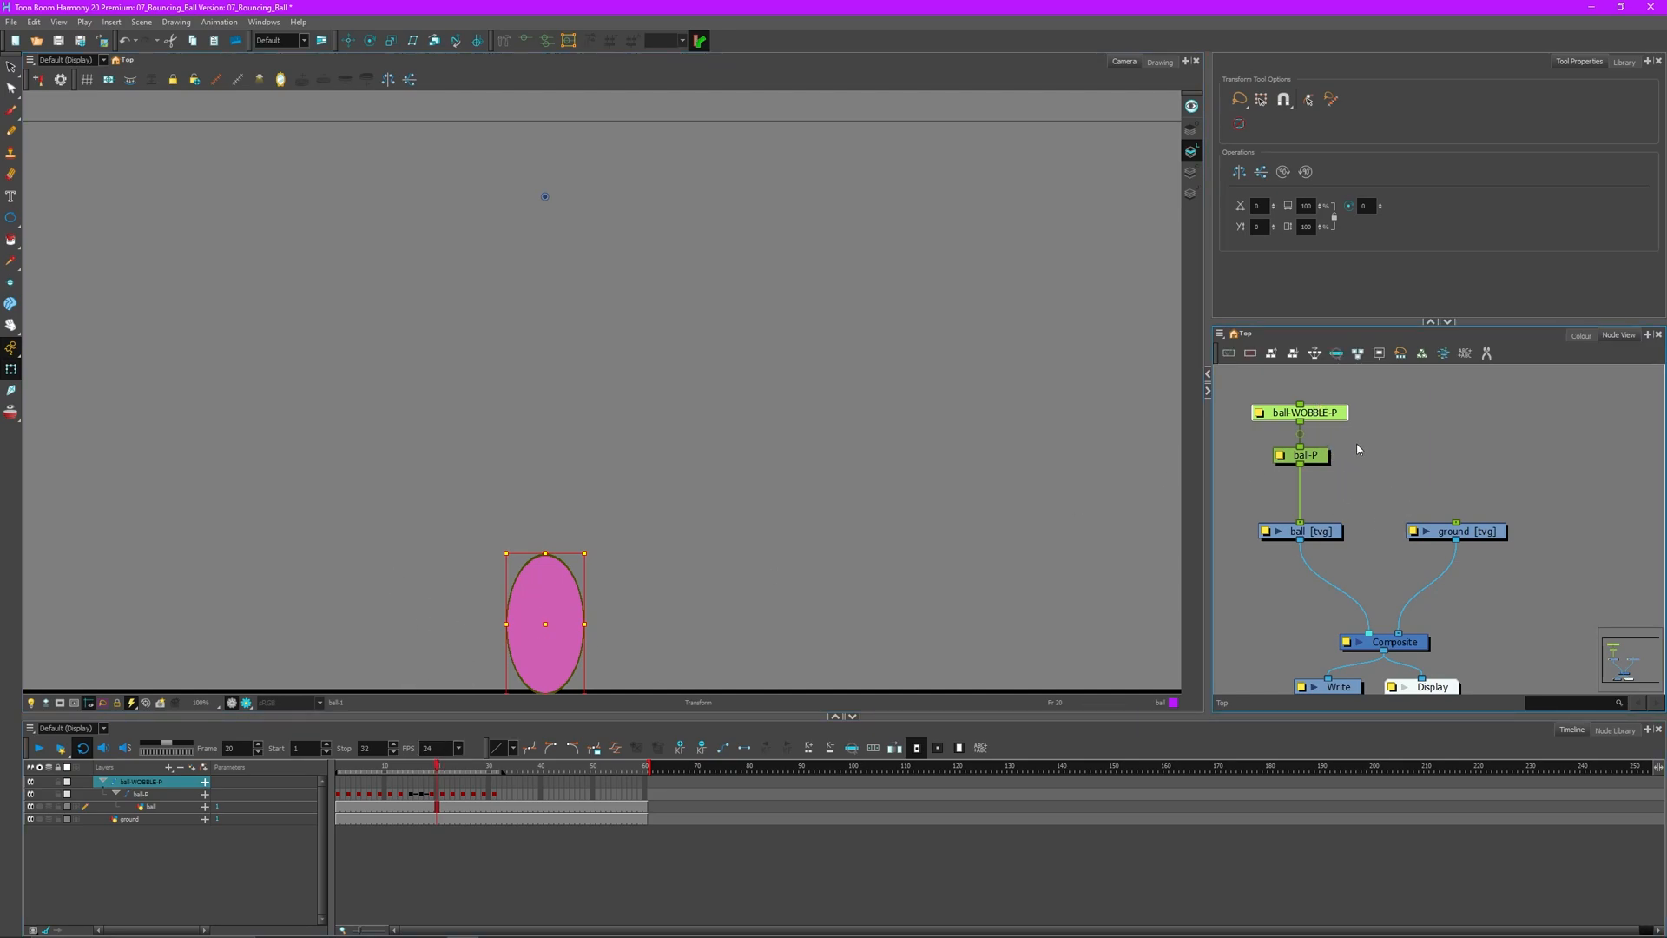
pyautogui.moveTo(1360, 432); pyautogui.dragTo(1359, 512)
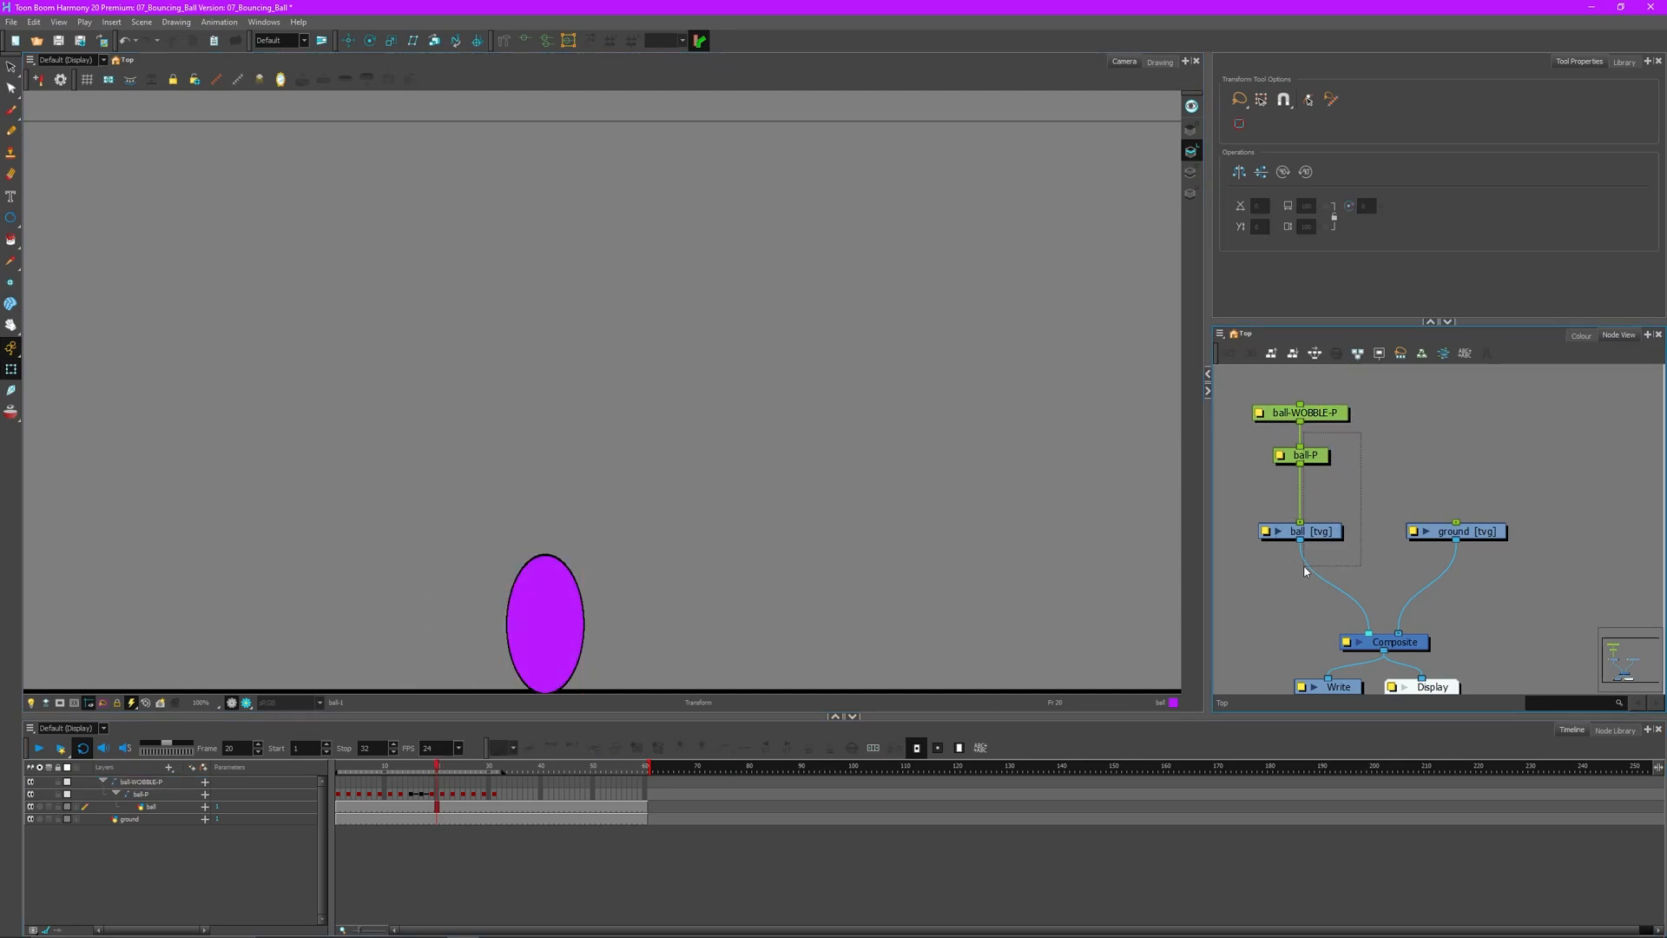
pyautogui.moveTo(1287, 583); pyautogui.dragTo(1289, 580)
# - Tilt the ball on the wobble peg by rotating it about its centre at frames 8 and 24
pyautogui.moveTo(338, 767); pyautogui.dragTo(400, 768)
pyautogui.click(1340, 410)
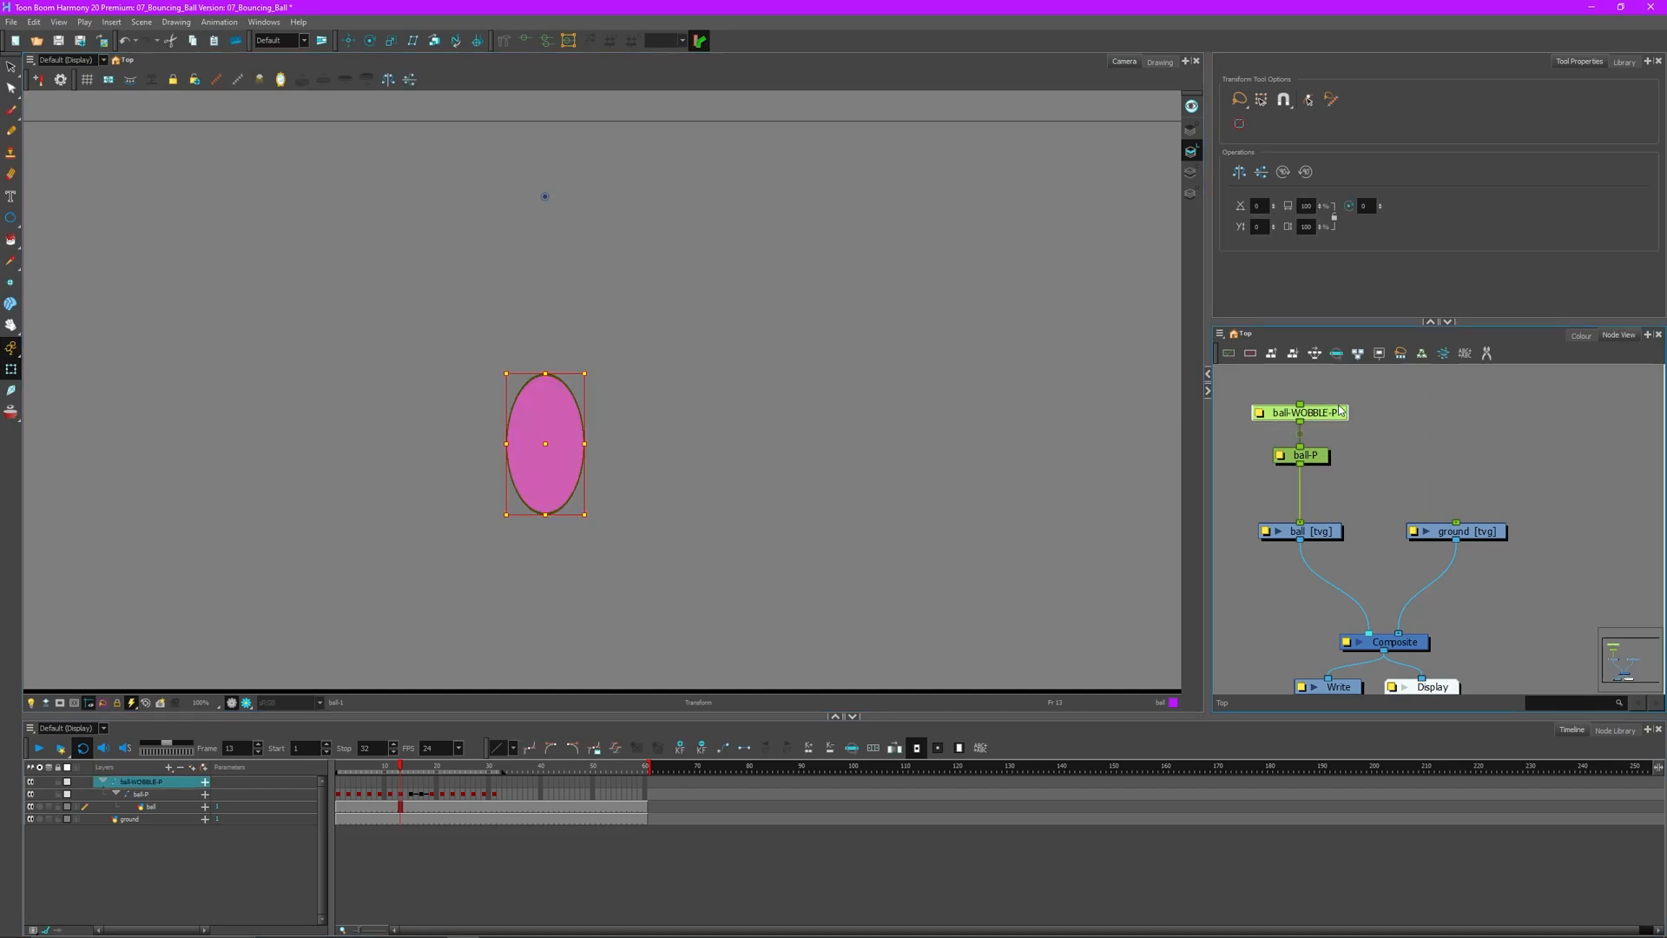
pyautogui.moveTo(402, 768); pyautogui.dragTo(448, 783)
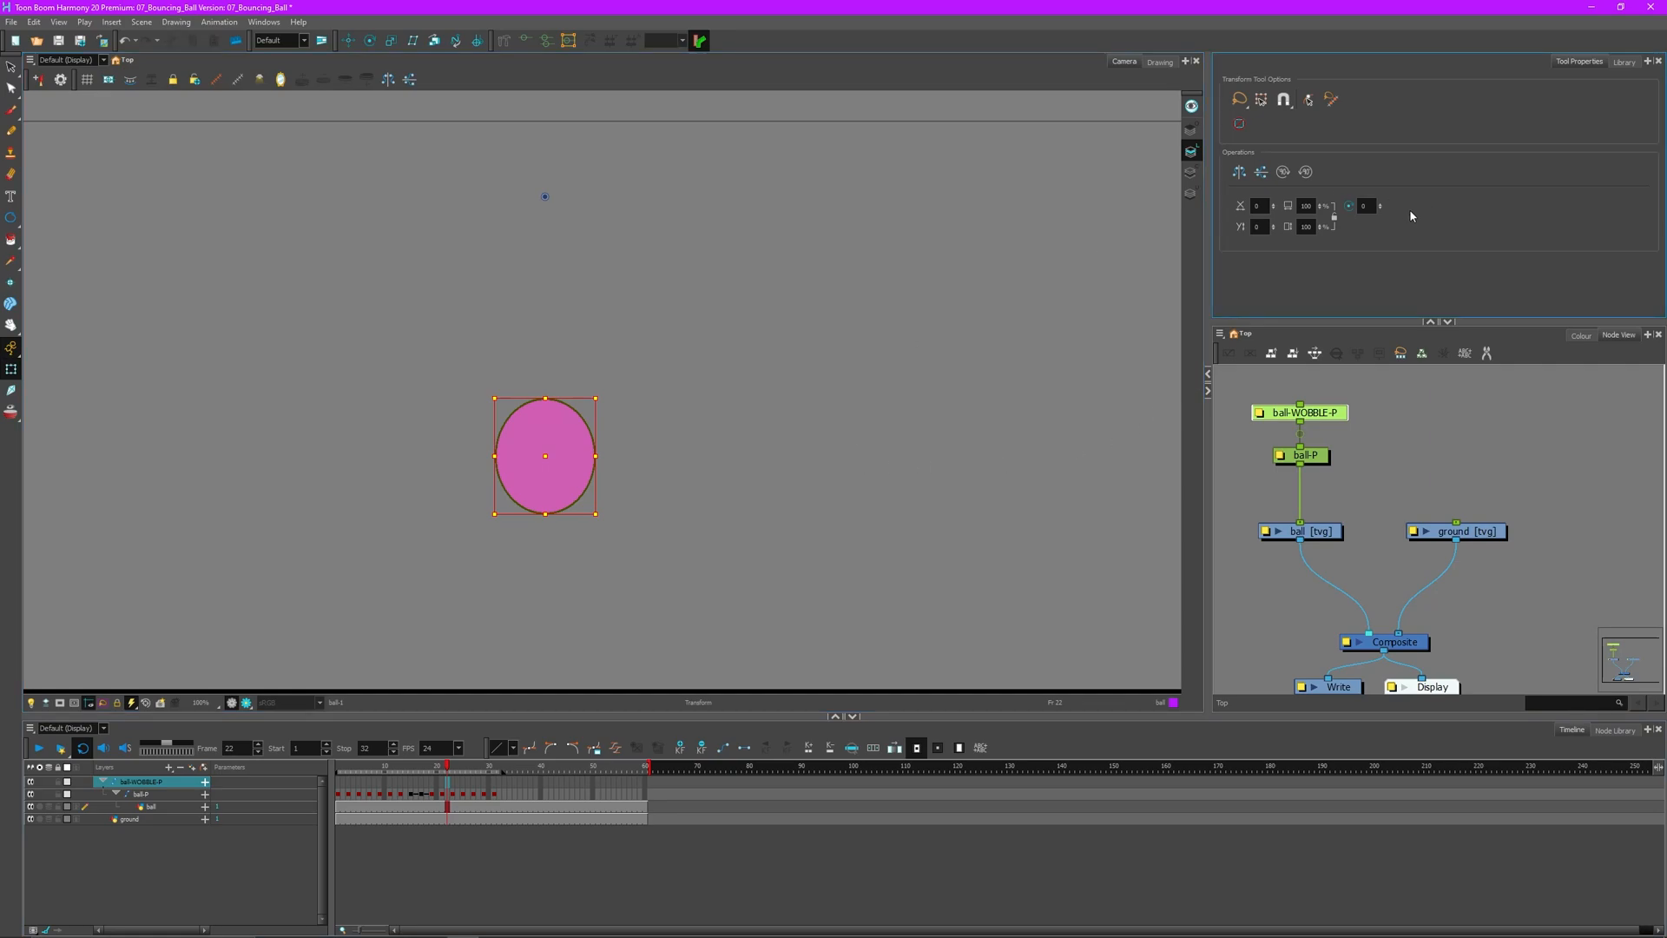
pyautogui.click(338, 767)
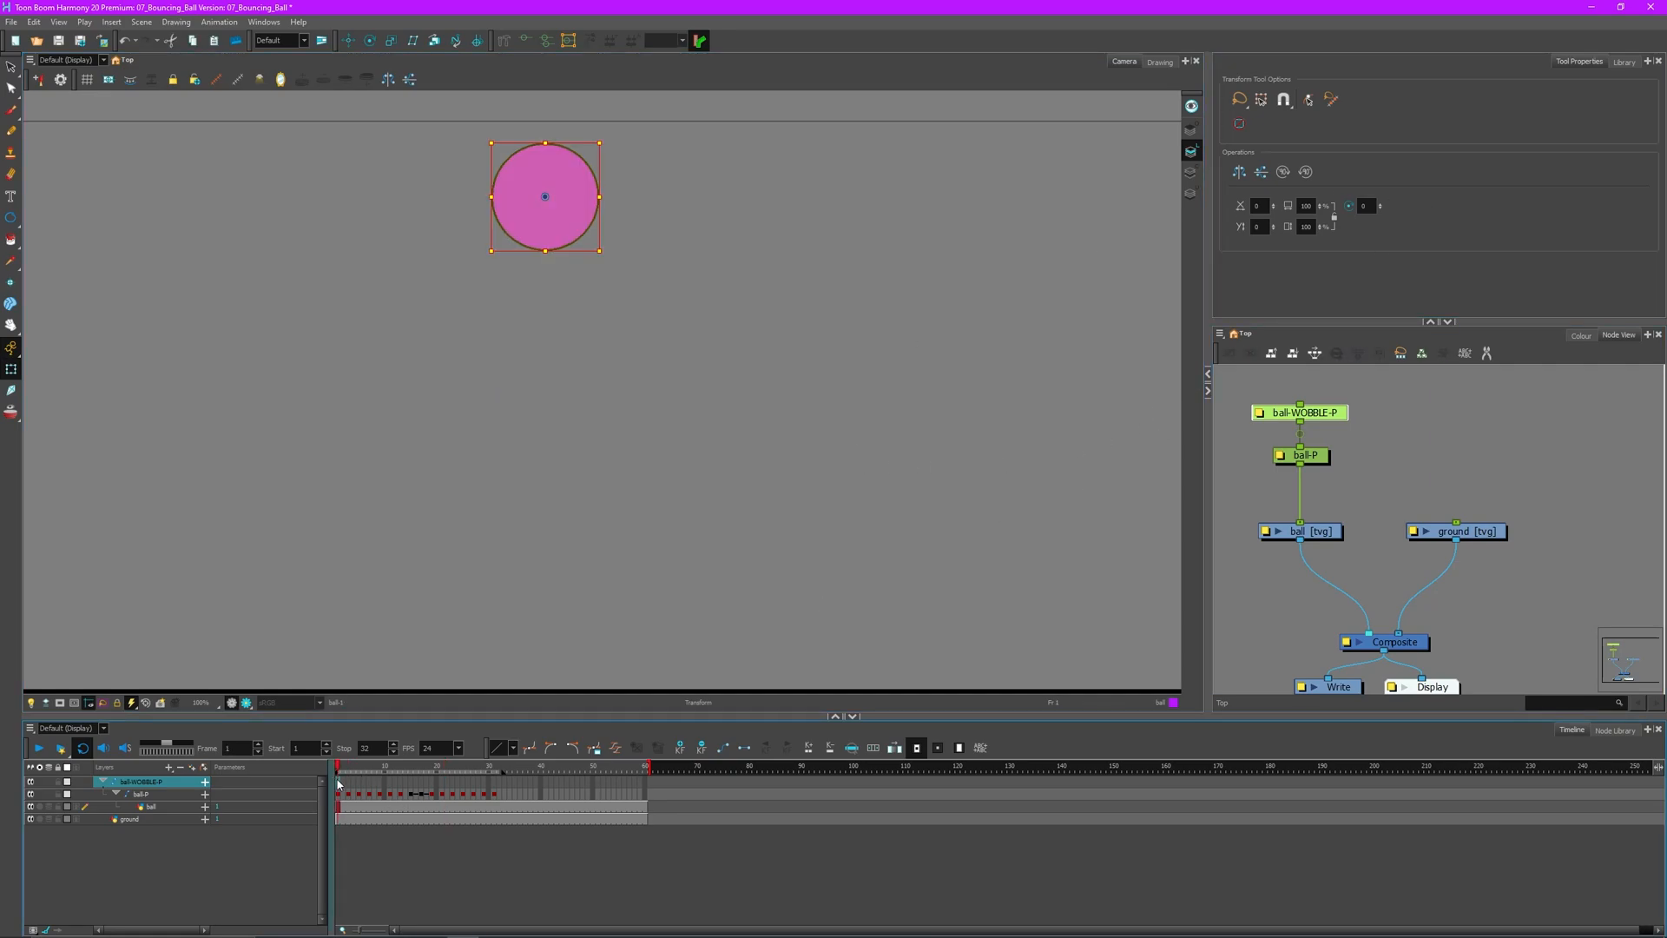
pyautogui.moveTo(366, 766); pyautogui.dragTo(376, 770)
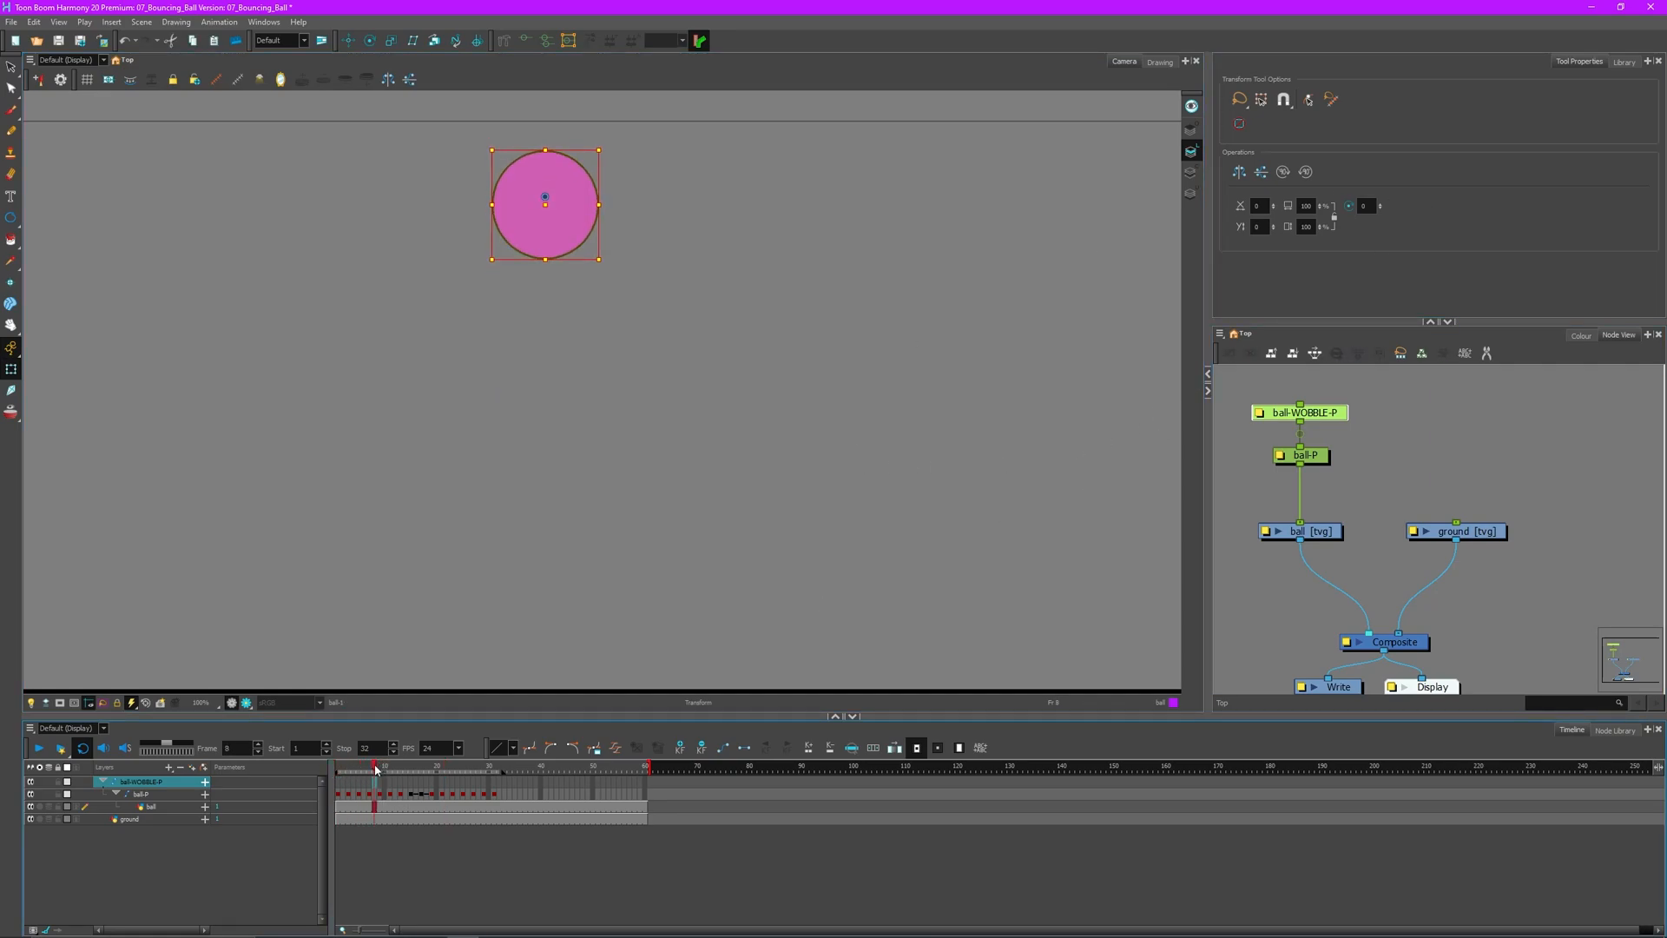
pyautogui.moveTo(608, 263); pyautogui.dragTo(544, 304)
pyautogui.moveTo(375, 769); pyautogui.dragTo(458, 777)
pyautogui.moveTo(578, 327); pyautogui.dragTo(593, 189)
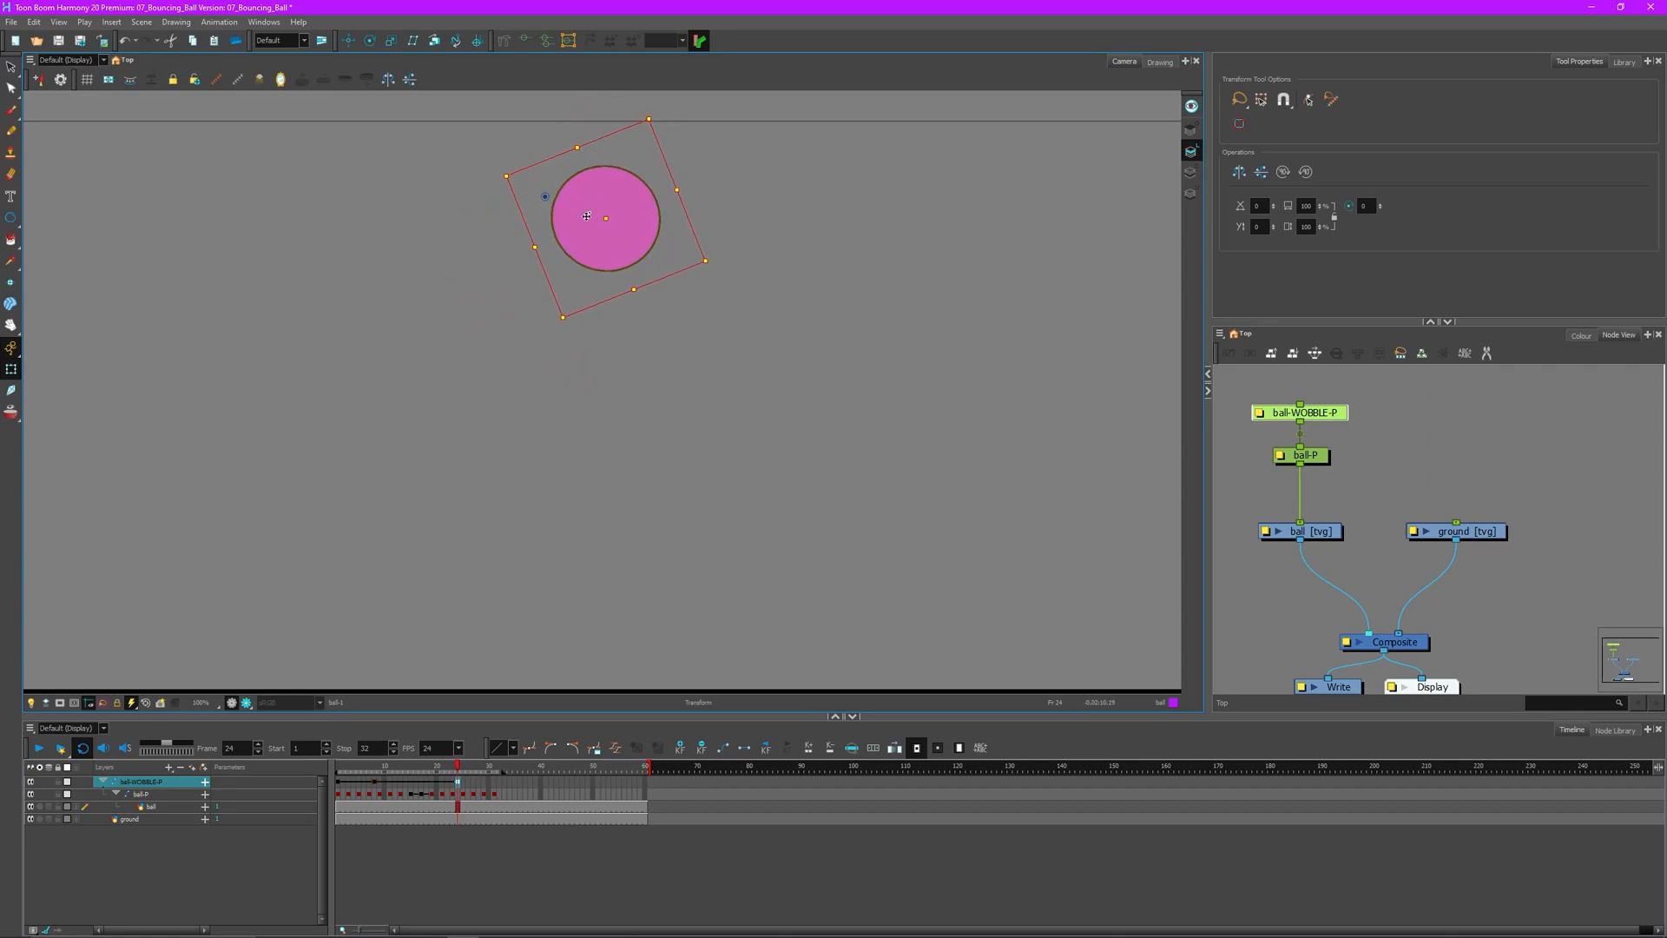
pyautogui.moveTo(457, 769); pyautogui.dragTo(340, 781)
# - Play back the wobbling bounce and delete the stray wobble keyframe
pyautogui.click(38, 747)
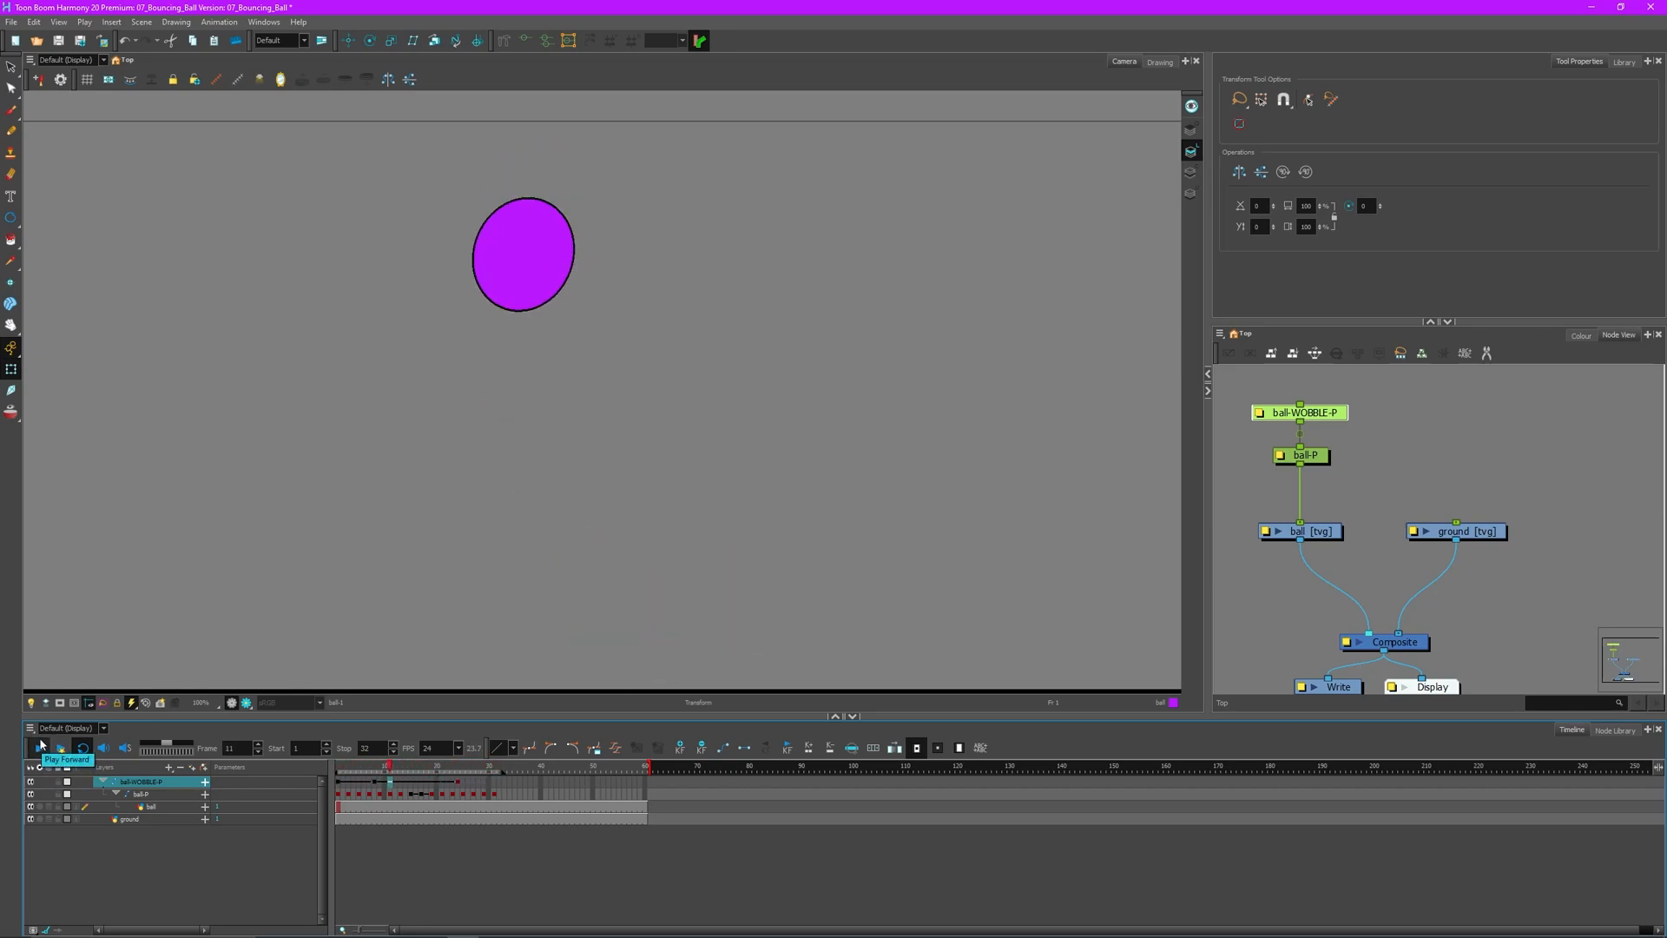
pyautogui.click(41, 744)
pyautogui.press('Delete')
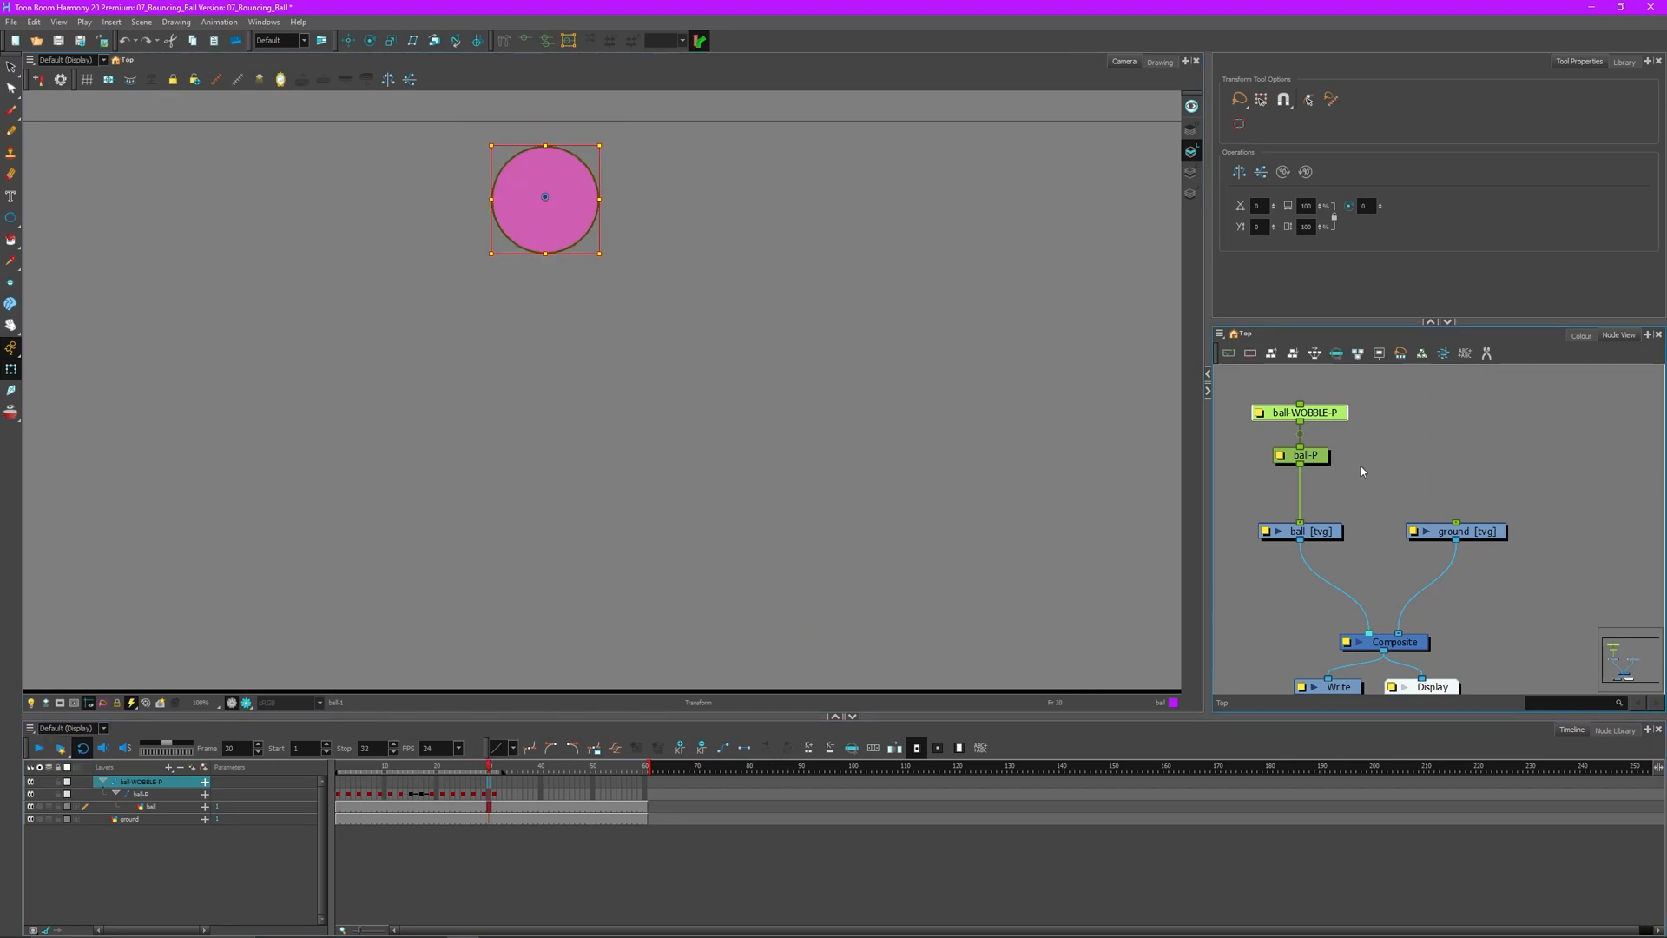
# - Move ball-P above the ball-WOBBLE-P peg in the Node View and reselect the wobble peg
pyautogui.moveTo(1312, 460)
pyautogui.mouseDown()
pyautogui.moveTo(1398, 394)
pyautogui.moveTo(1424, 486)
pyautogui.moveTo(1323, 490)
pyautogui.mouseUp()
pyautogui.click(1414, 473)
pyautogui.click(1328, 493)
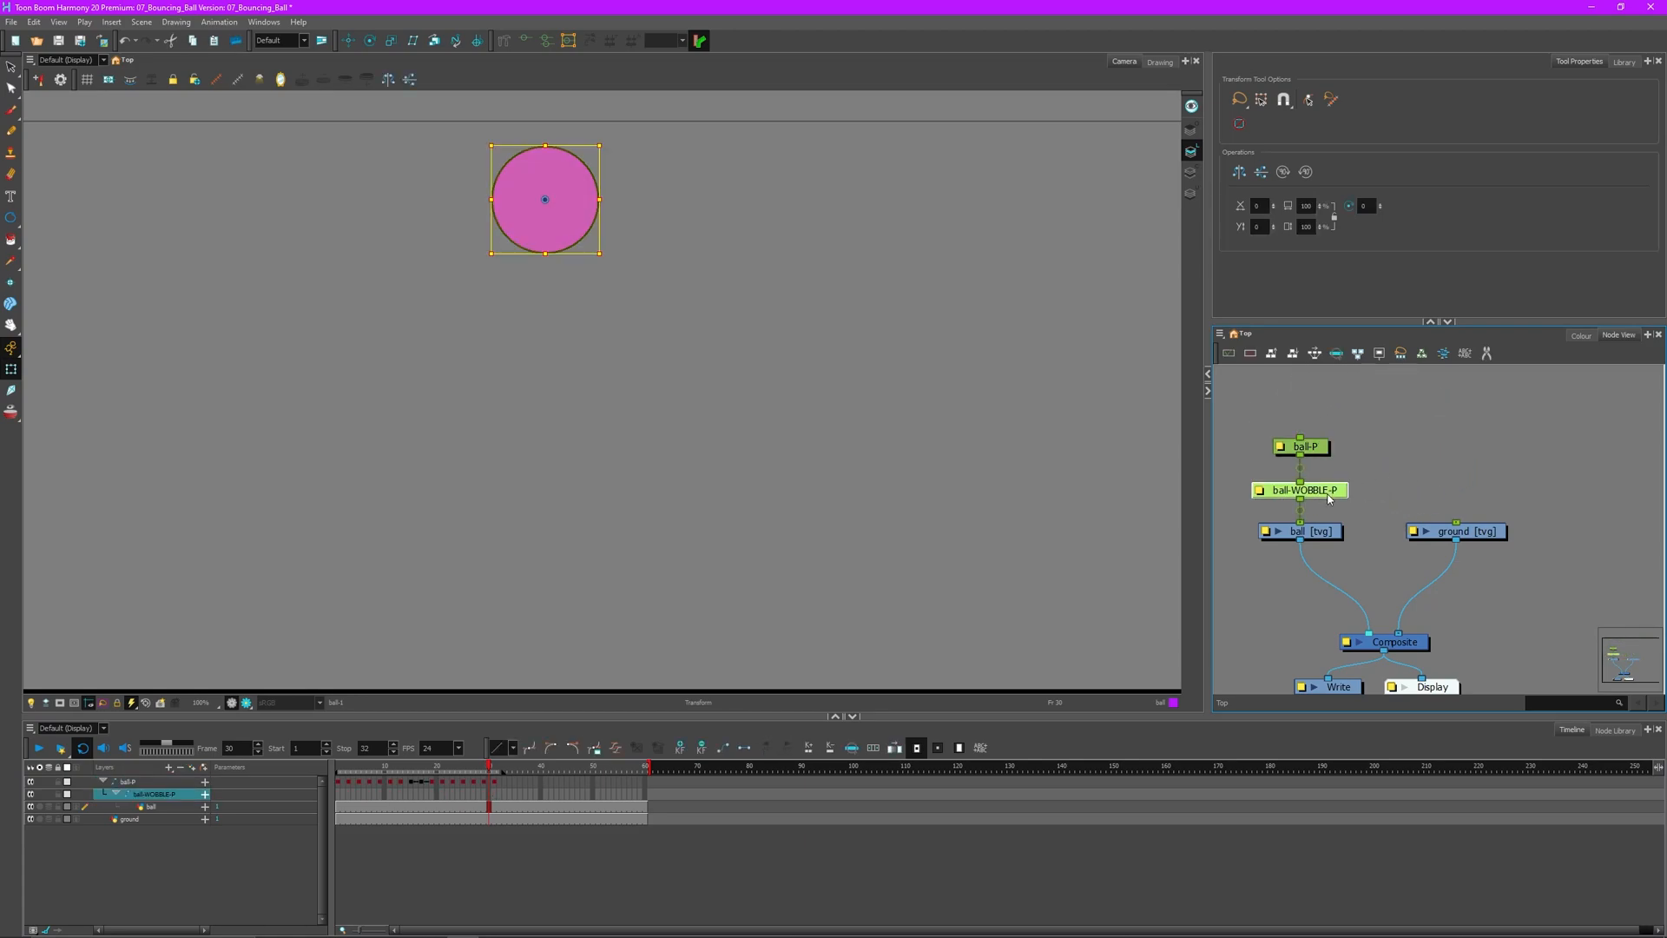
# - From the first frames, key the ball squashed wide and short, then round again two frames later
pyautogui.moveTo(469, 777); pyautogui.dragTo(334, 813)
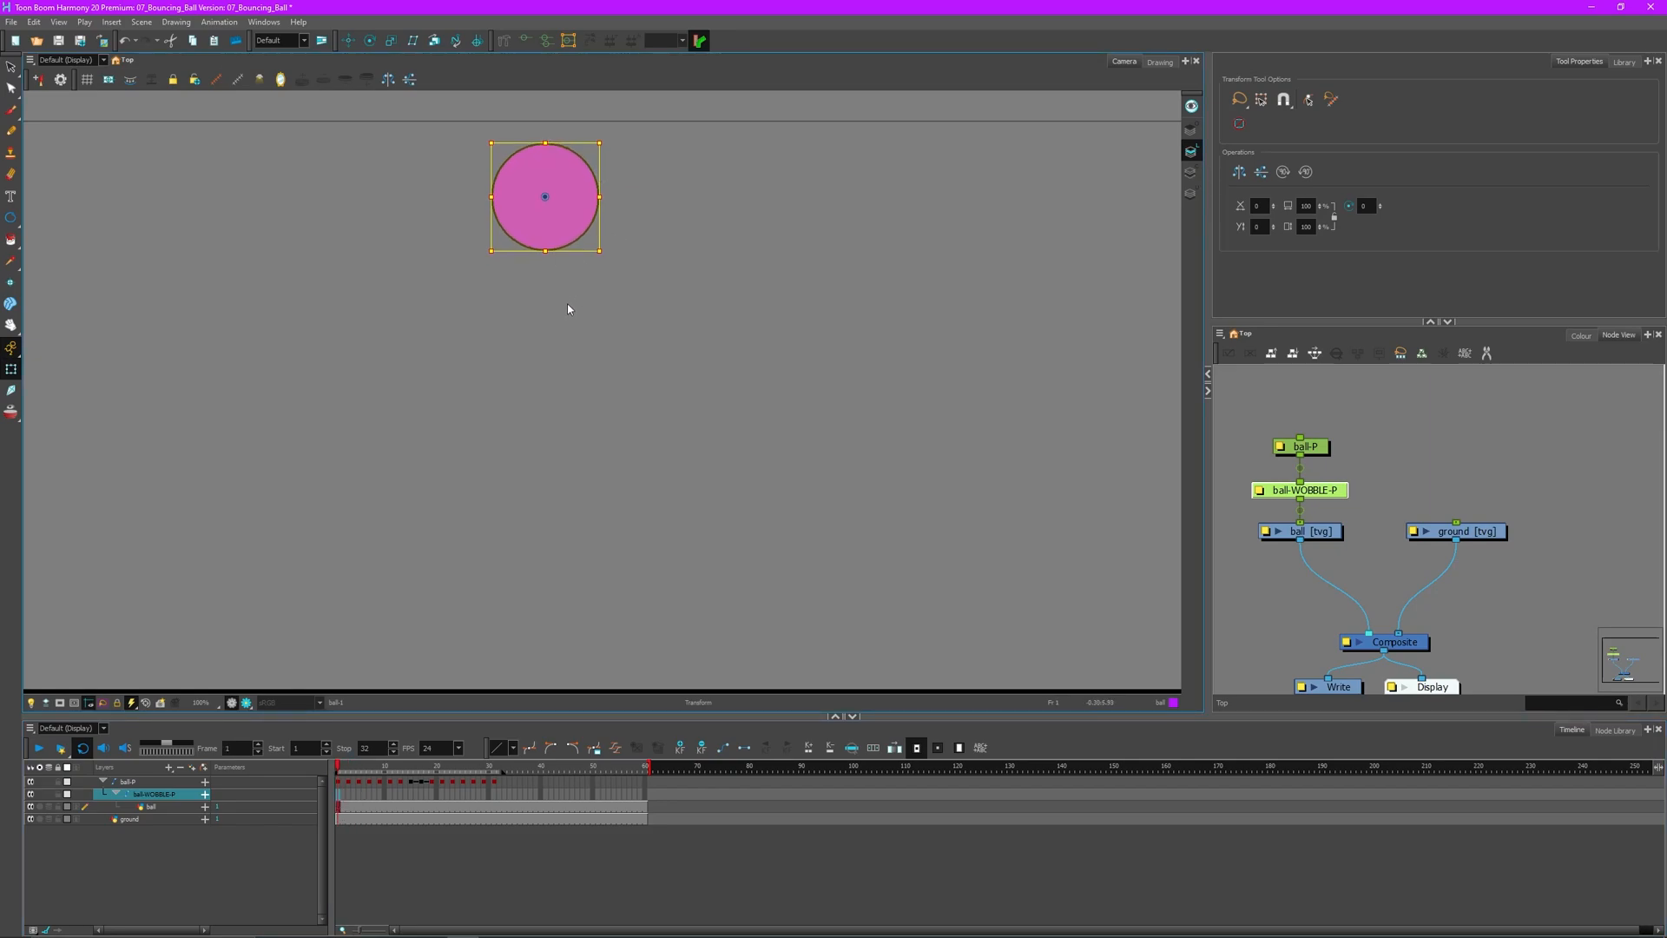
pyautogui.moveTo(339, 768); pyautogui.dragTo(348, 769)
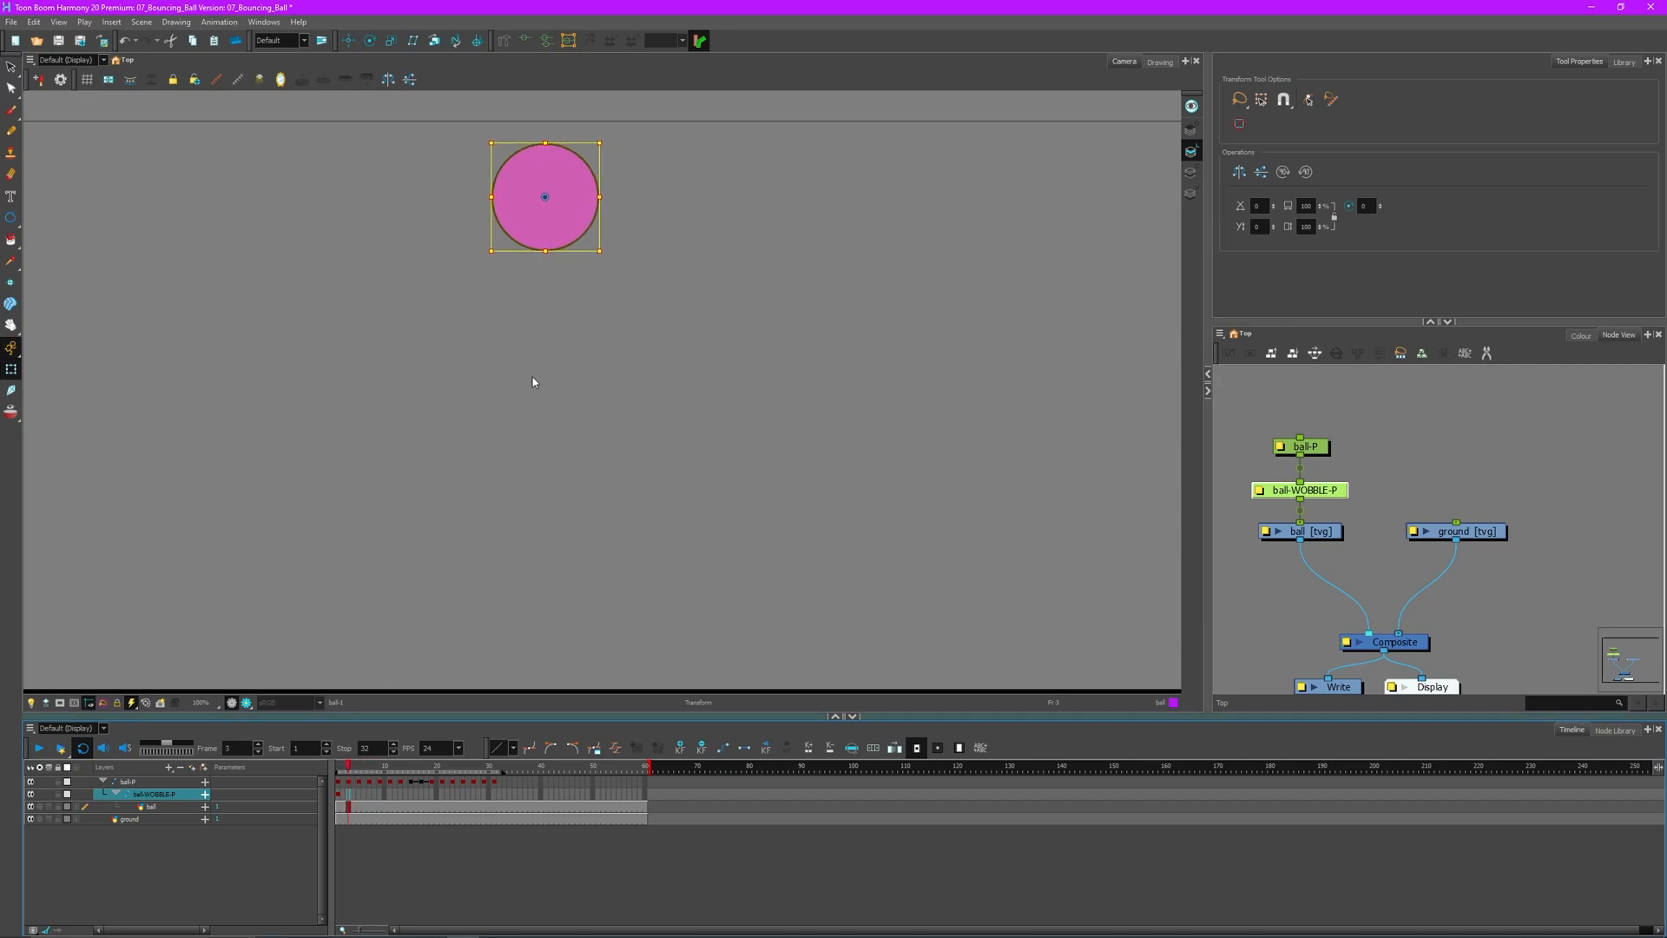
pyautogui.moveTo(599, 245); pyautogui.dragTo(603, 243)
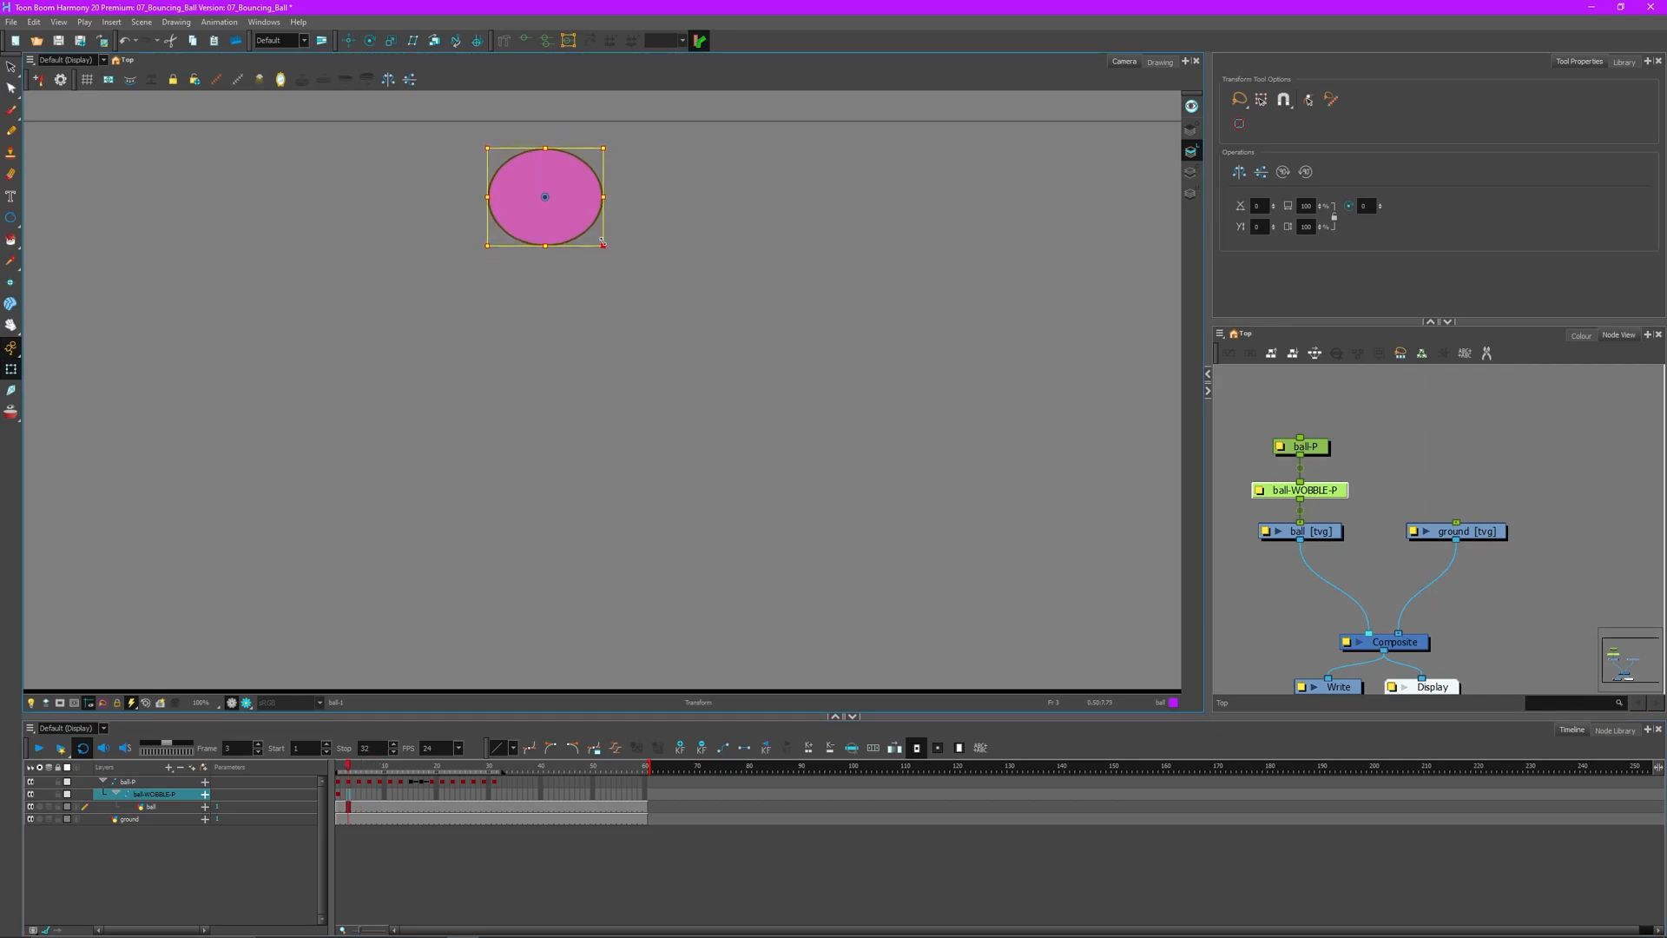
pyautogui.press('.')
pyautogui.press('.')
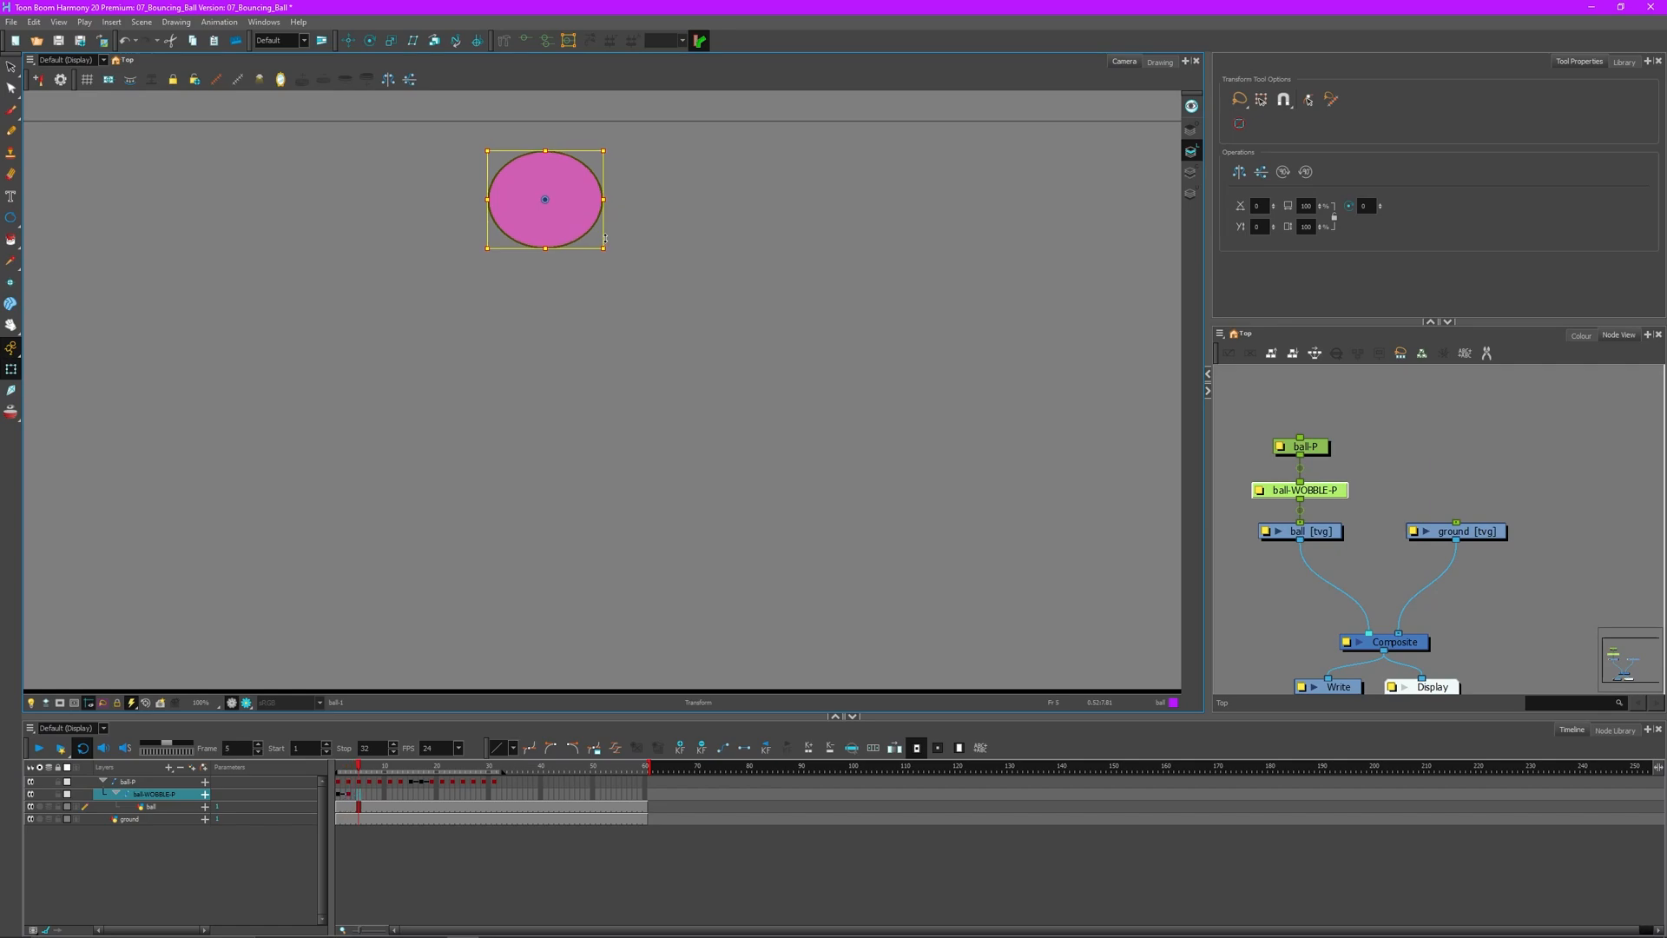
pyautogui.moveTo(603, 251); pyautogui.dragTo(598, 258)
# - Step ahead two frames at a time to frame 11 and select the wobble keys on frames 1–11
pyautogui.press('.')
pyautogui.press('.')
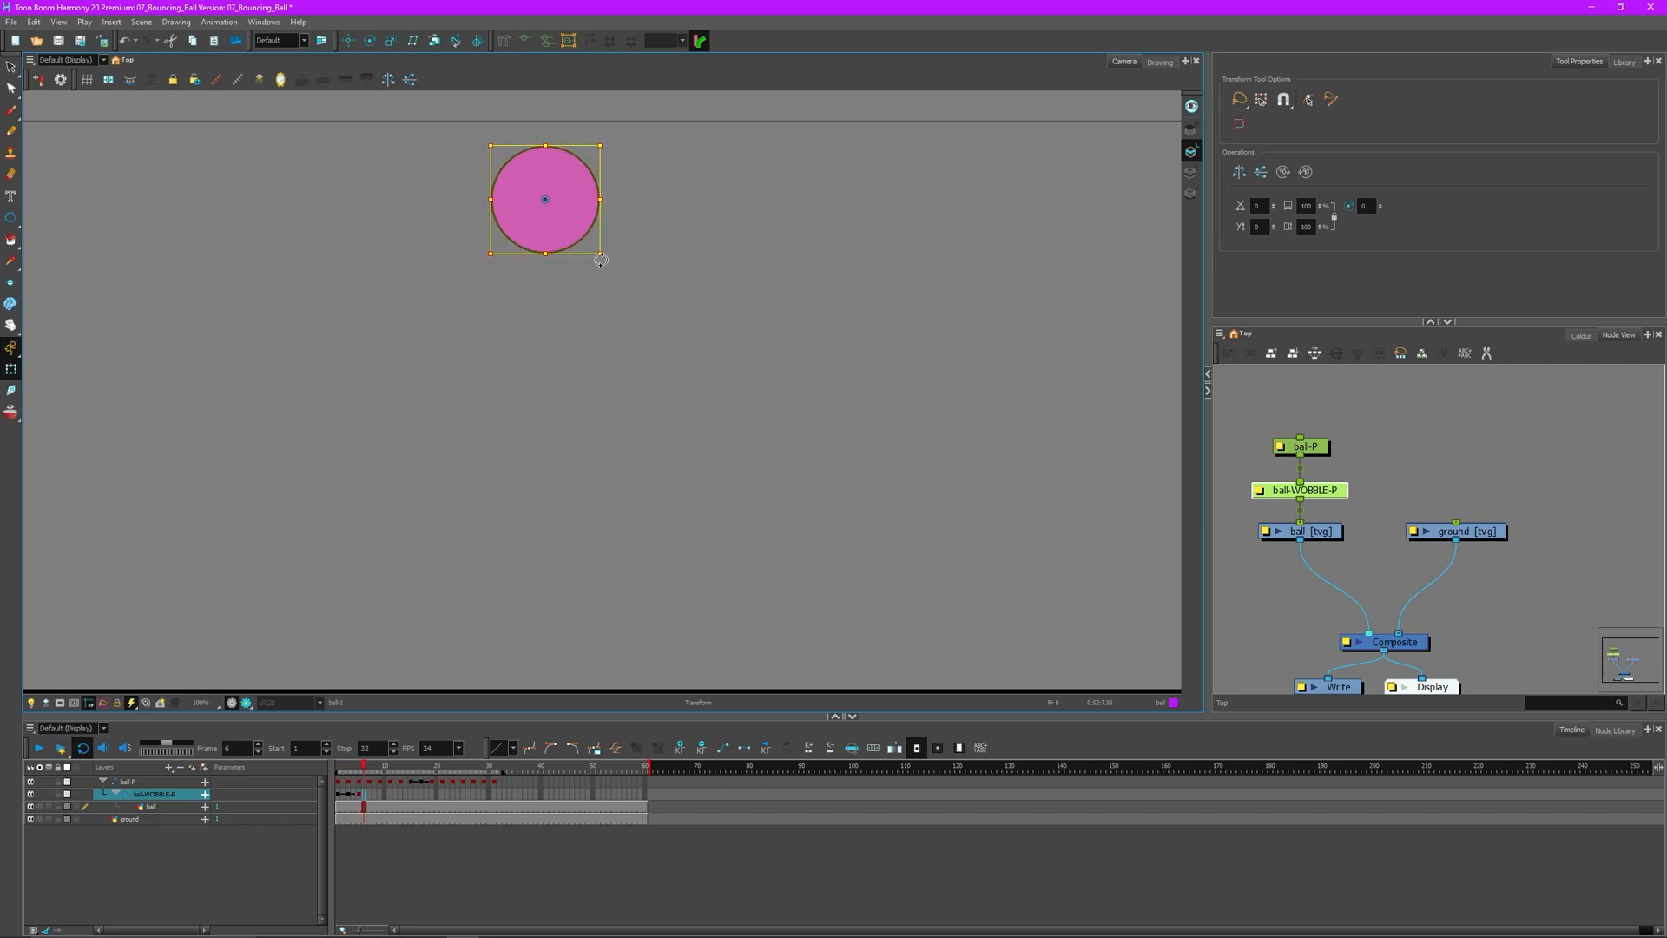
pyautogui.press('.')
pyautogui.press('.')
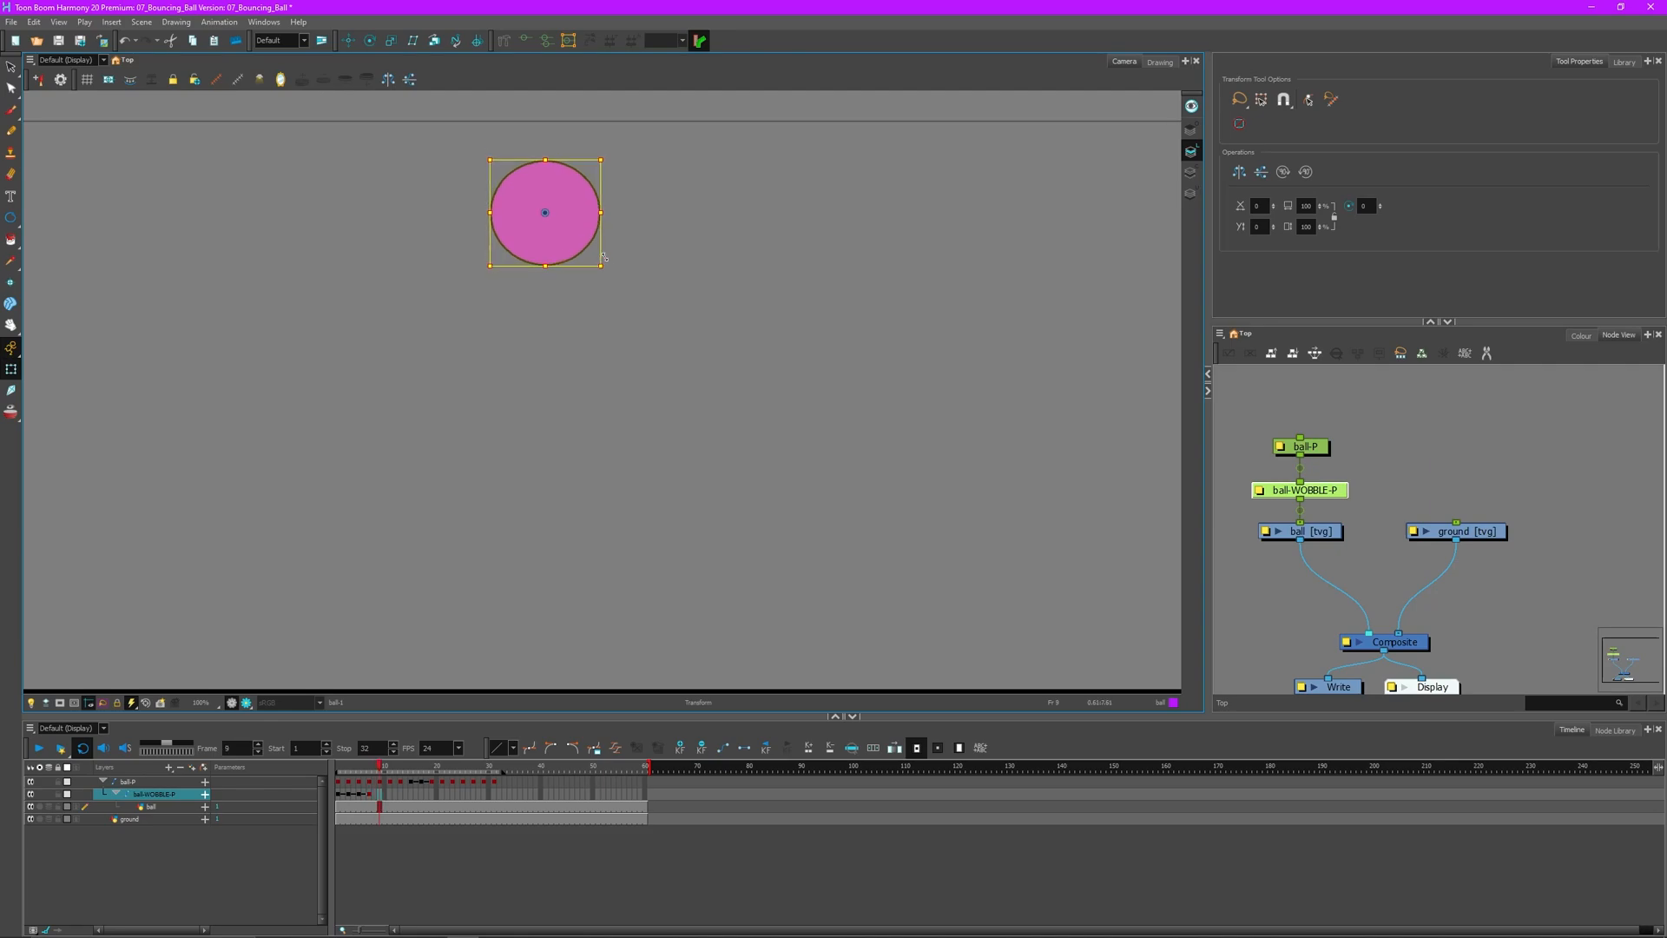
pyautogui.press('.')
pyautogui.press('.')
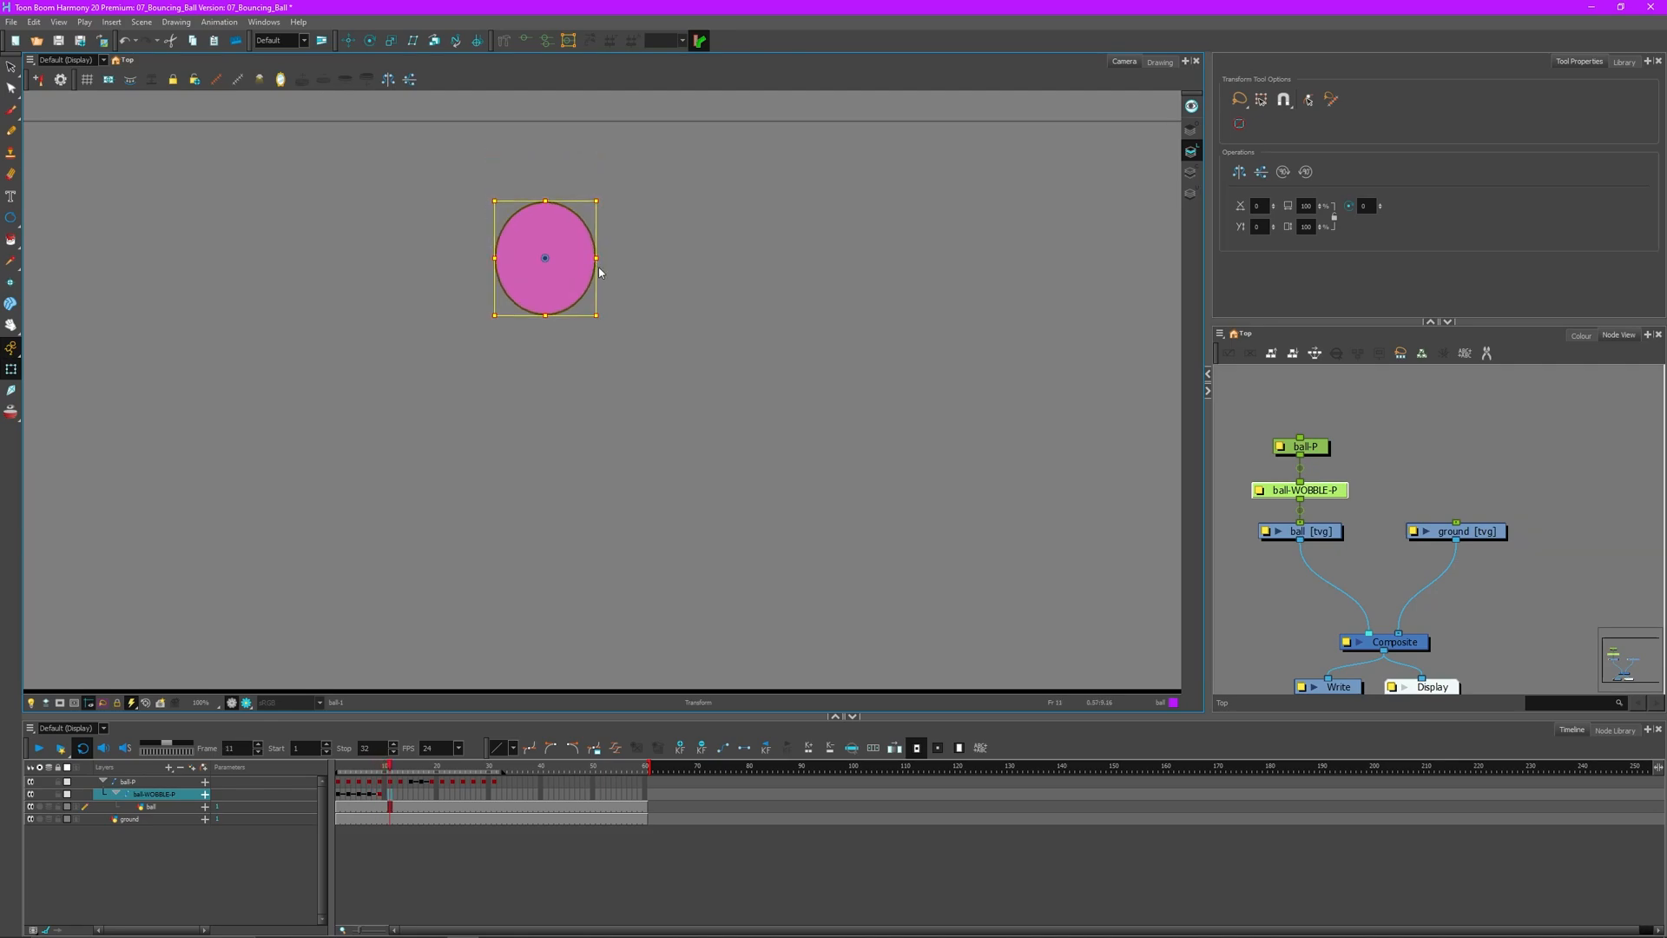
pyautogui.press('.')
pyautogui.press('.')
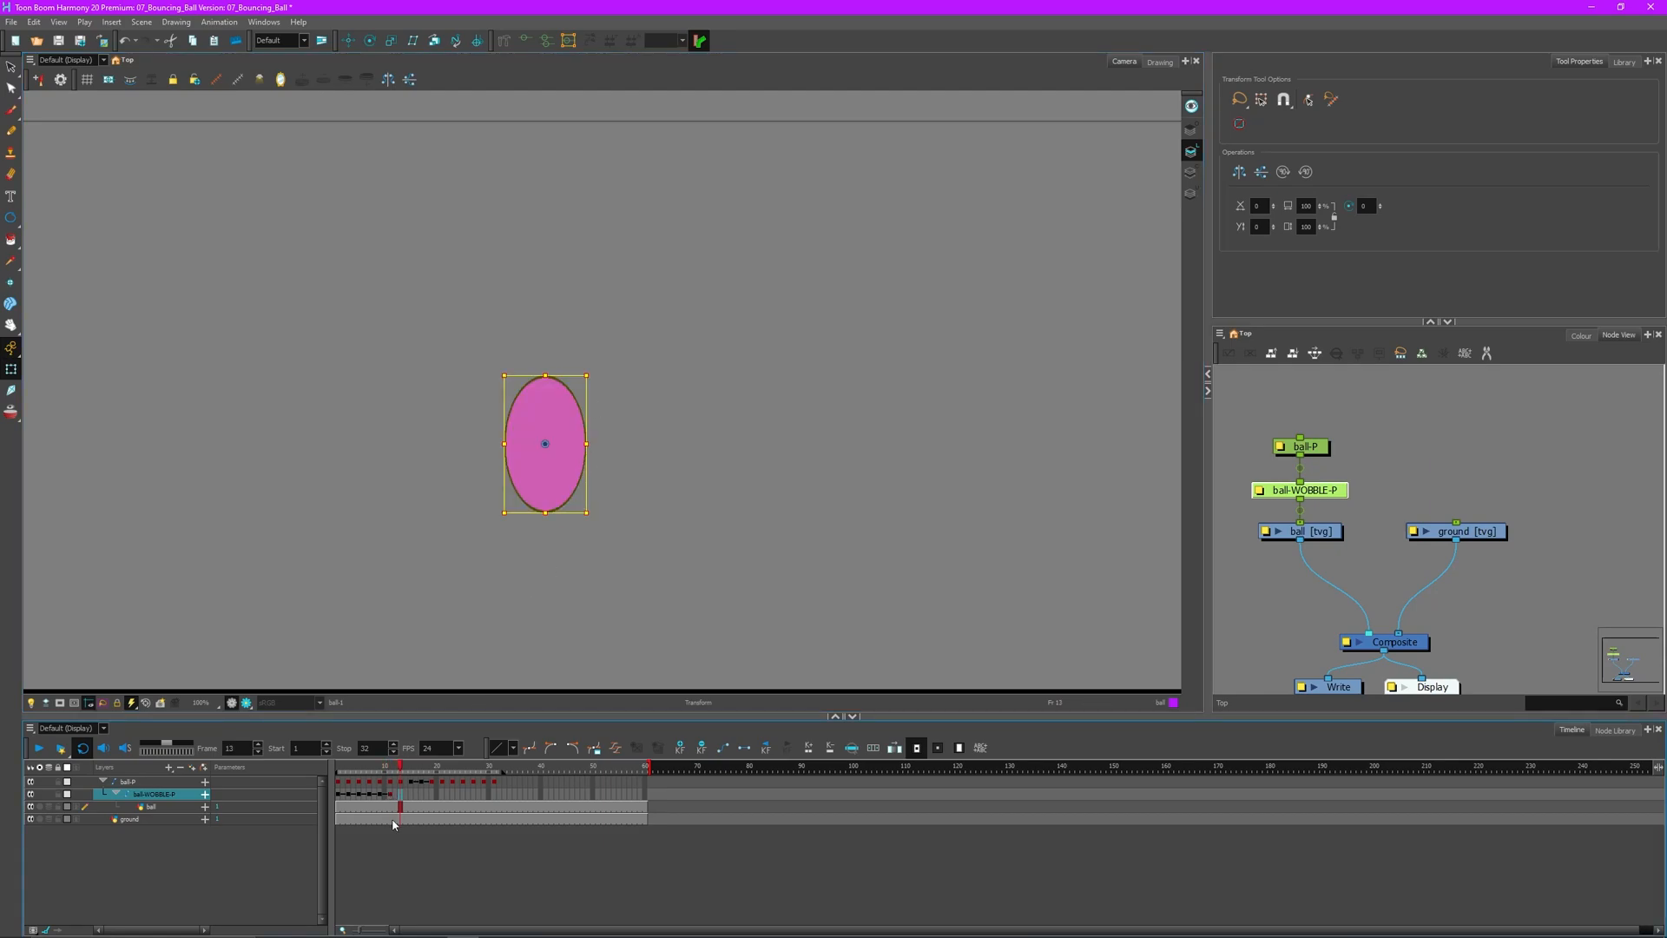
pyautogui.moveTo(394, 795); pyautogui.dragTo(329, 790)
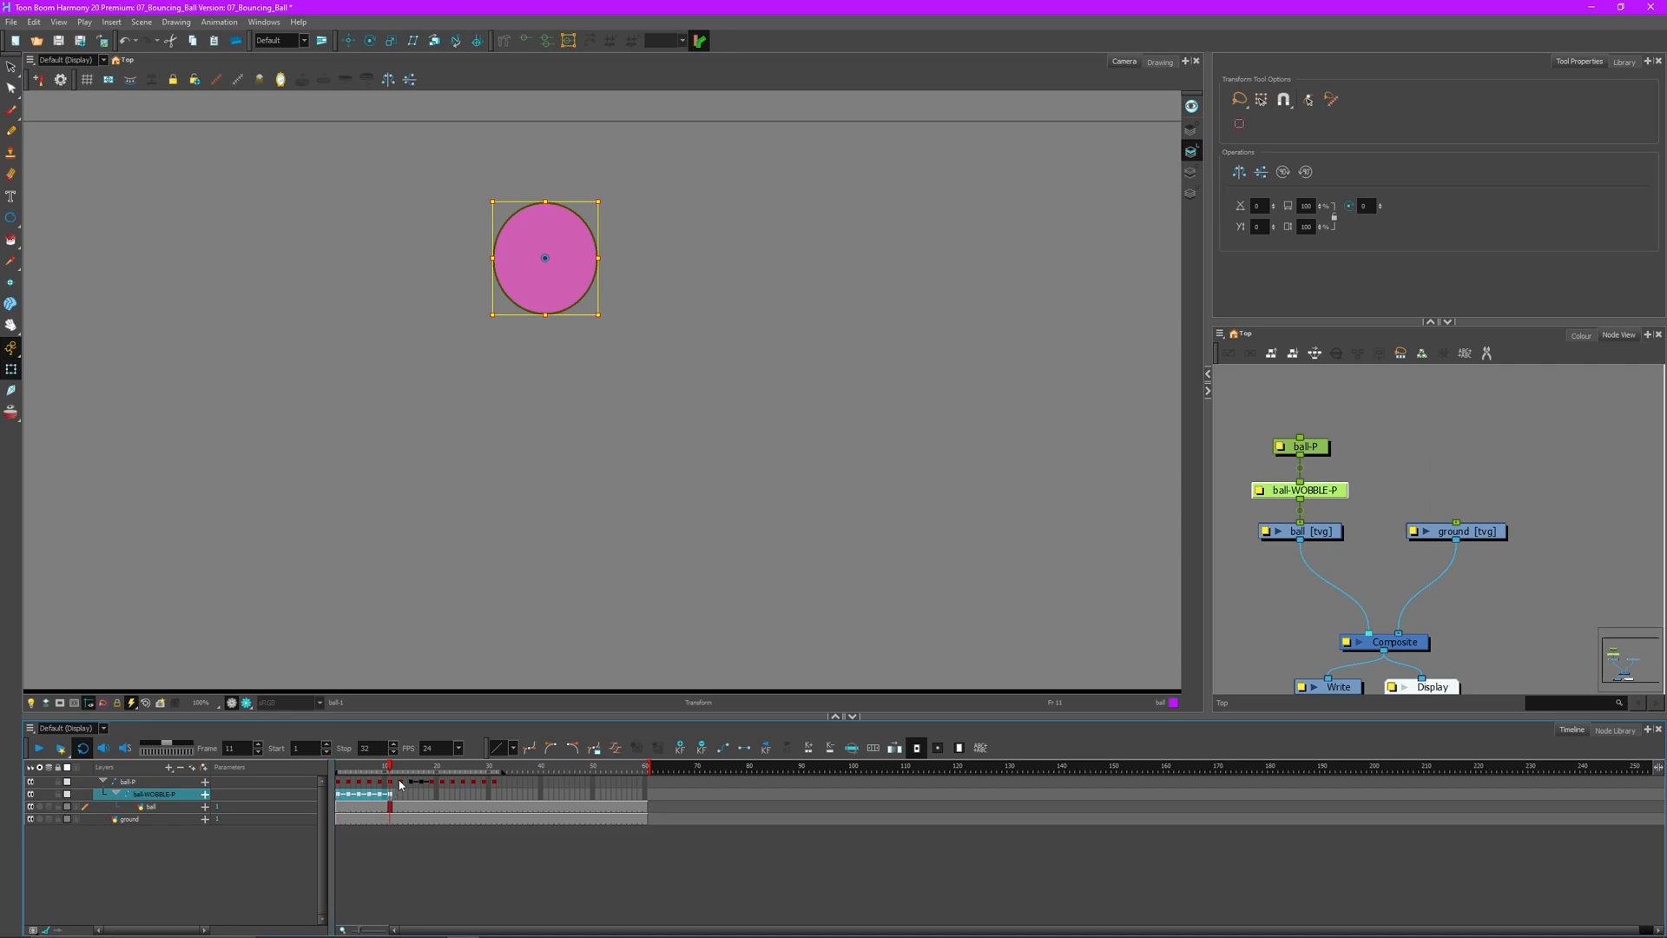
# - Paste the wobble keys reversed at frame 23 and make the frame 11 key a hold key
pyautogui.click(453, 795)
pyautogui.rightClick(453, 795)
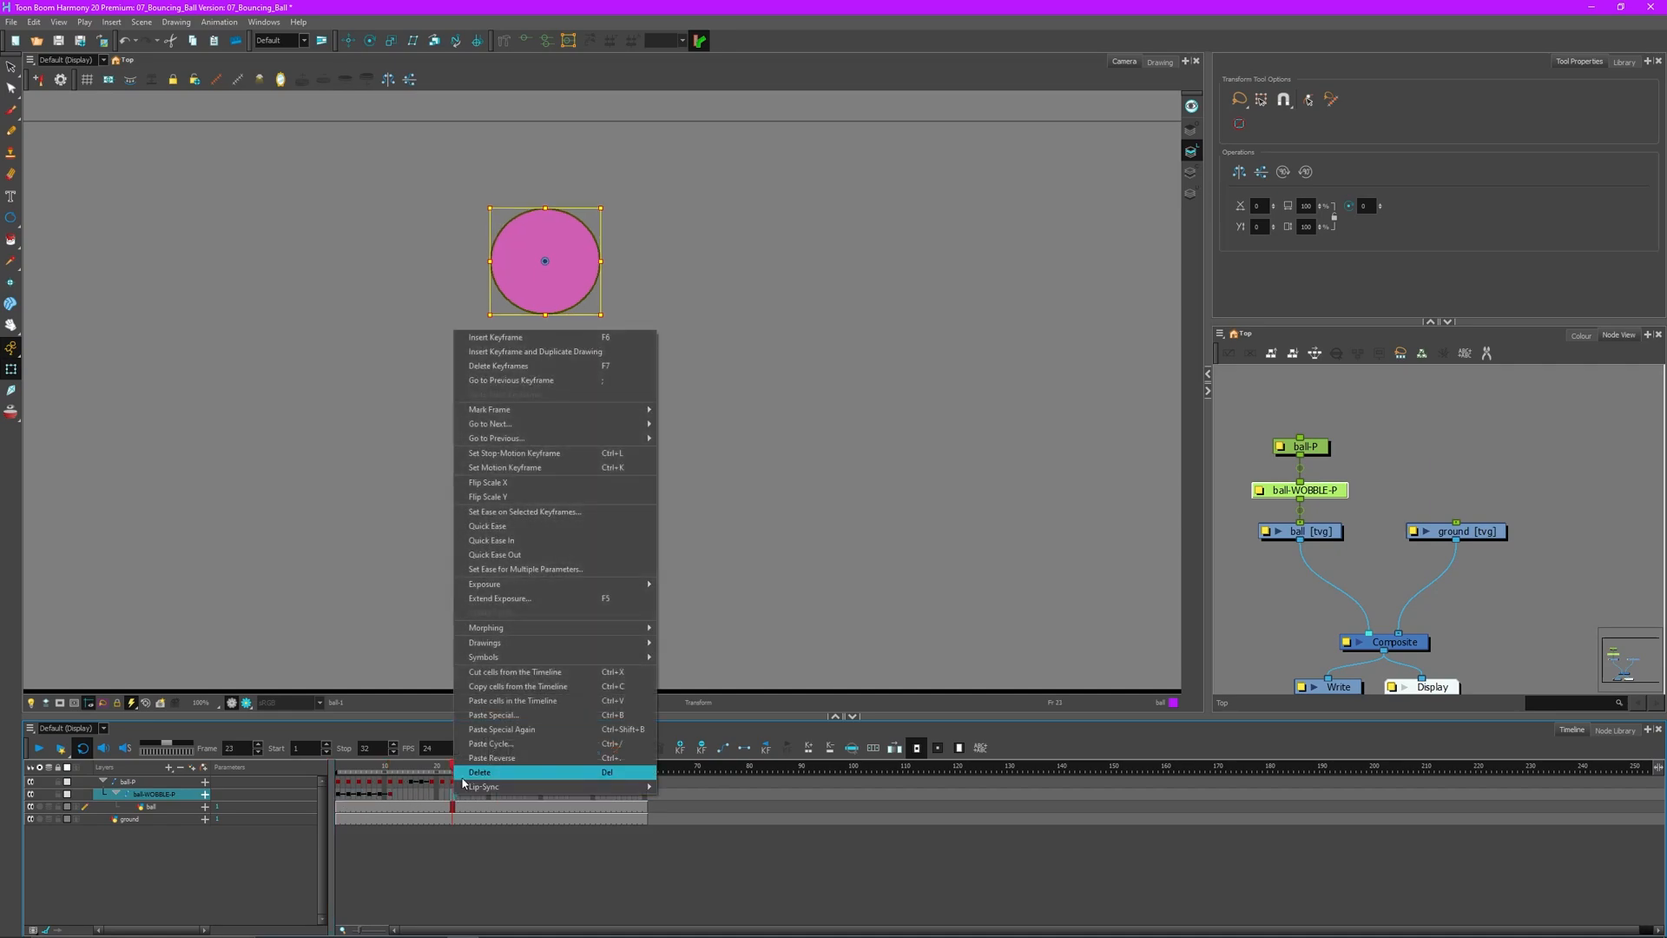
pyautogui.click(546, 759)
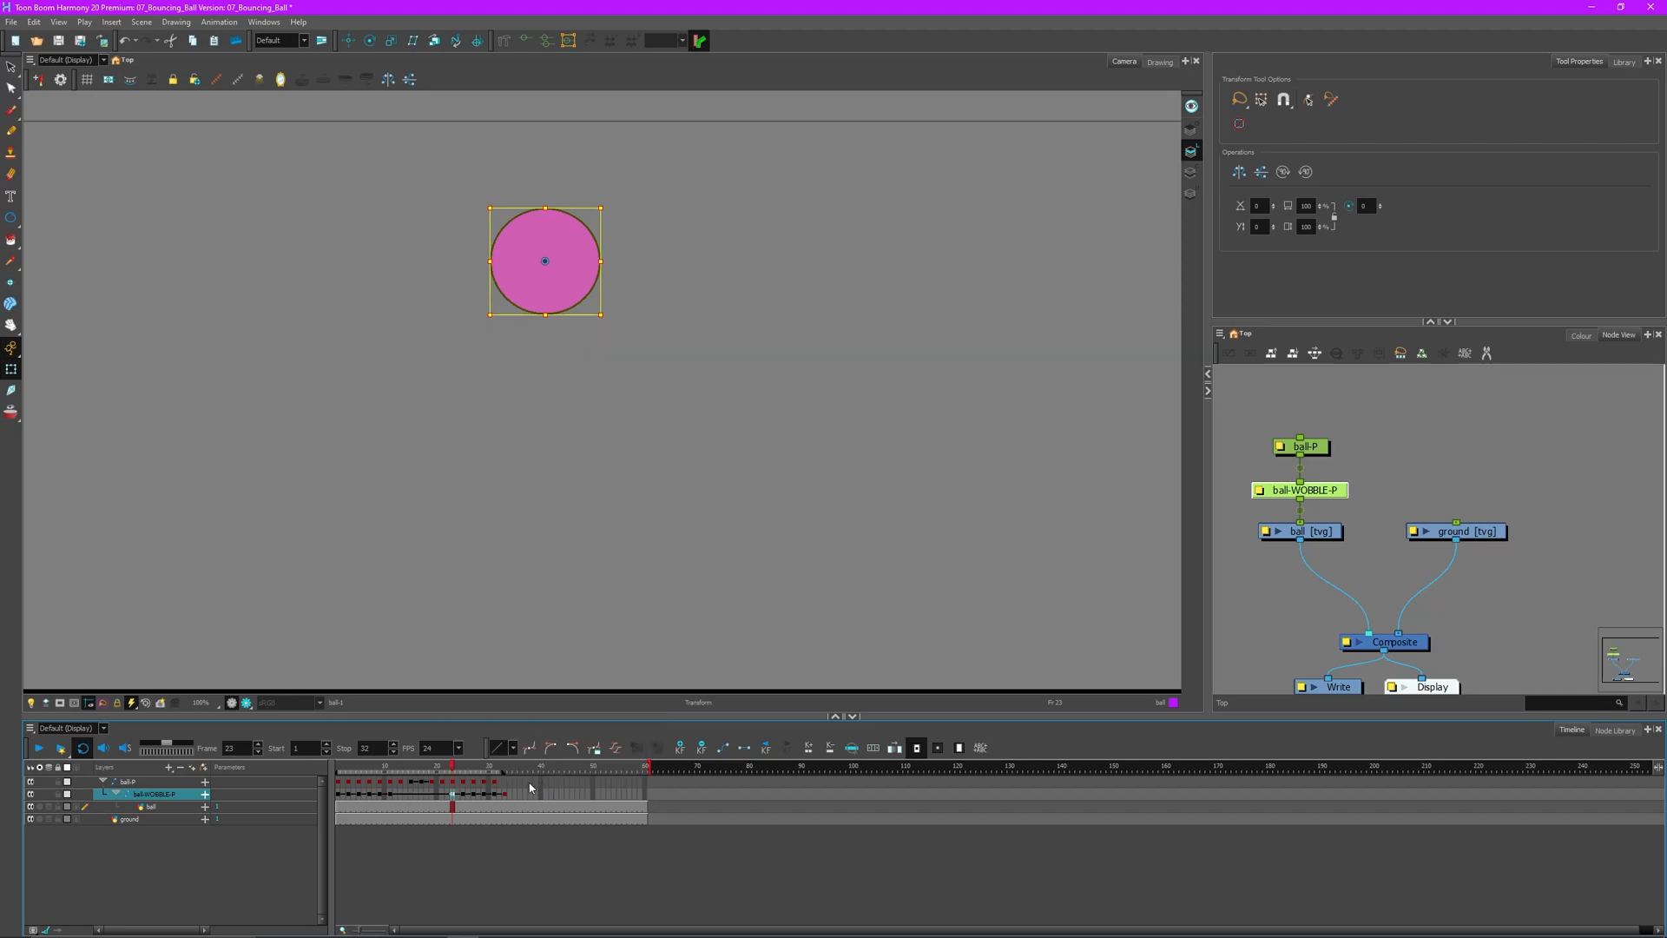
pyautogui.click(390, 793)
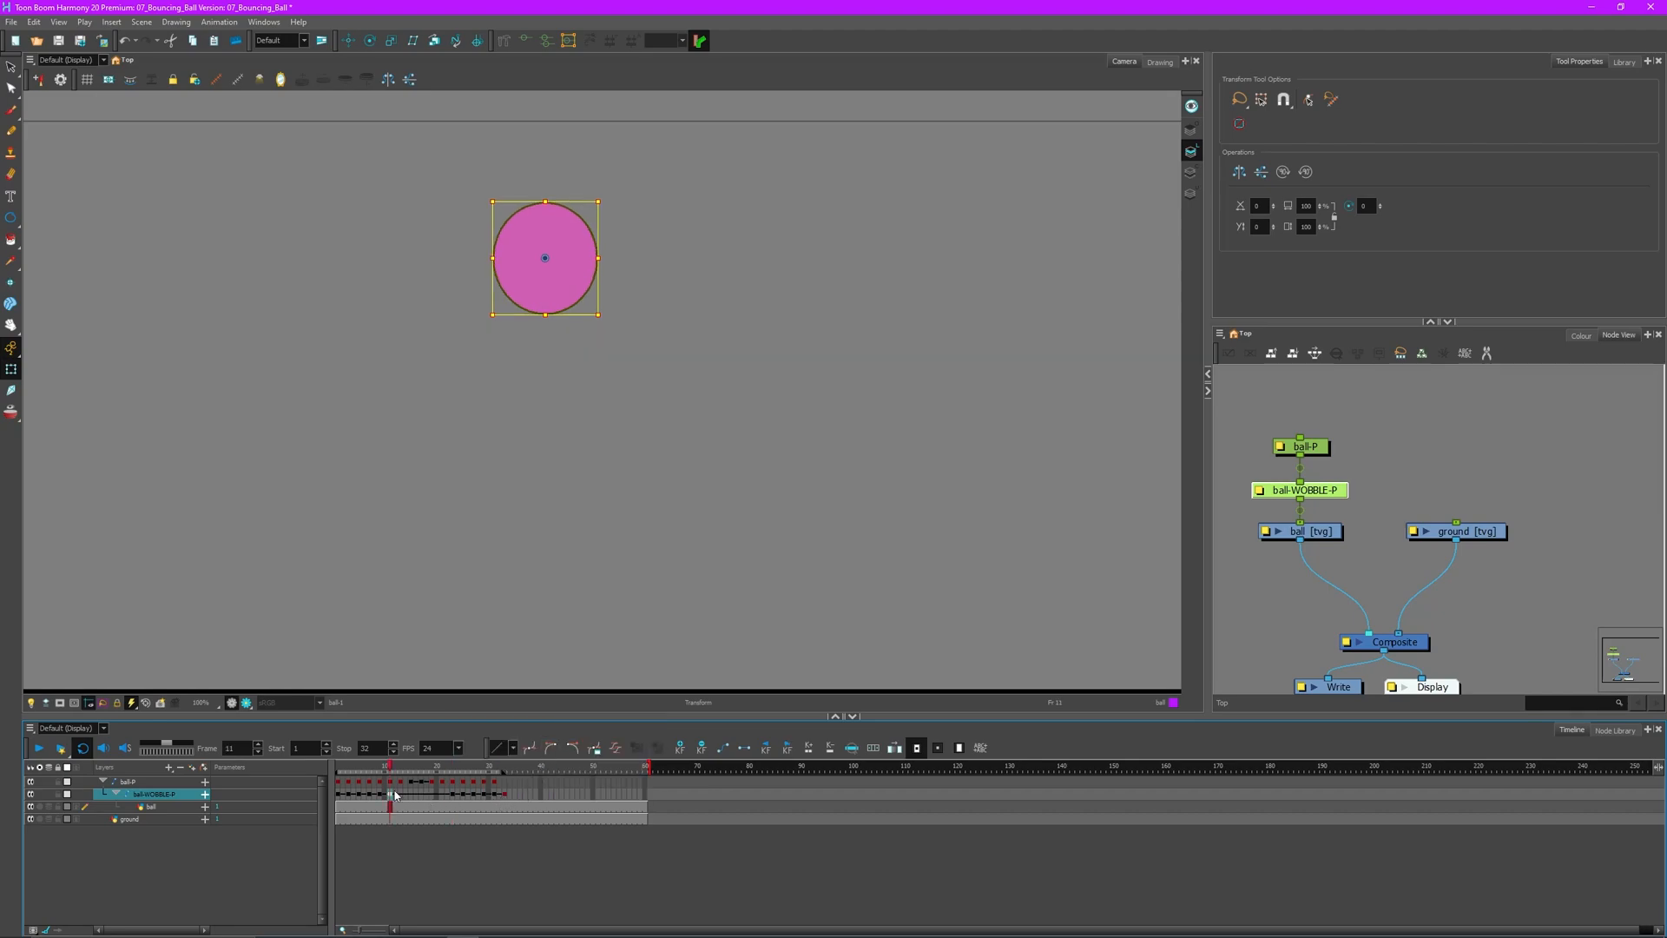
pyautogui.hotkey('ctrl', 'k')
# - Play the looping wobble bounce, stop it, and scrub back to an earlier frame
pyautogui.click(40, 747)
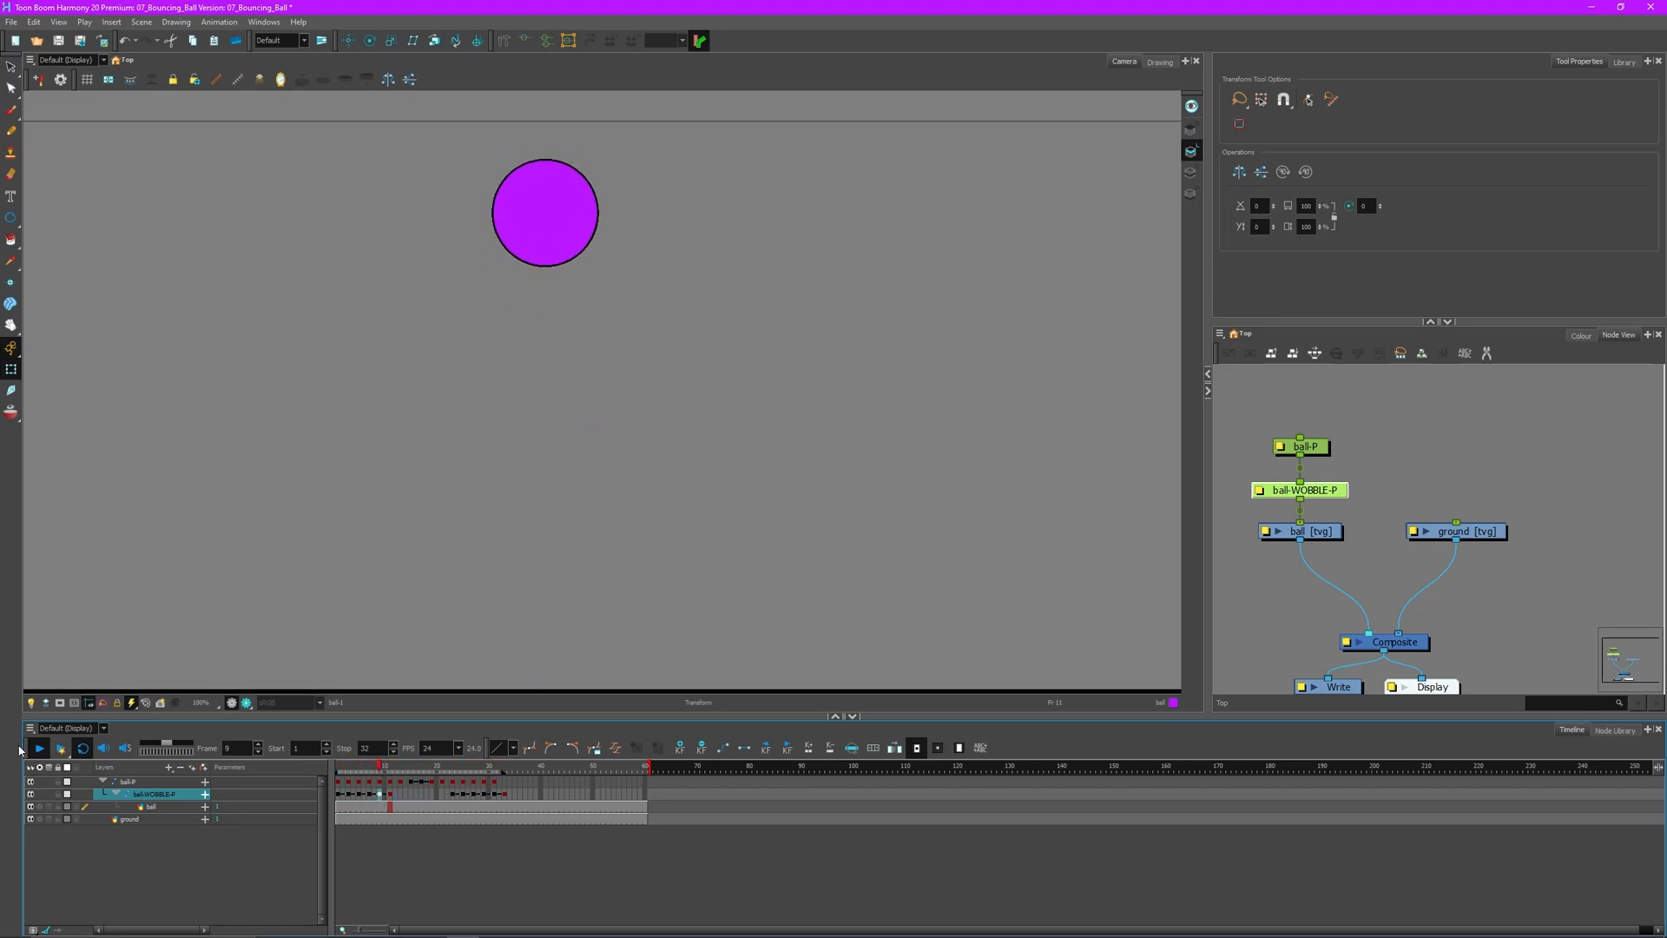
pyautogui.click(39, 748)
pyautogui.moveTo(436, 765); pyautogui.dragTo(338, 765)
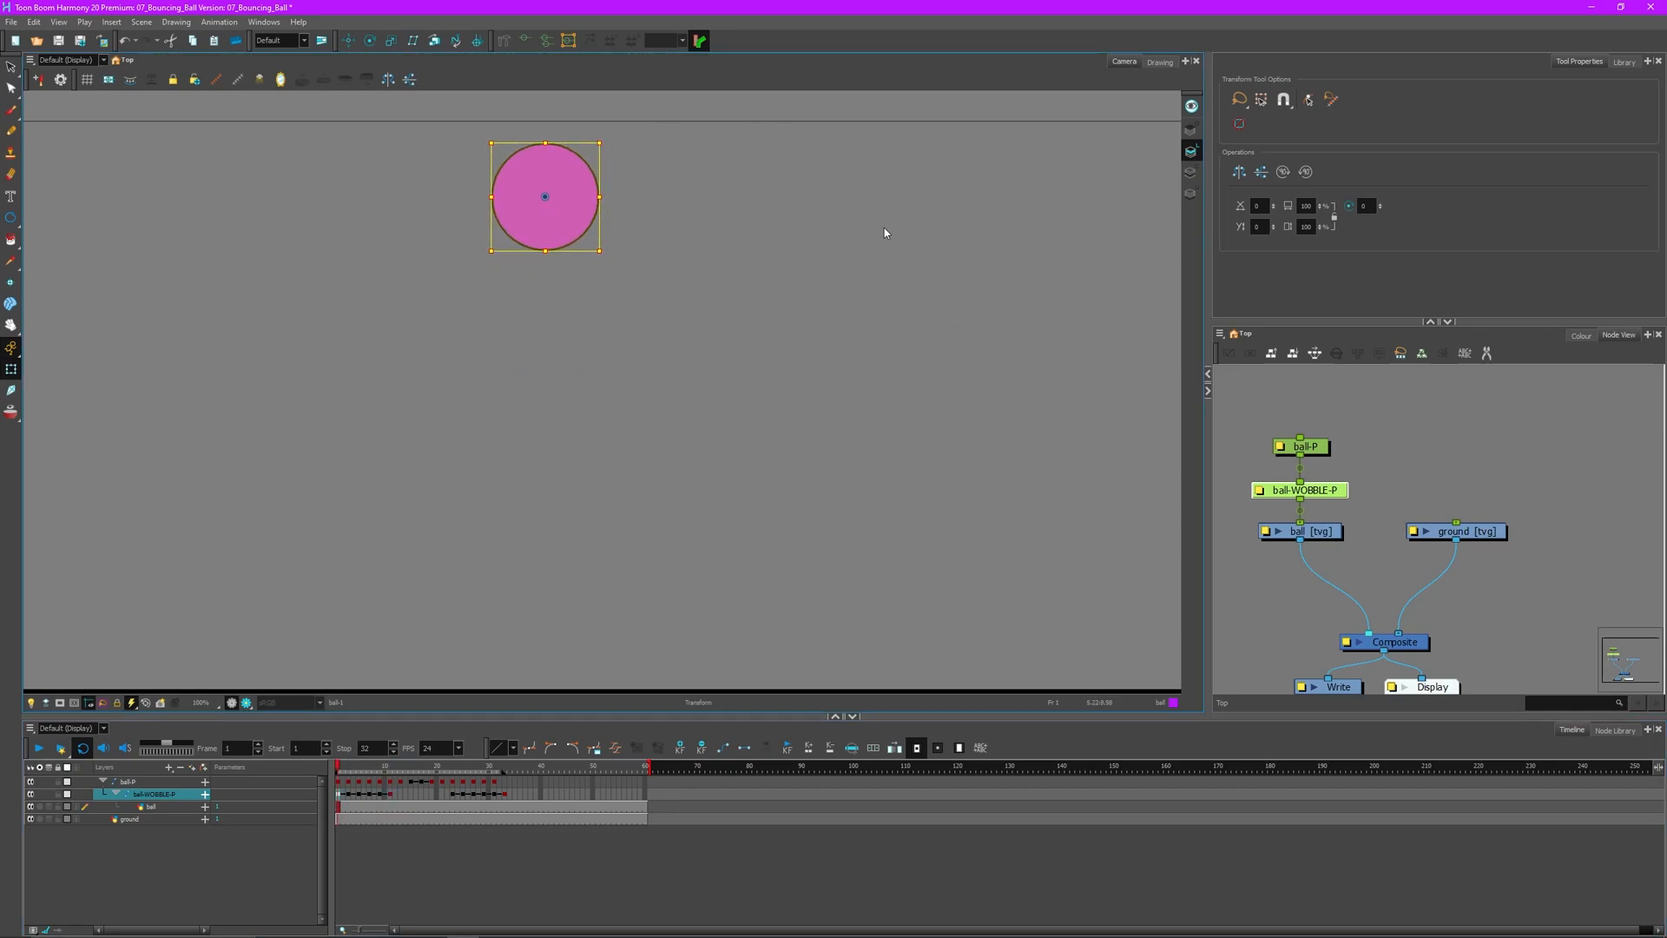
# - Select the ball-P peg, go to frame 2 of the ball layer, and show the Library panel
pyautogui.click(1409, 396)
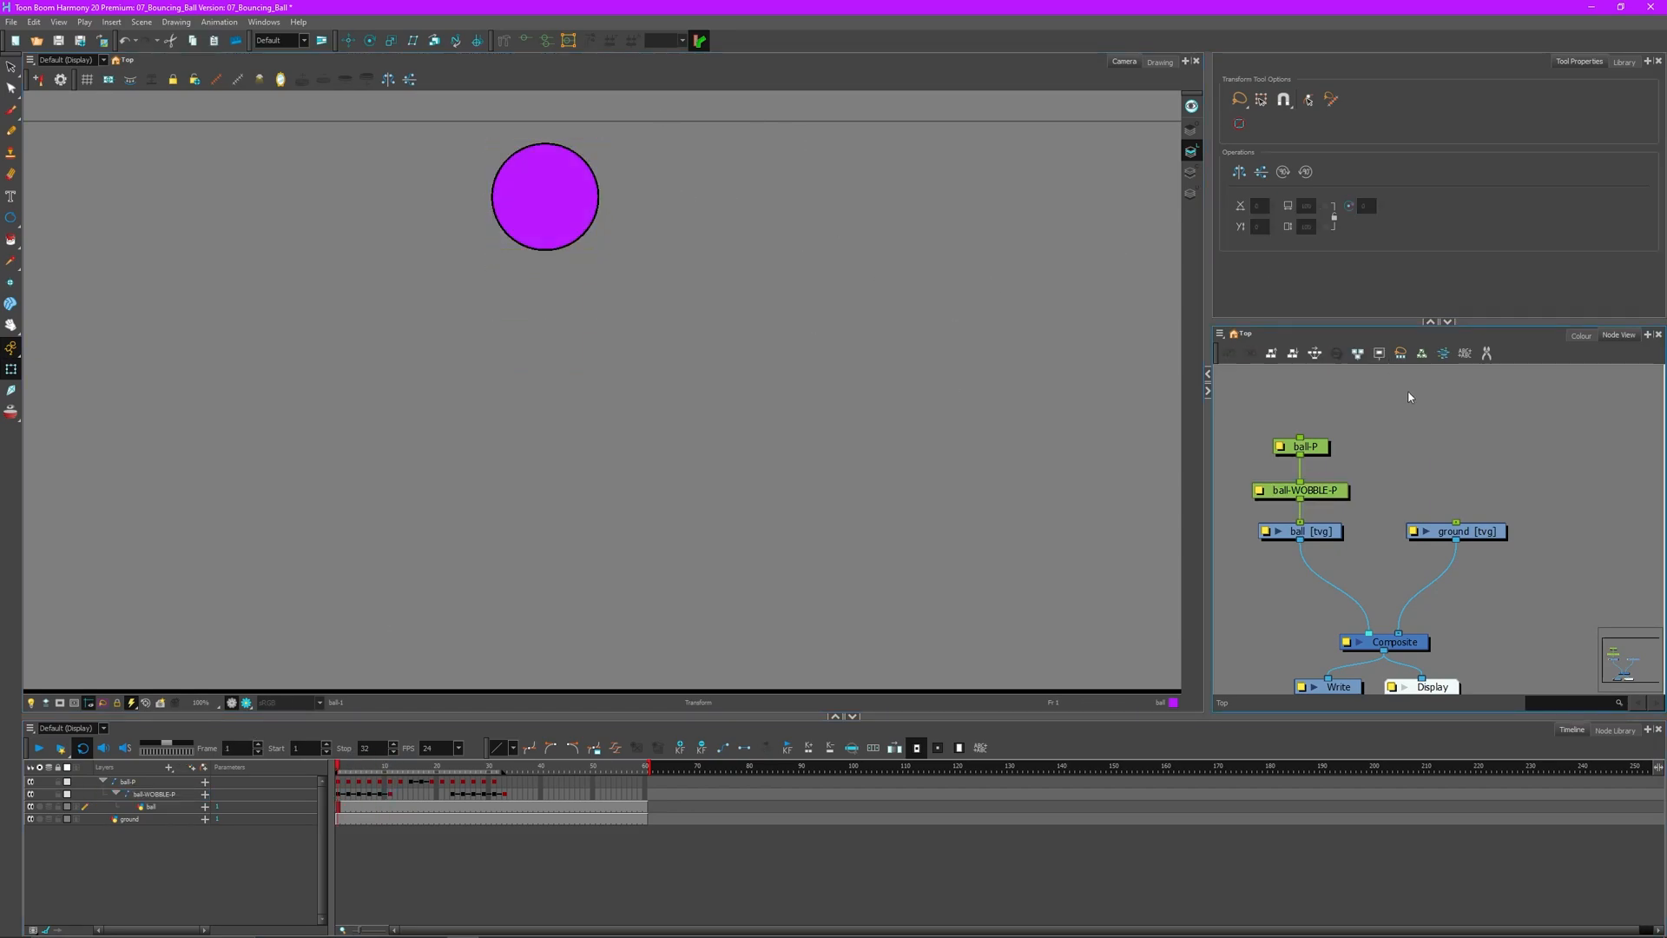
pyautogui.click(1313, 446)
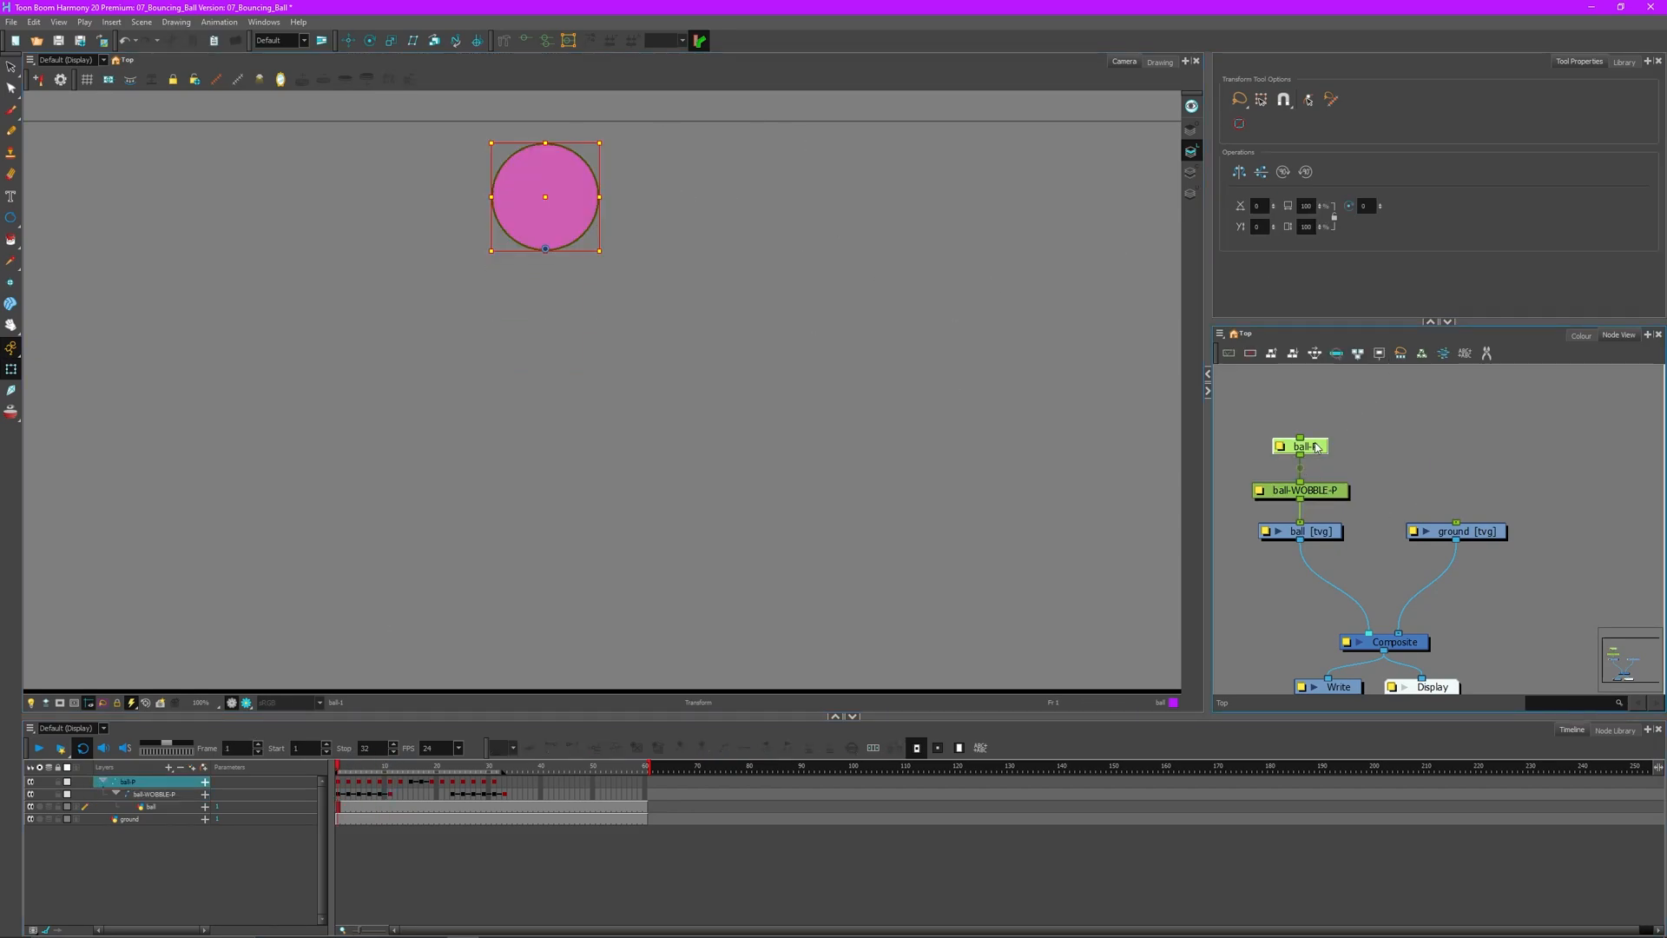
pyautogui.click(352, 806)
pyautogui.click(350, 820)
pyautogui.click(349, 807)
pyautogui.click(344, 807)
pyautogui.click(1621, 63)
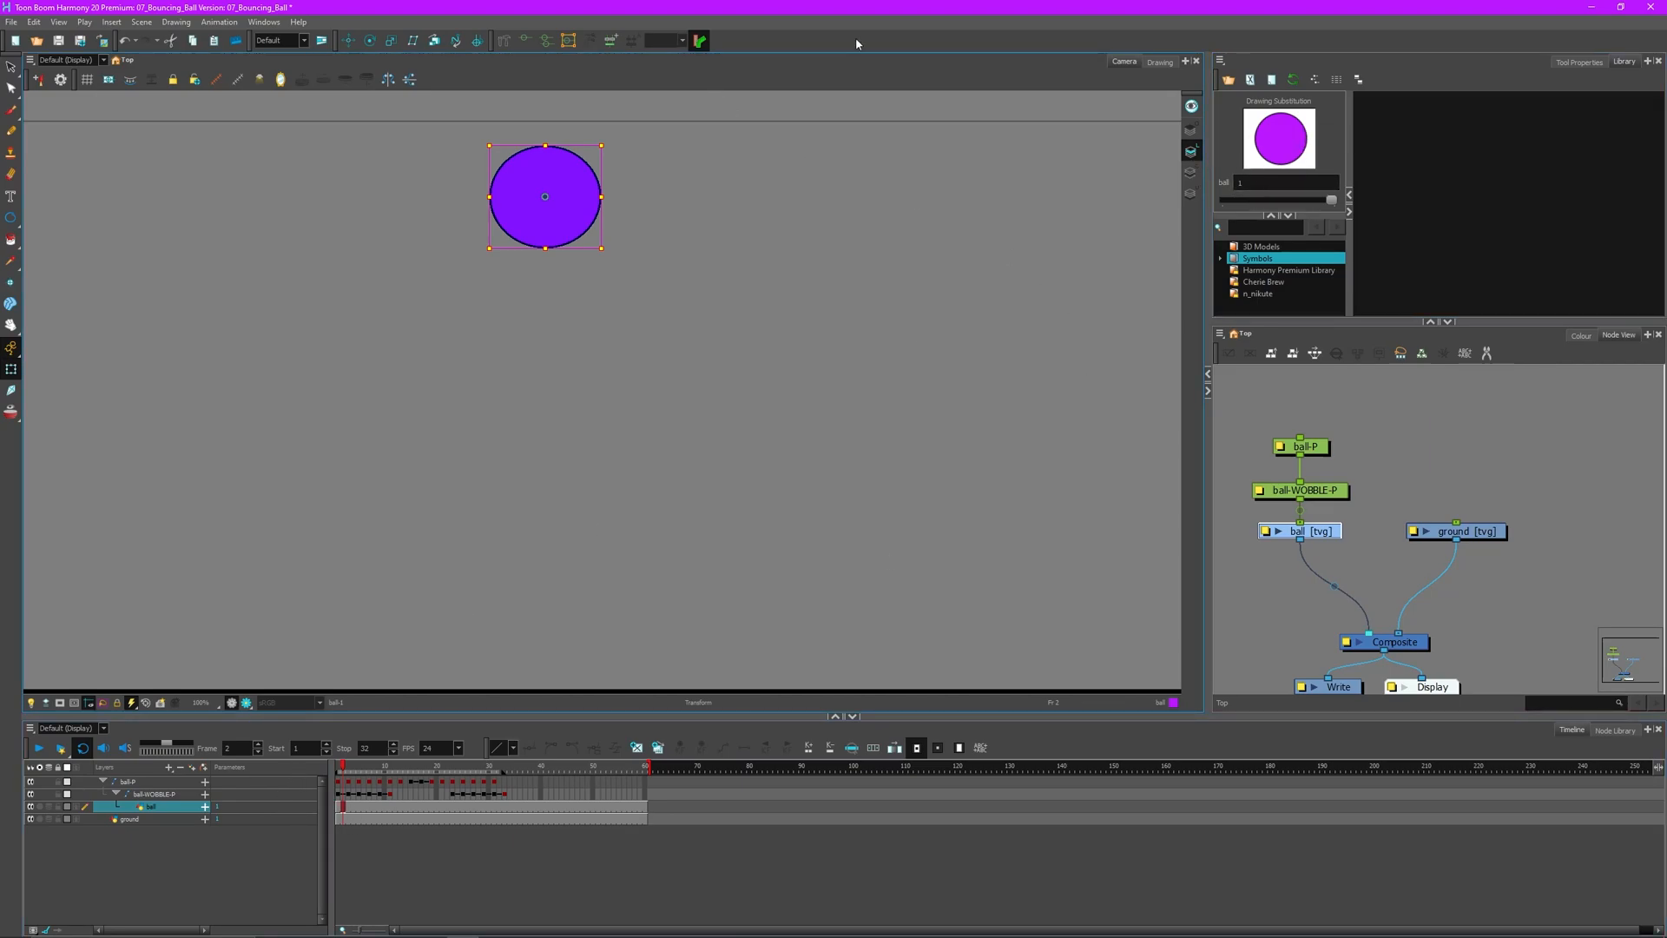
# - View the ball drawing alone, enlarged, at frame 2 and at the stretched frame 15
pyautogui.click(1161, 64)
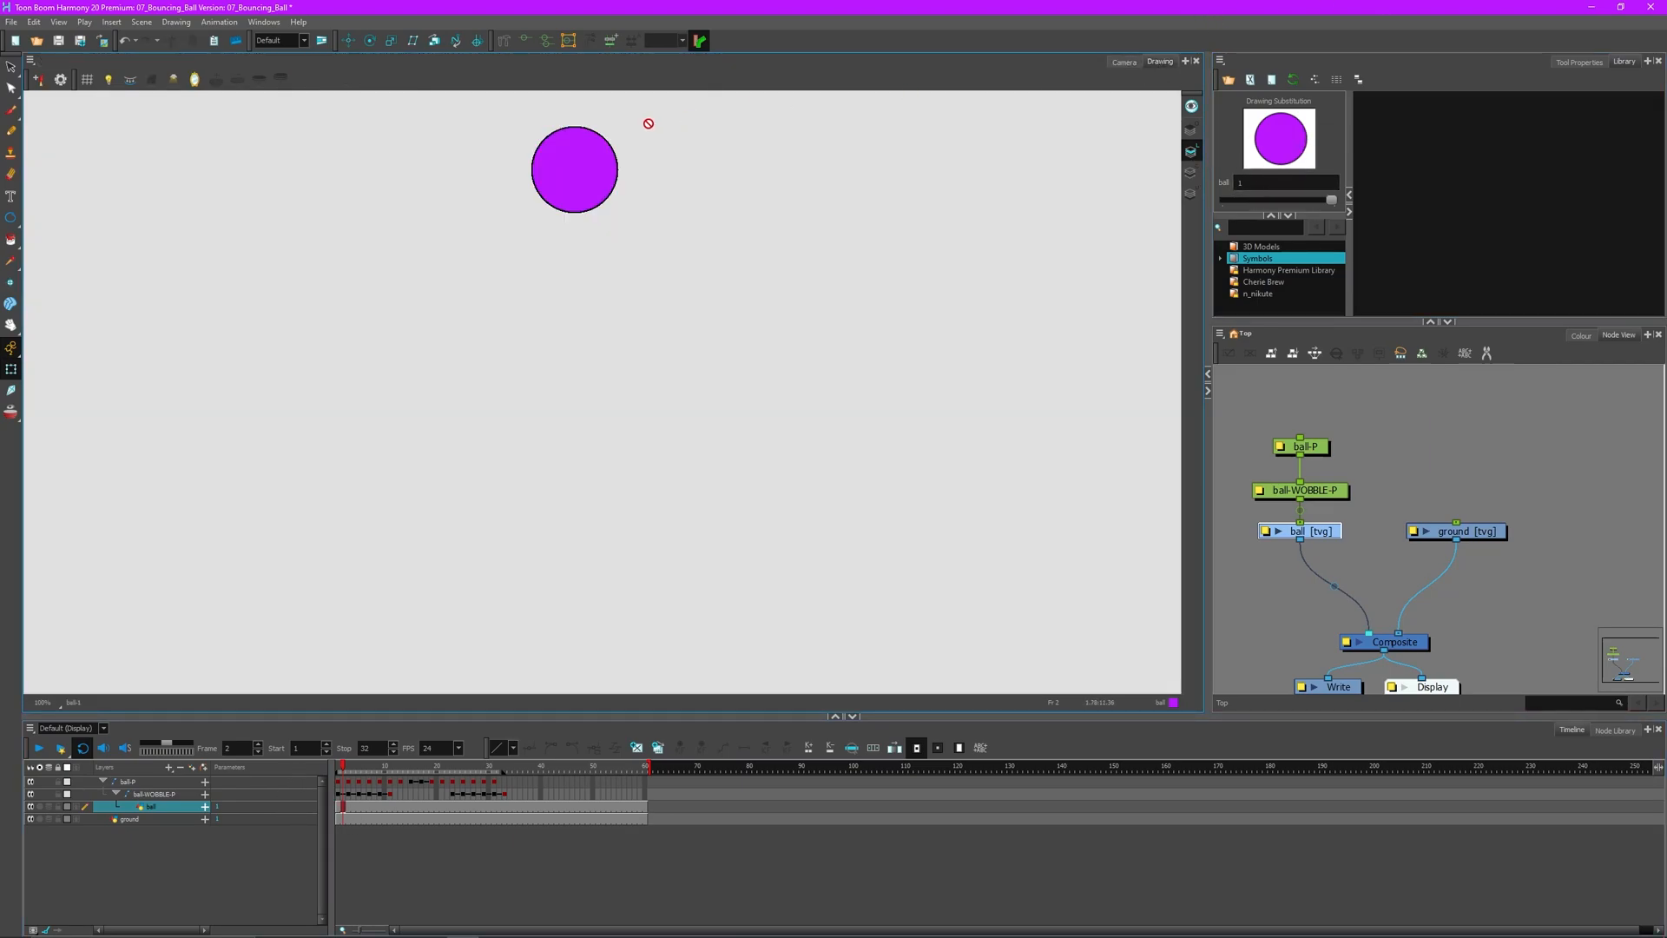
pyautogui.scroll(2, 655, 123)
pyautogui.scroll(2, 316, 113)
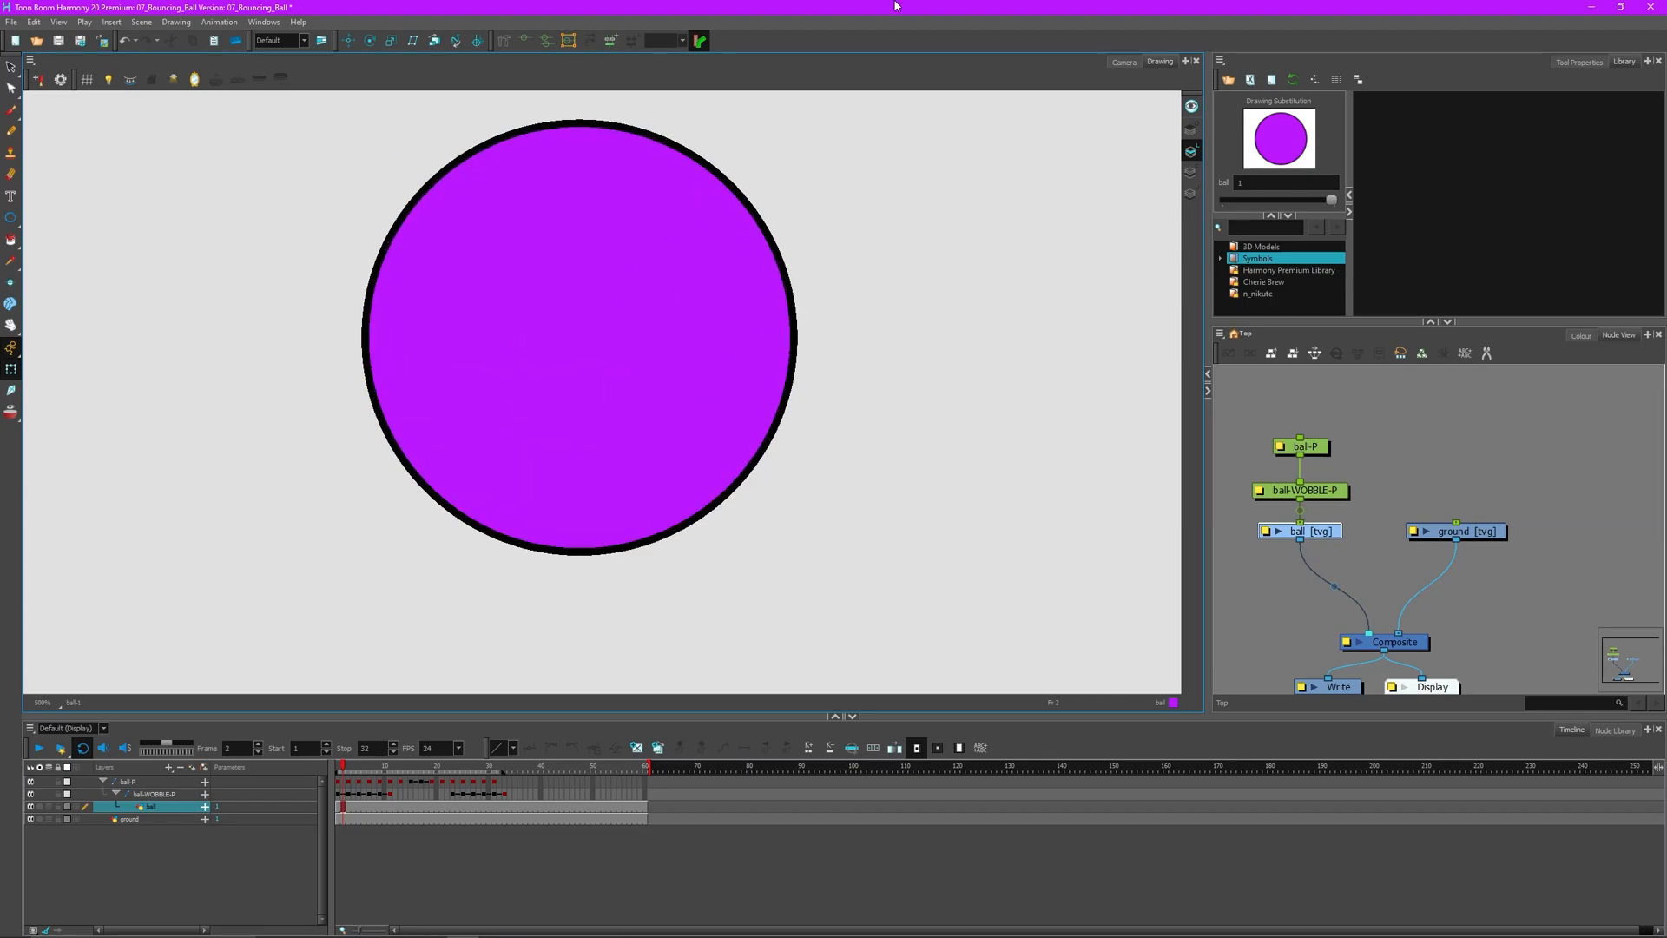
pyautogui.click(1129, 61)
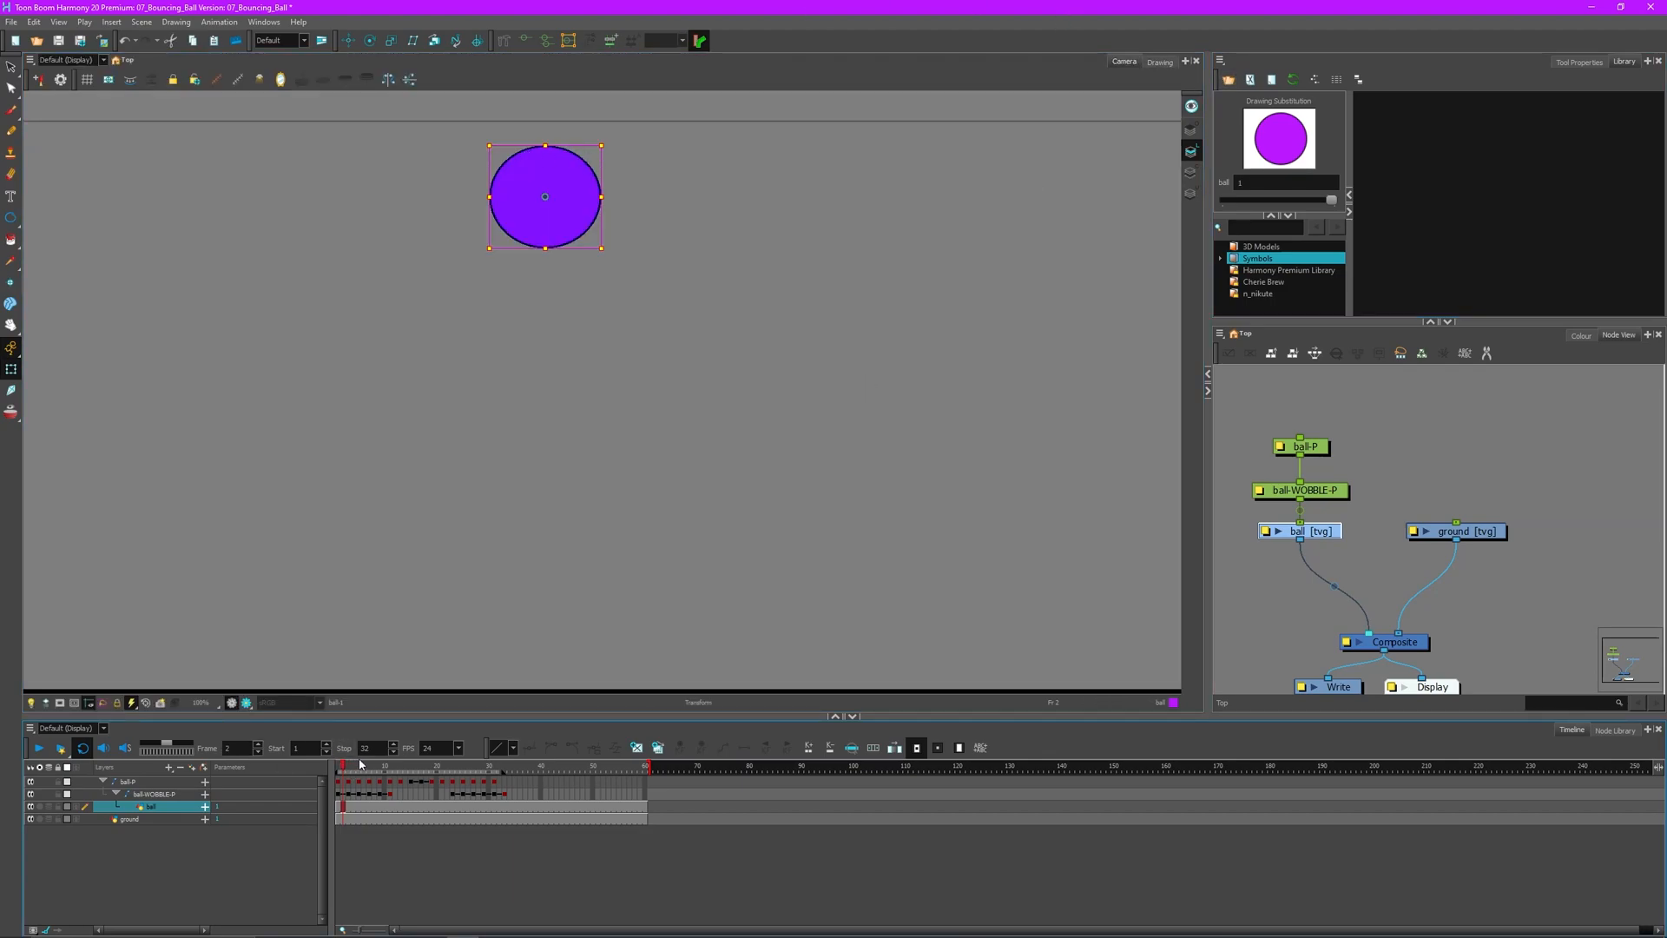
pyautogui.moveTo(356, 768); pyautogui.dragTo(414, 772)
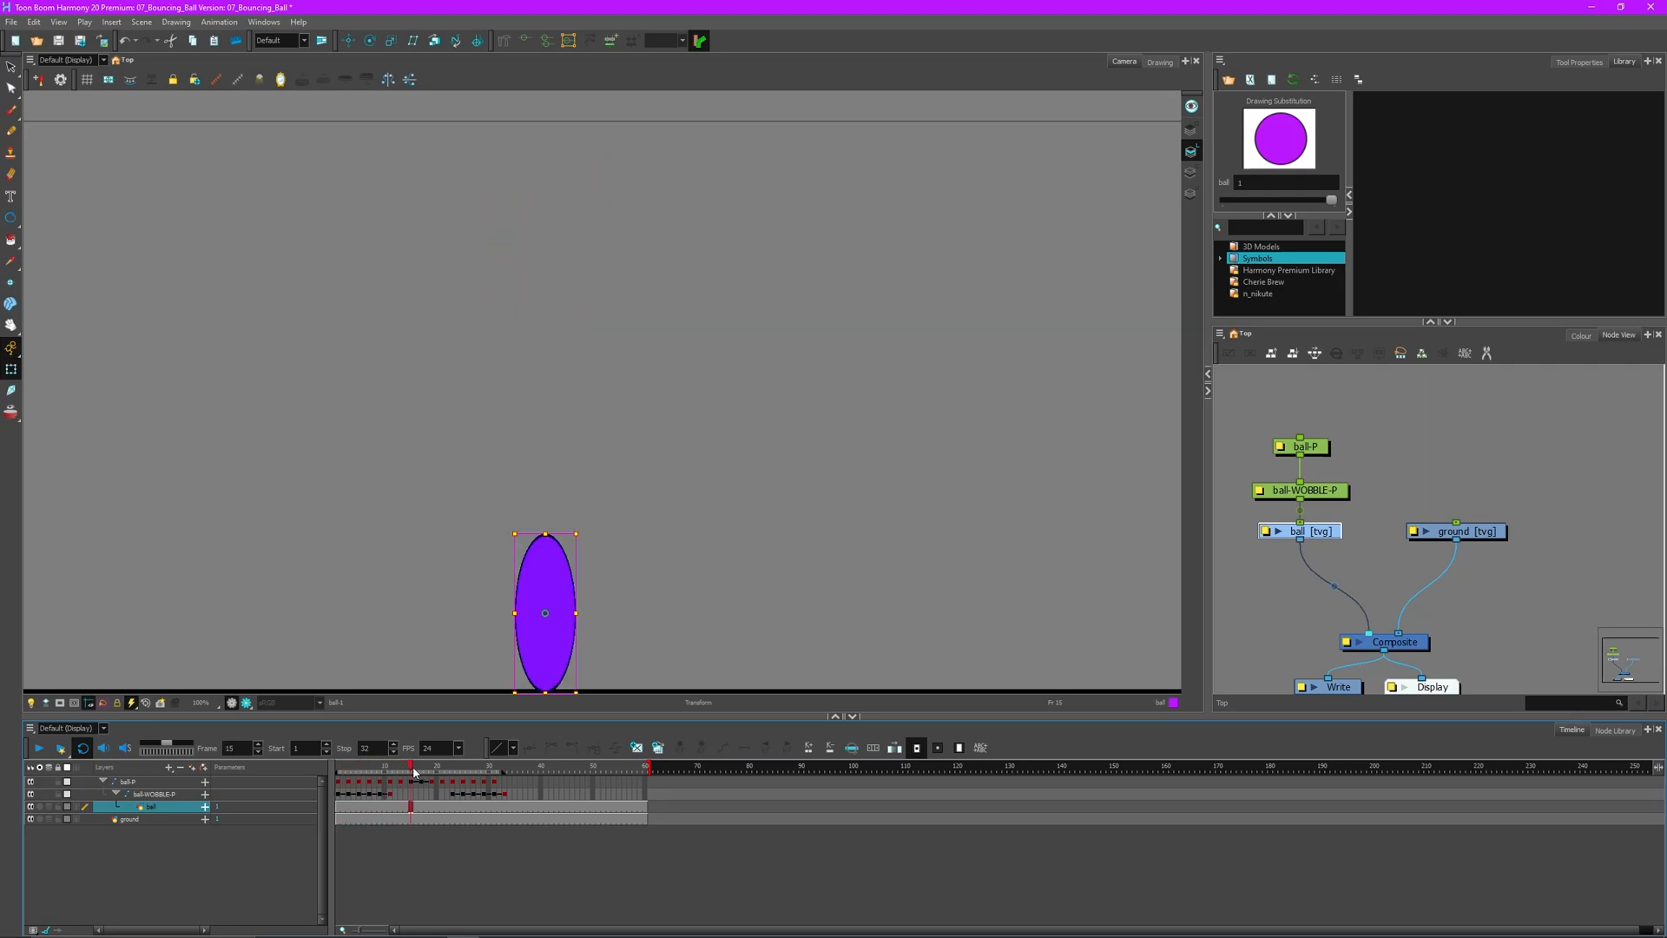
pyautogui.click(690, 582)
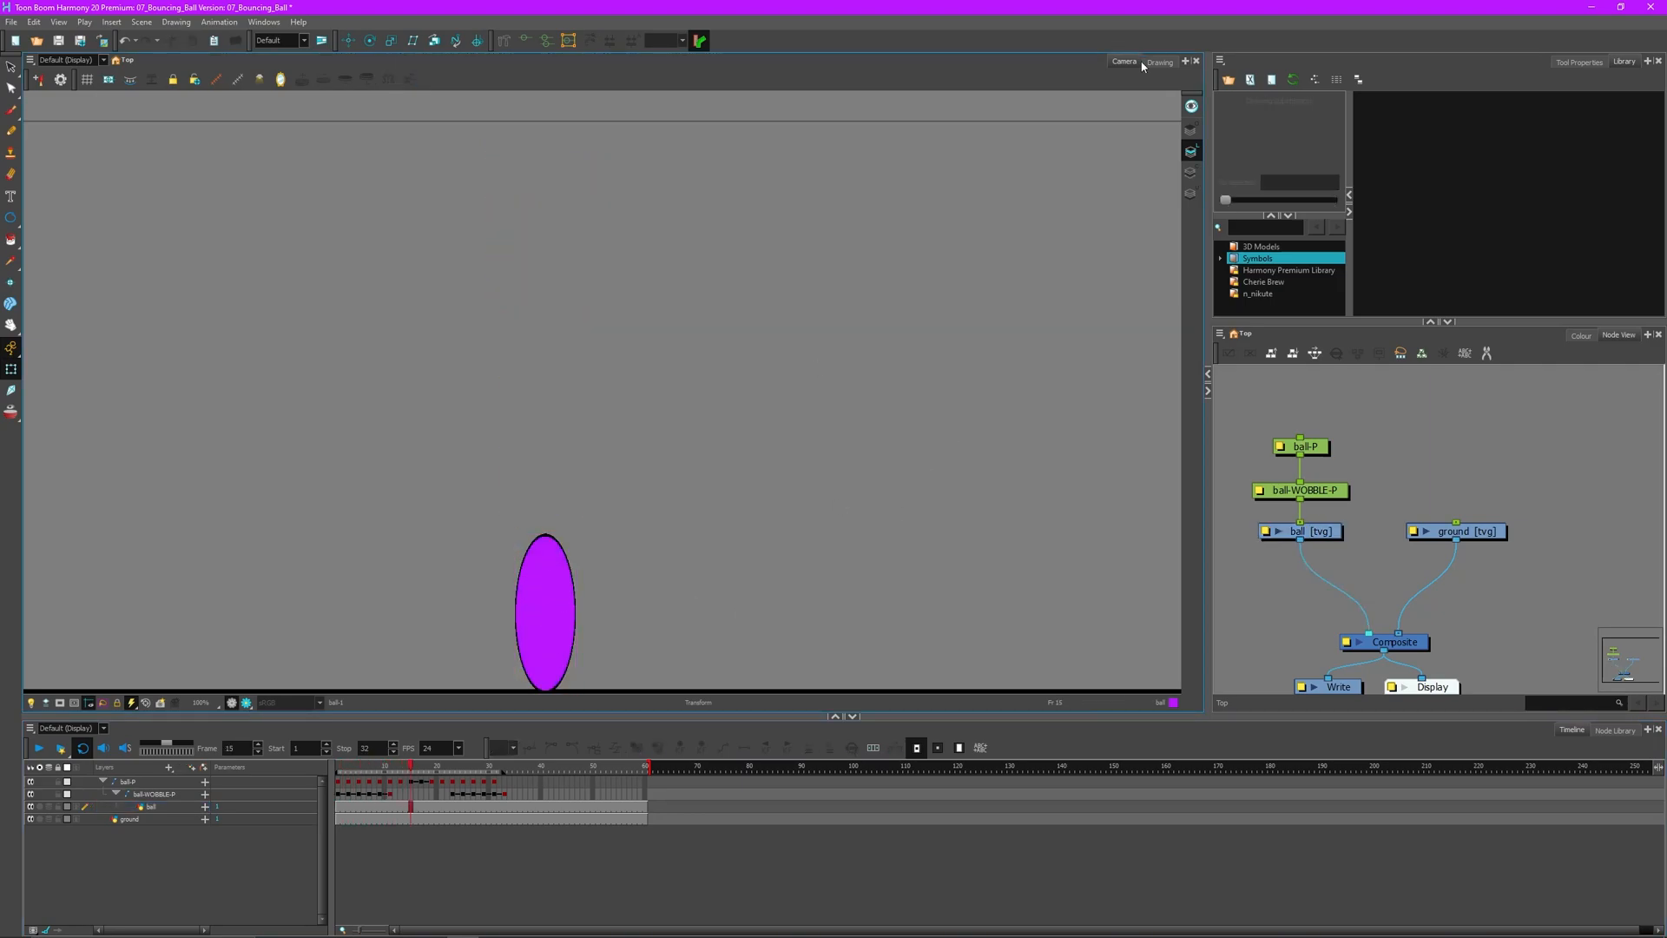
pyautogui.click(1171, 60)
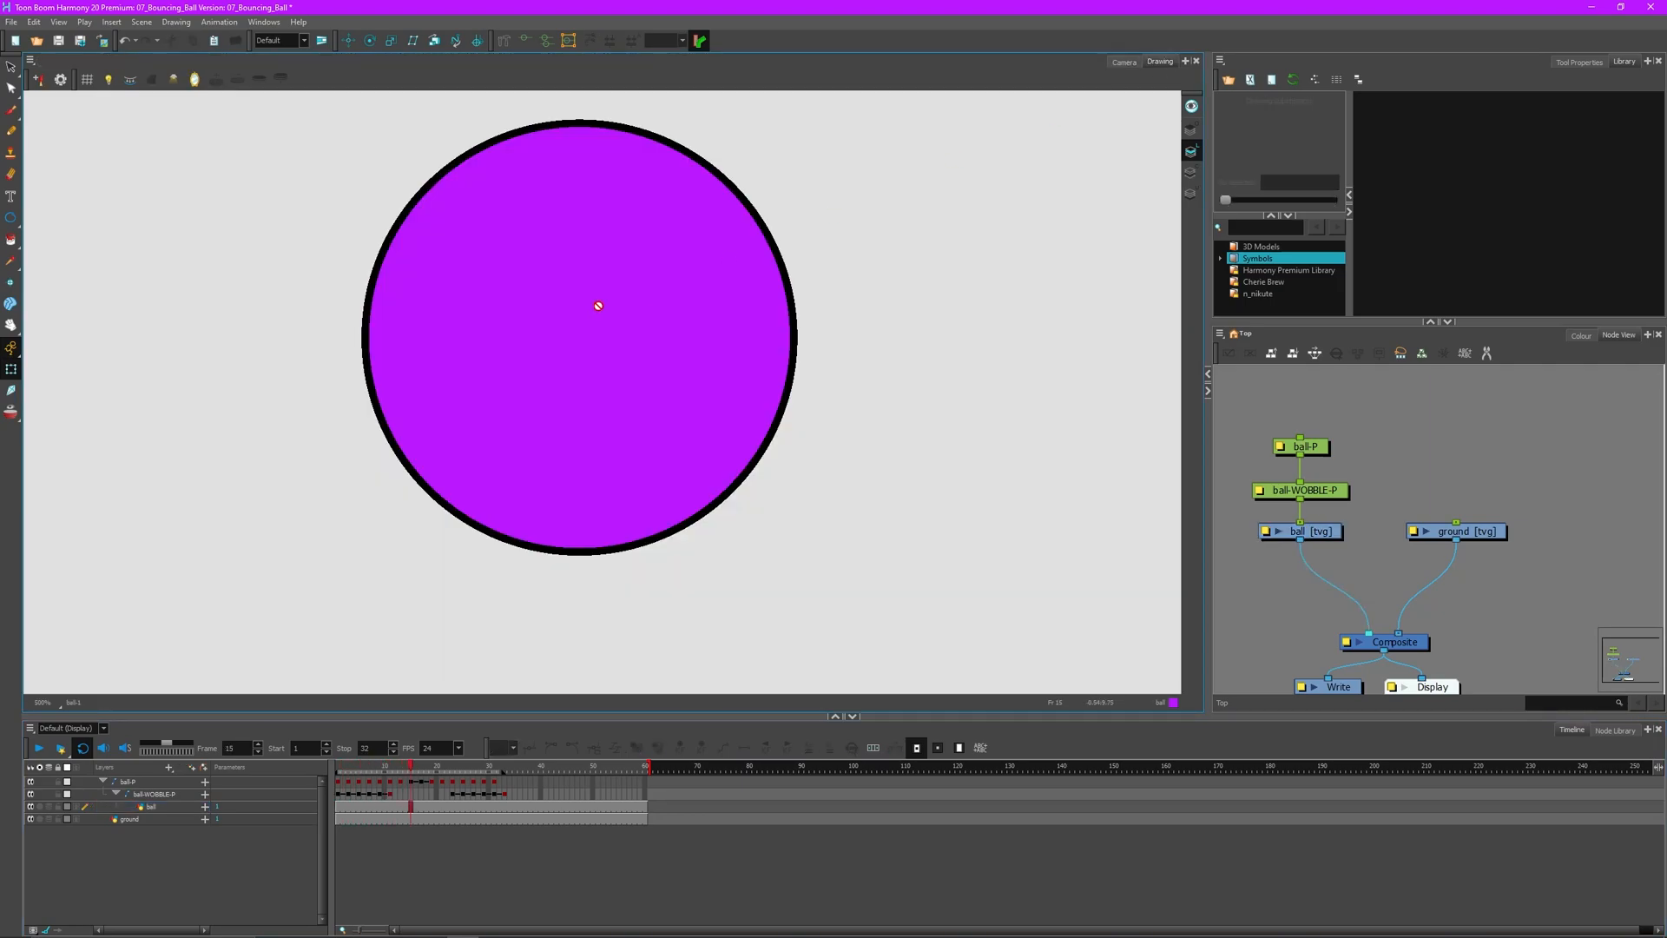
pyautogui.click(1124, 61)
# - Open the selected ball drawing in Drawing view with the Ellipse tool and Colour palette ready
pyautogui.click(557, 597)
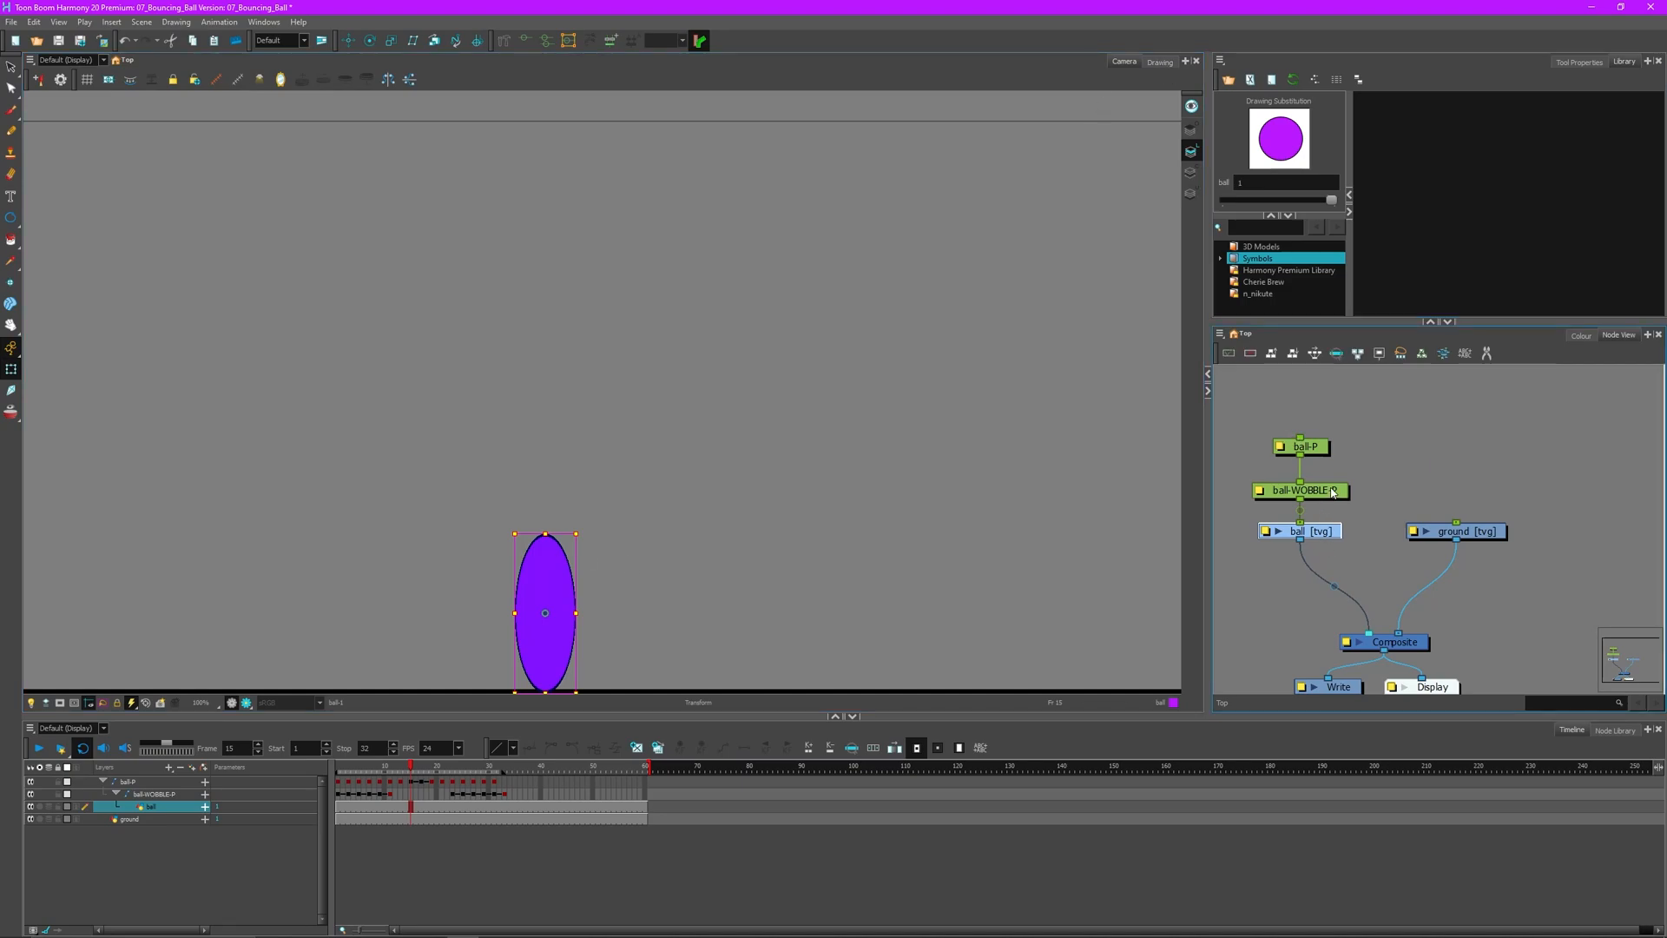
pyautogui.click(1160, 62)
pyautogui.click(11, 218)
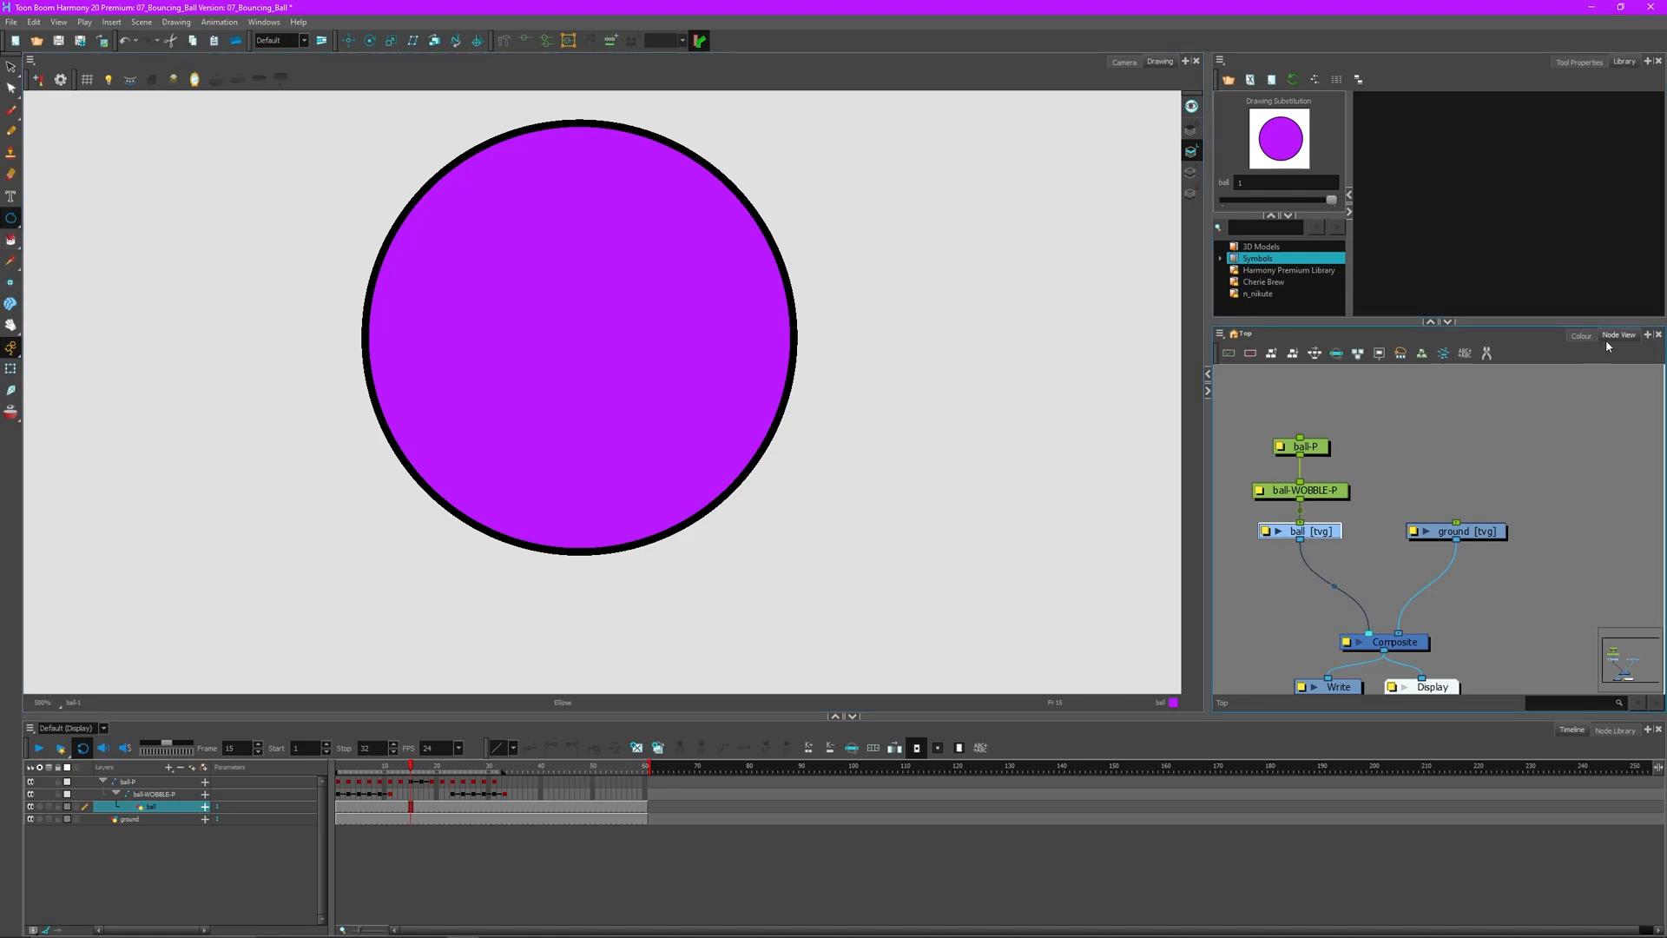
pyautogui.click(1581, 335)
# - Draw two oval eye outlines on the ball in the 'ball line' colour, redrawing the misplaced right eye
pyautogui.click(1247, 681)
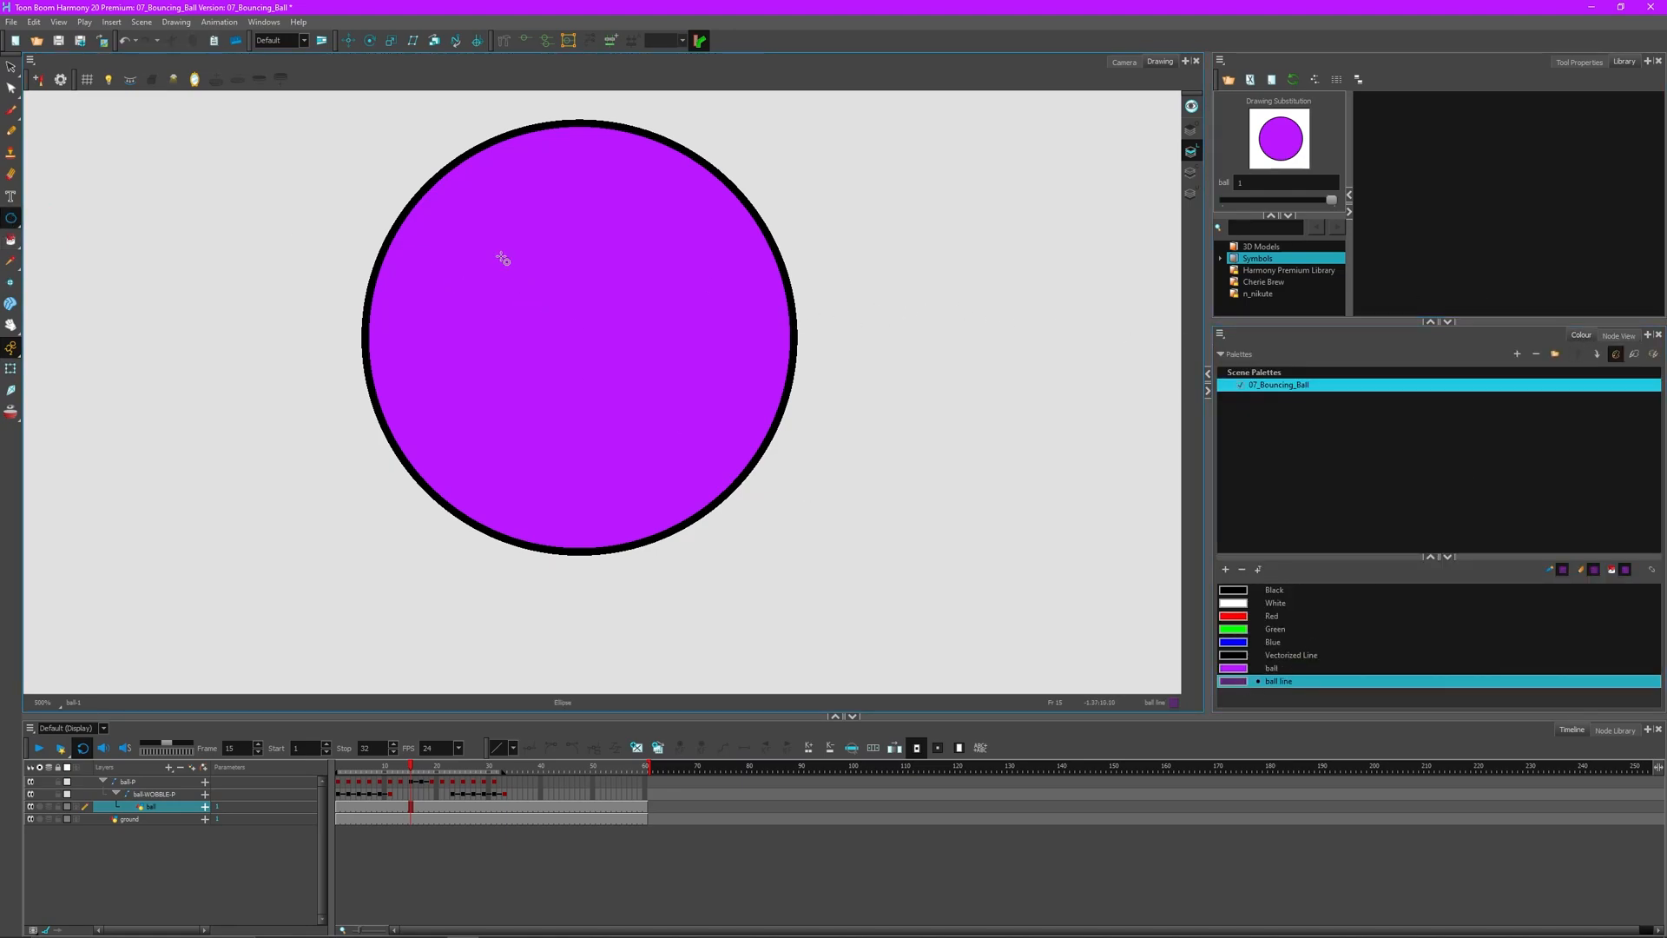
pyautogui.moveTo(428, 237); pyautogui.dragTo(537, 376)
pyautogui.moveTo(662, 237); pyautogui.dragTo(760, 386)
pyautogui.hotkey('alt', 's')
pyautogui.hotkey('ctrl', 'z')
pyautogui.moveTo(640, 233); pyautogui.dragTo(737, 378)
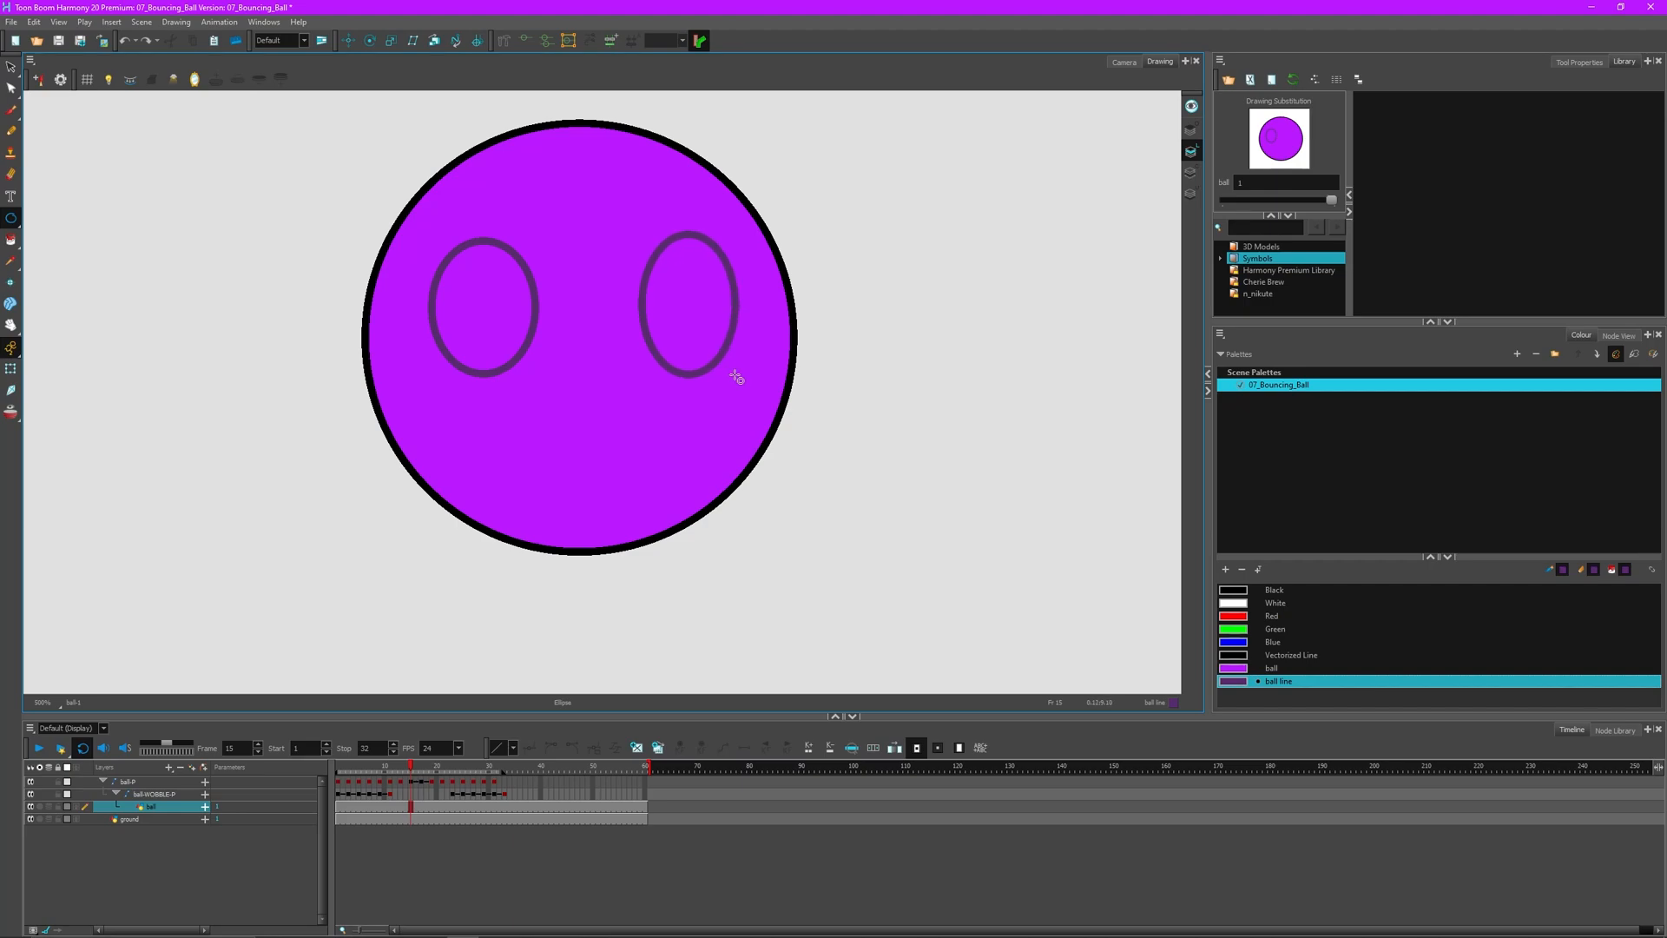
# - Fill both eyes dark purple and return to the Camera view at frame 10
pyautogui.click(703, 324)
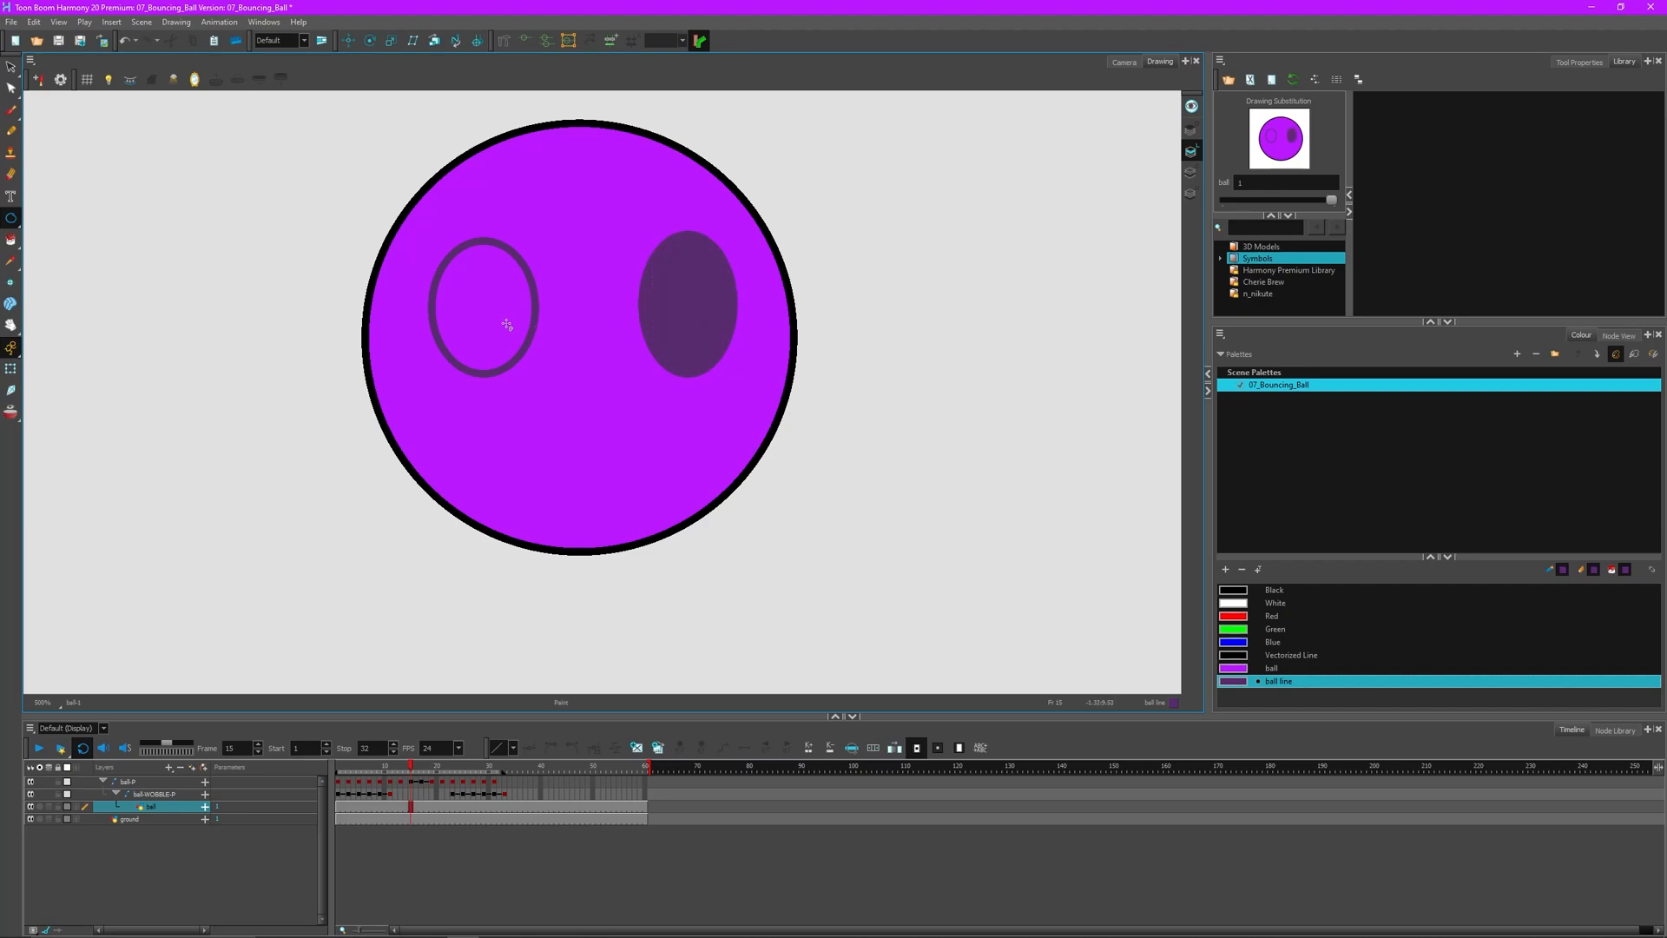
pyautogui.click(509, 324)
pyautogui.click(1124, 63)
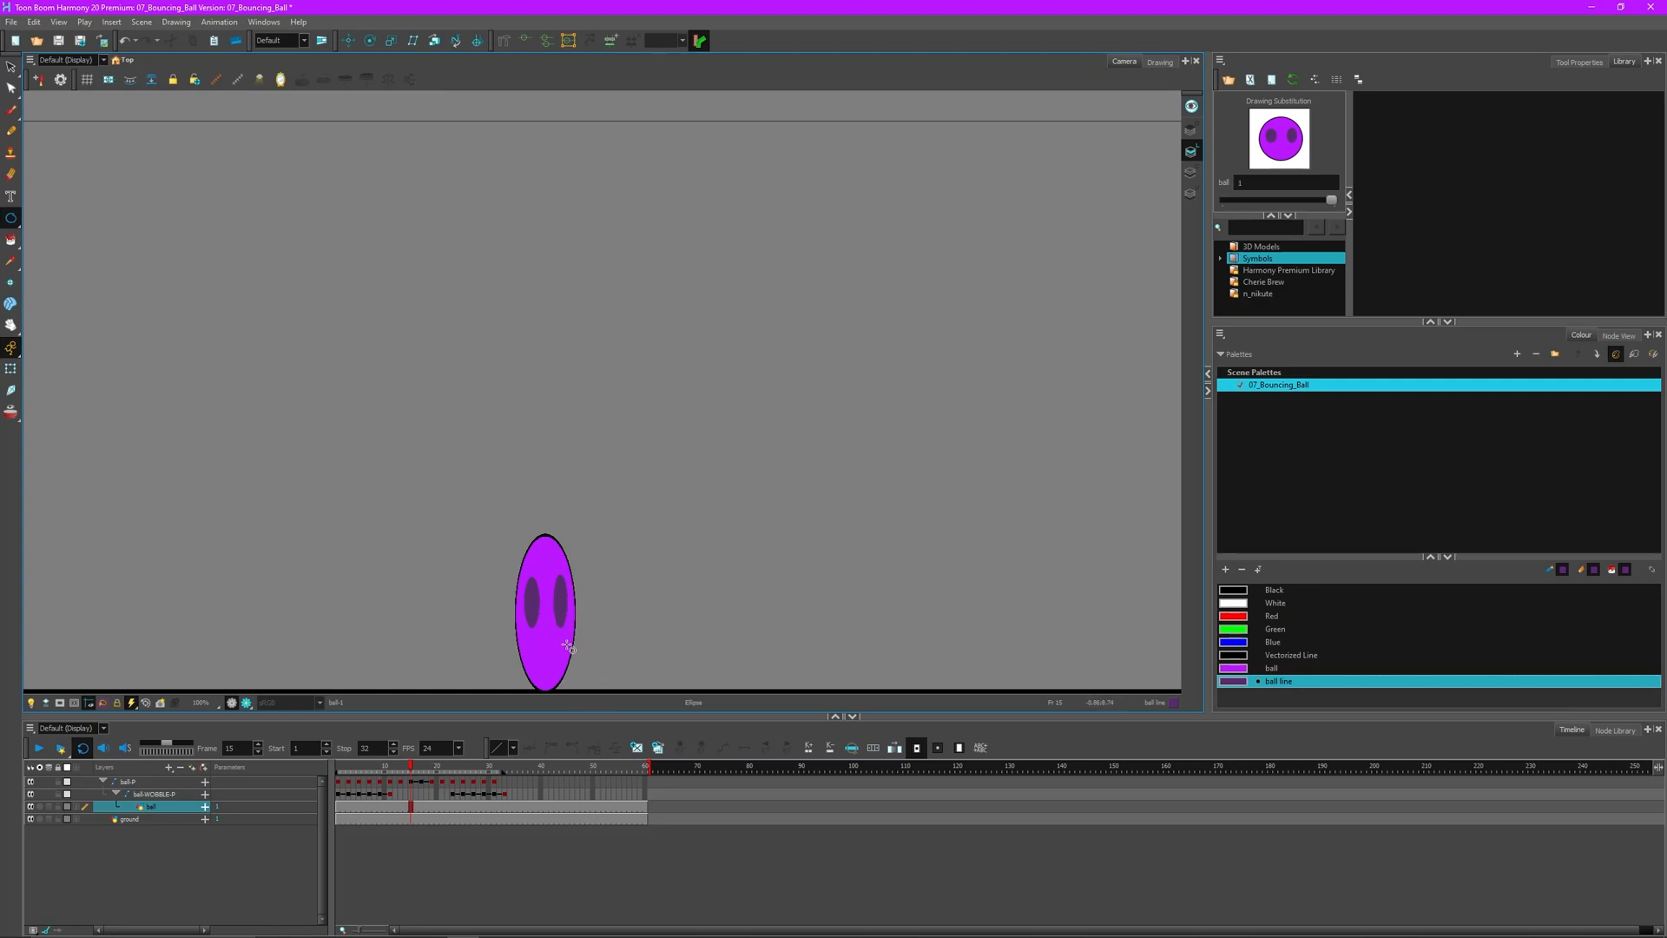
pyautogui.moveTo(409, 772)
pyautogui.mouseDown()
pyautogui.moveTo(389, 779)
pyautogui.moveTo(529, 779)
pyautogui.moveTo(338, 777)
pyautogui.mouseUp()
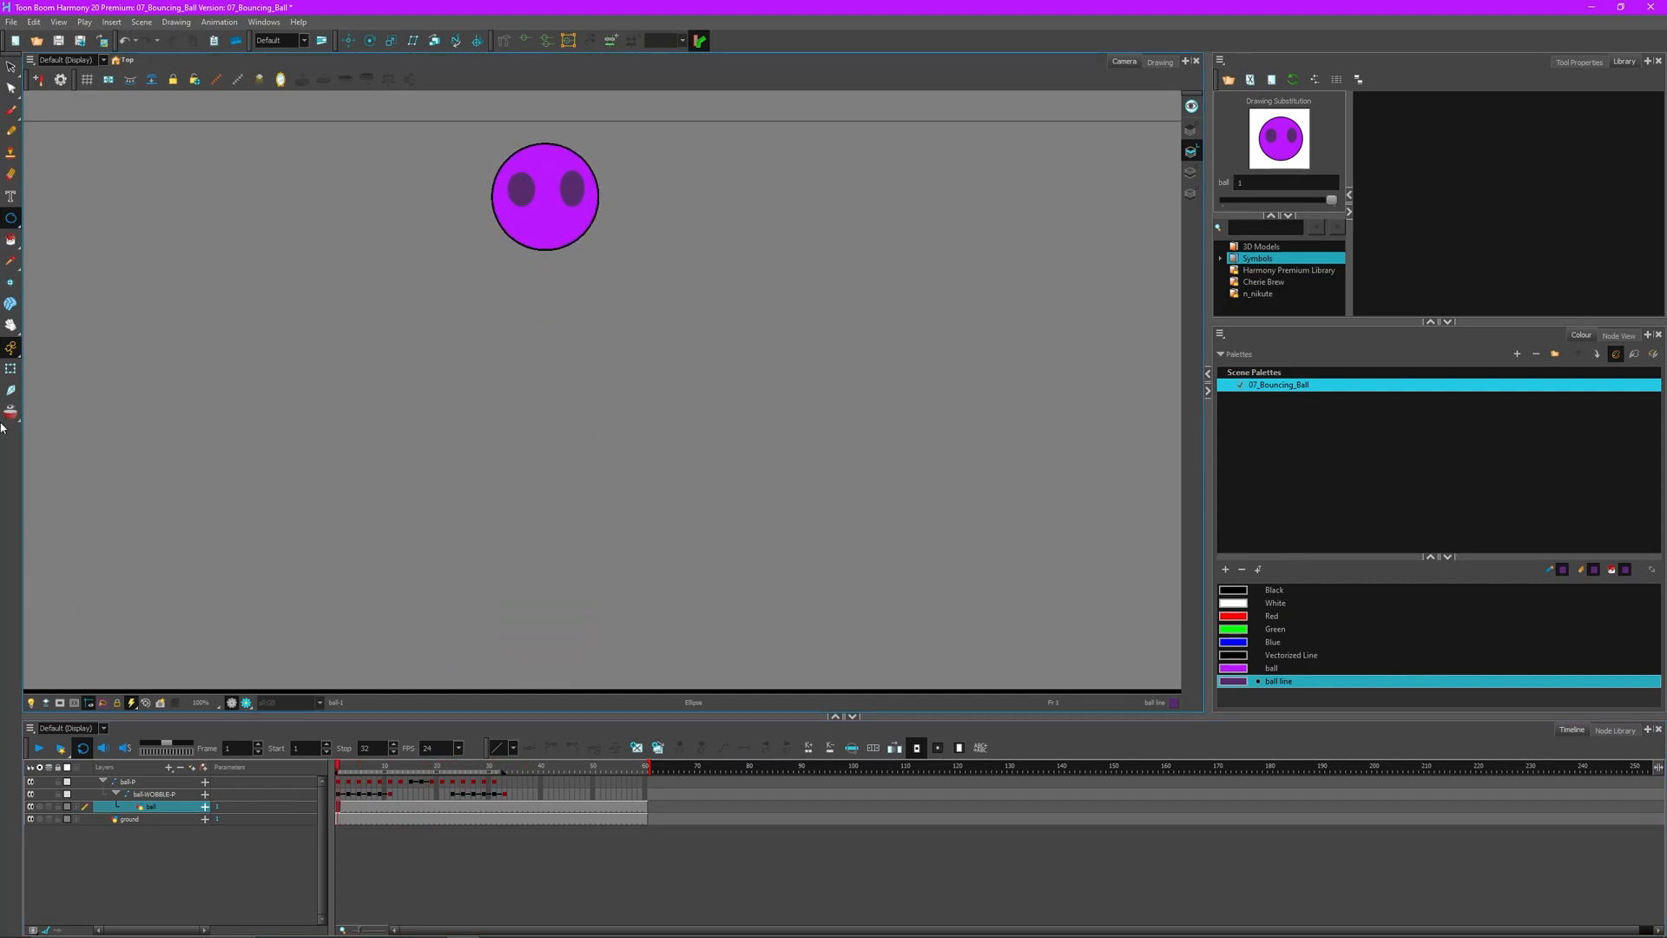
# - Play the bounce animation from the first frame, then stop it
pyautogui.click(11, 368)
pyautogui.click(39, 748)
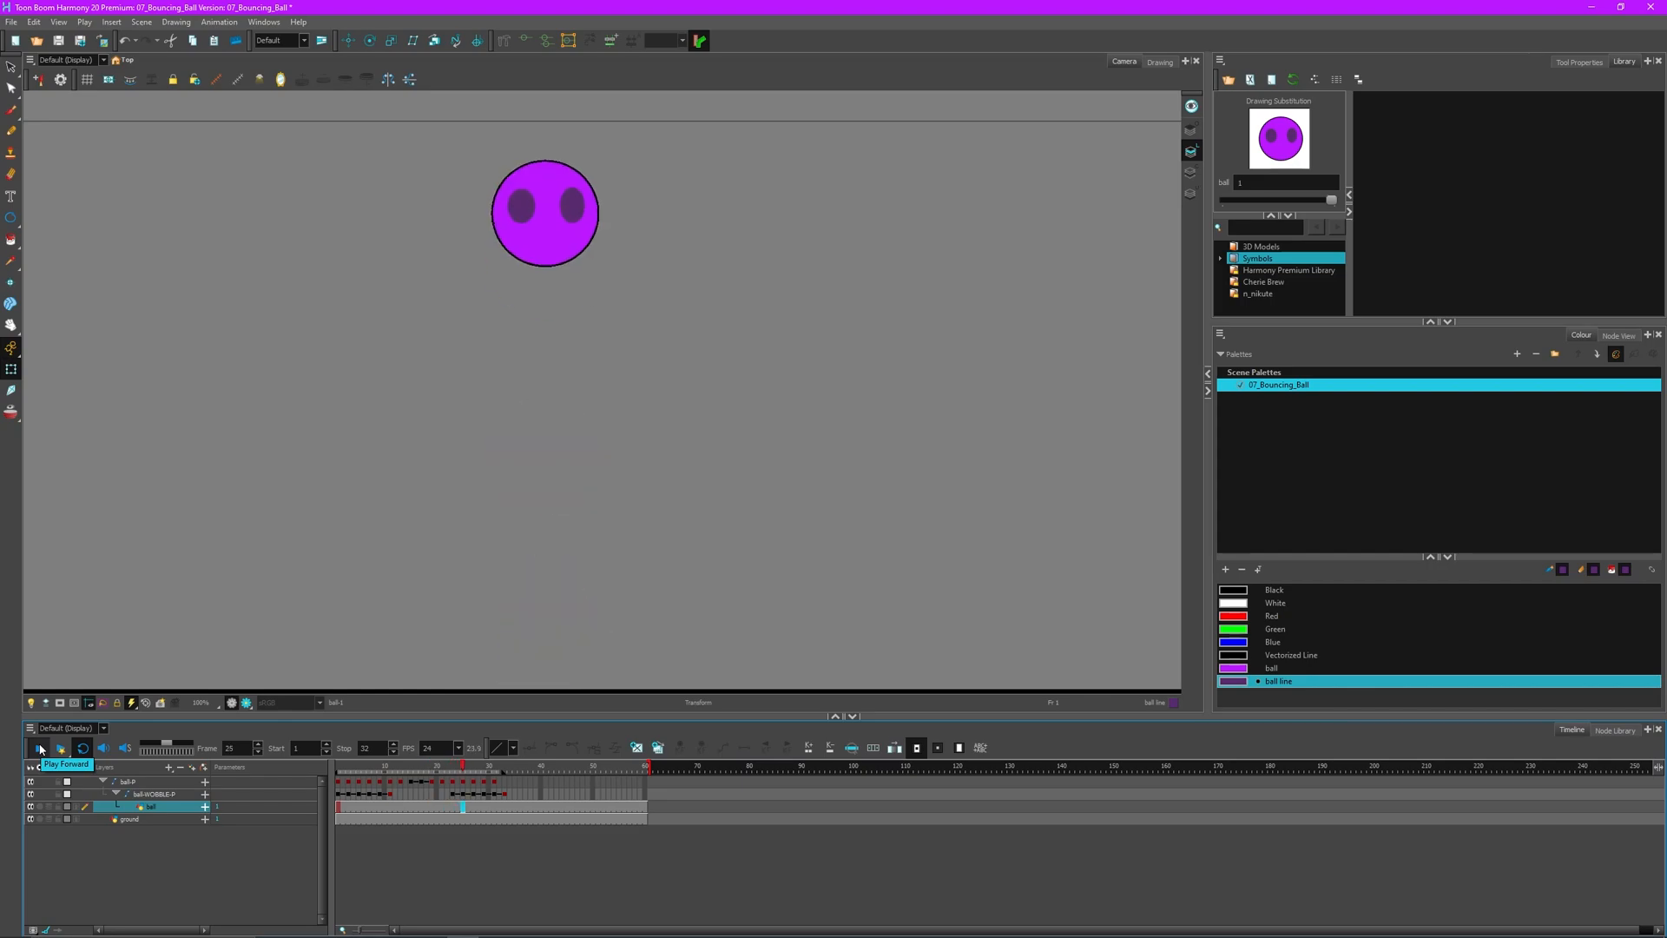
pyautogui.click(39, 747)
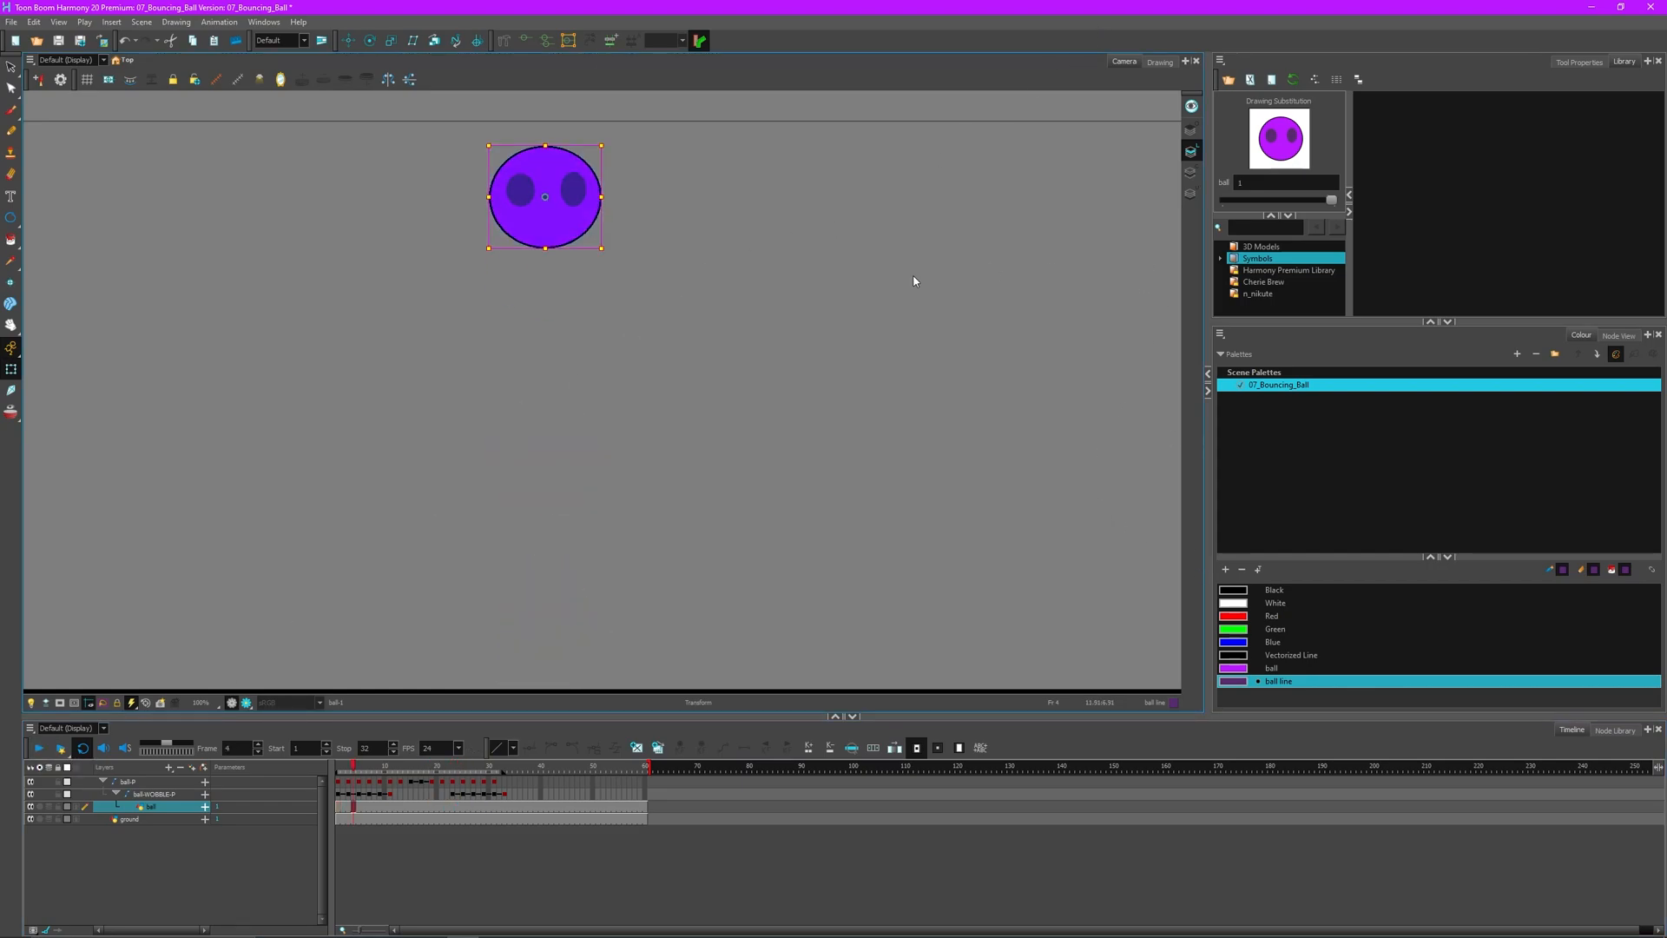
# - Open the ball drawing in Drawing view on the Overlay art layer above the line art
pyautogui.click(474, 315)
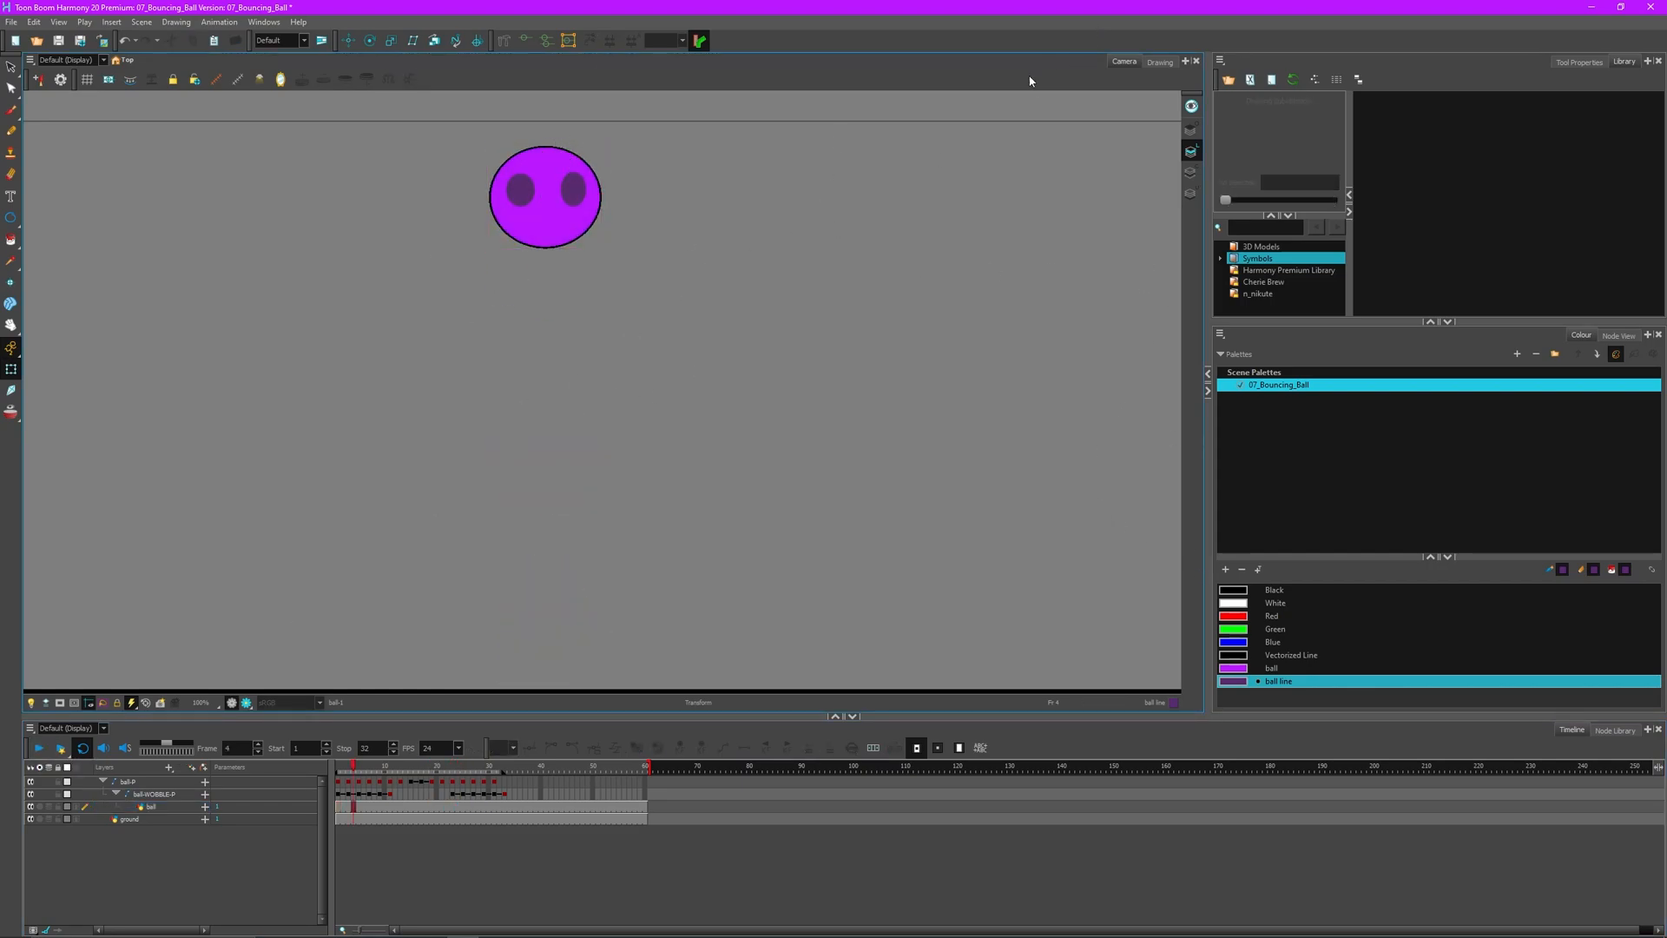
pyautogui.click(1160, 64)
pyautogui.click(1191, 128)
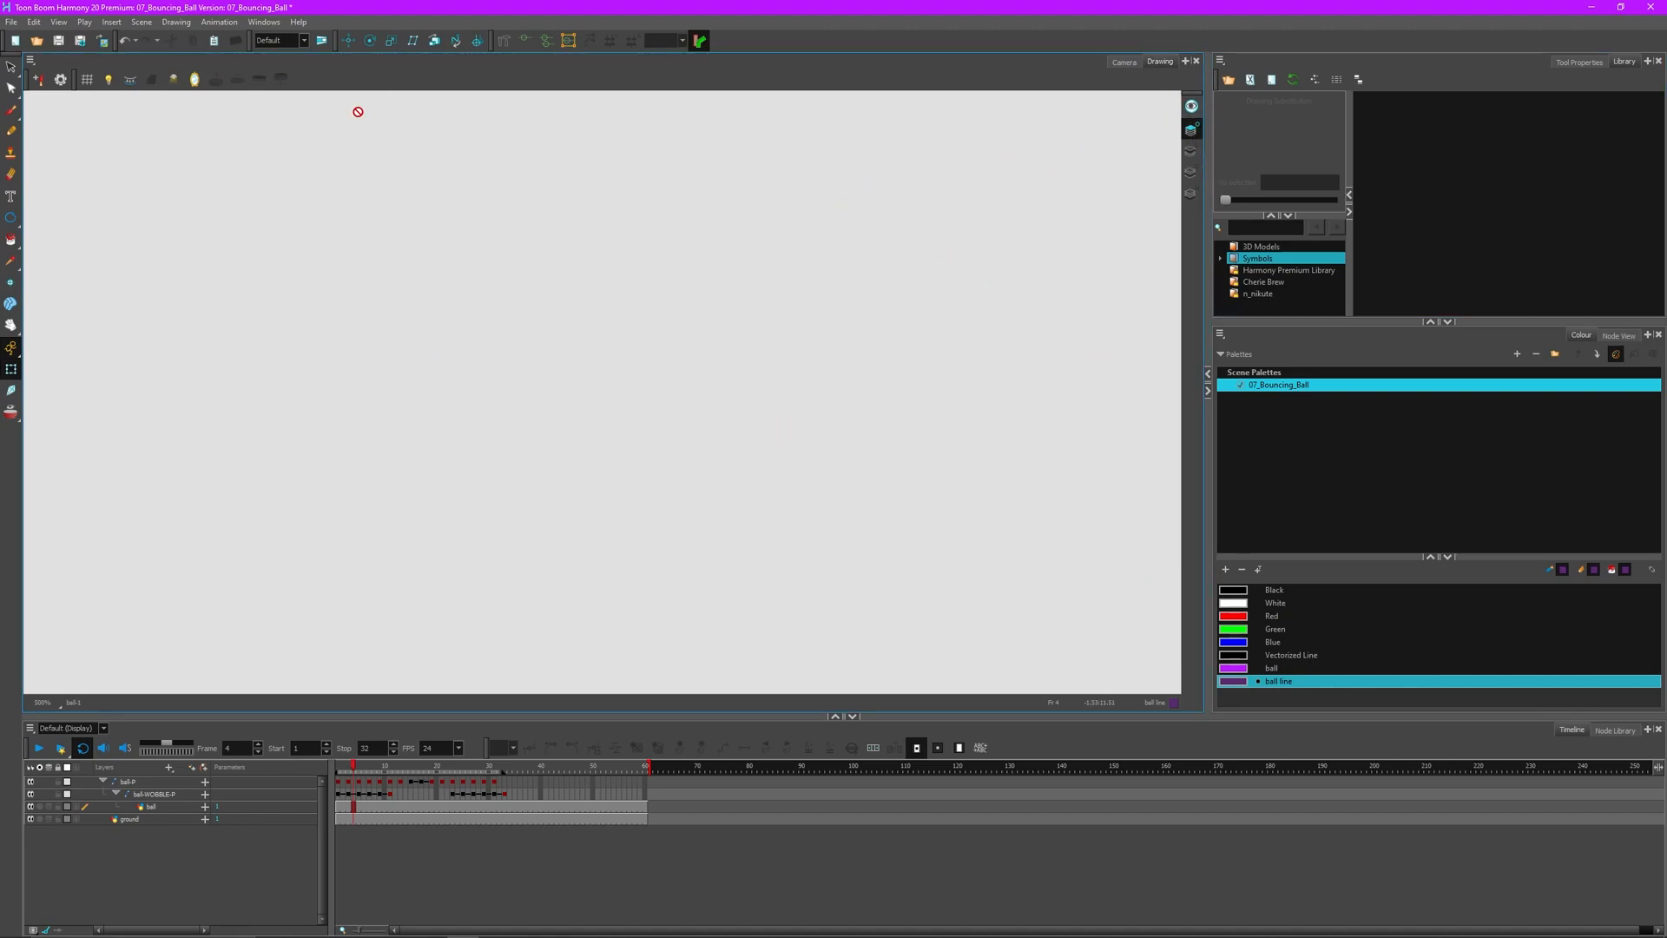
# - Choose black with the ball visible and try a brush hair stroke, then undo it
pyautogui.hotkey('alt', 'b')
pyautogui.click(1191, 151)
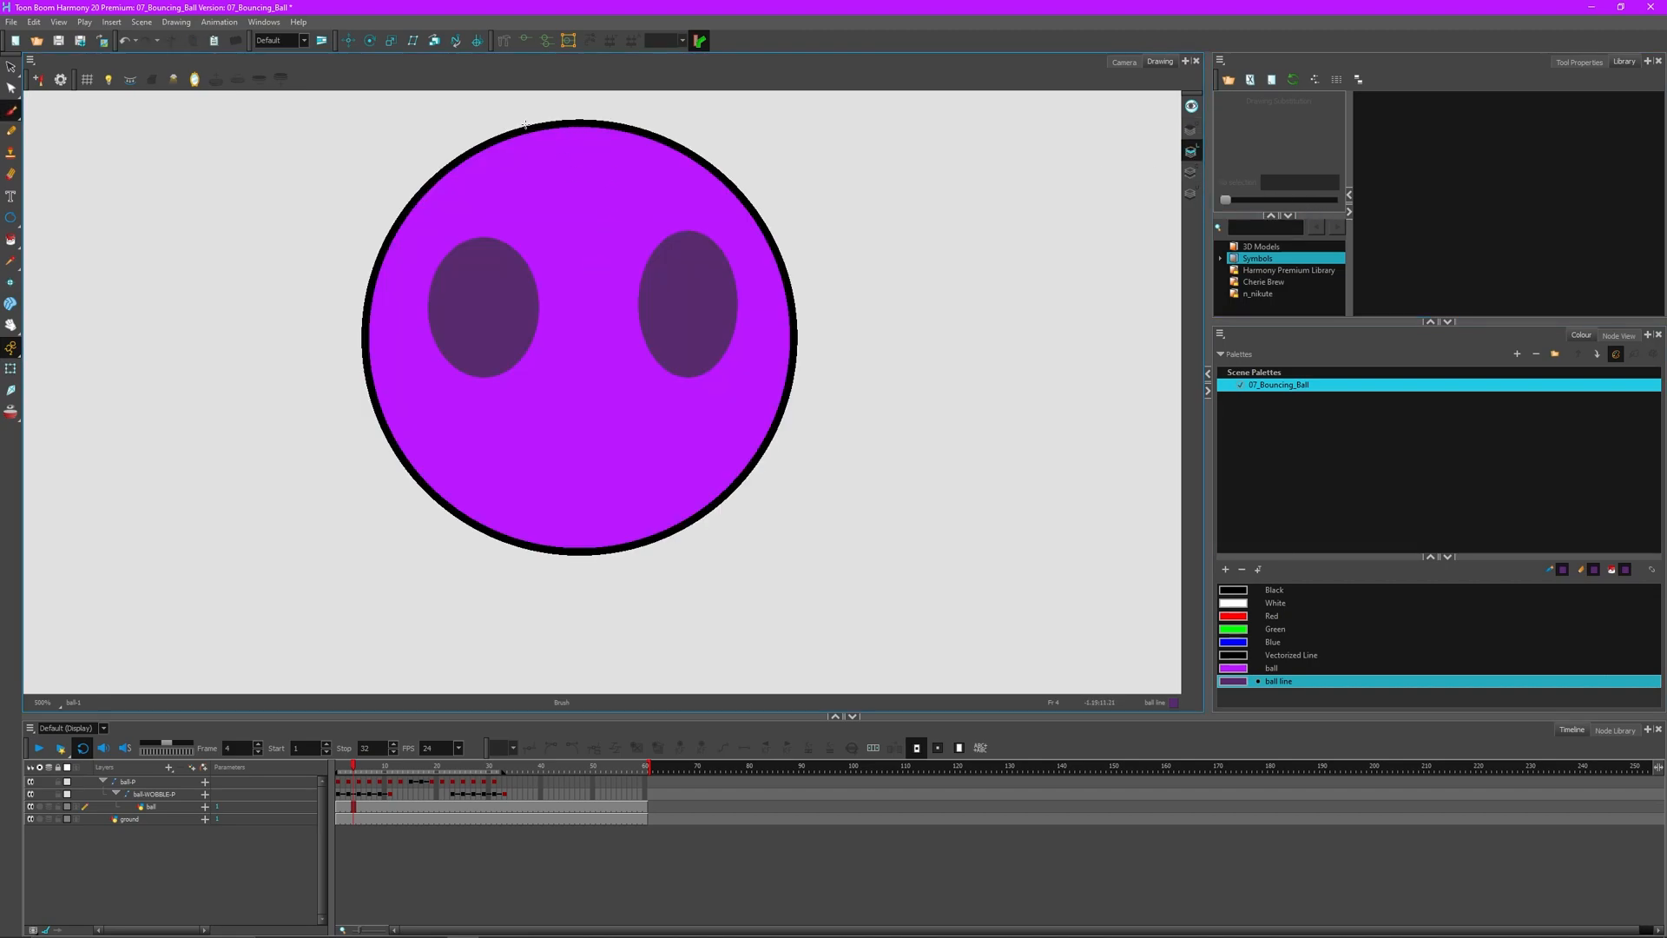
pyautogui.click(1191, 128)
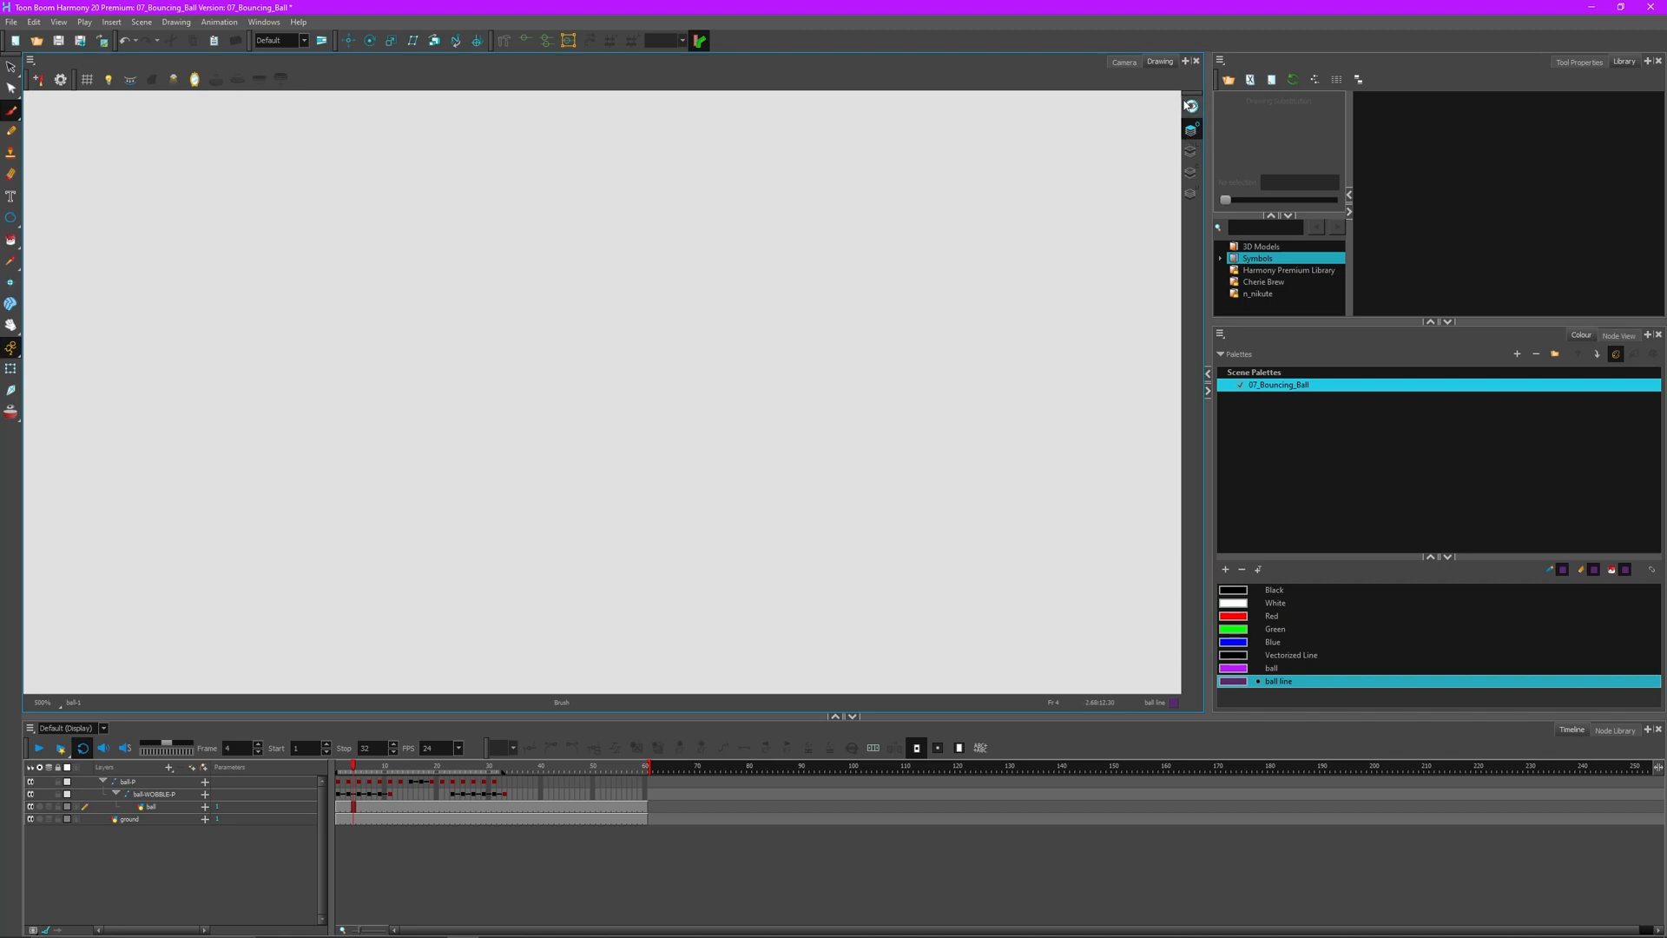
pyautogui.click(1191, 107)
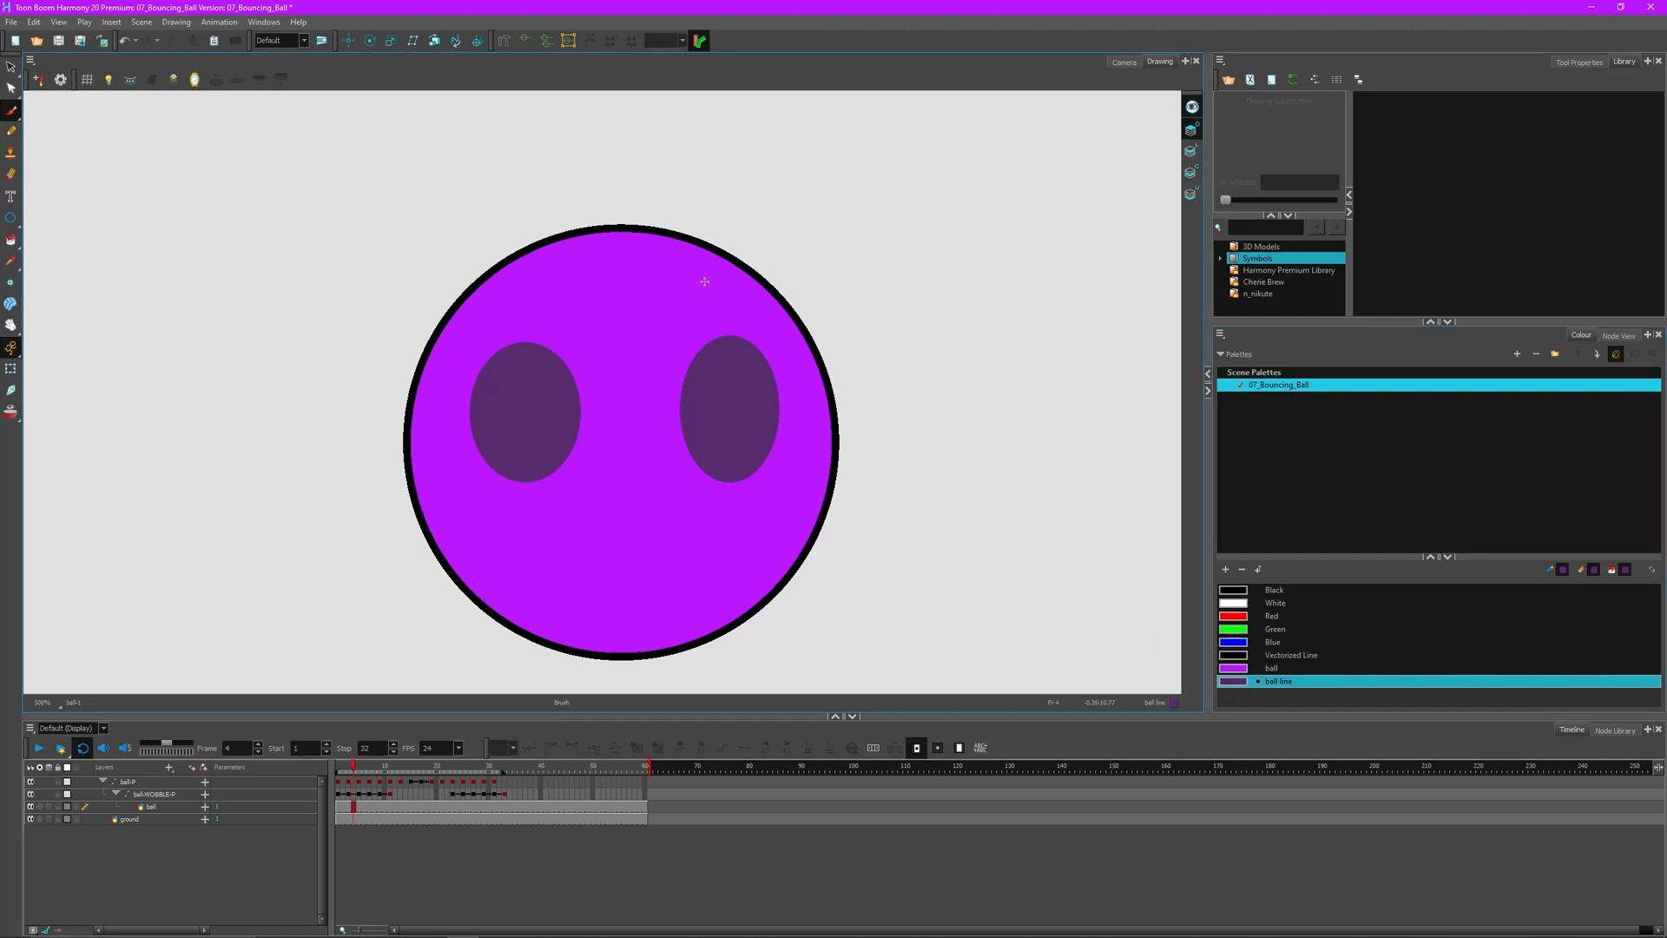
pyautogui.click(1243, 589)
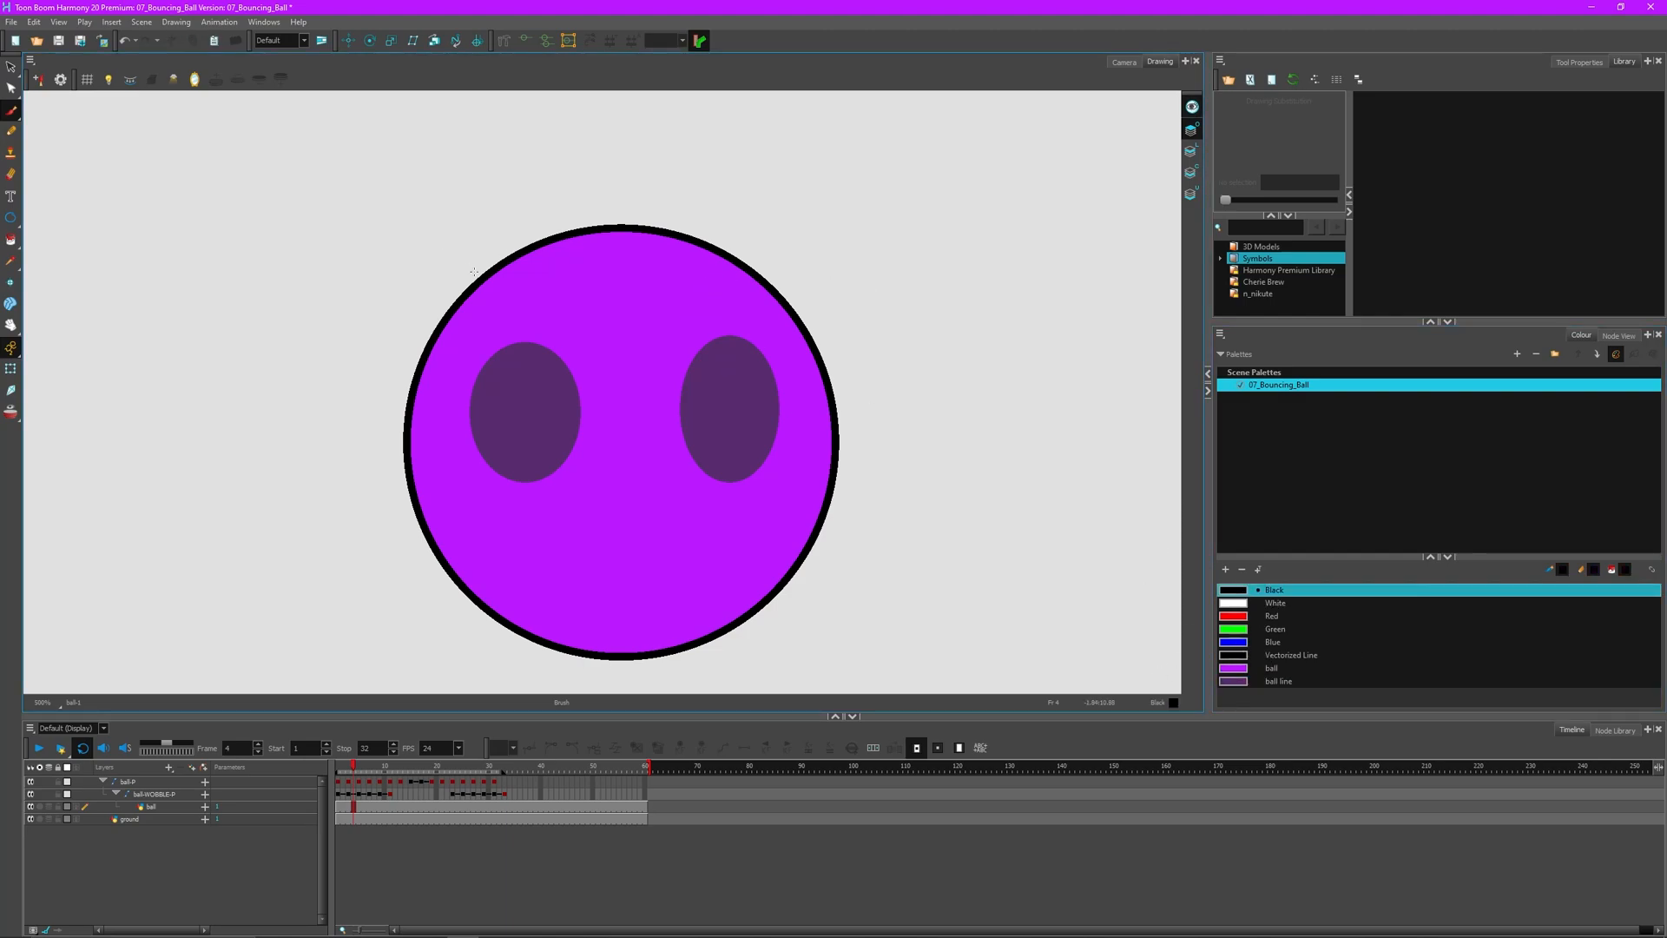
pyautogui.moveTo(503, 260)
pyautogui.mouseDown()
pyautogui.moveTo(504, 189)
pyautogui.moveTo(603, 160)
pyautogui.moveTo(772, 183)
pyautogui.moveTo(836, 267)
pyautogui.mouseUp()
pyautogui.hotkey('ctrl', 'z')
pyautogui.hotkey('alt', 's')
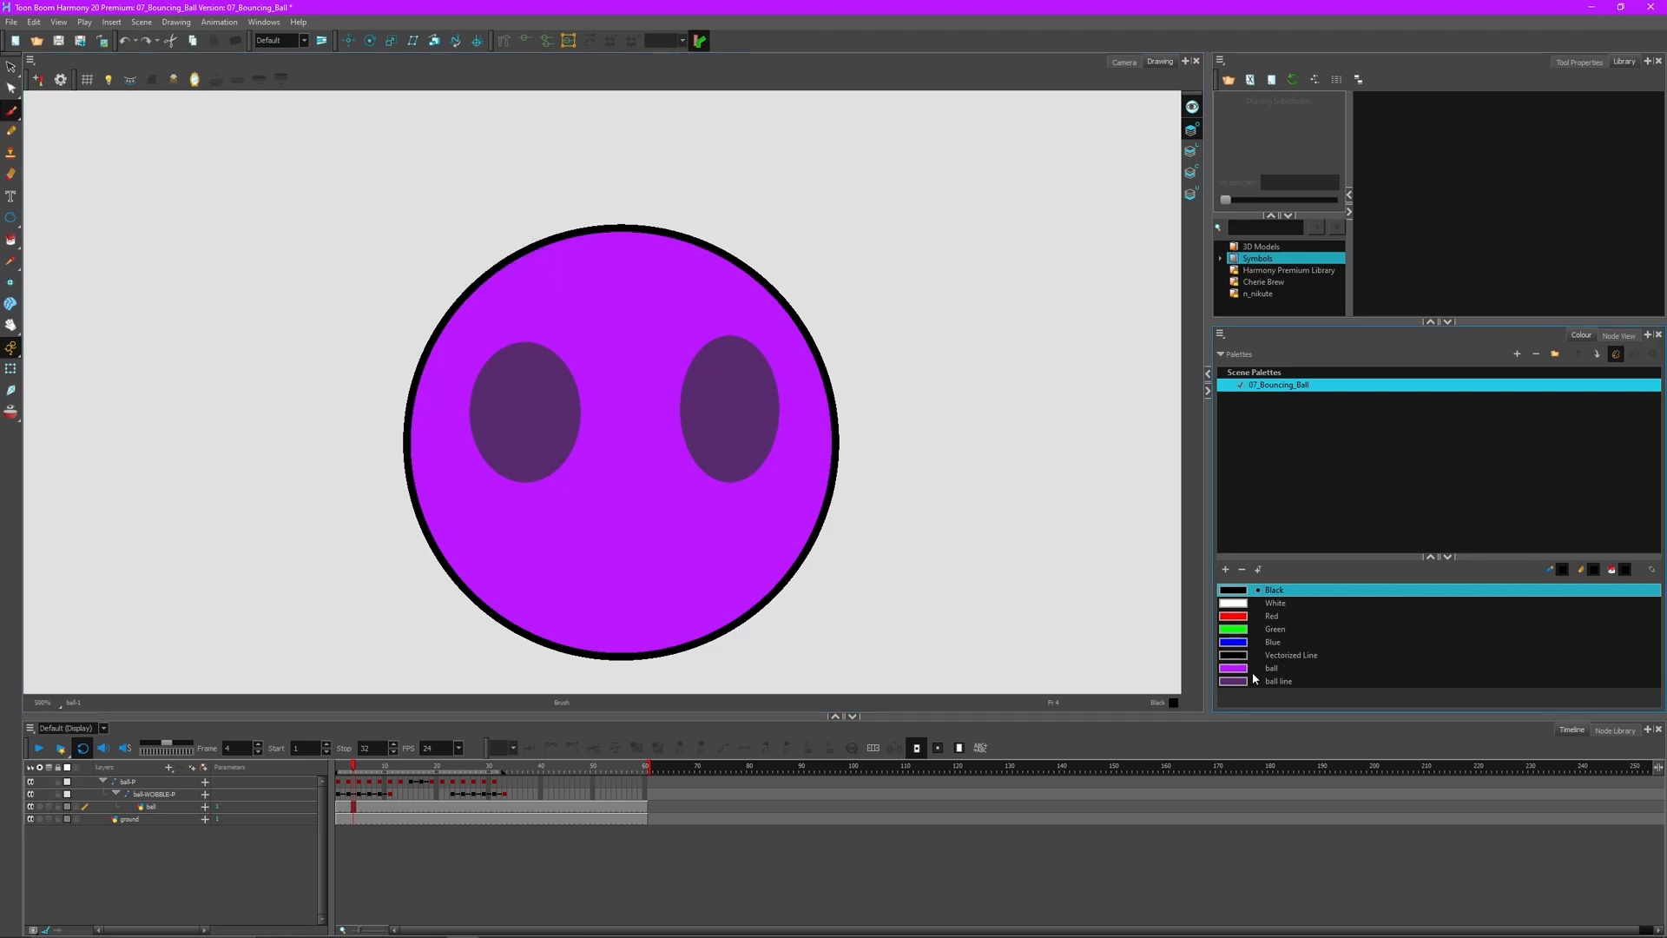
# - Draw a spiky hair outline with the Pencil above the ball and fill it solid black
pyautogui.hotkey('alt', '/')
pyautogui.moveTo(471, 286)
pyautogui.mouseDown()
pyautogui.moveTo(483, 198)
pyautogui.moveTo(694, 174)
pyautogui.moveTo(822, 237)
pyautogui.moveTo(838, 283)
pyautogui.moveTo(795, 319)
pyautogui.moveTo(753, 191)
pyautogui.moveTo(582, 170)
pyautogui.moveTo(467, 182)
pyautogui.moveTo(405, 227)
pyautogui.moveTo(419, 333)
pyautogui.mouseUp()
pyautogui.hotkey('ctrl', 'z')
pyautogui.hotkey('alt', 's')
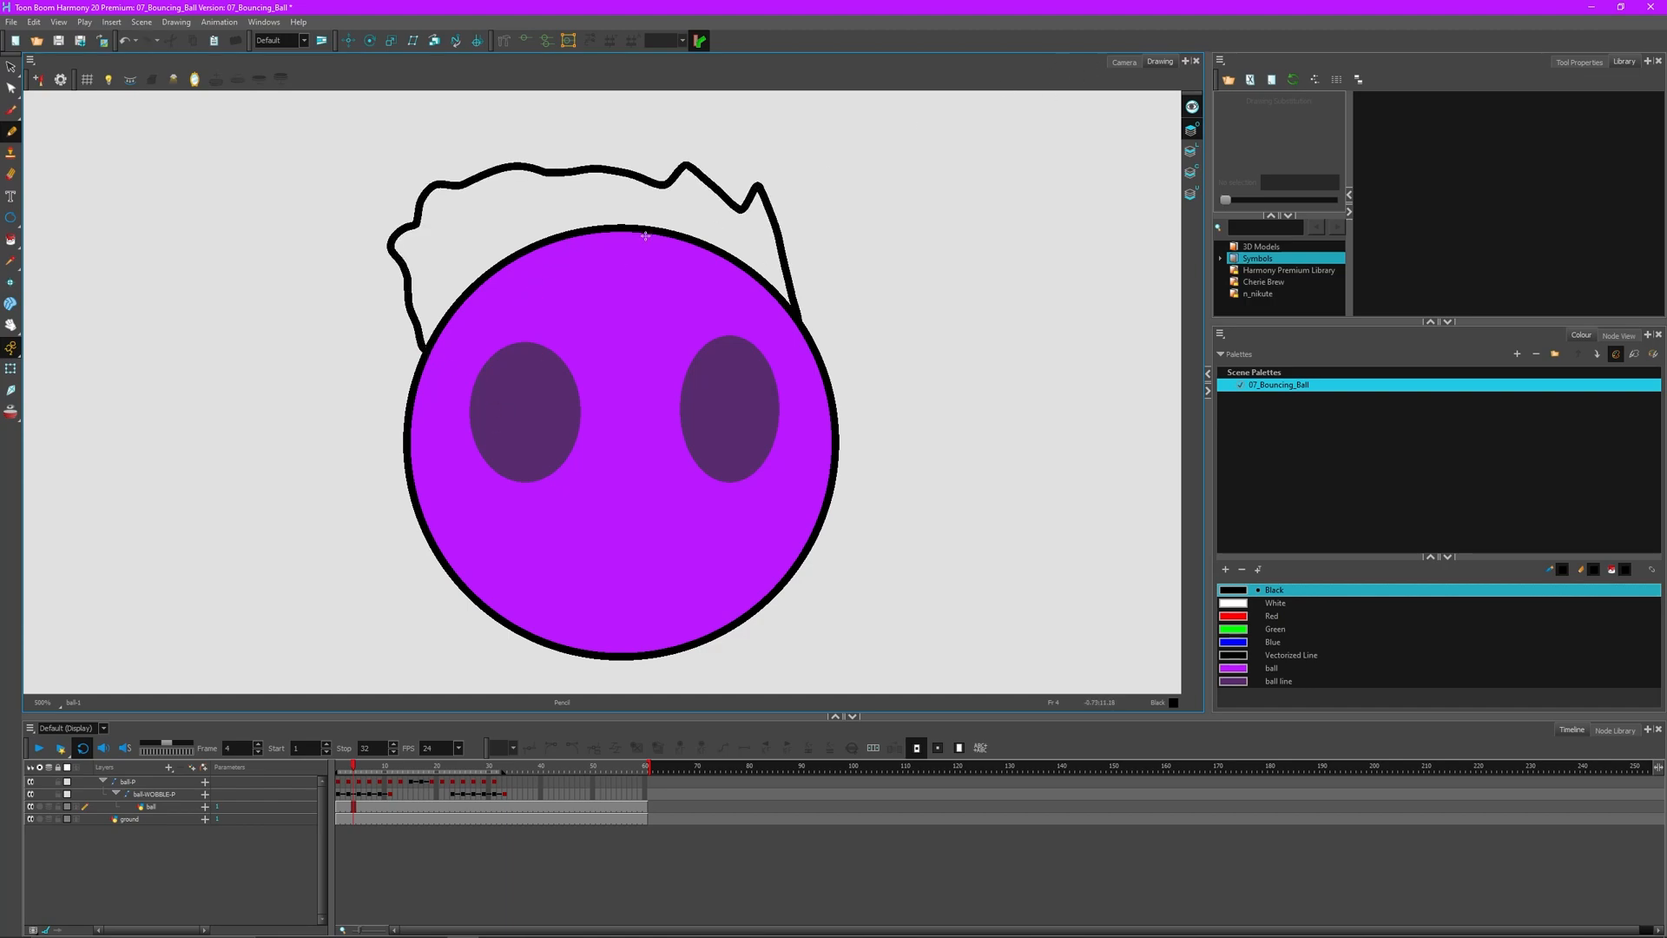
pyautogui.press('k')
pyautogui.hotkey('ctrl', 'z')
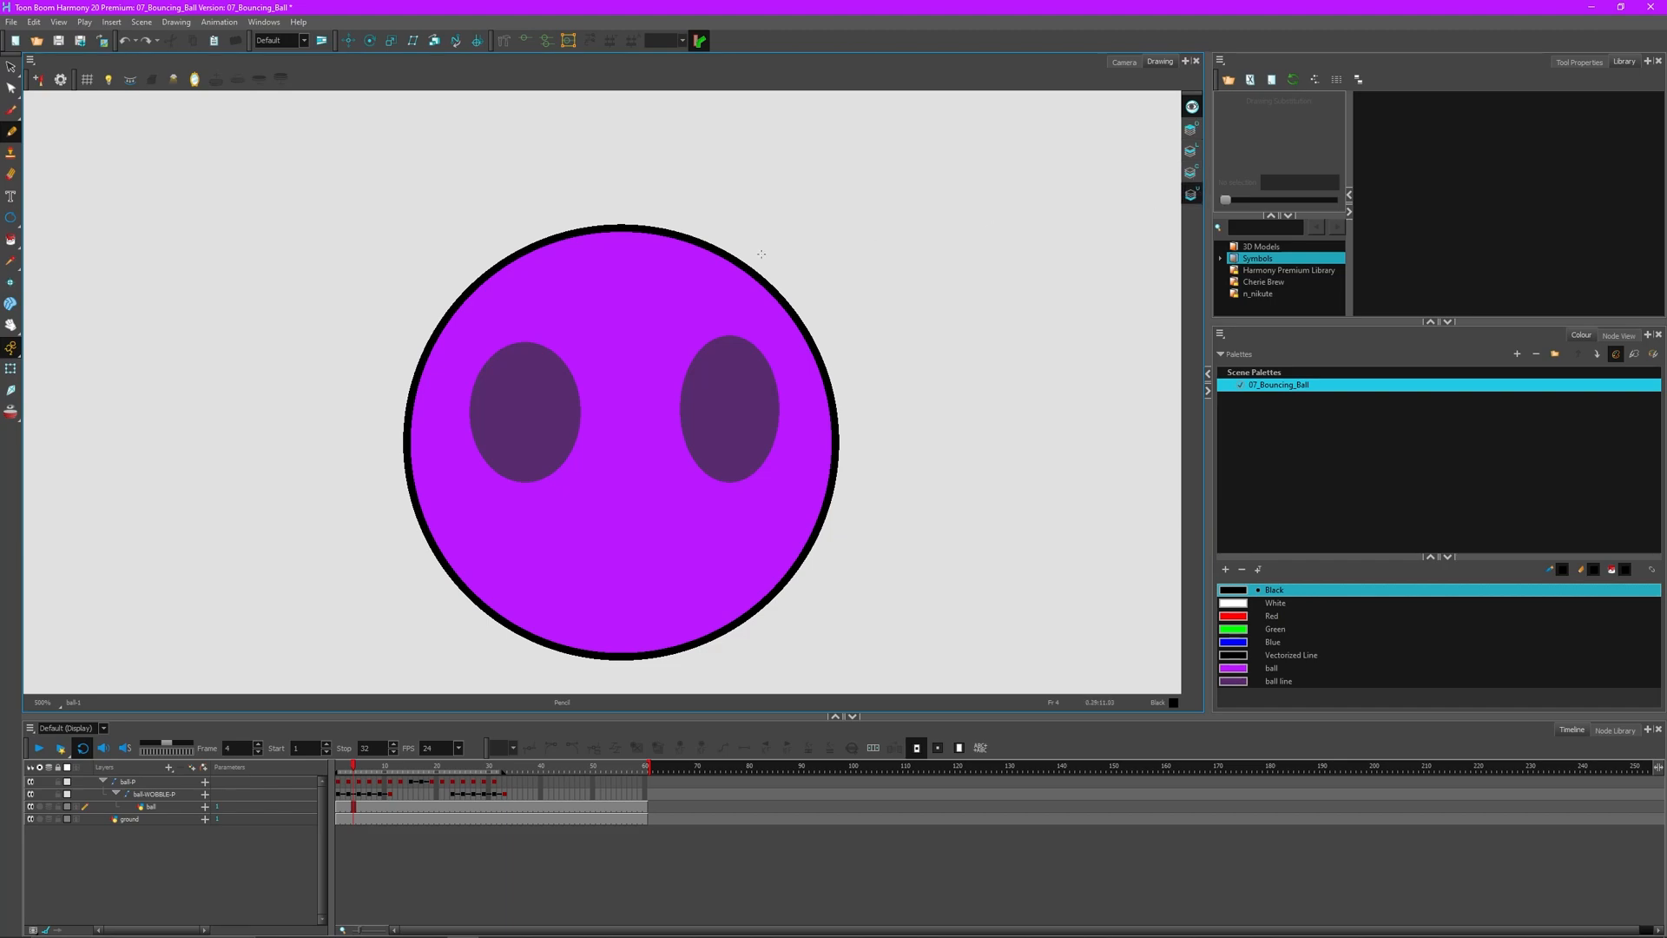
pyautogui.moveTo(786, 307)
pyautogui.mouseDown()
pyautogui.moveTo(601, 361)
pyautogui.moveTo(436, 297)
pyautogui.moveTo(444, 151)
pyautogui.moveTo(492, 161)
pyautogui.moveTo(632, 117)
pyautogui.moveTo(740, 148)
pyautogui.moveTo(826, 200)
pyautogui.moveTo(789, 304)
pyautogui.mouseUp()
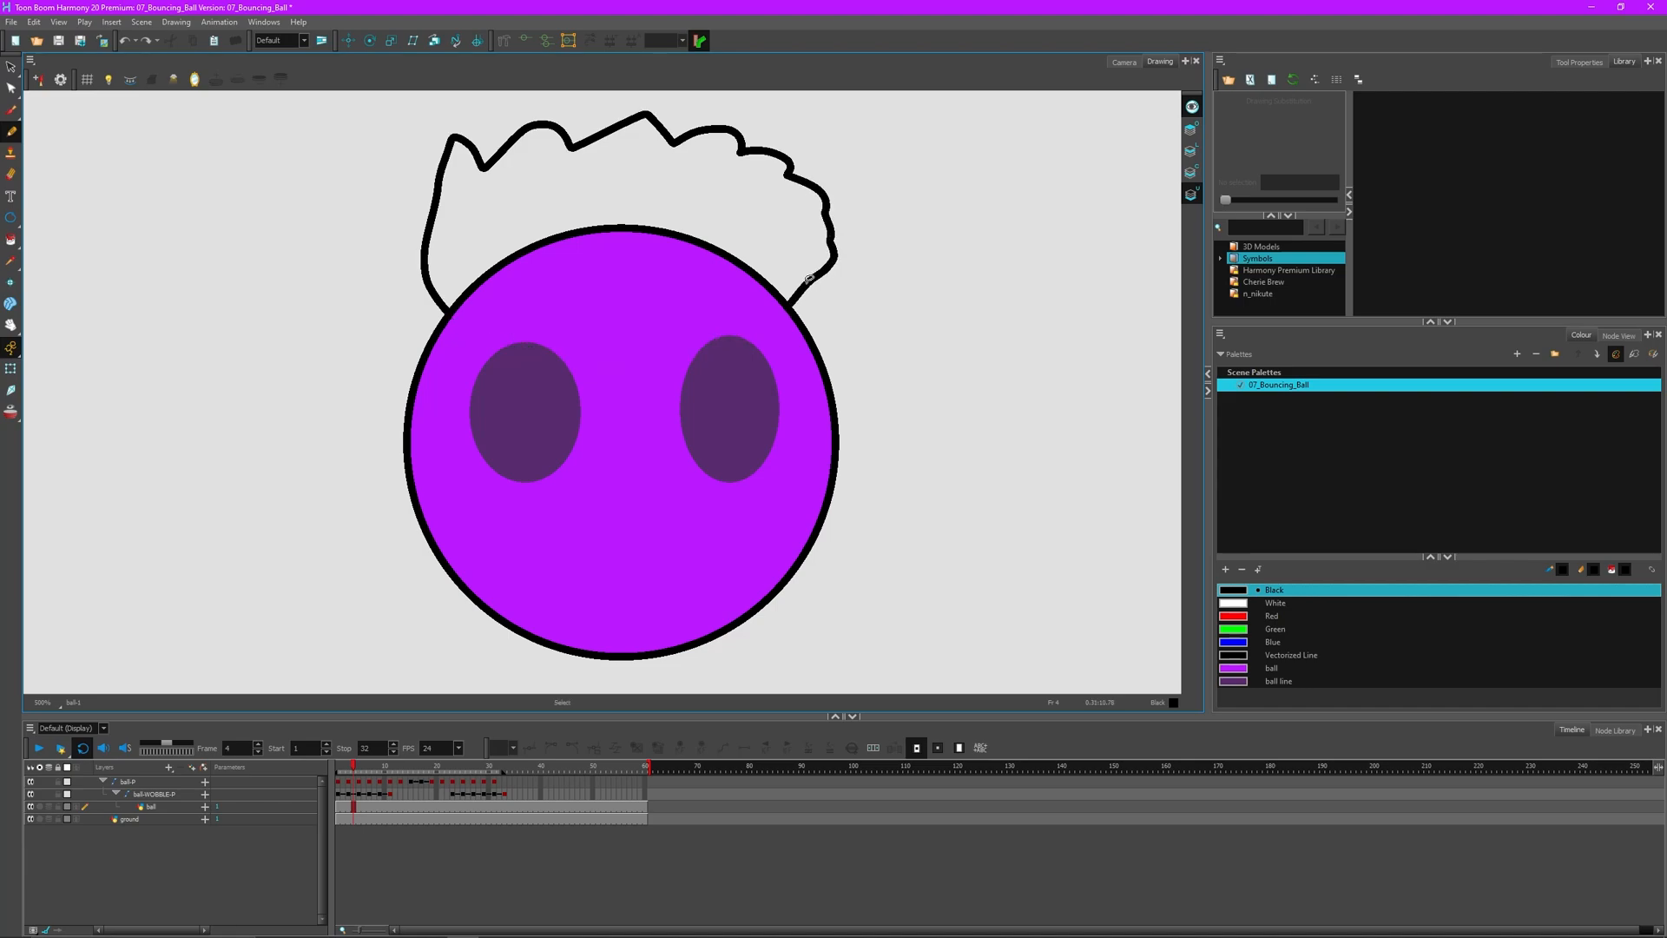
pyautogui.click(756, 231)
pyautogui.click(1114, 63)
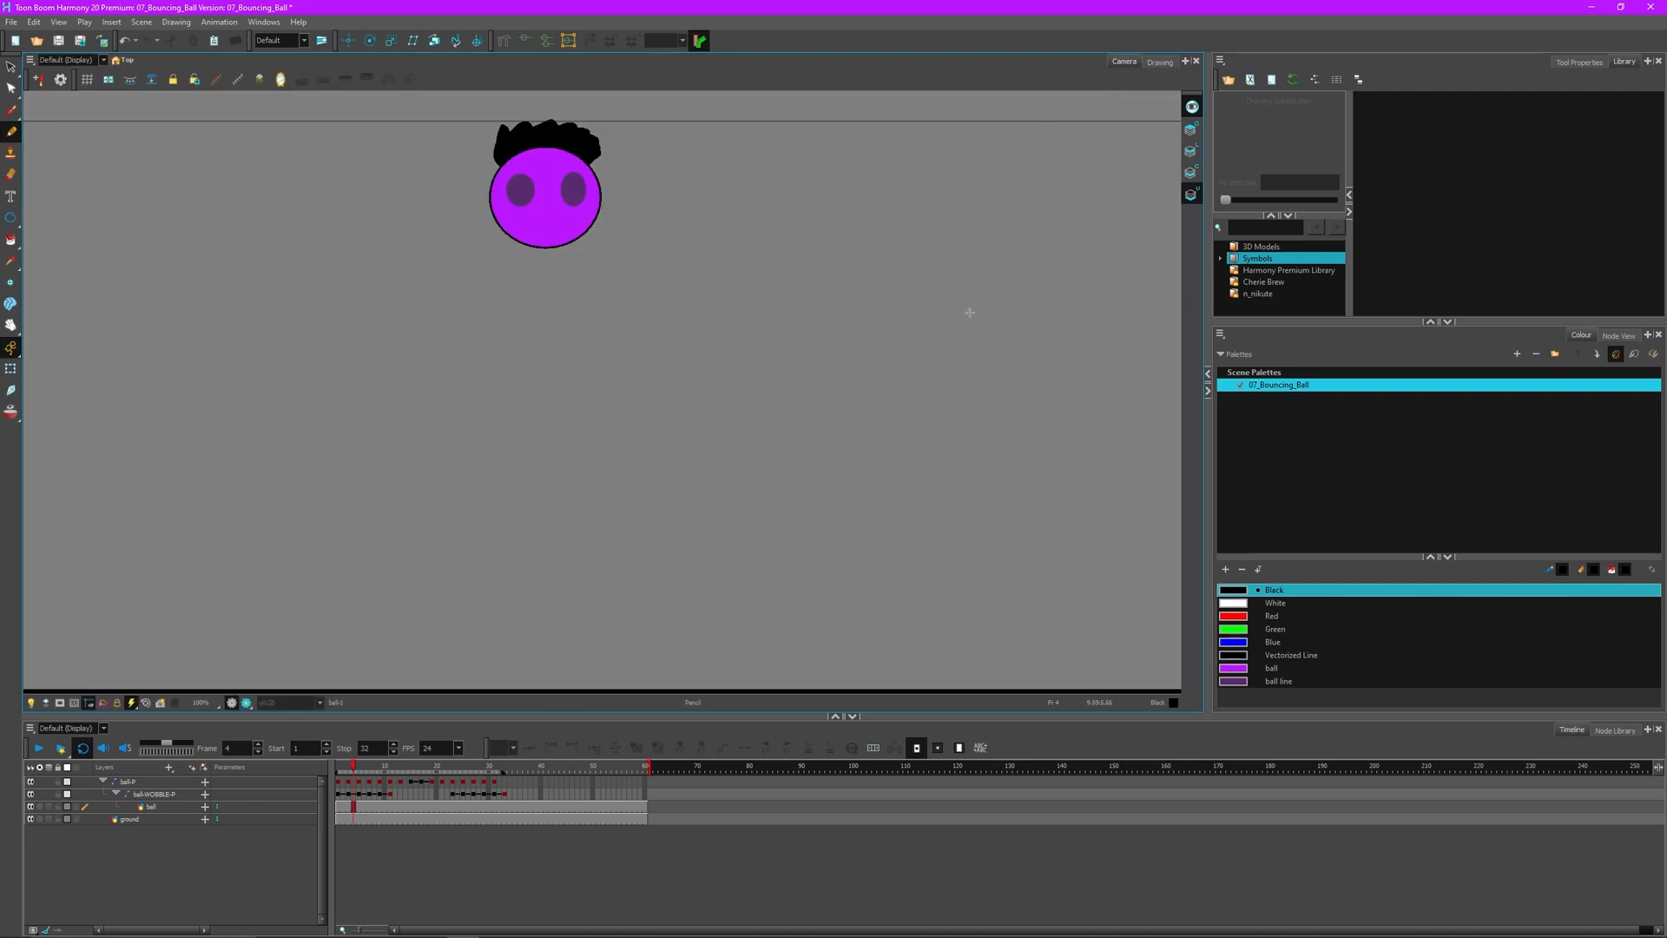
pyautogui.click(36, 750)
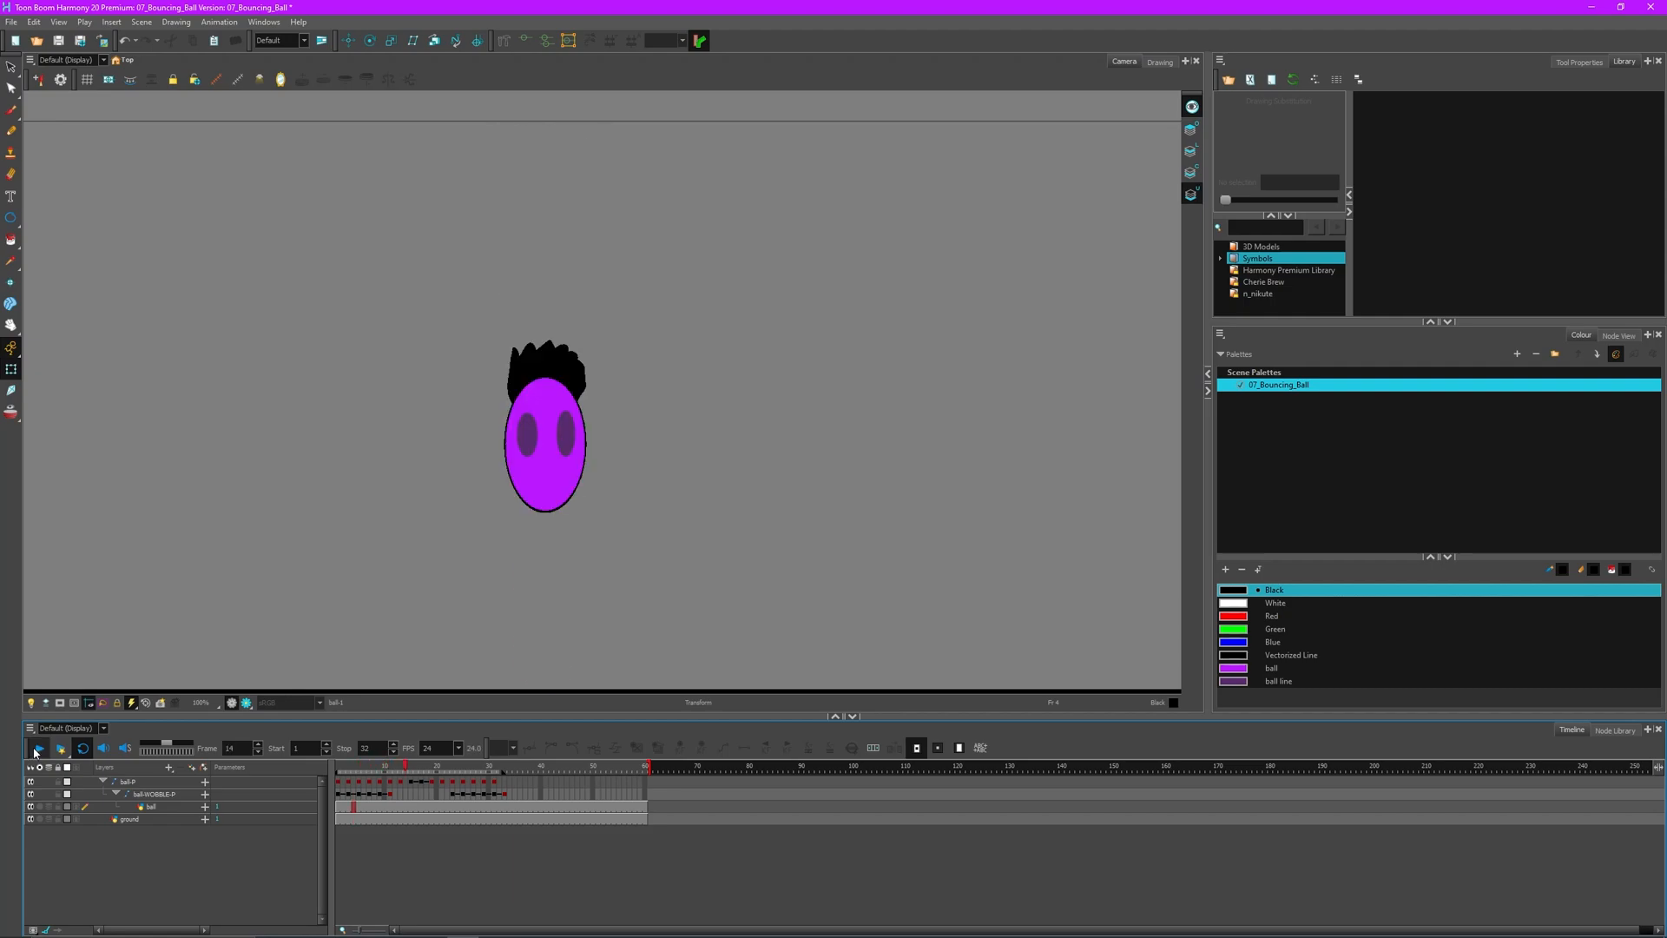